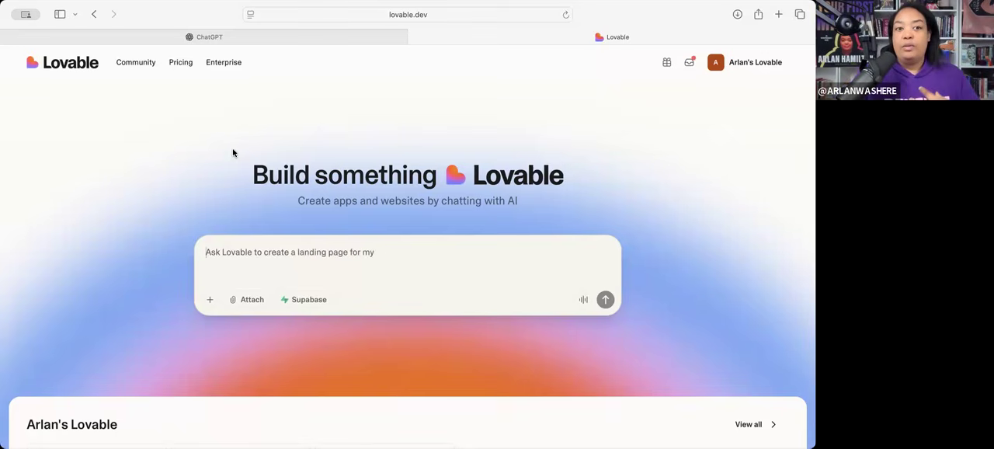
click(158, 38)
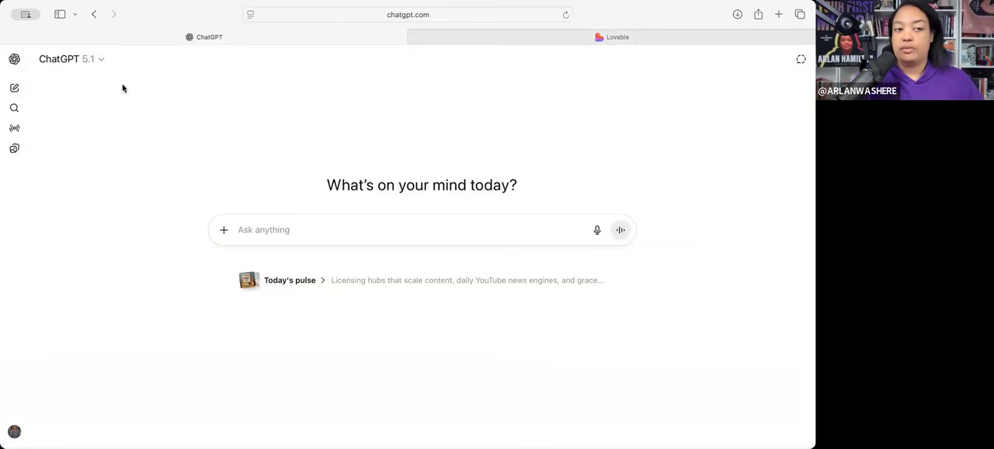
click(250, 229)
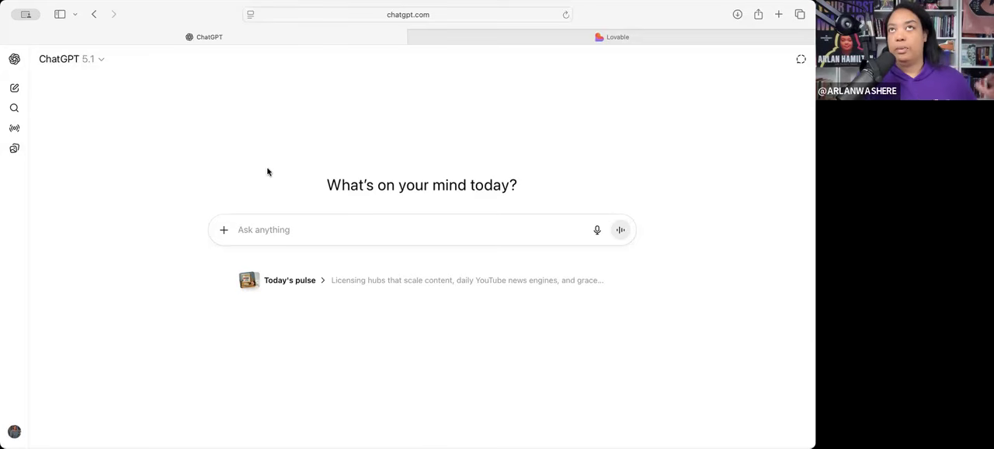
- Switch to Lovable and open the full list of the workspace's projects
click(526, 39)
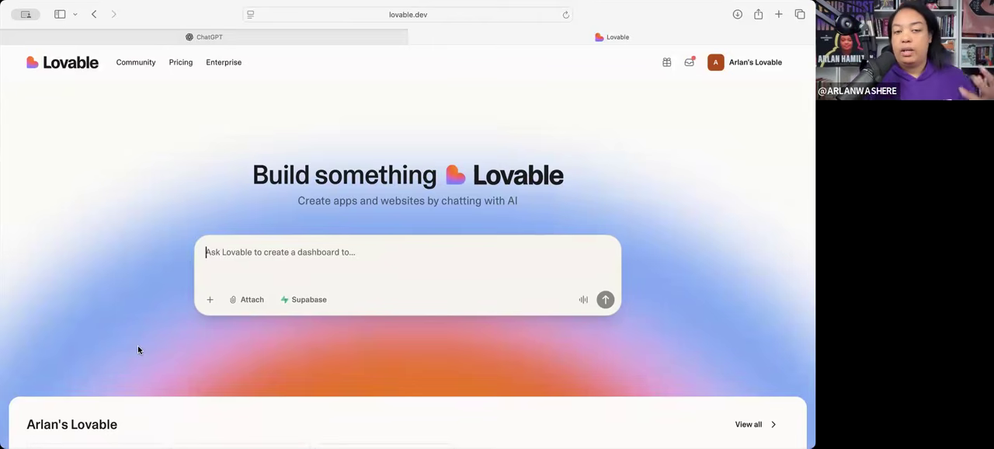
scroll(137, 349, down, 2)
scroll(139, 350, down, 8)
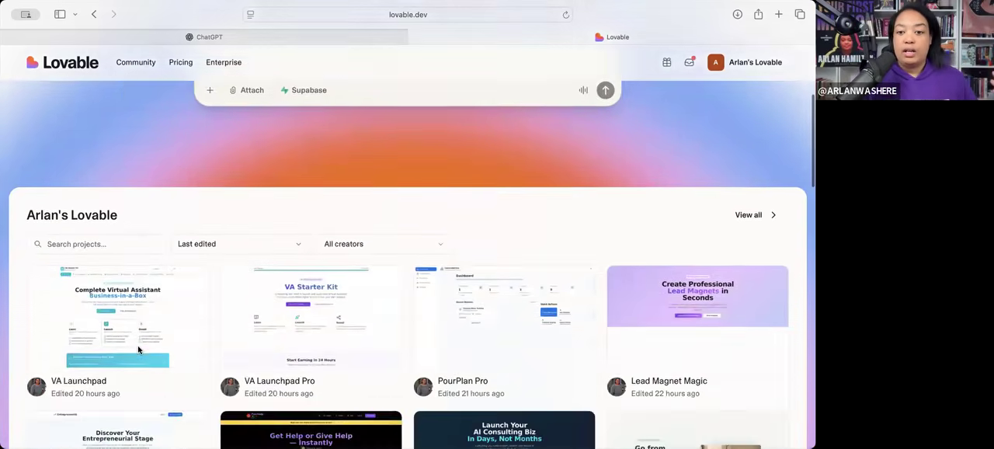
scroll(138, 351, up, 1)
scroll(138, 350, down, 1)
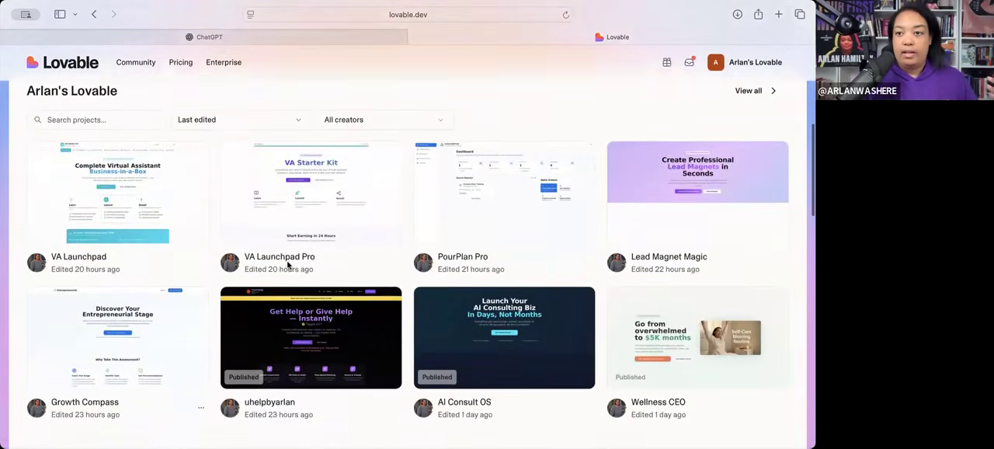
scroll(288, 264, up, 2)
click(757, 135)
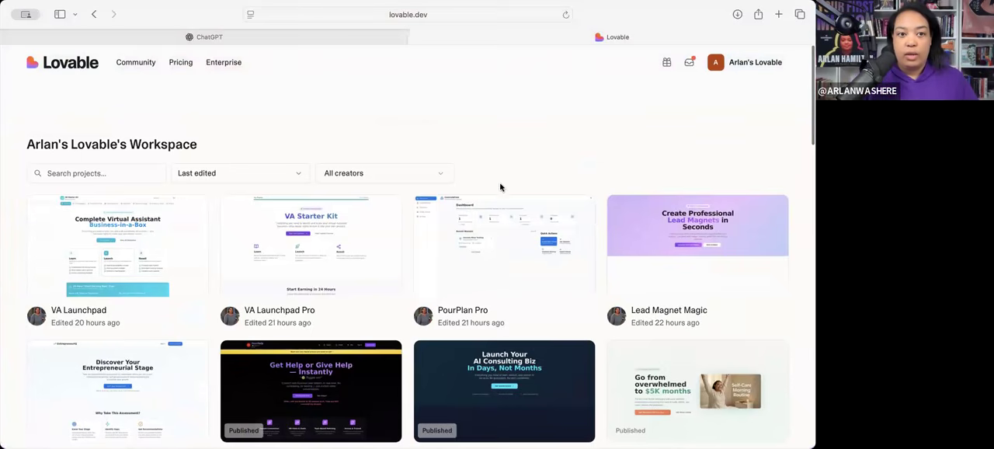
- Look through the projects in the Lovable workspace from newest to oldest, and return to the Lovable home page
scroll(455, 293, down, 1)
scroll(455, 293, up, 1)
scroll(454, 295, down, 5)
scroll(454, 294, down, 20)
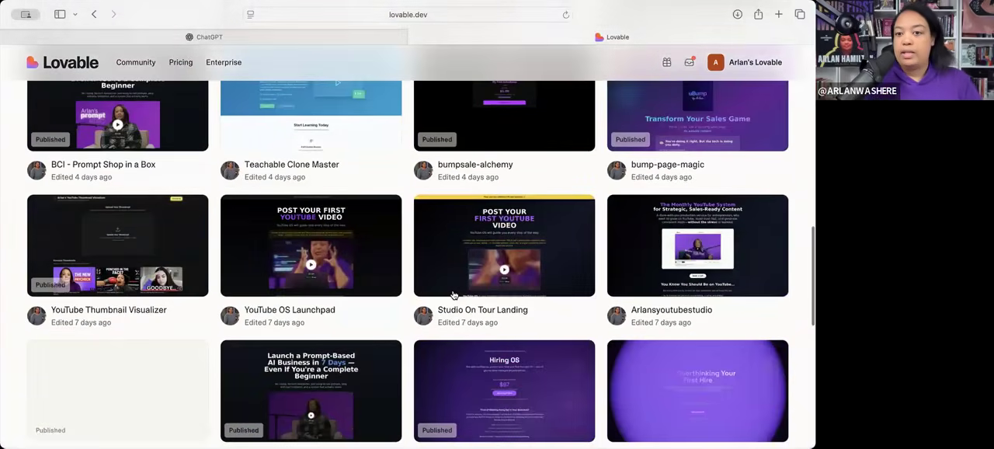
scroll(435, 298, down, 8)
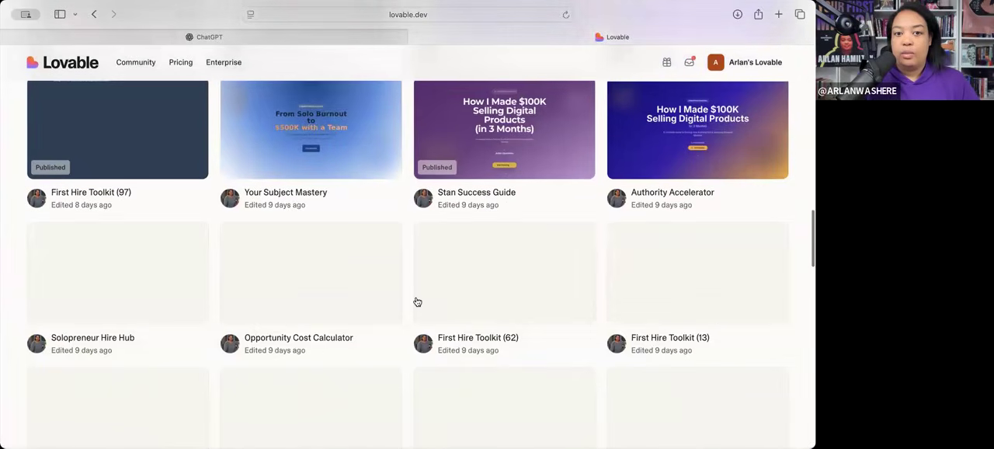
scroll(416, 301, down, 10)
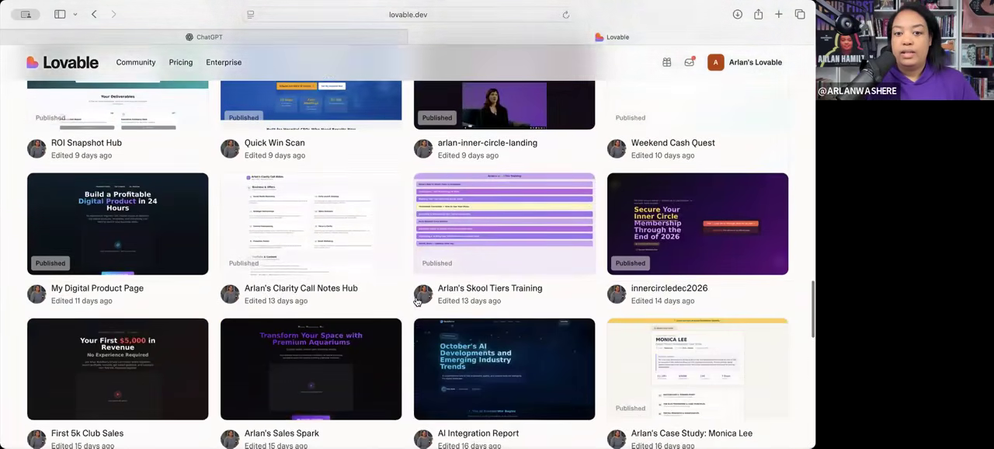
scroll(416, 301, down, 6)
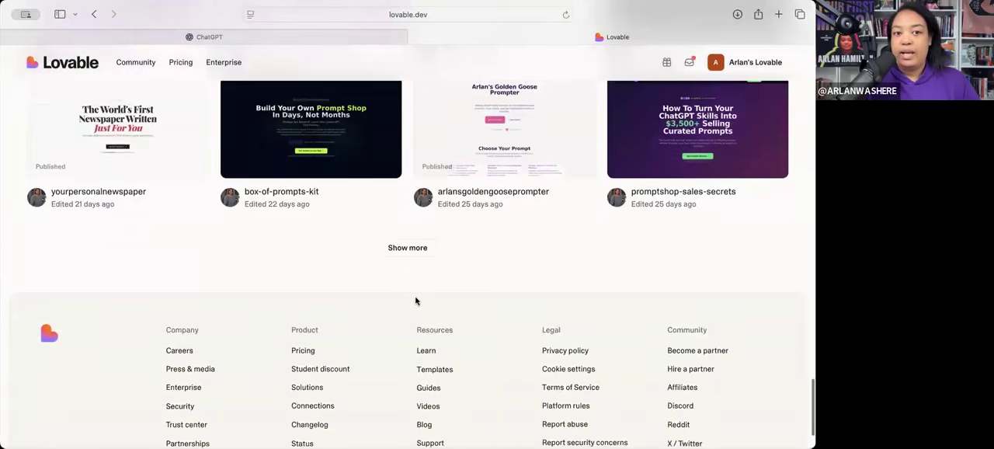
scroll(417, 301, up, 15)
scroll(416, 301, up, 15)
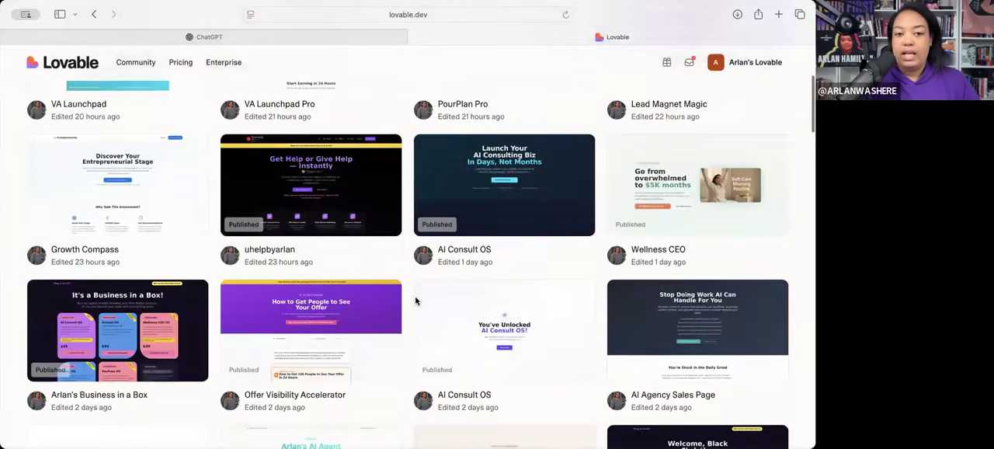
scroll(416, 301, down, 4)
scroll(416, 301, down, 20)
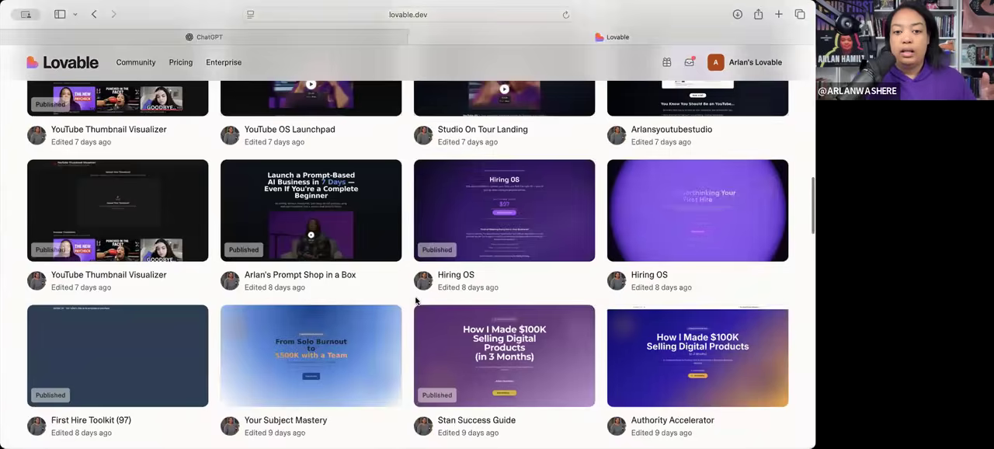
scroll(416, 301, down, 3)
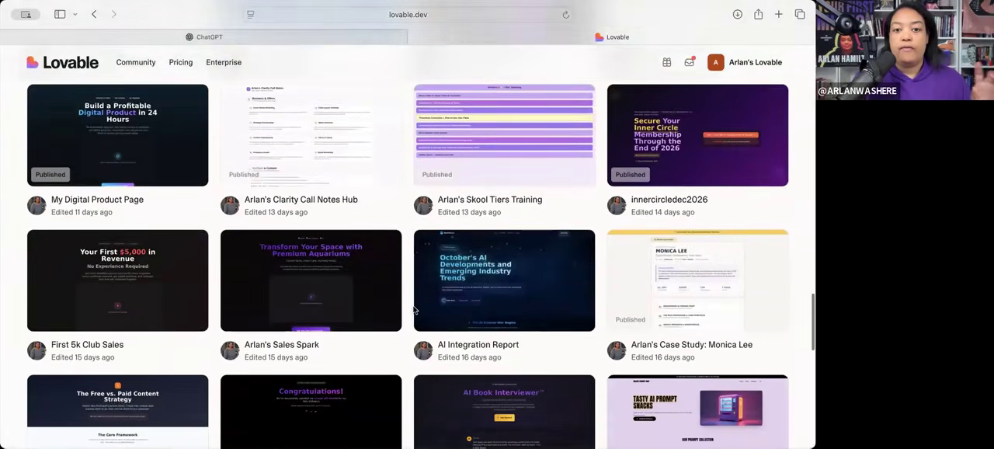
scroll(410, 340, down, 3)
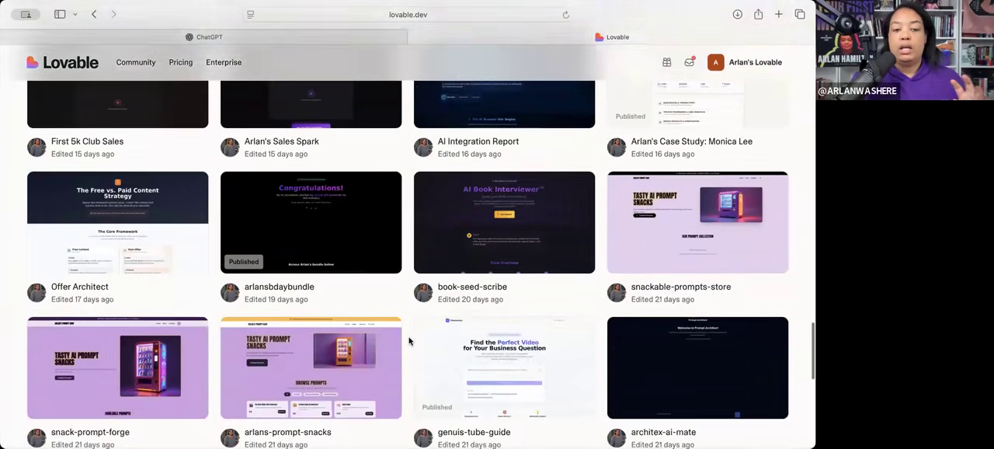
scroll(410, 340, down, 3)
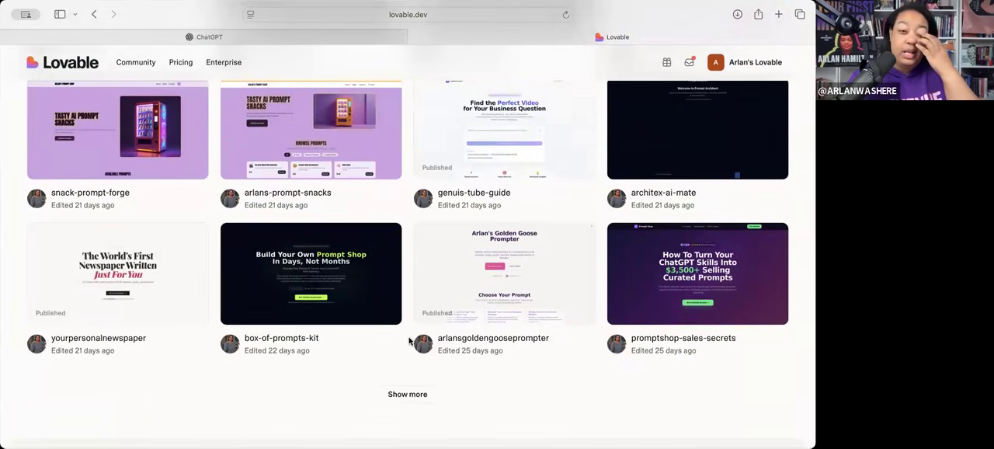
scroll(410, 341, up, 3)
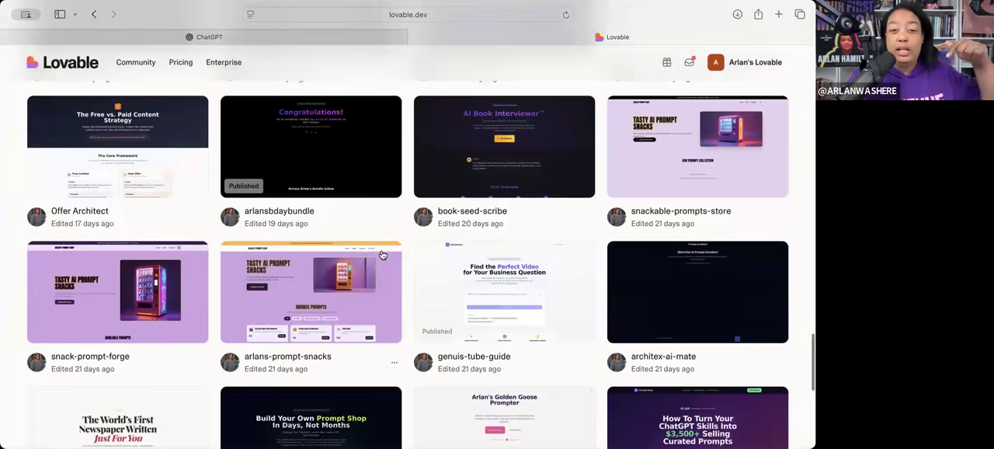
scroll(383, 255, up, 15)
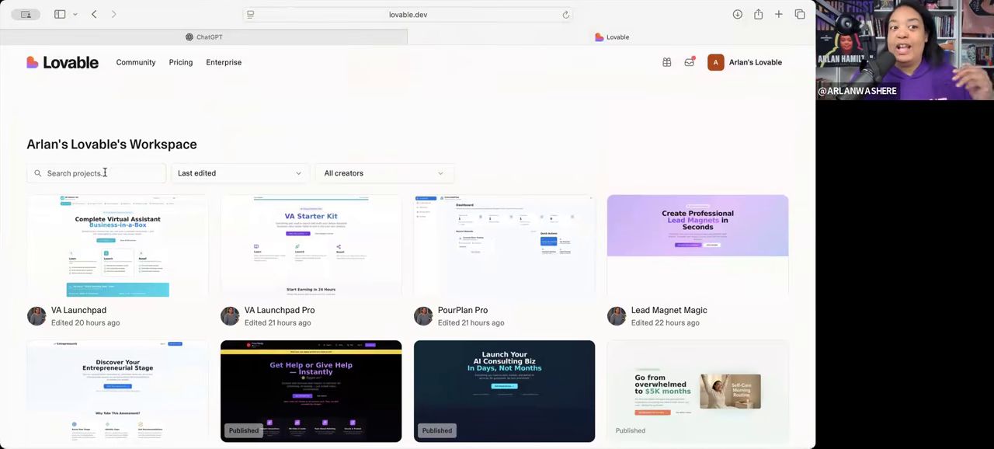
click(74, 69)
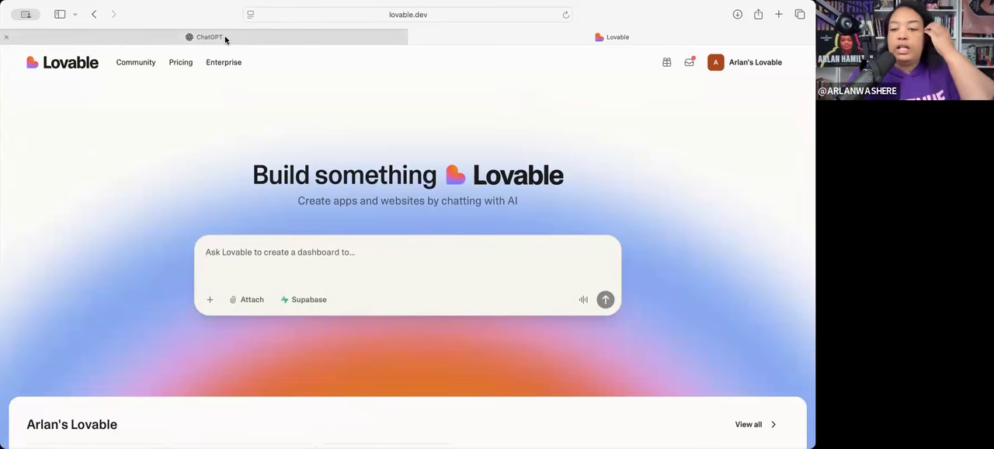
- Switch to ChatGPT and begin the prompt "I want to make a landing page/tool on Lovable that will house my prompts of the day"
mouse_move(225, 39)
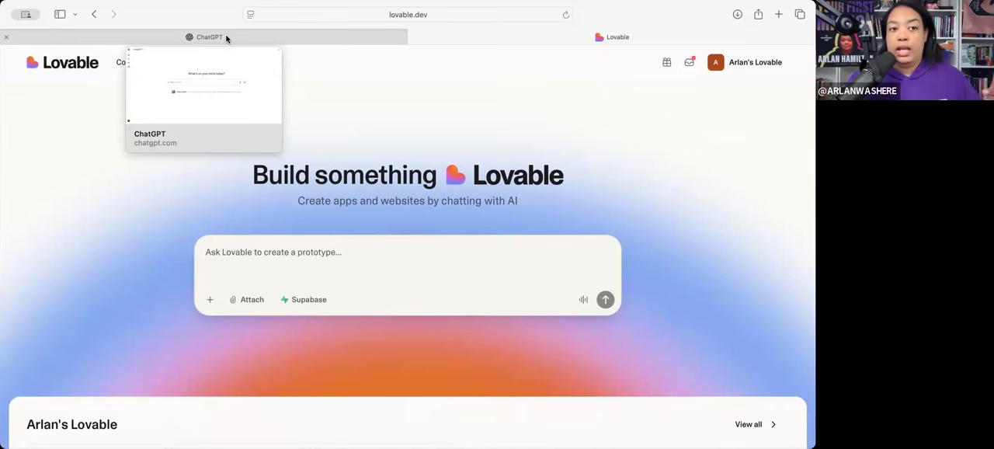
click(226, 37)
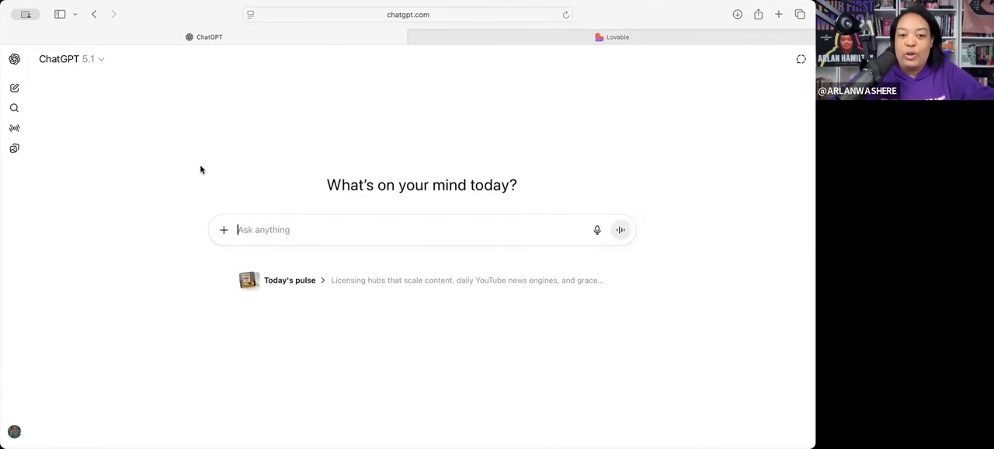
text(I want to make a page)
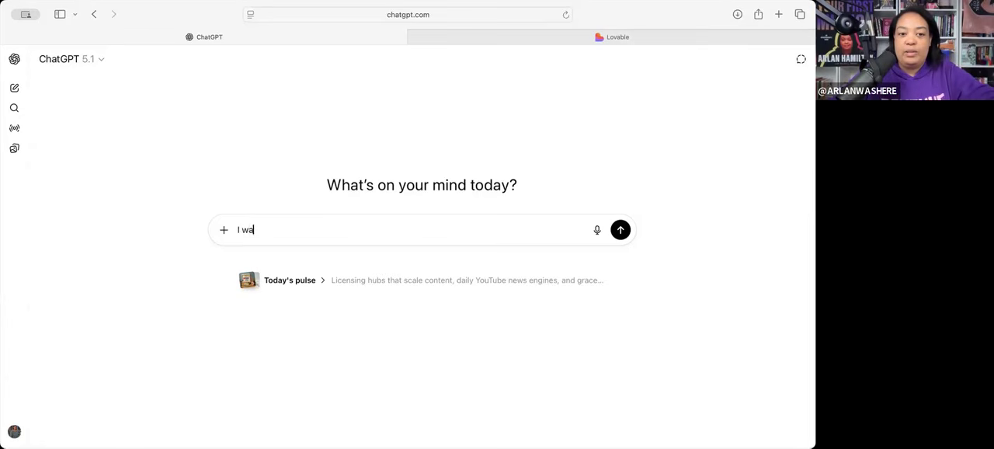
key(BackSpace)
key(BackSpace)
key(BackSpace)
key(BackSpace)
text(landing page)
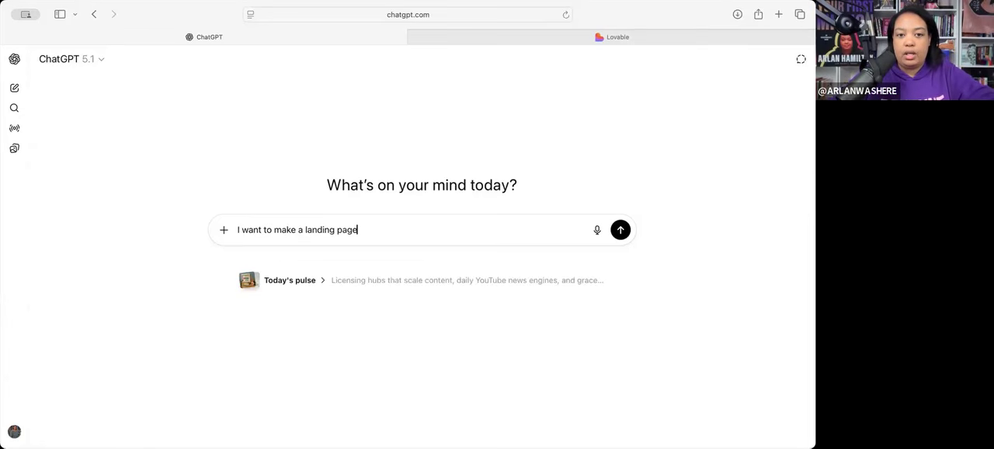
text(/tool )
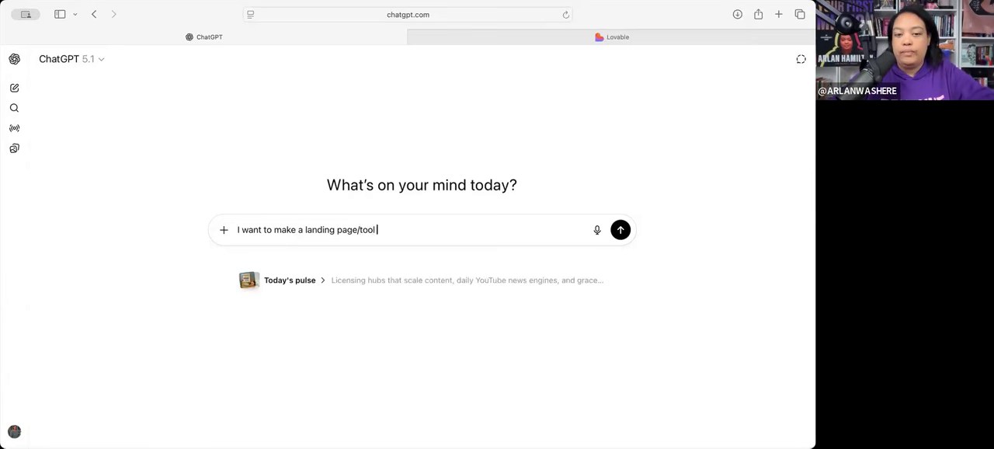
text(on L)
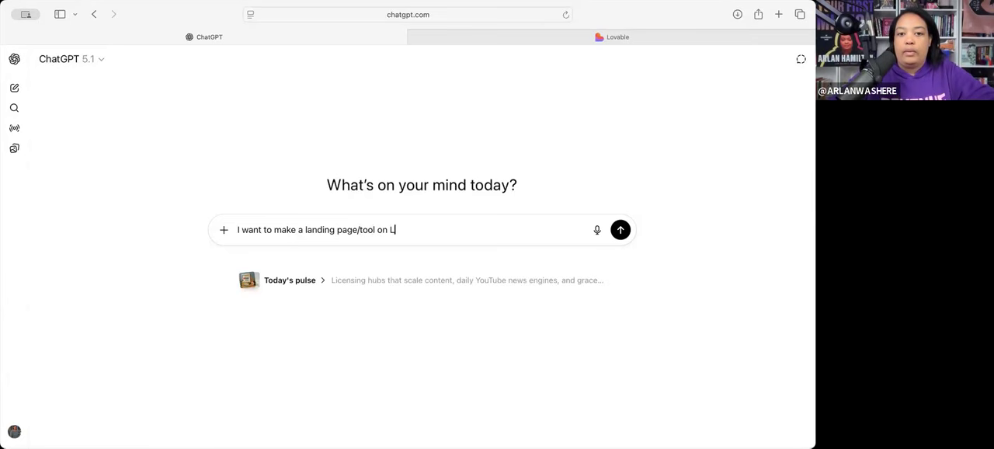
text(ovable that will )
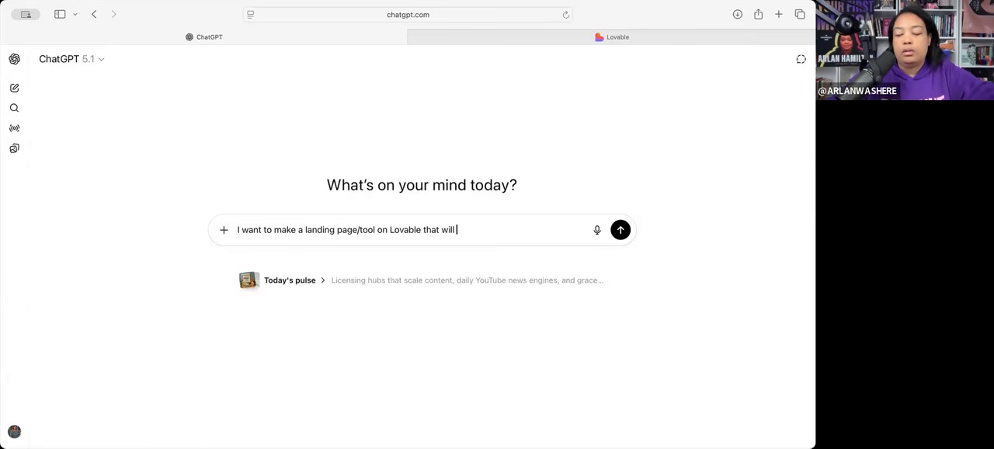
text(hous)
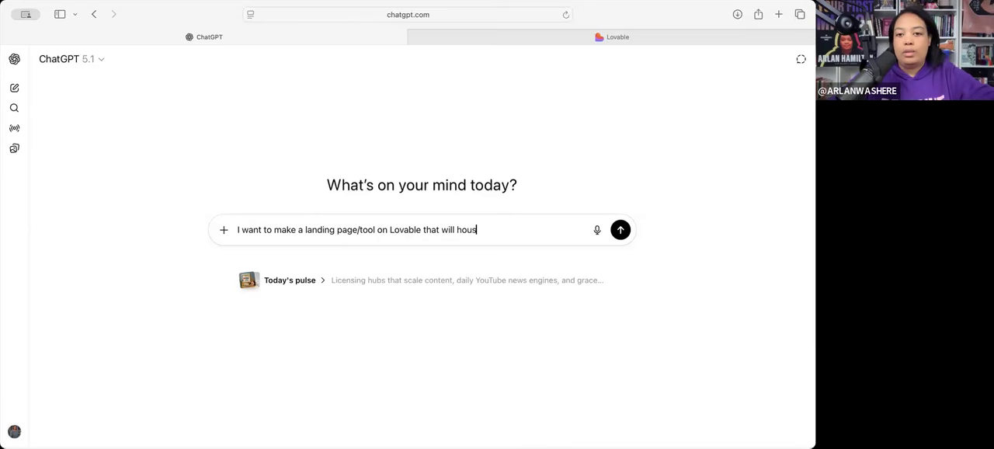
text(e my prompts of the day)
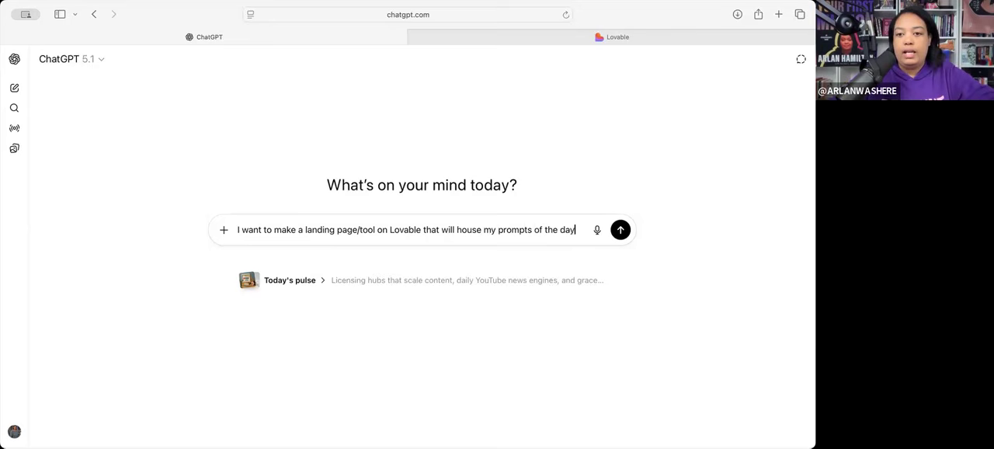
text(, and so)
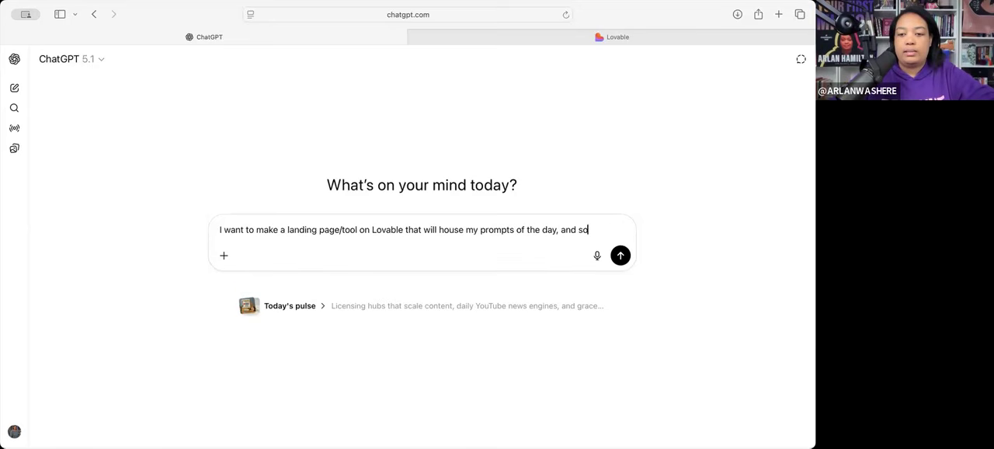
text(me special prompts that I )
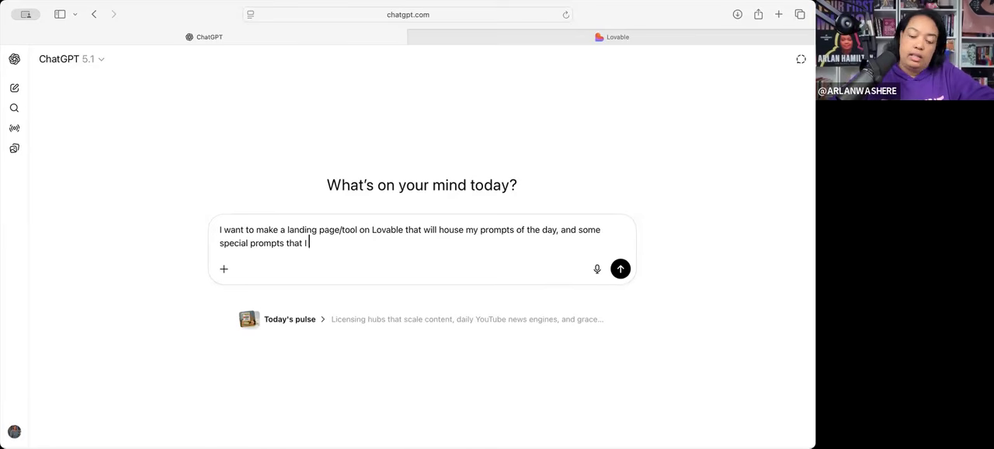
text(create and use for certain youtube videos sot hat)
- Continue the prompt with ", and some special prompts that I create and use for certain YouTube videos so that others can use them, too."
key(BackSpace)
key(BackSpace)
key(BackSpace)
key(BackSpace)
key(BackSpace)
text(that others can use them, too.)
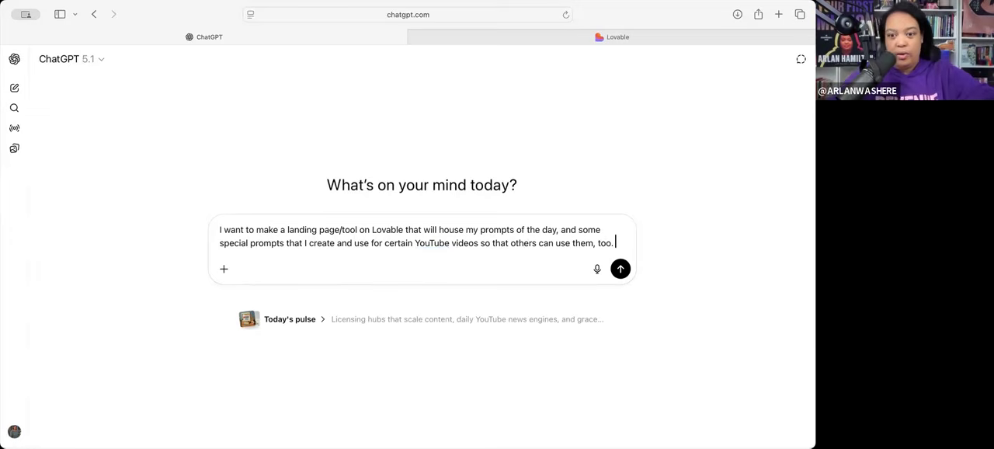
text( what sho)
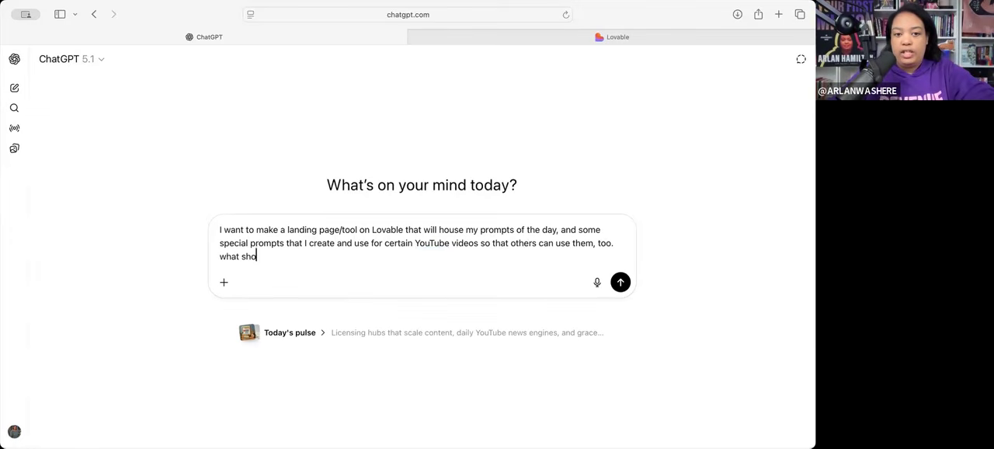
text(uld it have on it?)
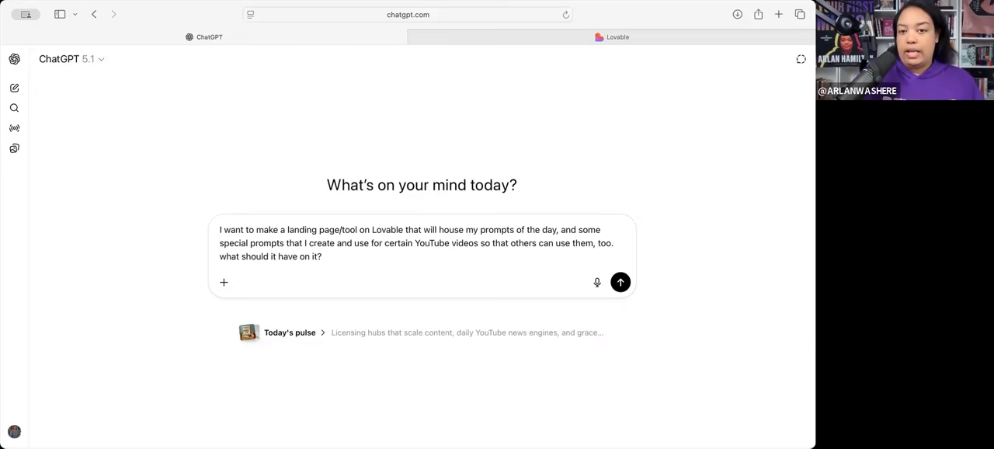
- End the prompt with the question "what should it have on it?" and submit it to ChatGPT
key(Return)
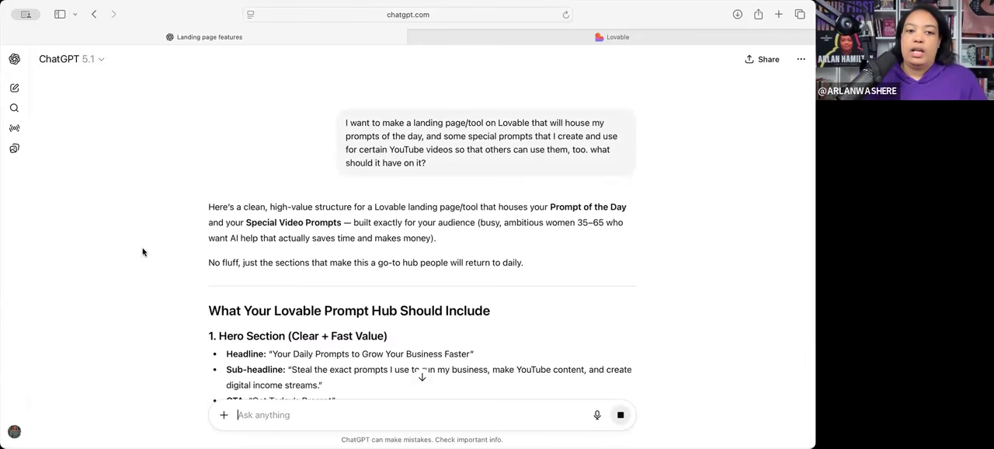
- Read the opening paragraph of ChatGPT's reply, briefly highlighting the target audience description in parentheses
scroll(143, 252, down, 3)
drag(357, 143, 577, 155)
click(480, 143)
click(476, 145)
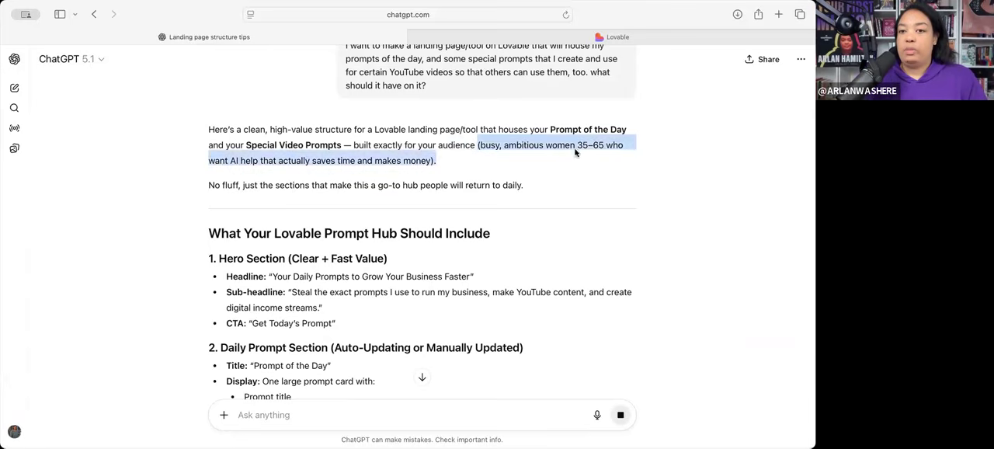
click(579, 151)
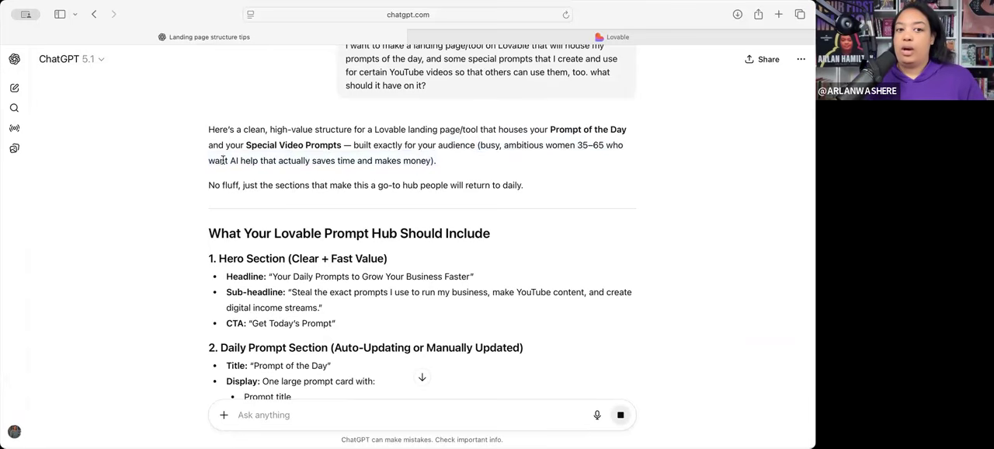
- Reread the introduction of ChatGPT's reply, including the audience description and the mention of Special Video Prompts
drag(230, 160, 337, 160)
click(339, 160)
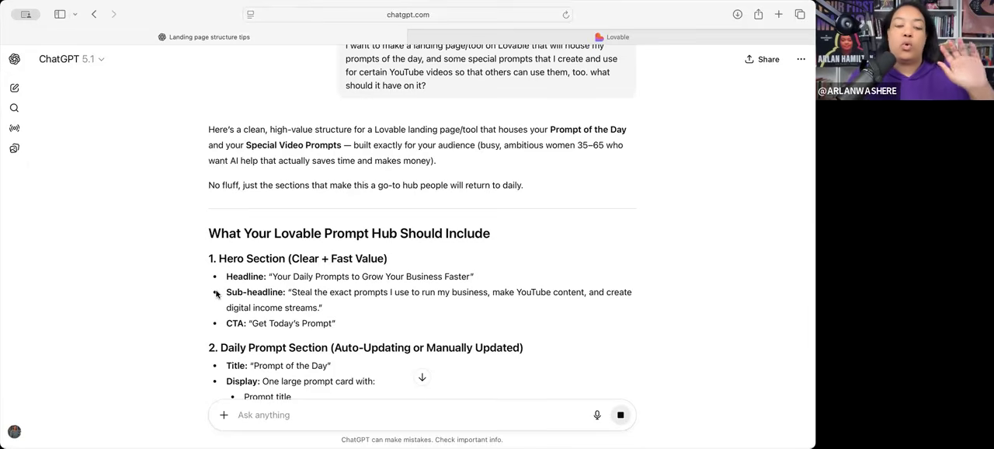
scroll(214, 293, down, 3)
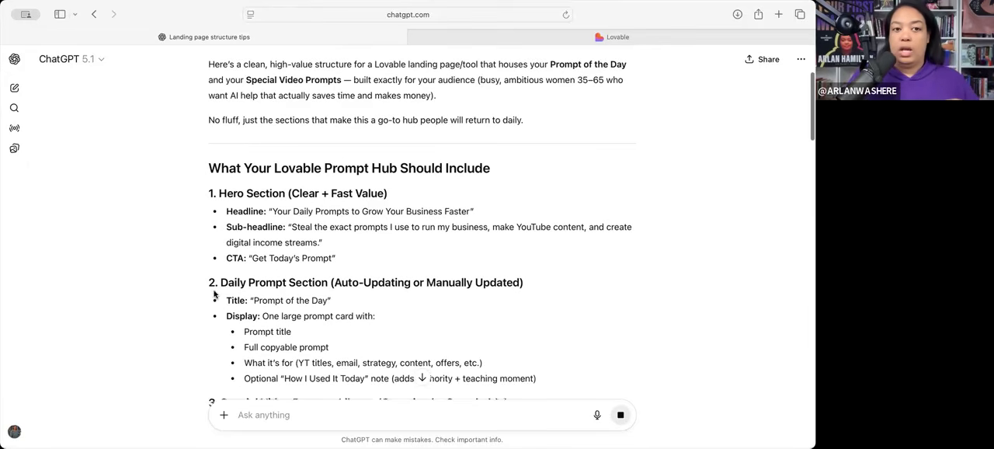
scroll(191, 290, up, 1)
drag(208, 145, 241, 144)
click(187, 228)
- Read through the suggested page sections from the Hero Section to Featured Prompts
scroll(187, 231, down, 2)
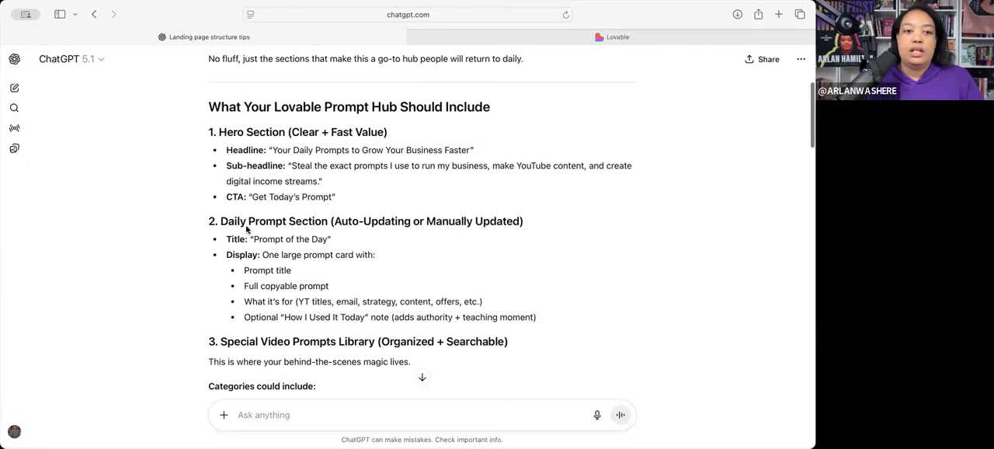
scroll(278, 257, down, 3)
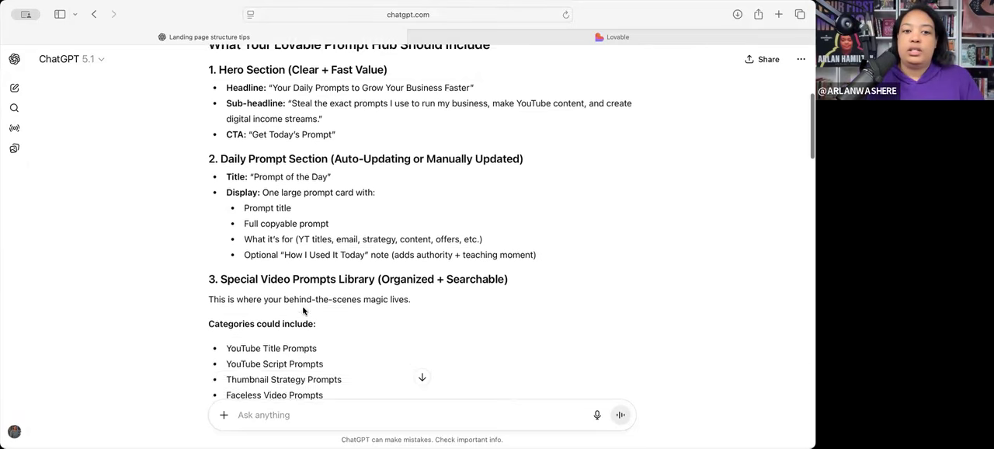
scroll(383, 244, down, 4)
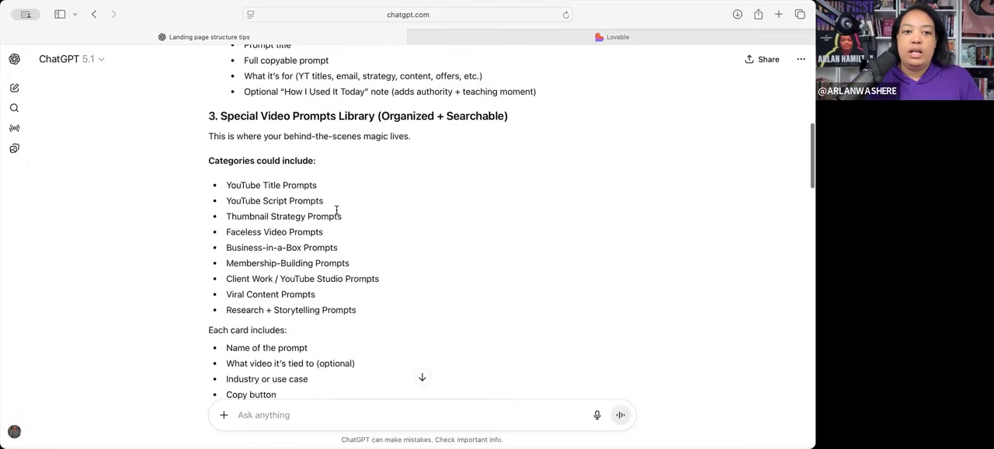
scroll(338, 305, down, 9)
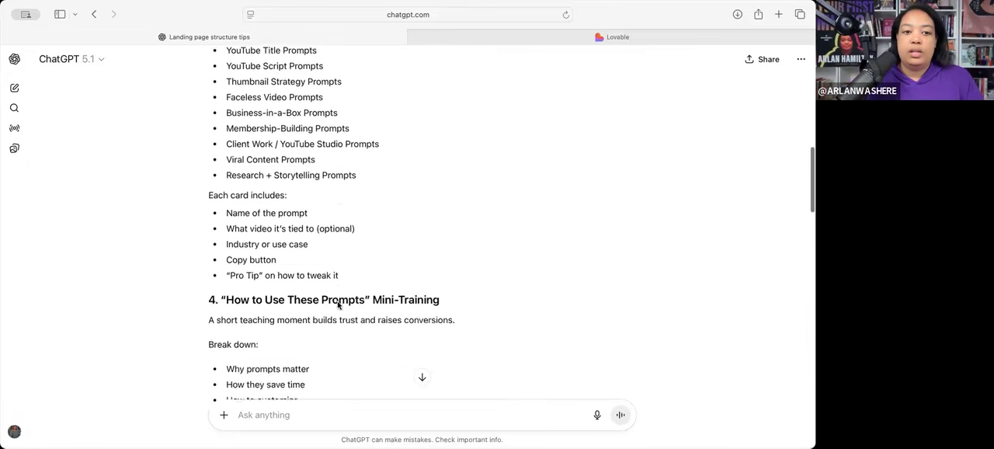
scroll(338, 305, down, 6)
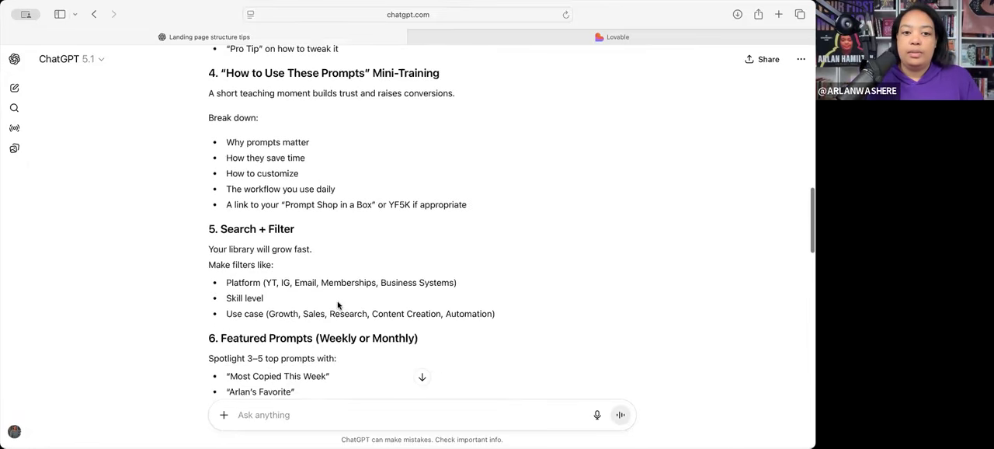
scroll(345, 305, down, 4)
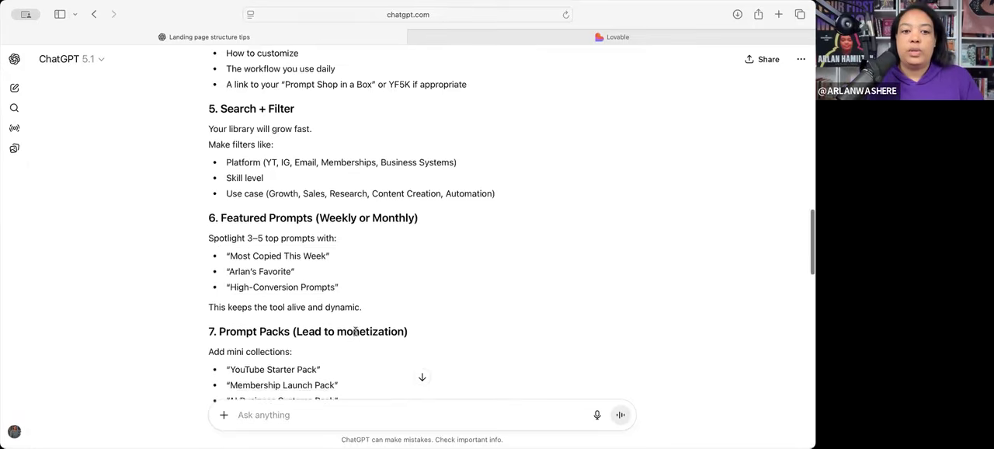
scroll(355, 334, down, 1)
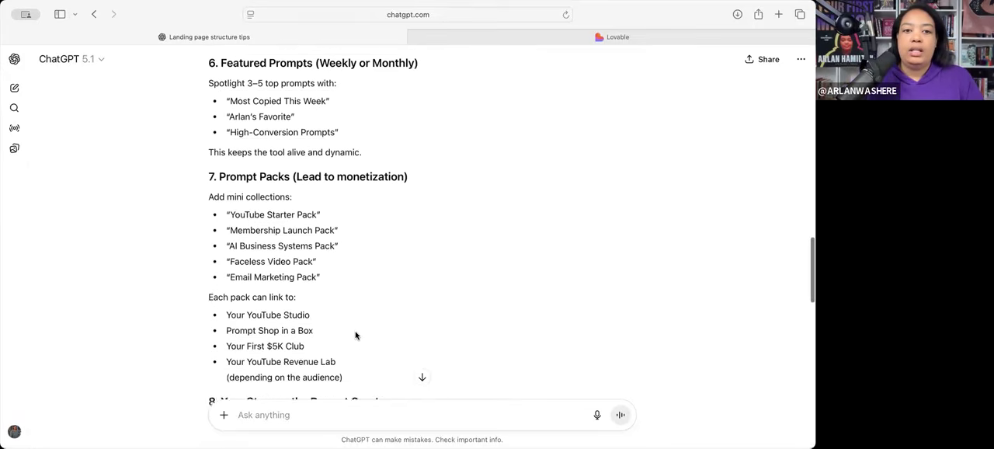
scroll(354, 215, down, 1)
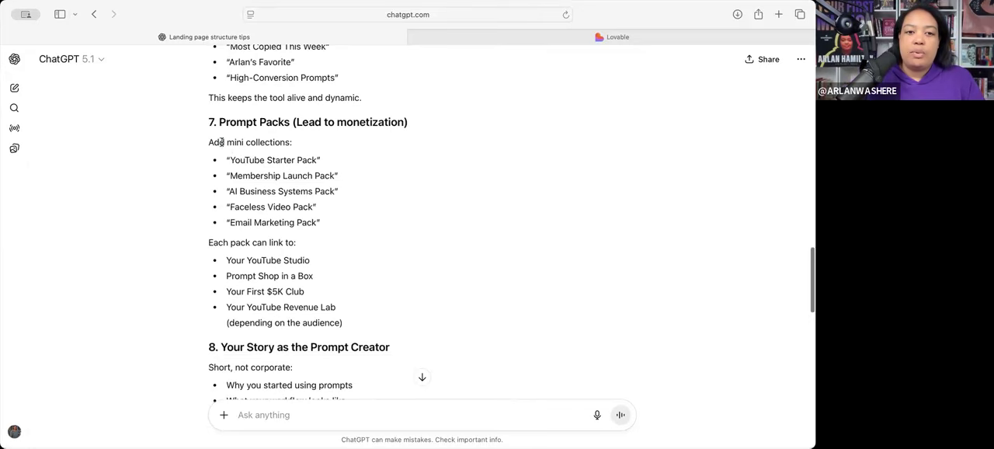
- Examine the remaining suggested sections, from the Prompt Packs mini collections through the CTA Footer
drag(209, 141, 313, 233)
click(240, 185)
scroll(296, 296, down, 3)
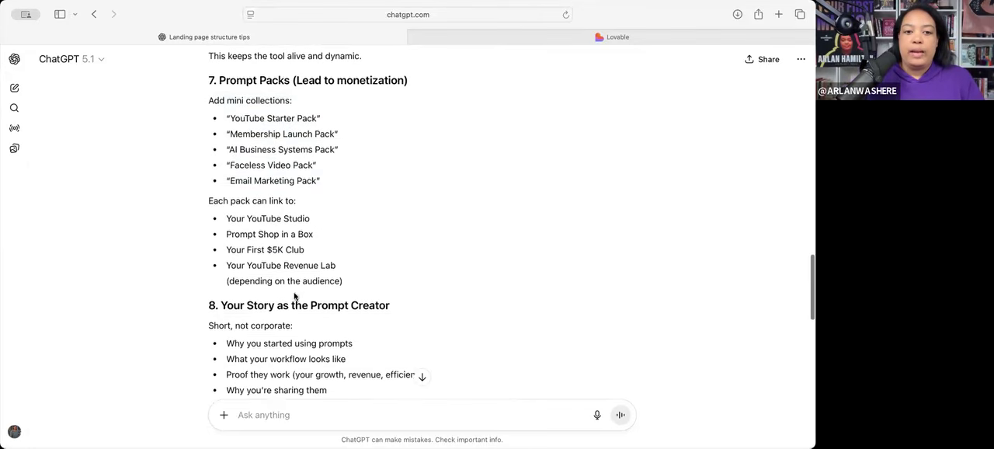
scroll(295, 297, down, 2)
scroll(295, 297, up, 3)
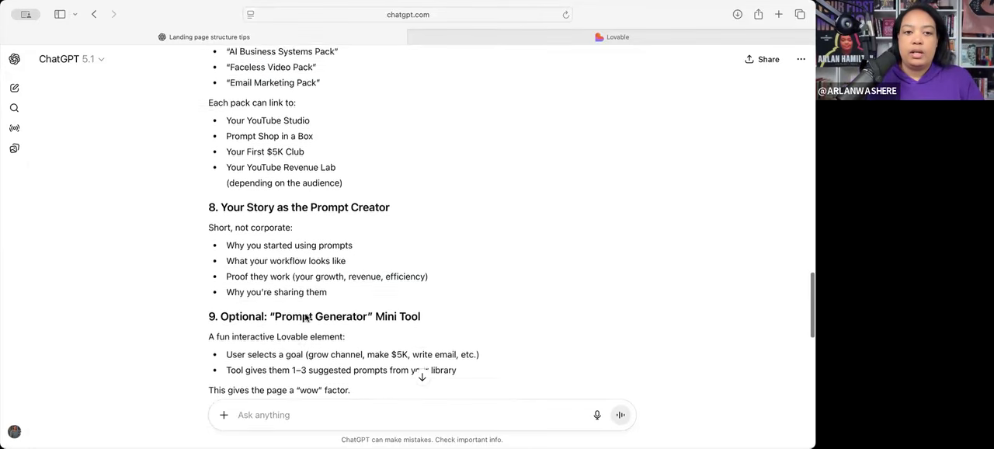
scroll(305, 316, down, 1)
scroll(305, 317, up, 2)
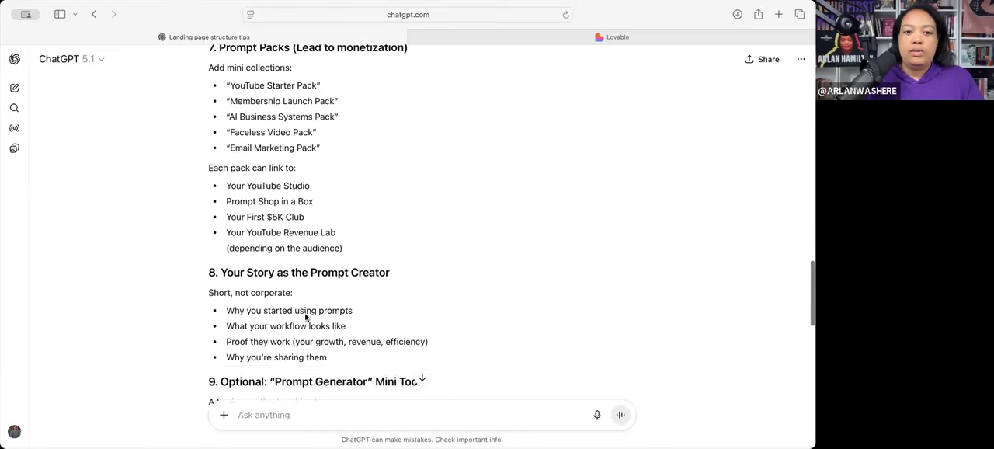
scroll(263, 293, down, 4)
scroll(262, 292, down, 2)
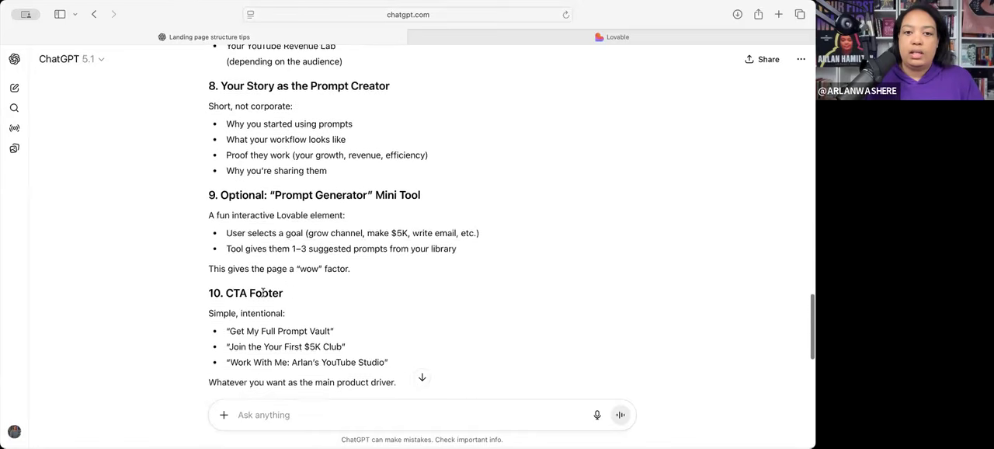
scroll(219, 209, down, 3)
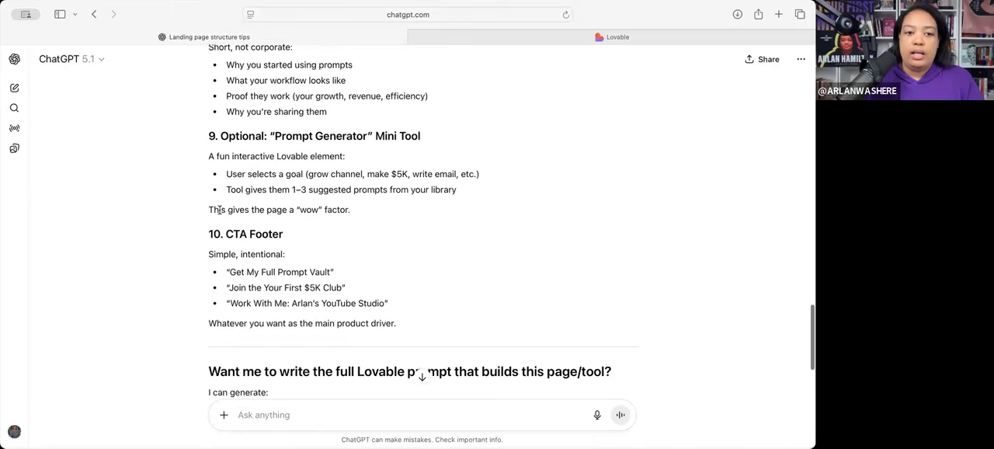
- Begin a follow-up message to ChatGPT with "everything but 7"
click(268, 419)
text(e)
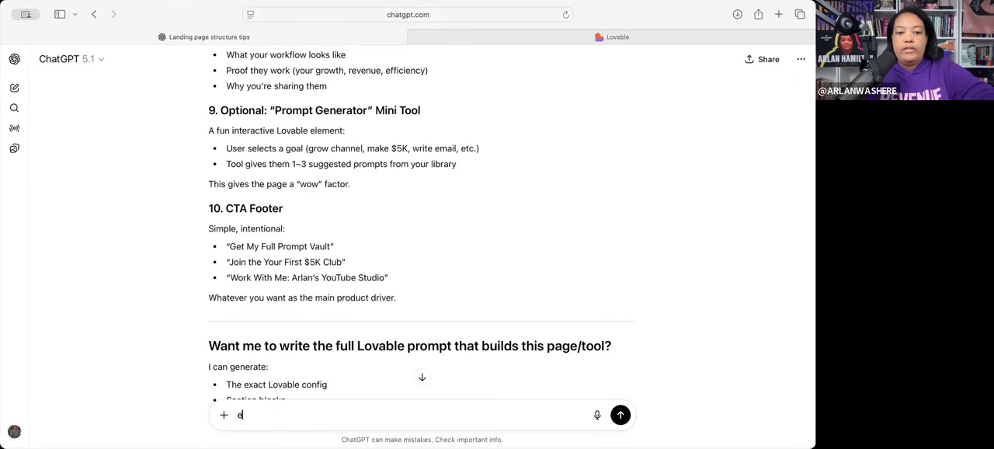
text(vert)
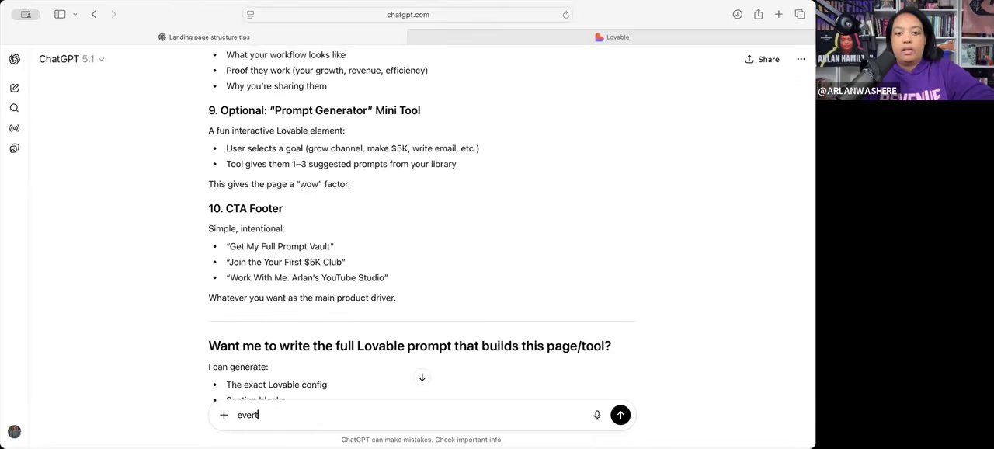
text(thng)
key(BackSpace)
key(BackSpace)
key(BackSpace)
key(BackSpace)
key(BackSpace)
text(ything but 7, 8, and 9...and instea)
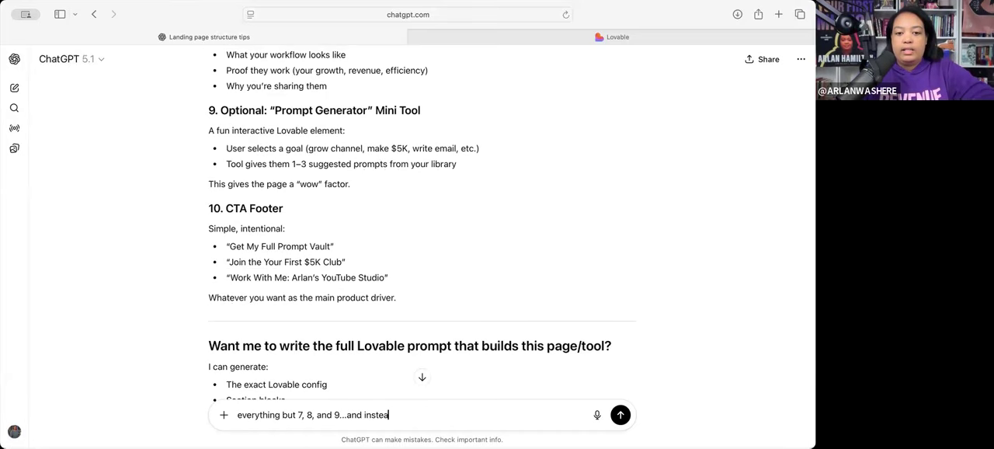
text(d of )
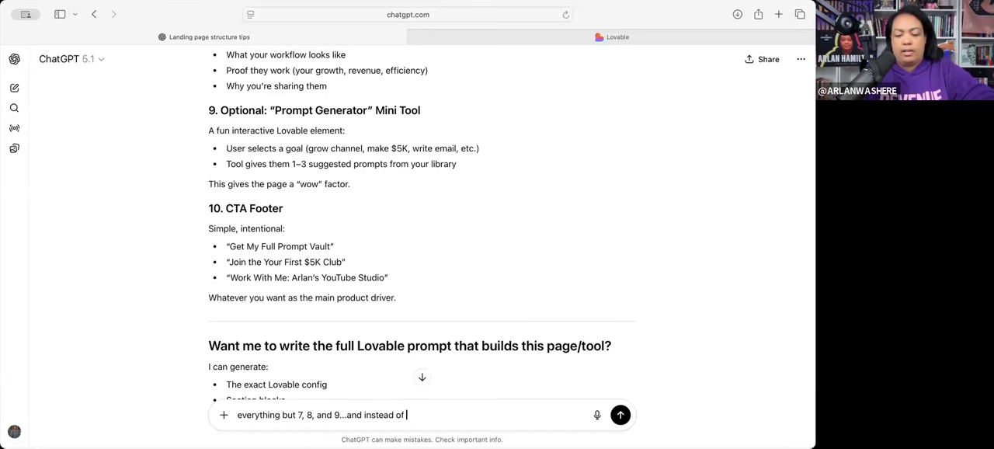
text(7, add )
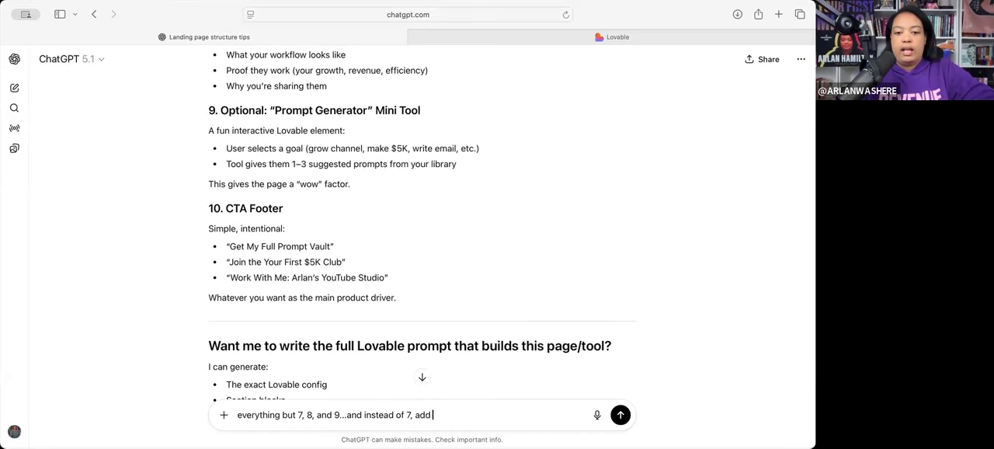
text(a blurb )
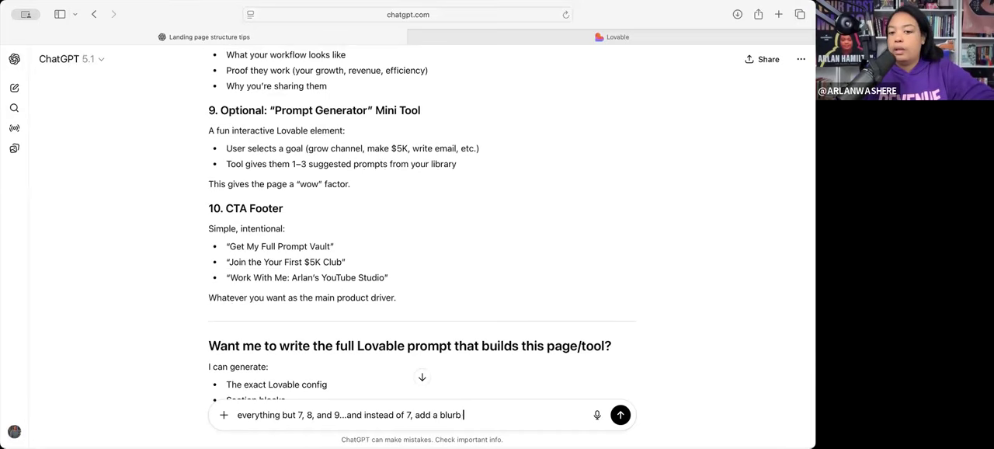
text(about Prompt Shop in a Box)
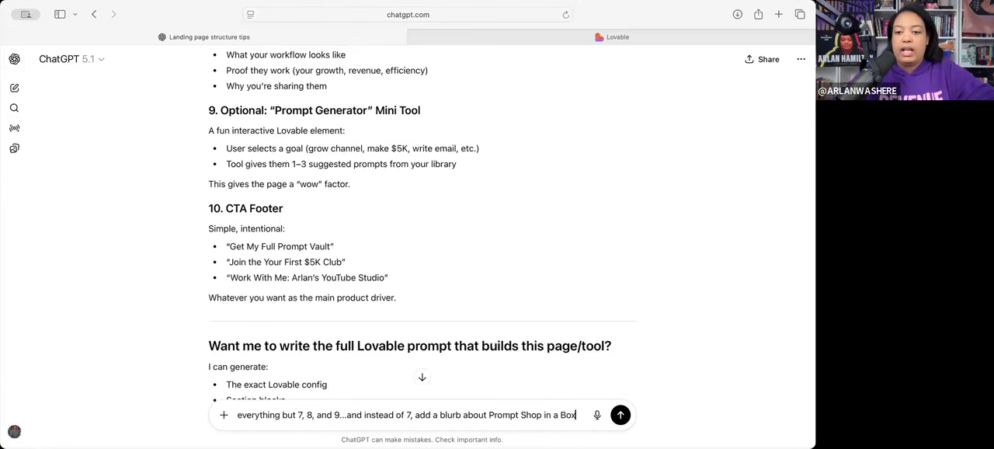
text( and a cta b)
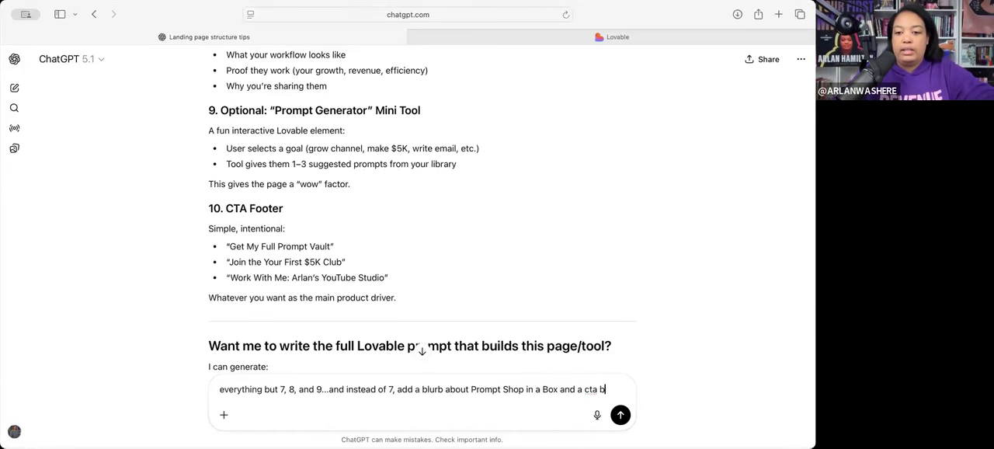
text(utton that I'll fill.)
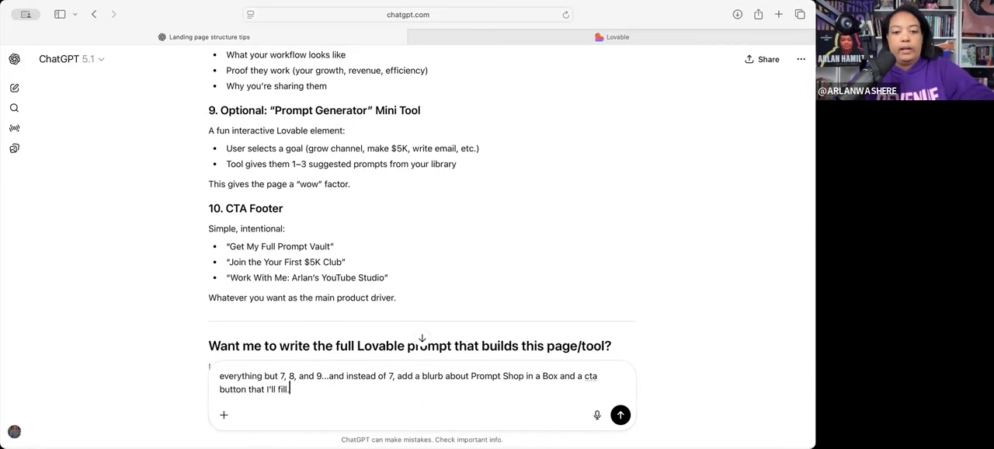
- Extend the request with " and a cta button that I'll fill later."
key(BackSpace)
text(later. Create the ultimate)
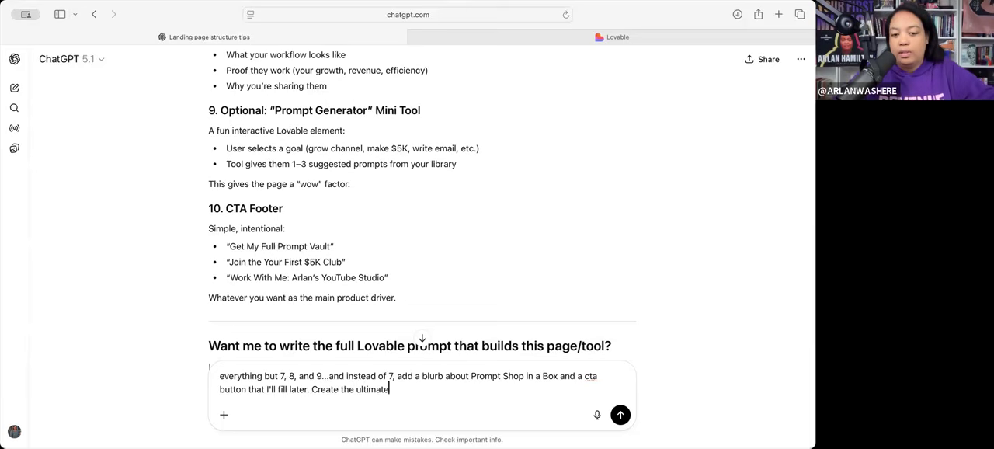
text( prompt for)
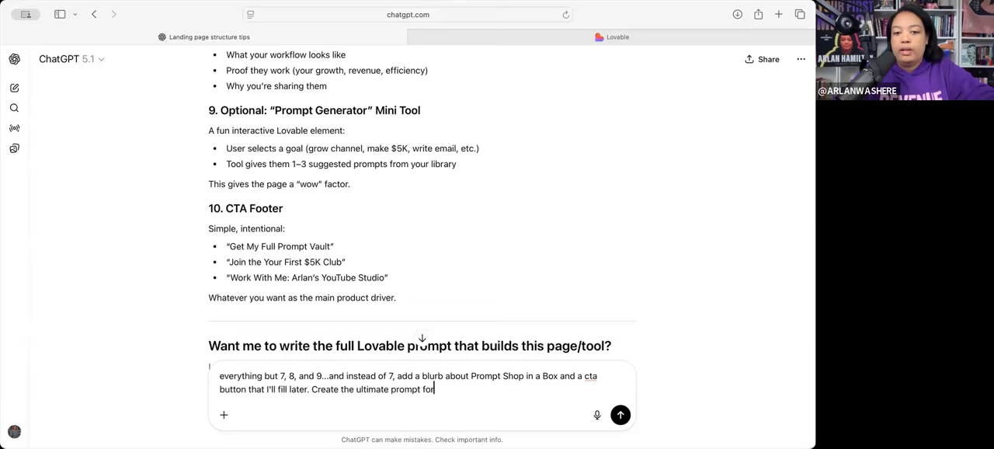
text( Lovable.)
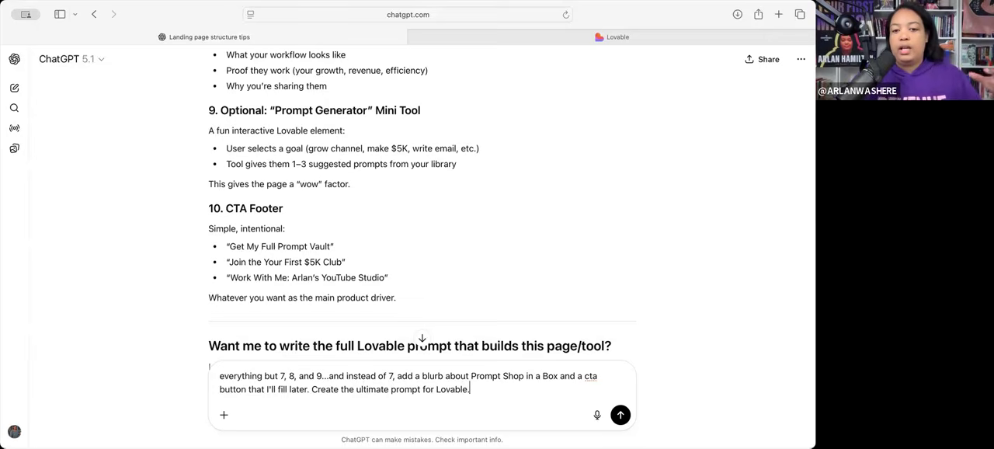
- End the message with "Create the ultimate prompt for Lovable." and submit it to ChatGPT
key(Return)
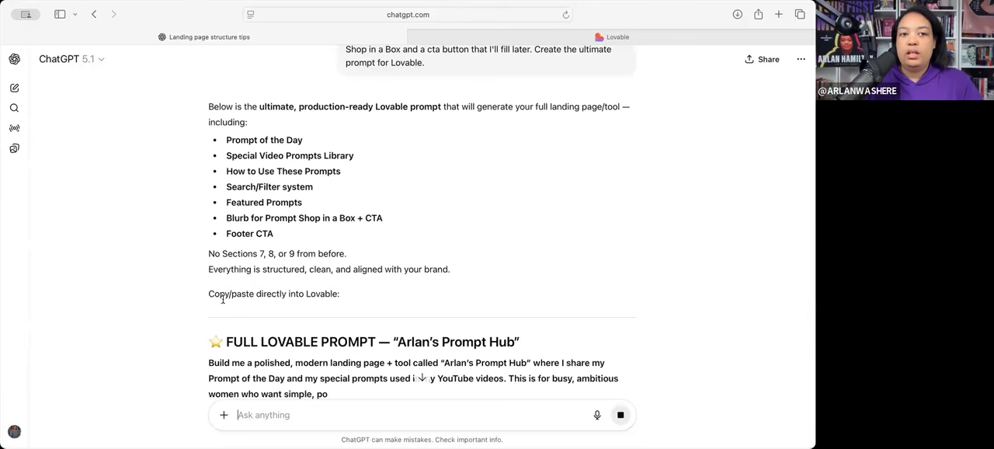
- Review the generated Lovable prompt, from its introductory section list through the design guidelines and page structure
drag(210, 104, 327, 303)
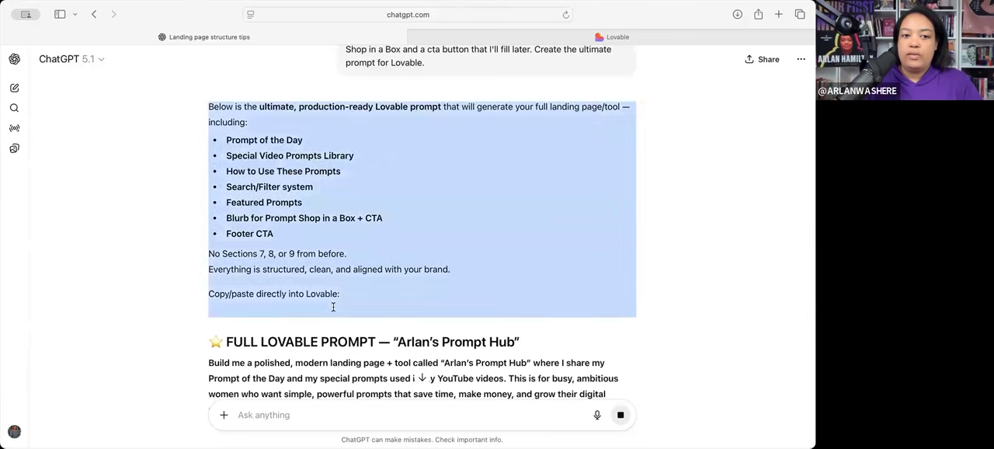
scroll(322, 308, down, 5)
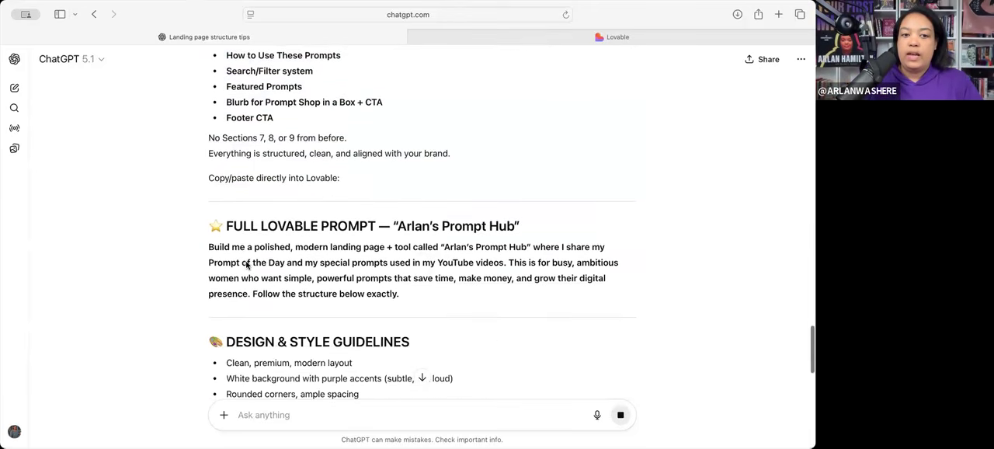
scroll(198, 285, down, 2)
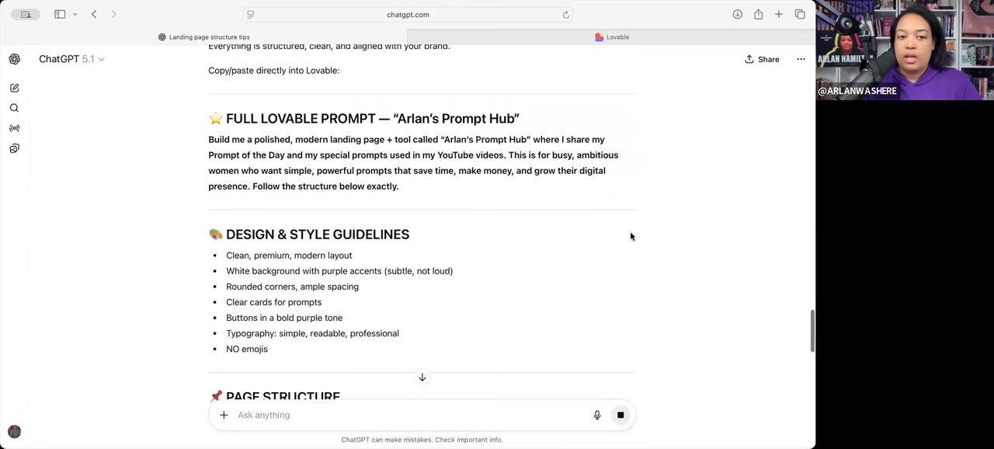
scroll(631, 238, down, 10)
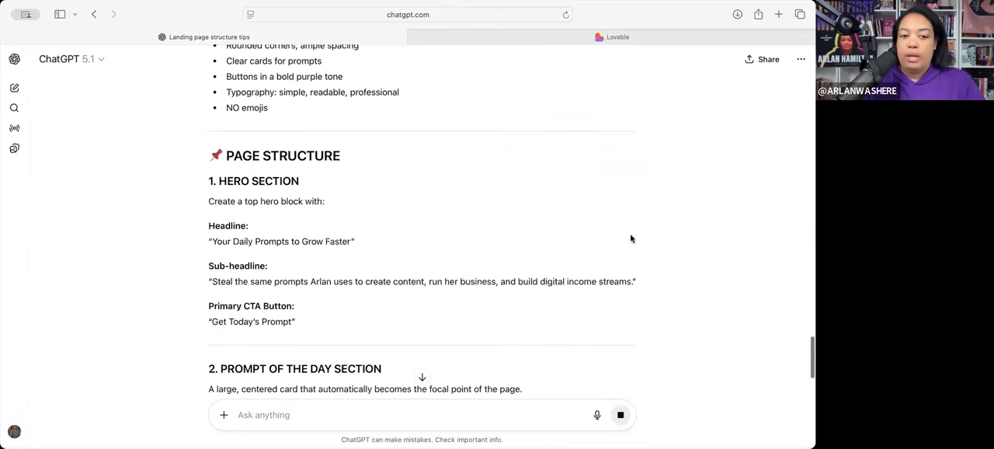
scroll(630, 238, down, 7)
scroll(631, 238, up, 15)
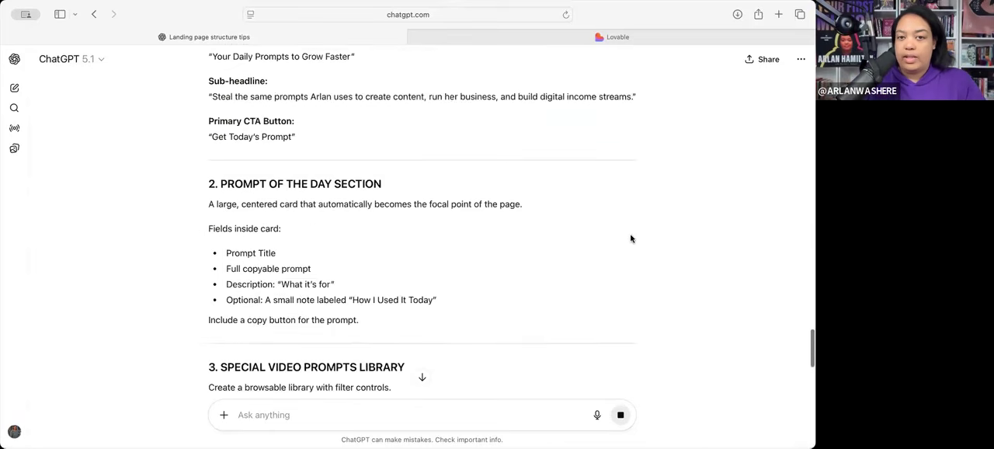
scroll(630, 238, up, 3)
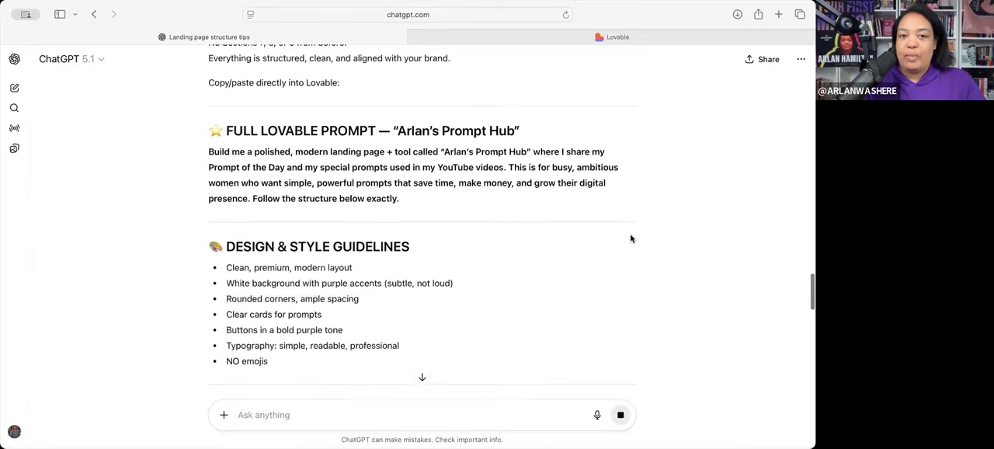
scroll(631, 239, down, 2)
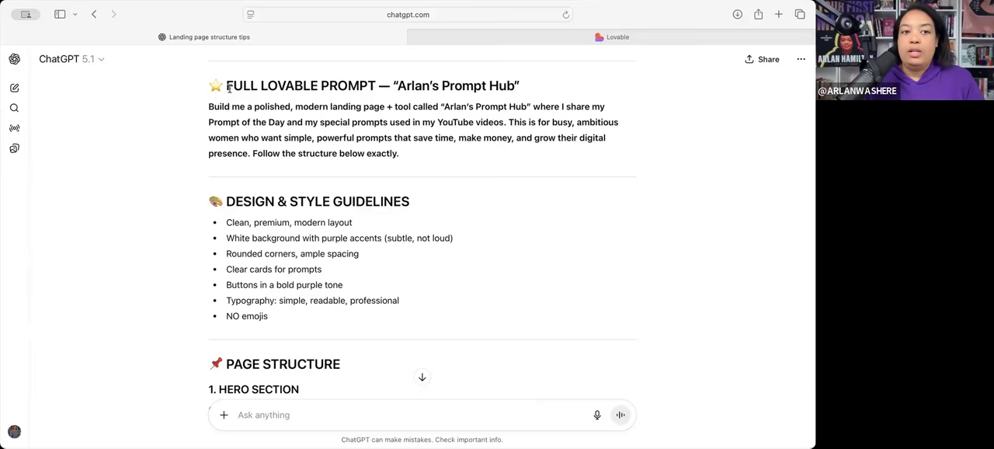
- Copy the generated Lovable prompt from the "FULL LOVABLE PROMPT" heading through the end of the Output section
scroll(266, 269, down, 5)
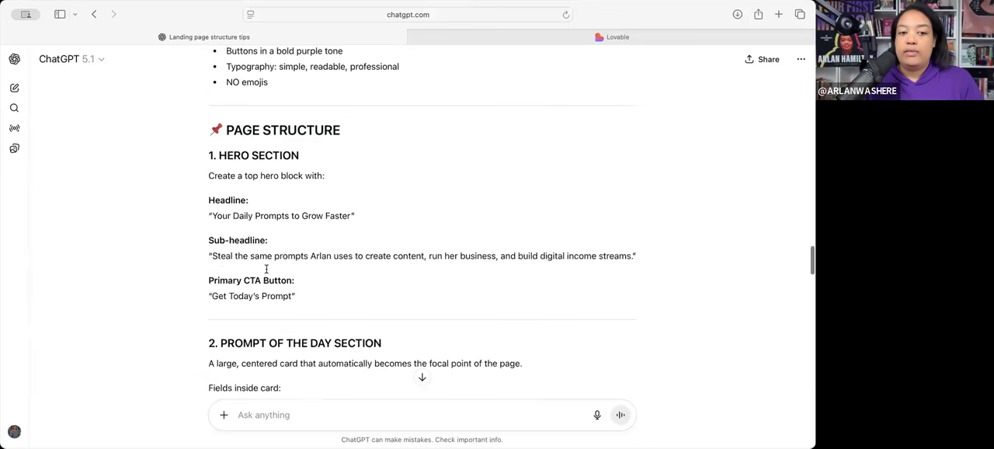
scroll(266, 269, up, 9)
scroll(267, 269, down, 4)
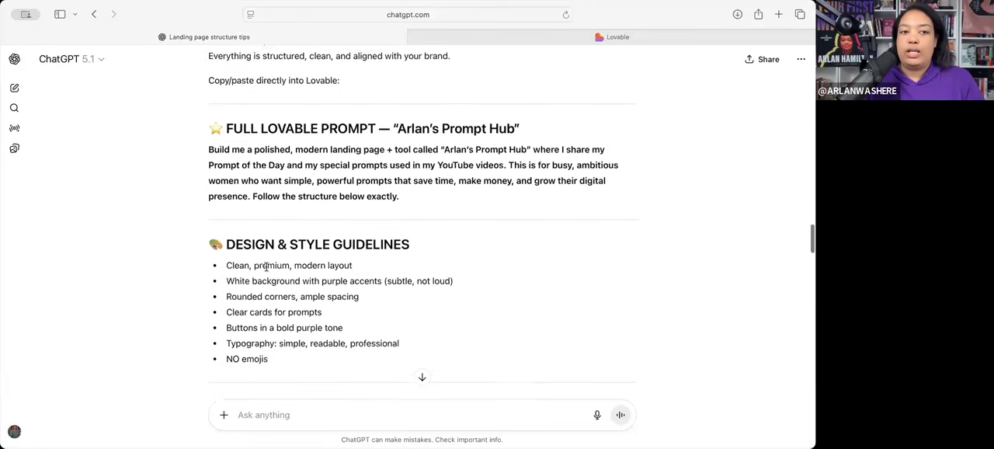
drag(222, 120, 213, 122)
click(223, 122)
drag(243, 177, 399, 322)
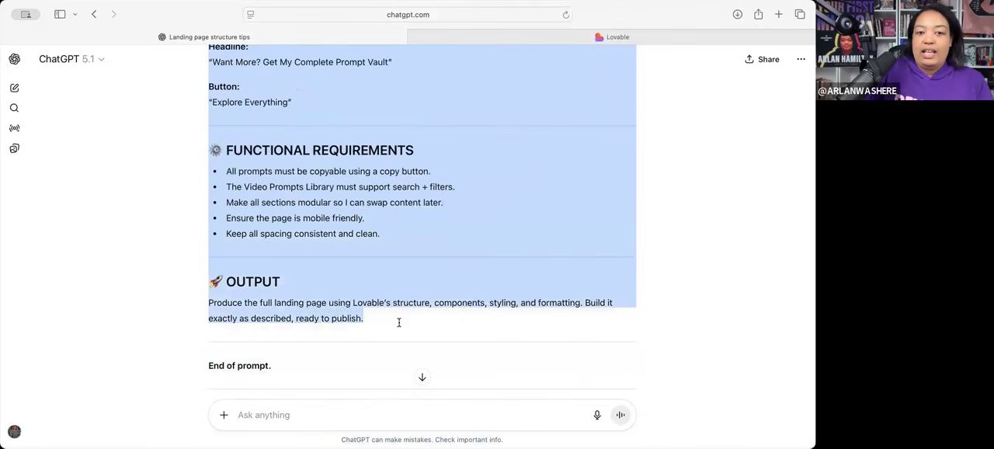
scroll(269, 276, up, 20)
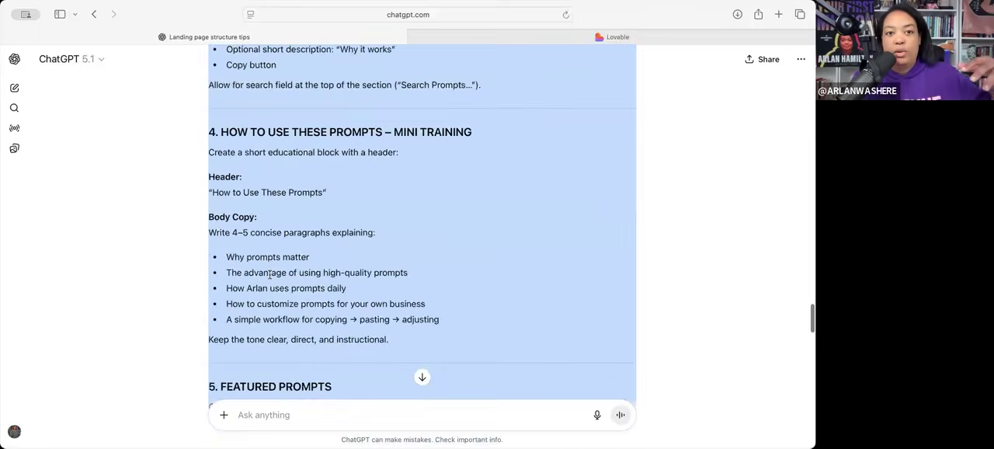
scroll(272, 287, up, 5)
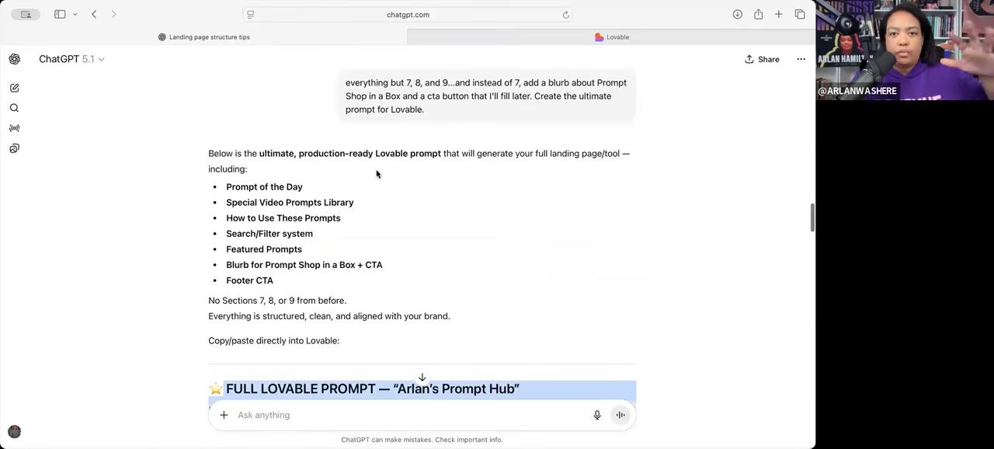
- Switch to Lovable, paste the copied prompt as the build request and submit it
click(472, 36)
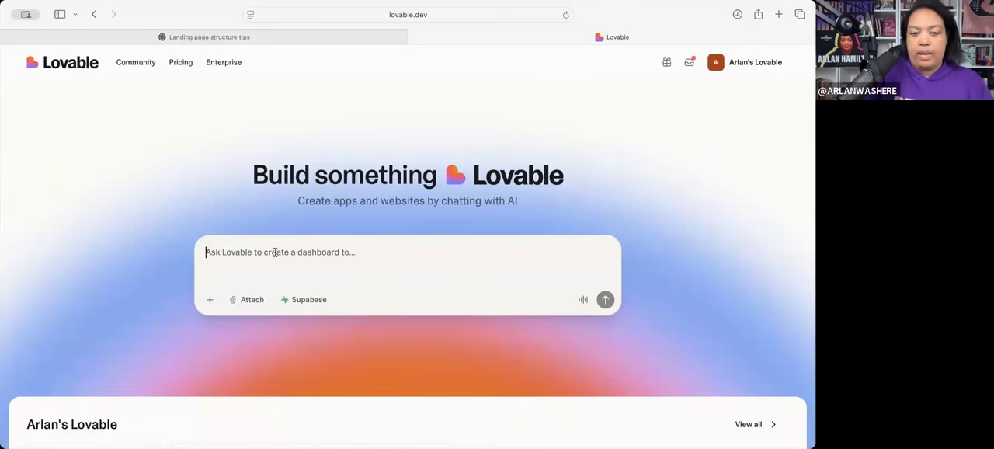
key(super+v)
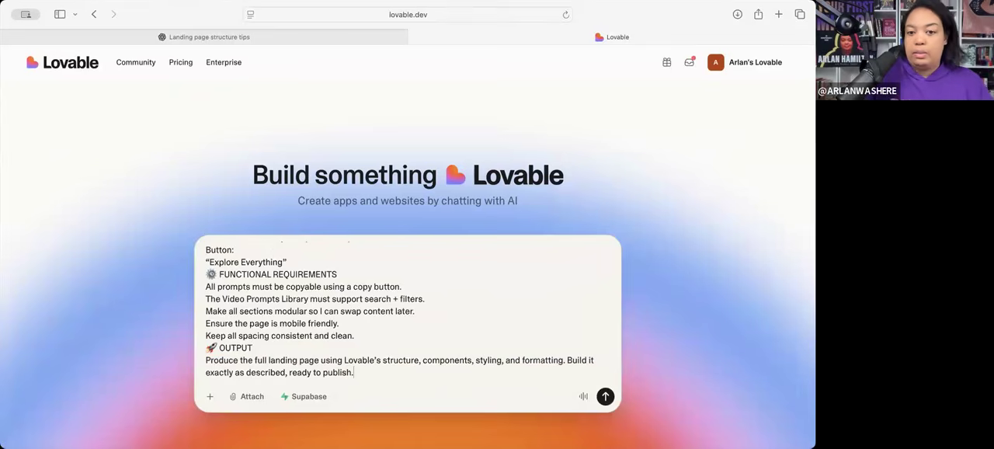
key(Return)
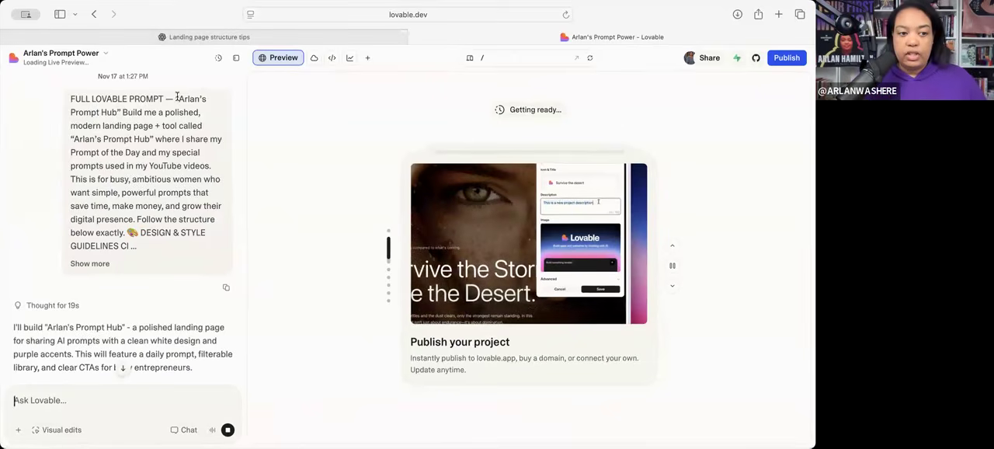
- Review Lovable's design approach and implementation list, and browse back through the feature slides to Lovable Cloud
scroll(157, 230, down, 2)
scroll(157, 231, down, 2)
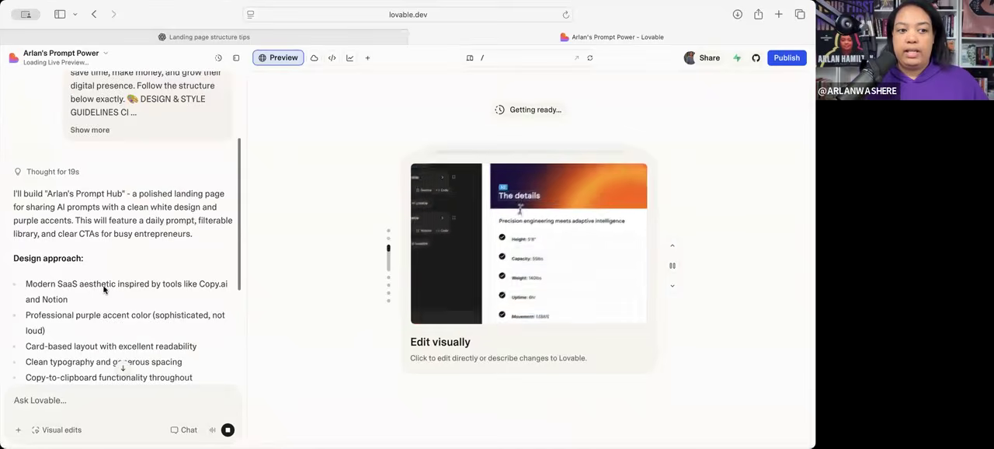
scroll(103, 288, down, 2)
scroll(103, 289, down, 3)
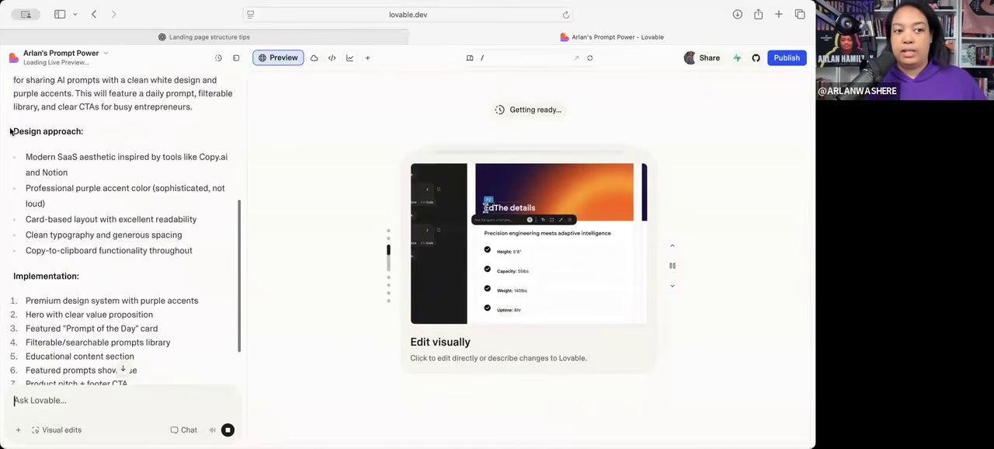
scroll(70, 150, down, 2)
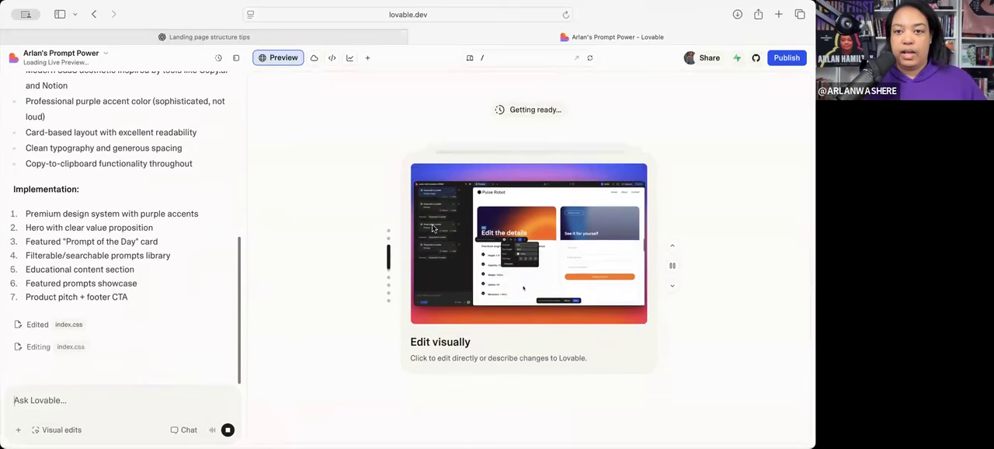
click(672, 246)
click(673, 245)
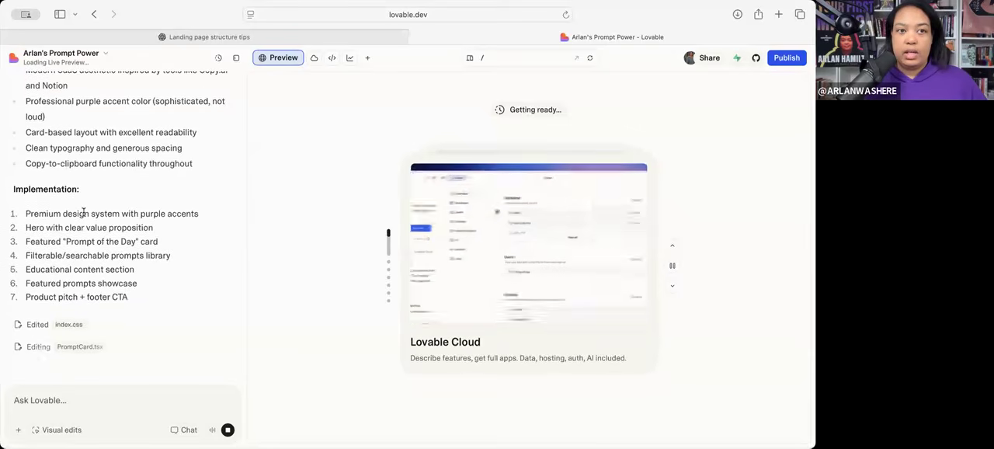
- Switch back to ChatGPT and reread the opening request asking what the Lovable landing page/tool should have on it
click(202, 38)
scroll(232, 224, up, 15)
scroll(232, 224, up, 20)
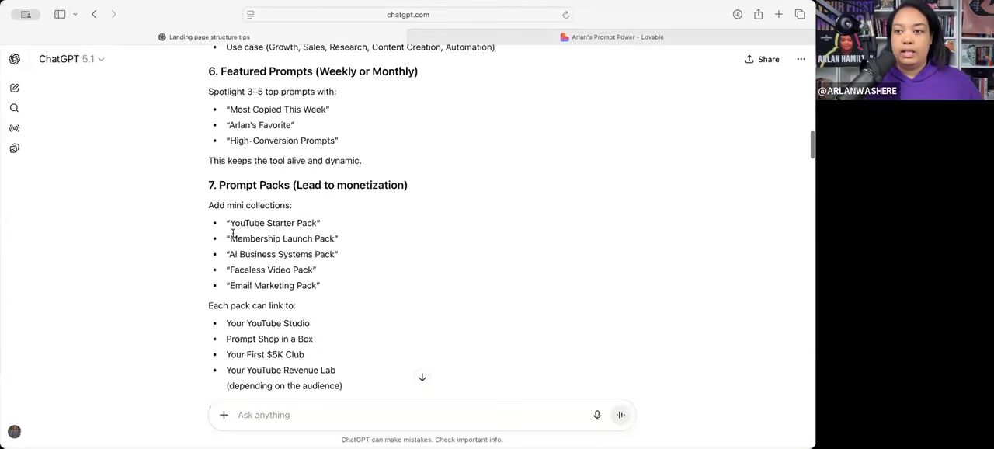
drag(345, 123, 448, 162)
click(428, 158)
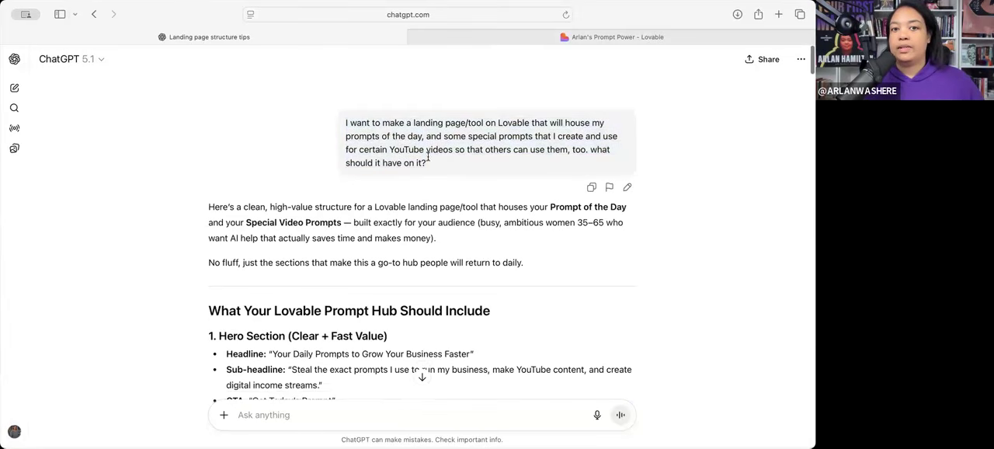
drag(380, 125, 440, 160)
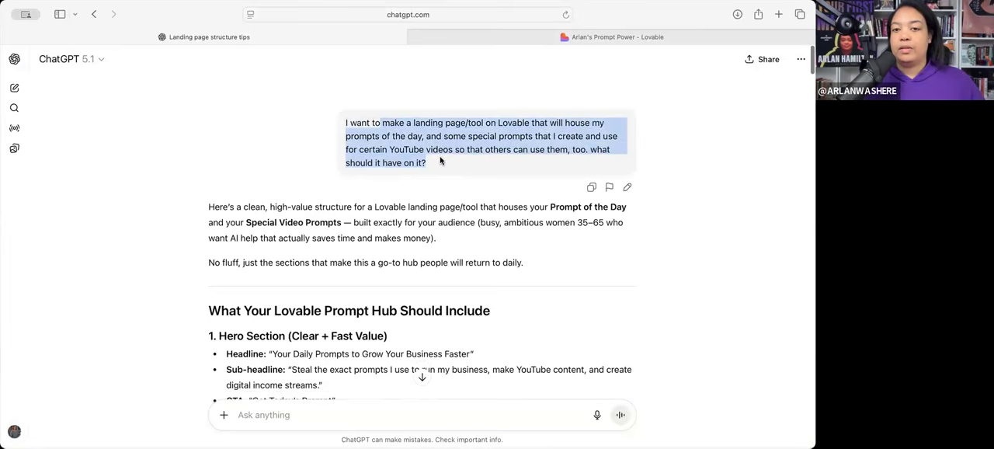
click(447, 142)
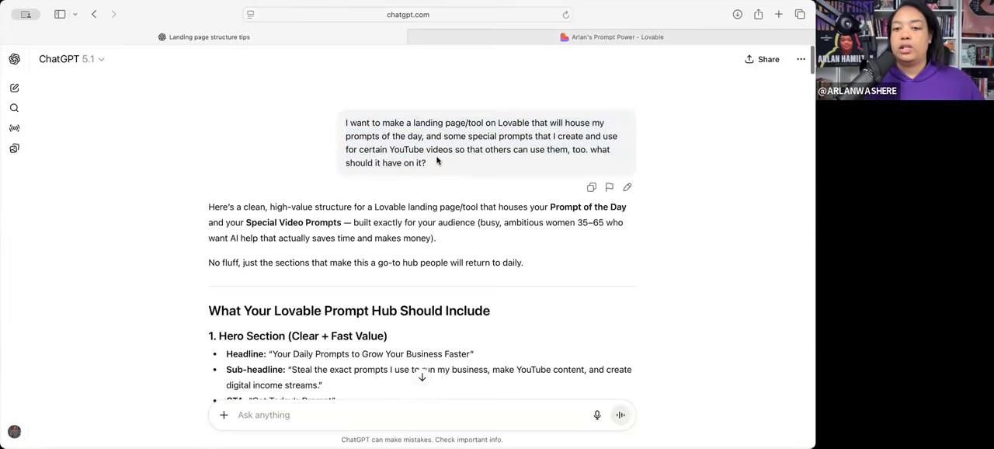
drag(390, 147, 426, 163)
click(345, 215)
- Reread the follow-up request that excludes sections 7, 8 and 9 and asks for the Prompt Shop in a Box blurb
scroll(344, 215, down, 5)
scroll(344, 216, down, 10)
scroll(339, 236, down, 12)
scroll(339, 234, down, 4)
scroll(342, 248, down, 2)
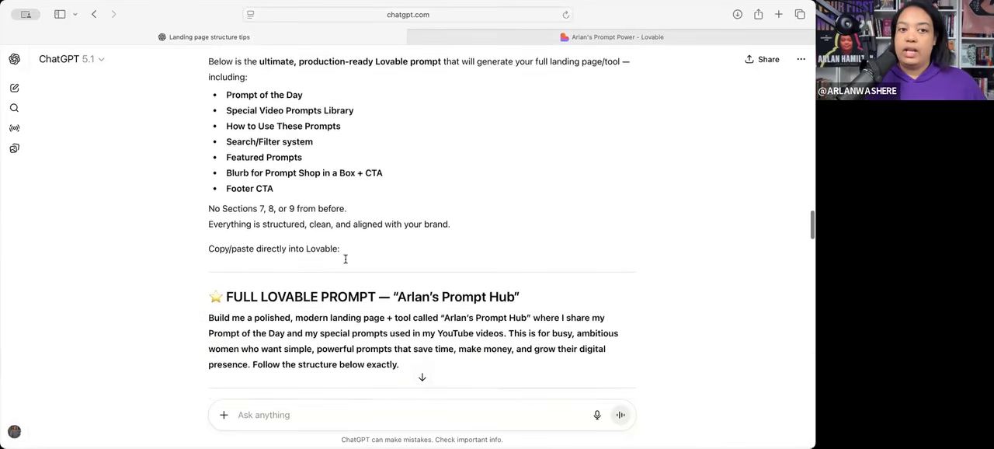
scroll(326, 178, up, 3)
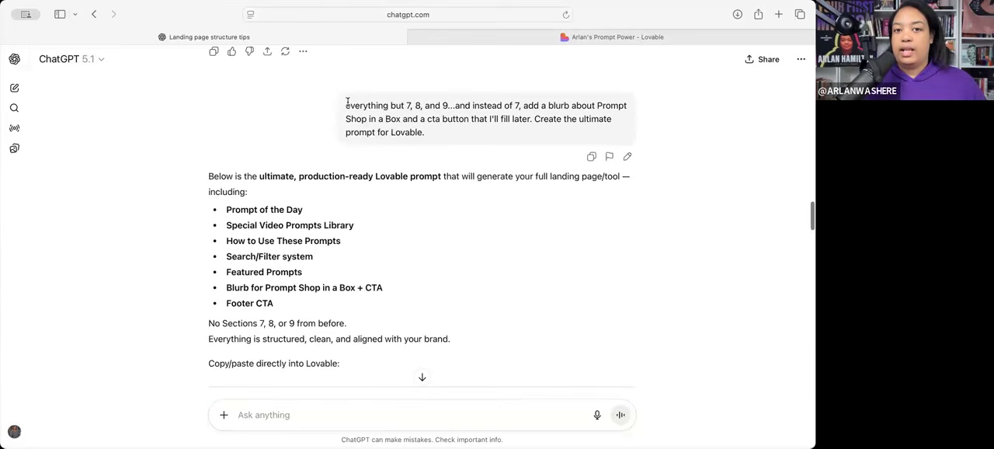
drag(345, 107, 425, 133)
click(517, 125)
click(452, 264)
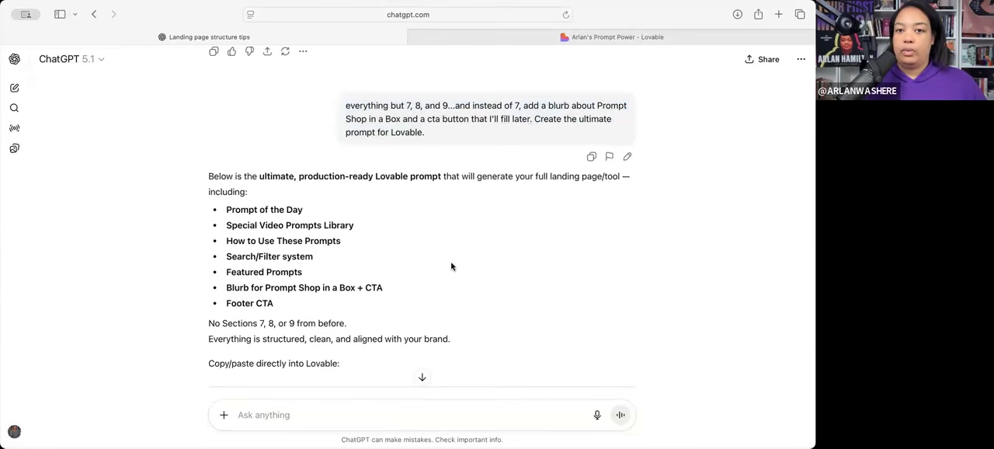
- Skim the generated Lovable prompt from its introductory section list down to the Featured Prompts and Prompt Shop in a Box sections
scroll(452, 265, down, 2)
scroll(451, 266, up, 1)
scroll(453, 266, down, 5)
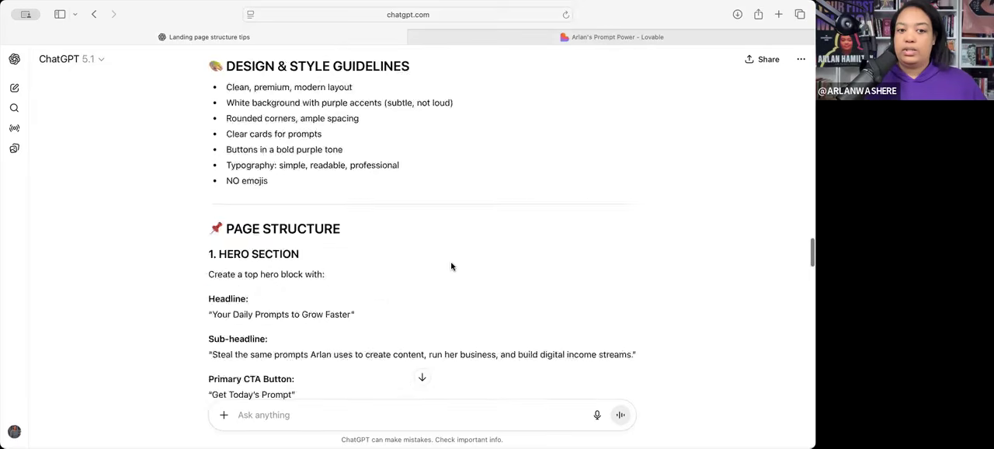
scroll(474, 248, up, 5)
scroll(505, 221, up, 1)
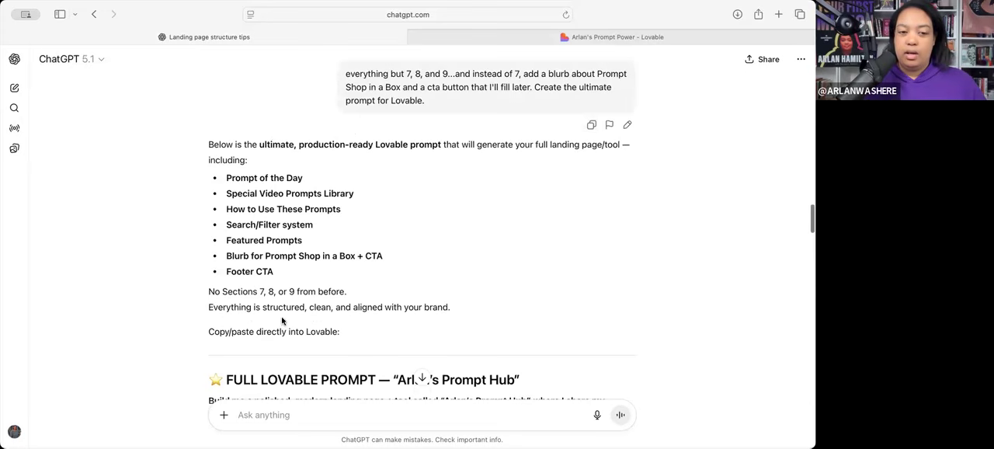
scroll(291, 357, down, 2)
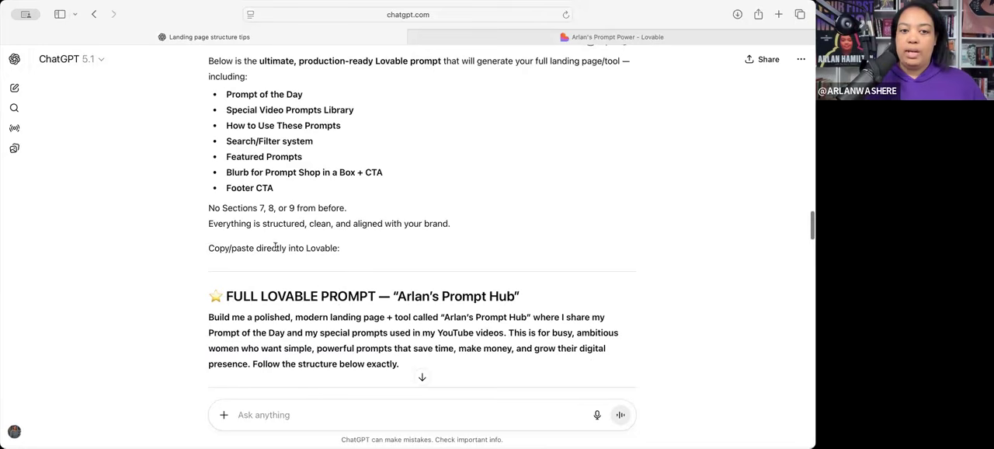
scroll(344, 260, down, 20)
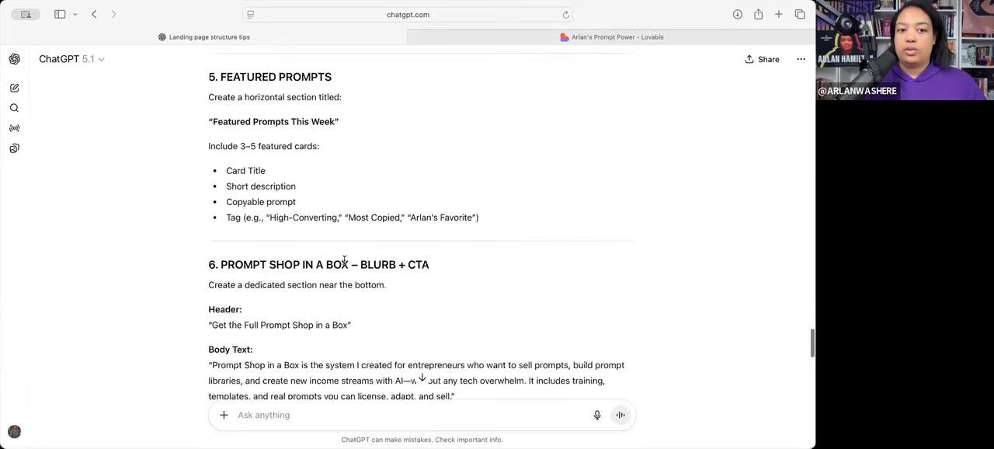
- Return to the Lovable project and check the workspace's remaining credits
click(506, 43)
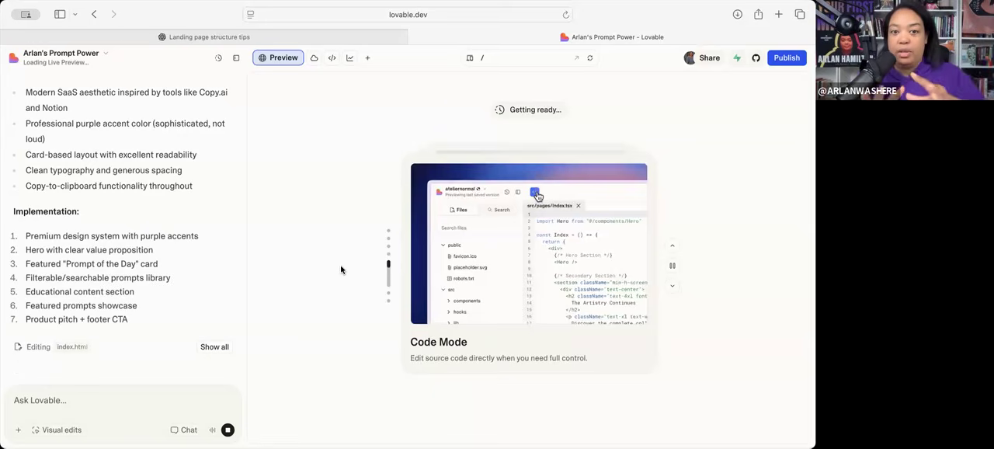
click(57, 56)
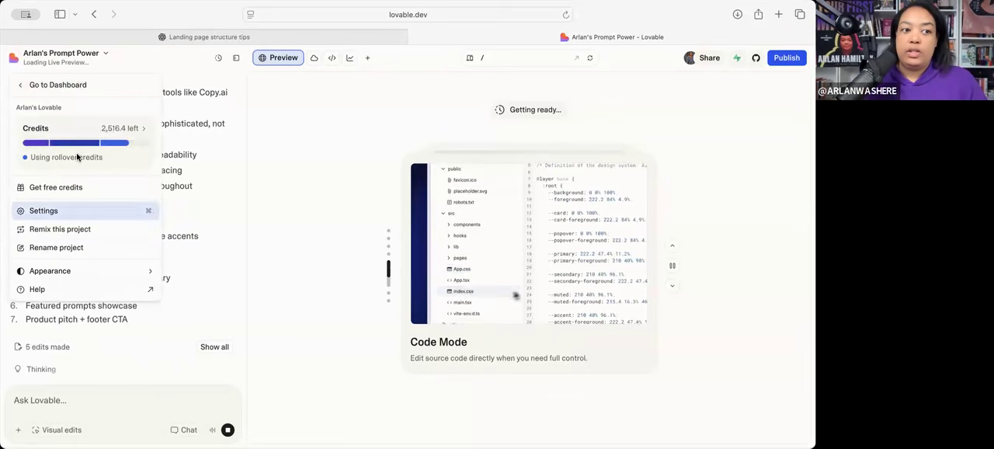
mouse_move(86, 143)
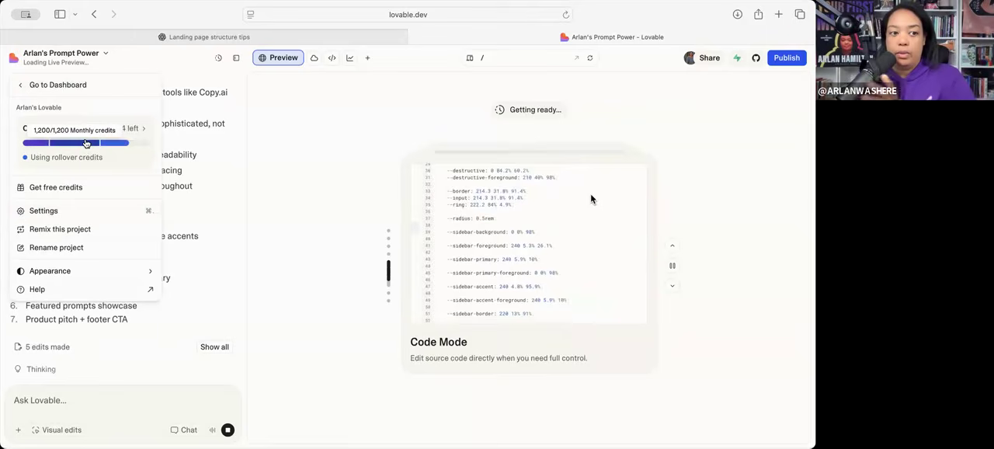
click(147, 67)
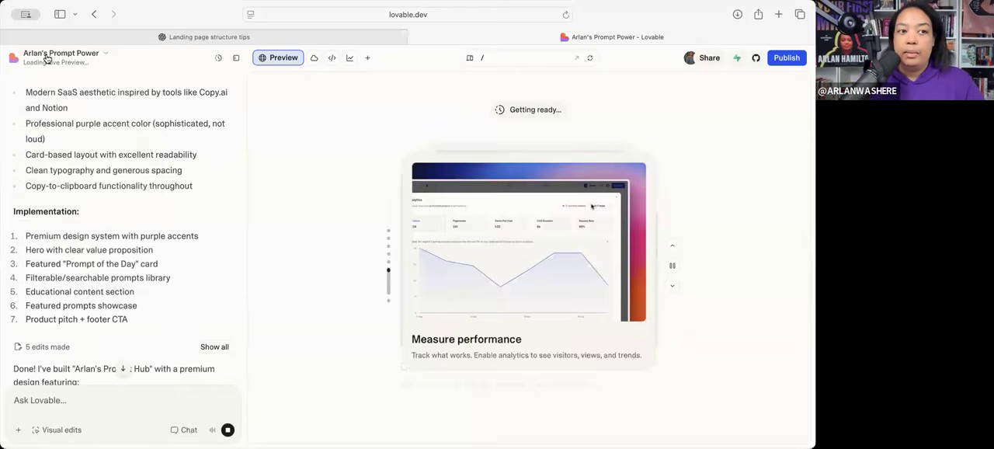
- Turn on Hide "Lovable" Badge in the project settings and close them
click(48, 54)
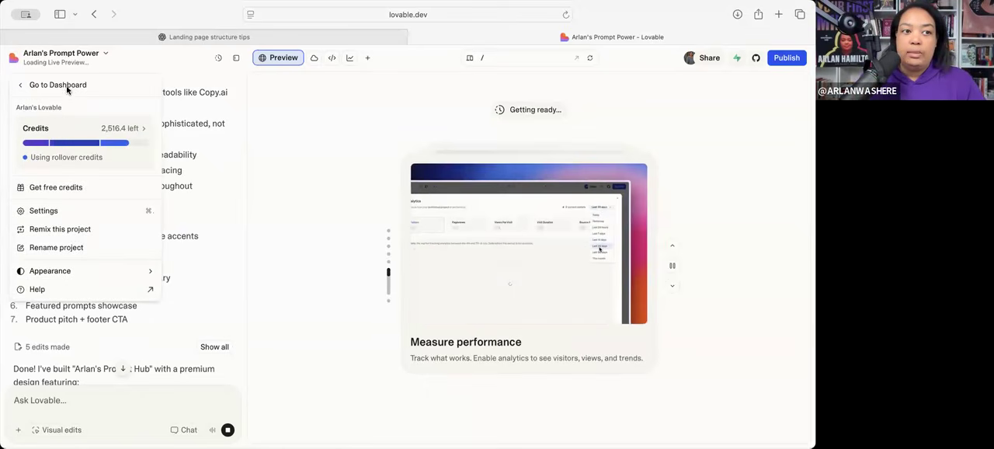
click(62, 212)
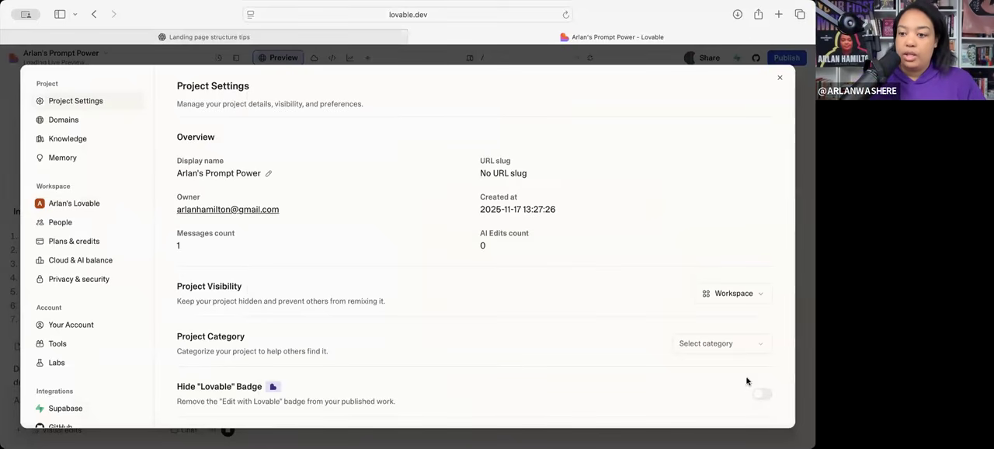
click(763, 393)
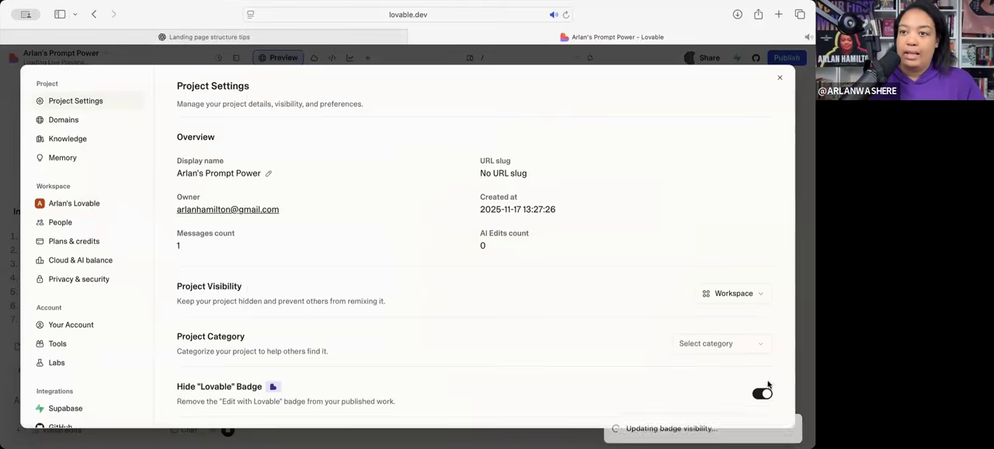
click(781, 82)
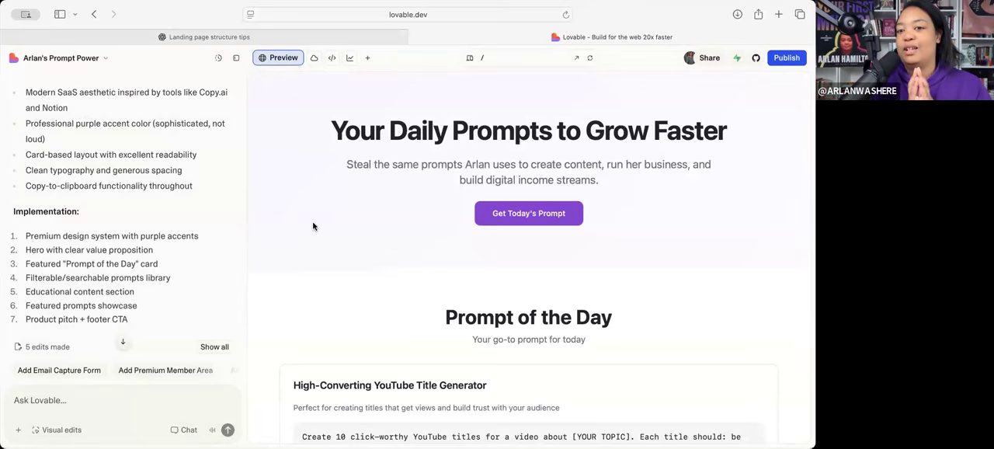
- Test the hero's "Get Today's Prompt" link and the Prompt of the Day card's Copy Prompt function in the page preview
click(511, 222)
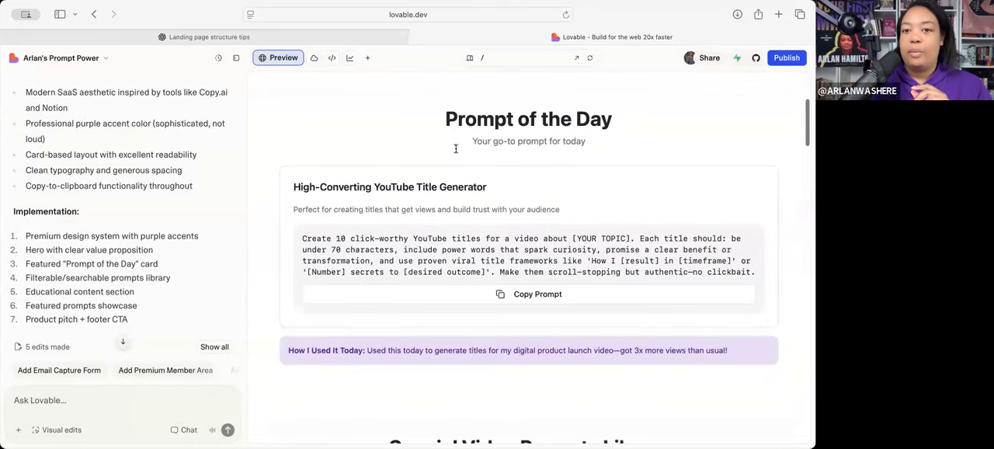
scroll(492, 218, up, 5)
click(492, 218)
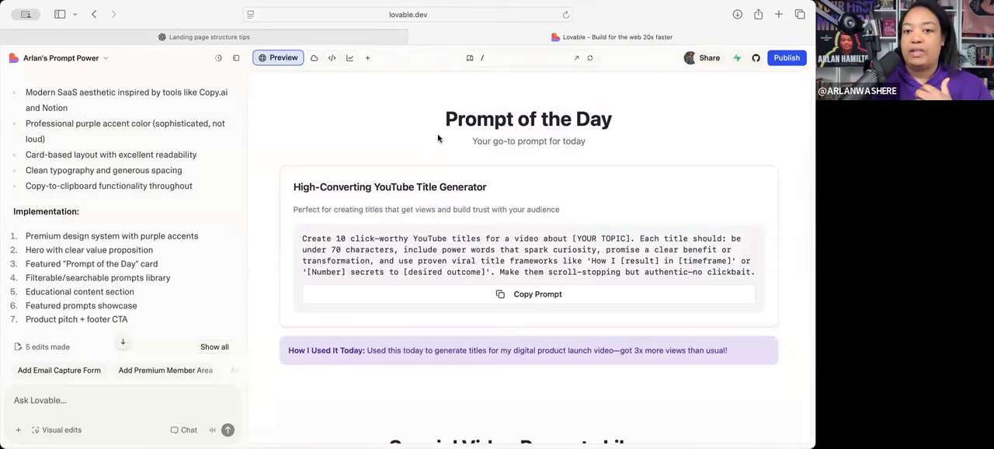
drag(573, 147, 573, 151)
click(580, 150)
click(561, 292)
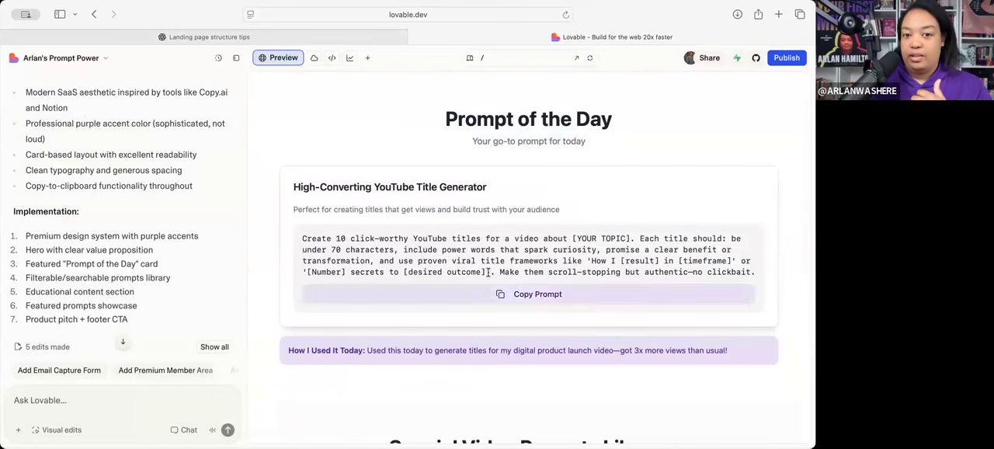
scroll(542, 220, down, 2)
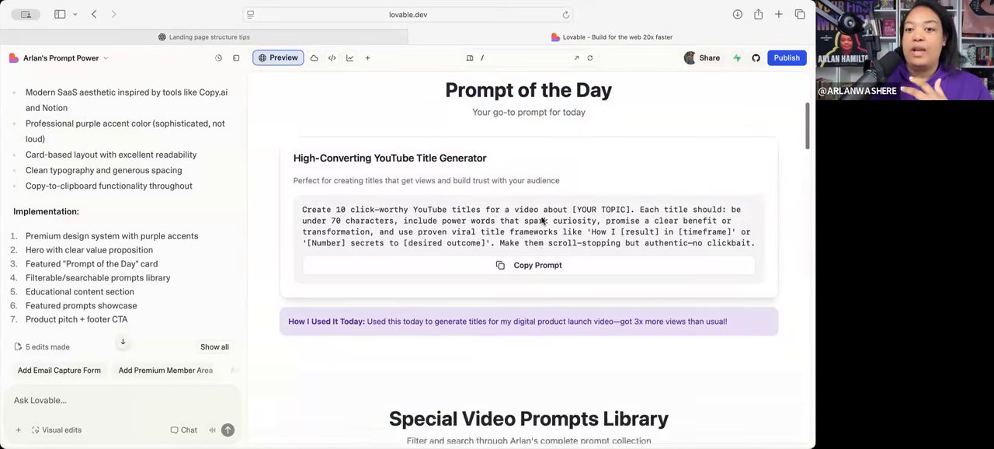
- Review the Prompt of the Day card and the top of the Special Video Prompts Library in the page preview
scroll(547, 233, up, 5)
scroll(544, 237, down, 4)
scroll(440, 224, down, 6)
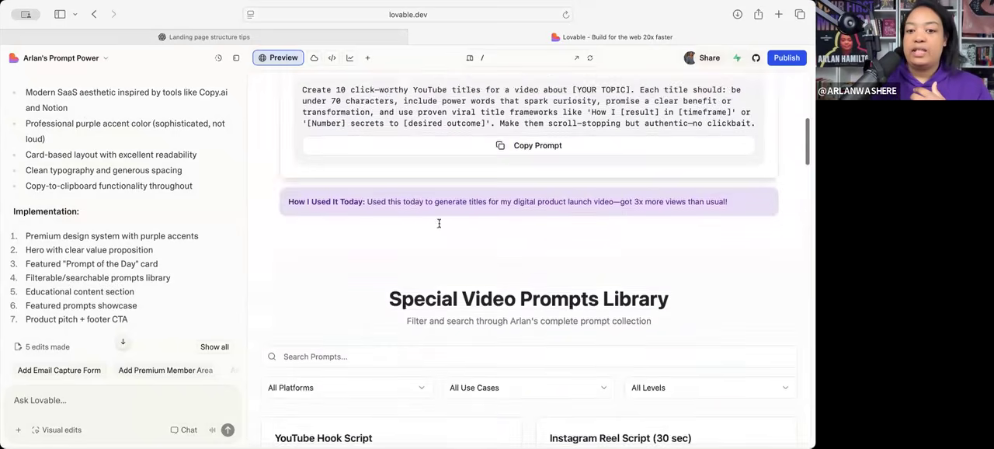
scroll(575, 204, down, 1)
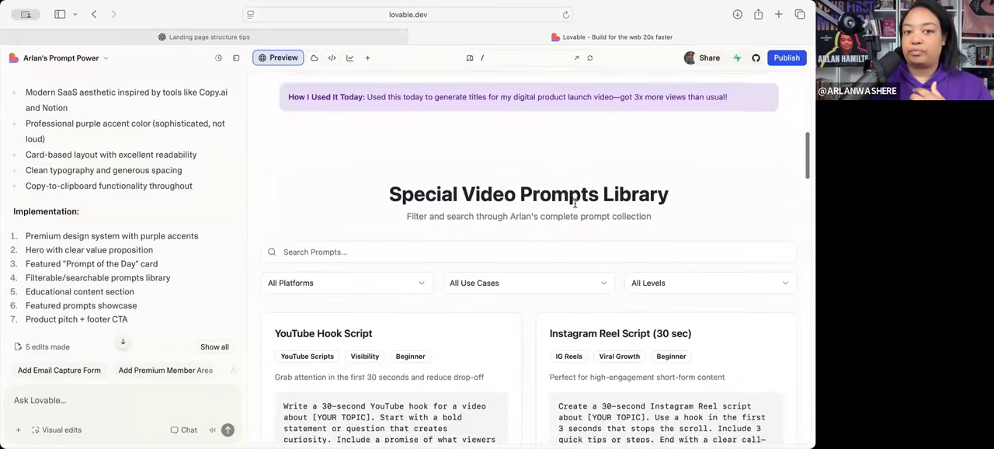
scroll(575, 206, up, 1)
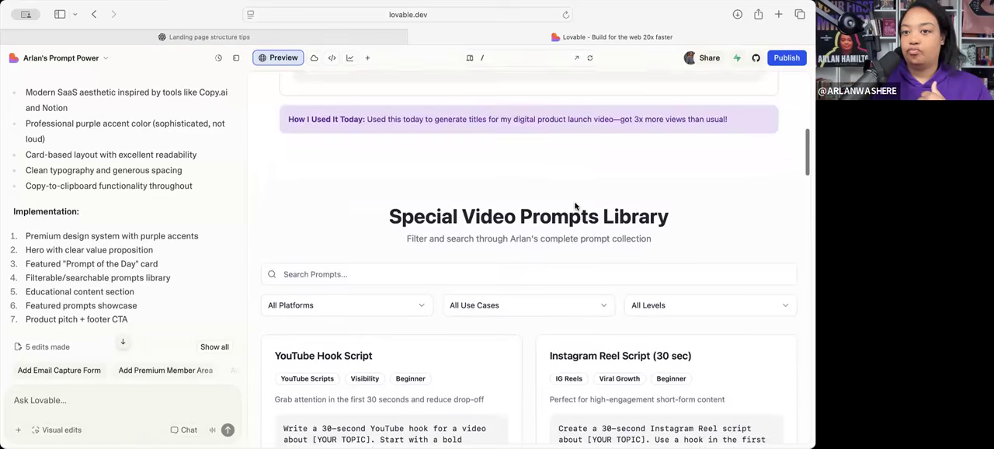
scroll(576, 206, down, 3)
scroll(575, 207, down, 1)
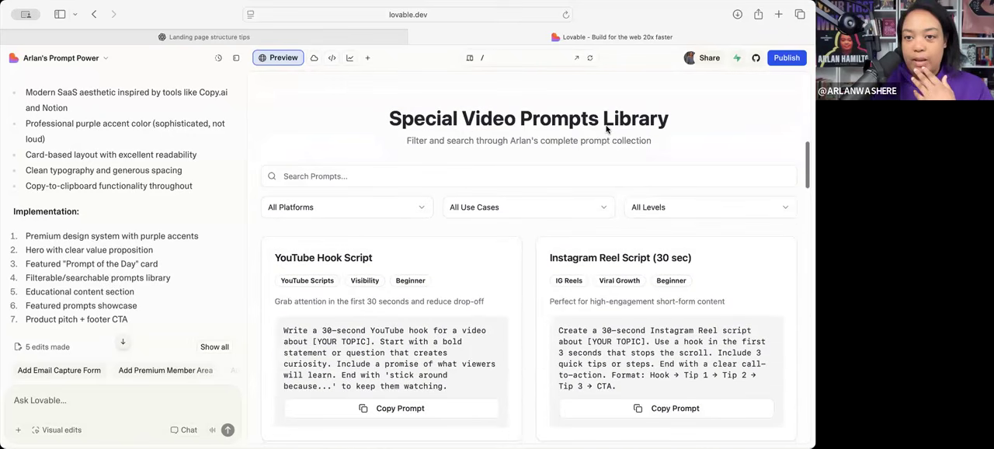
scroll(383, 233, down, 4)
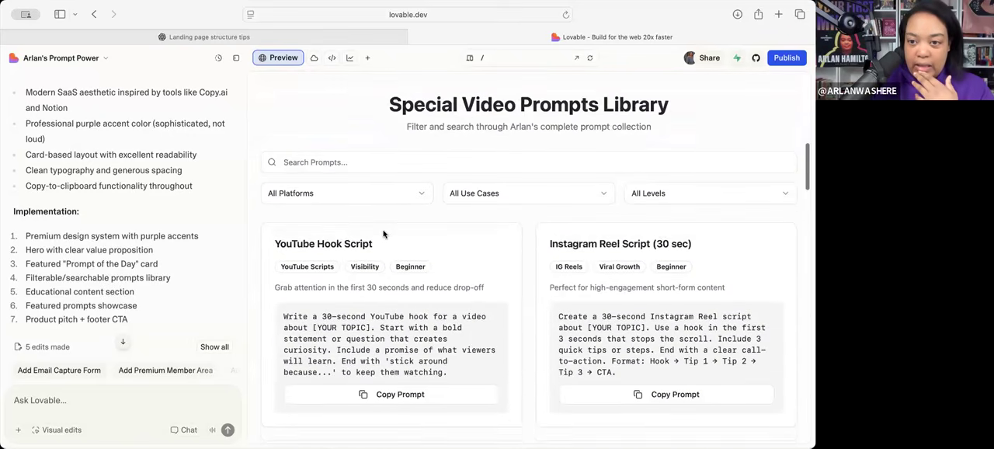
- Skim the library's prompt cards, usage guide, featured prompts and Prompt Shop in a Box section down to the footer, and return to the hero
scroll(456, 245, down, 20)
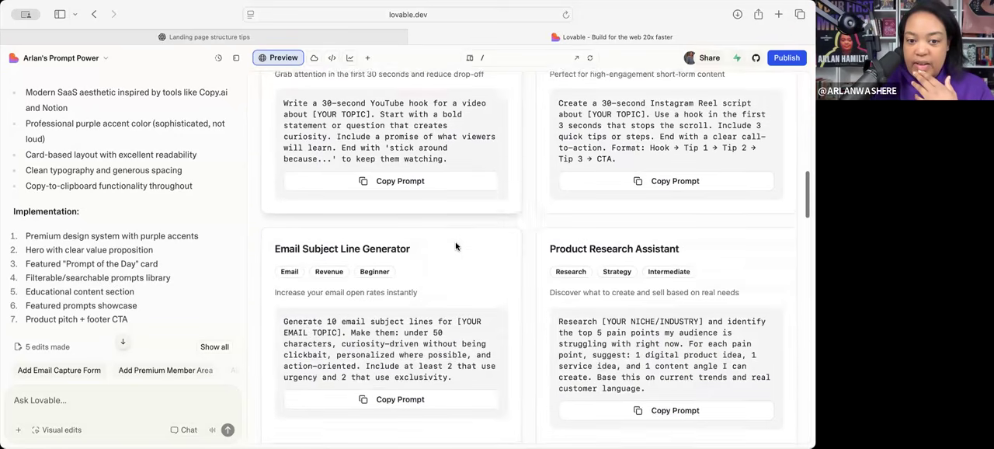
scroll(487, 274, down, 15)
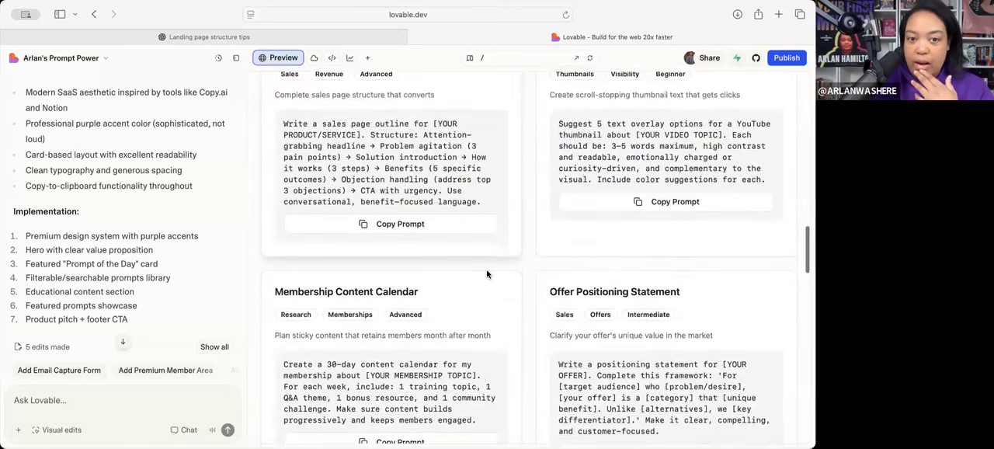
scroll(487, 274, down, 8)
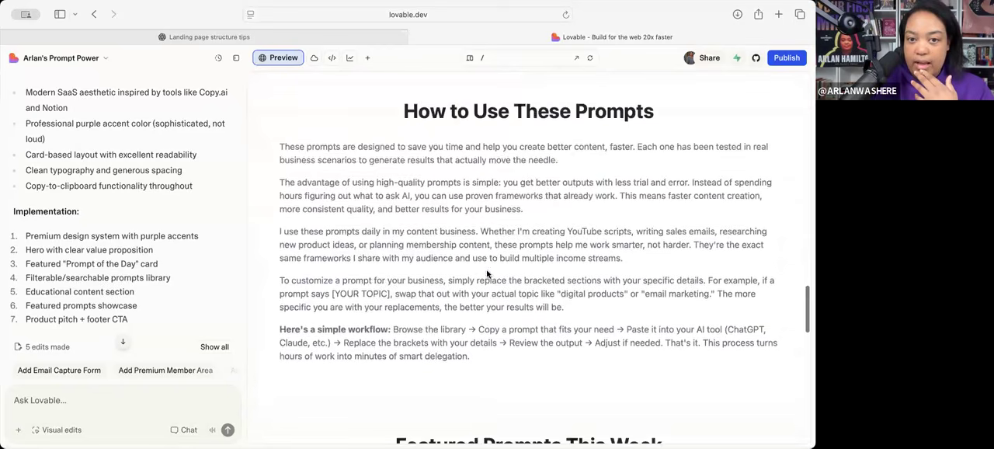
scroll(487, 274, down, 20)
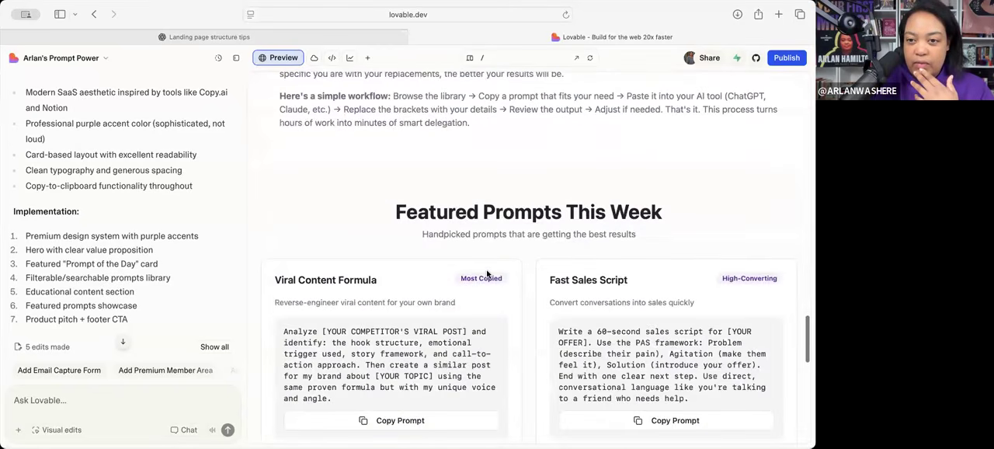
scroll(487, 274, up, 20)
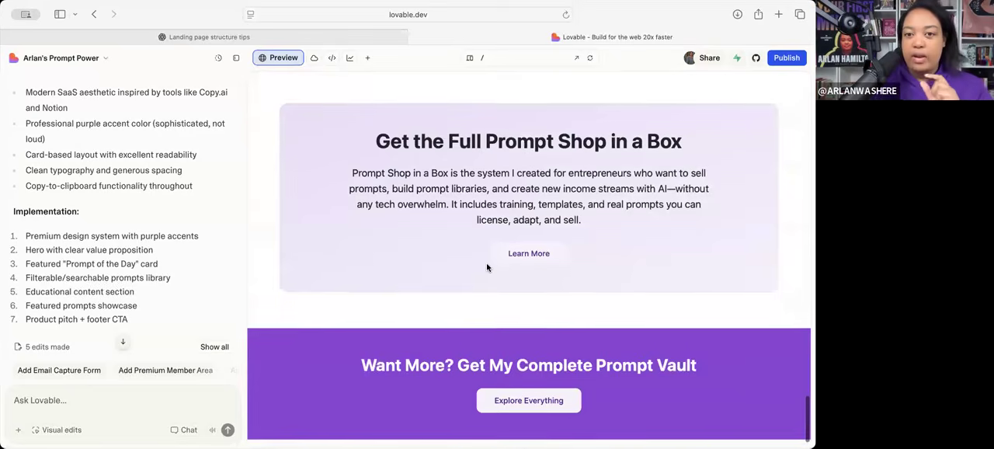
scroll(487, 267, up, 15)
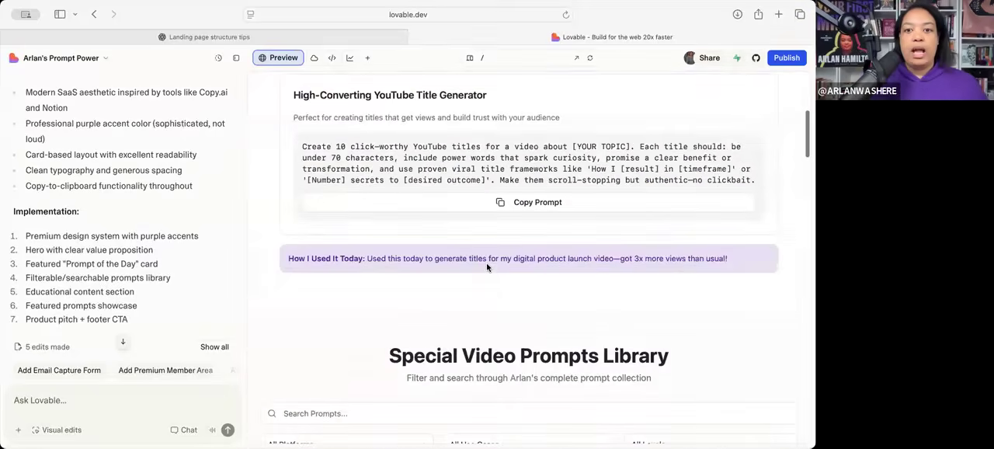
- Draft a Lovable request reading "make this just one section instead of 3...and it will be my Prompt"
click(82, 403)
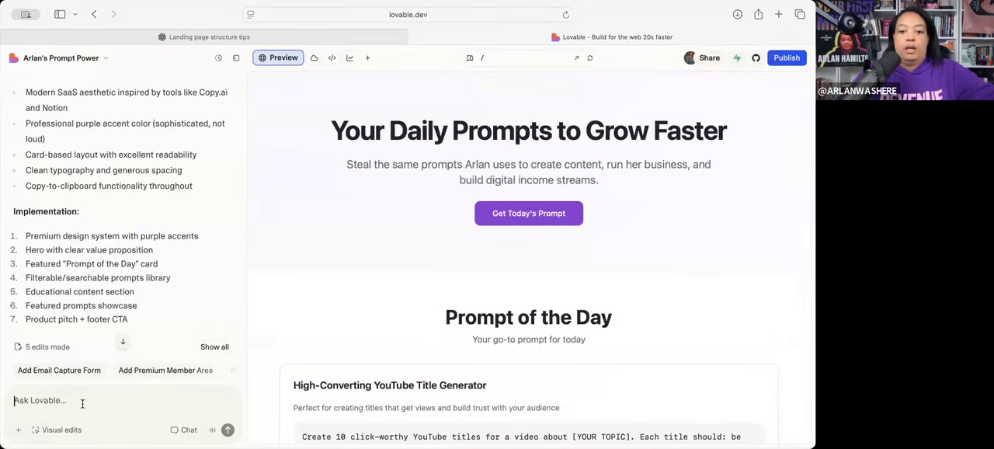
text(make this just one se)
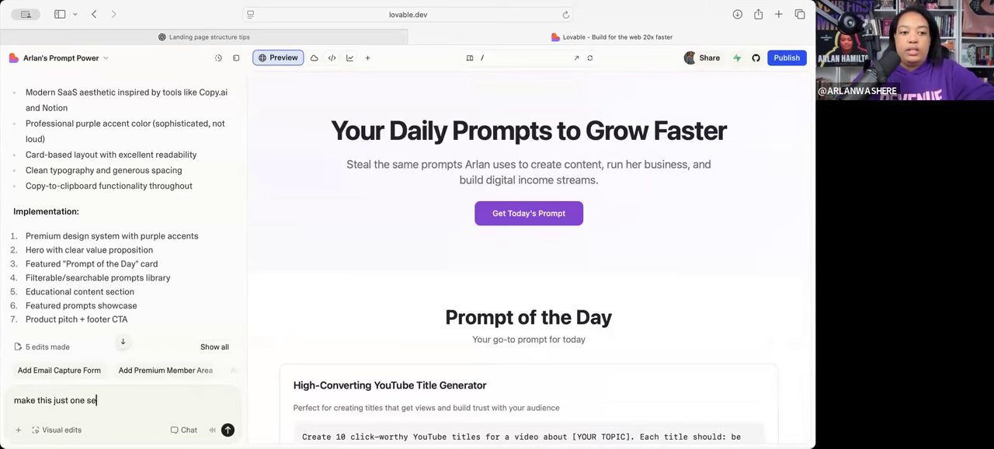
text(ction instead of 3...and it will)
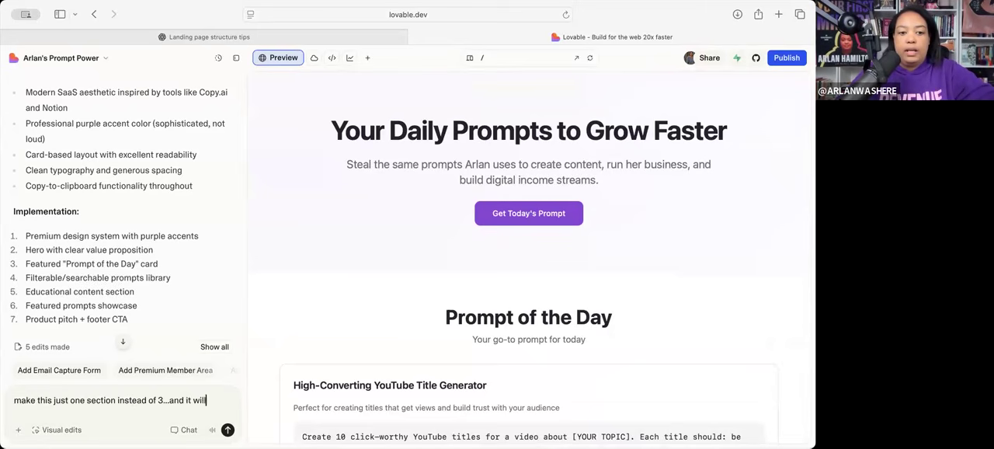
text( be my Prompt)
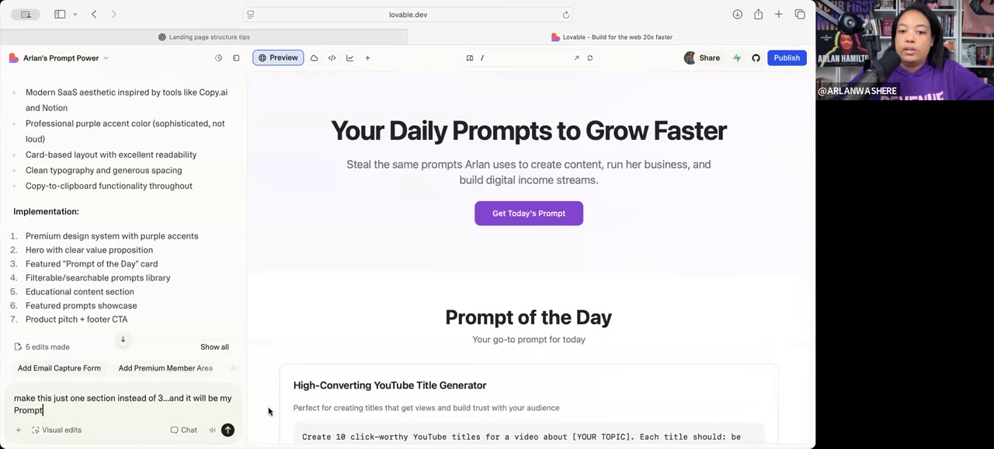
- Replace "my Prompt" in the request with the section heading "Special Video Prompts Library" in quotation marks, copied from the preview
scroll(269, 411, down, 5)
scroll(269, 411, up, 1)
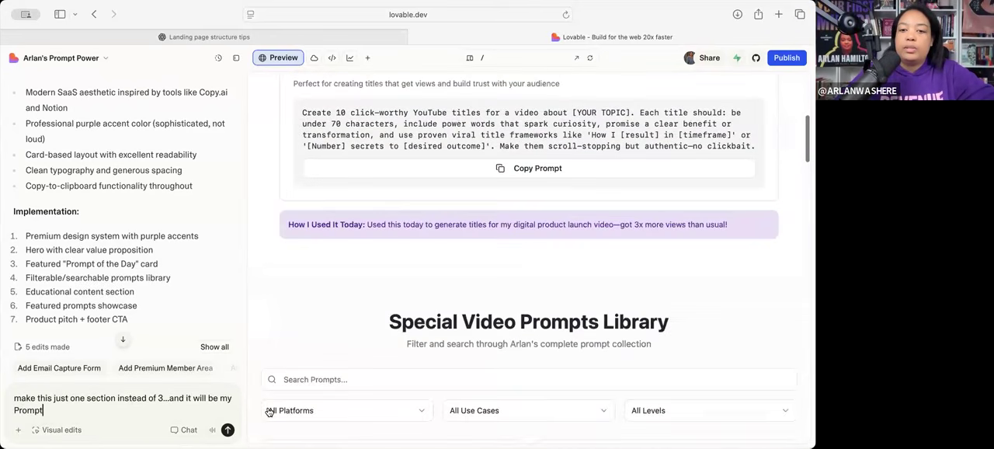
drag(669, 328, 379, 321)
key(super+c)
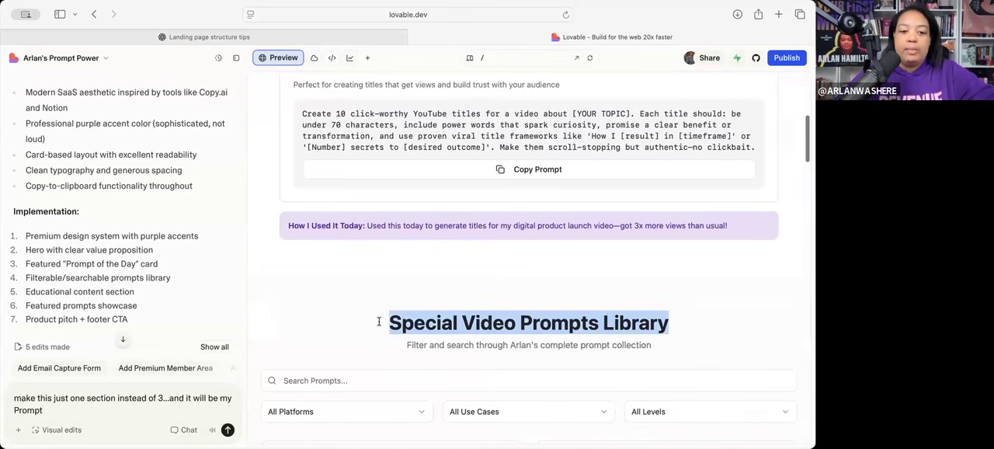
drag(228, 397, 43, 410)
key(BackSpace)
text(")
key(super+v)
text(")
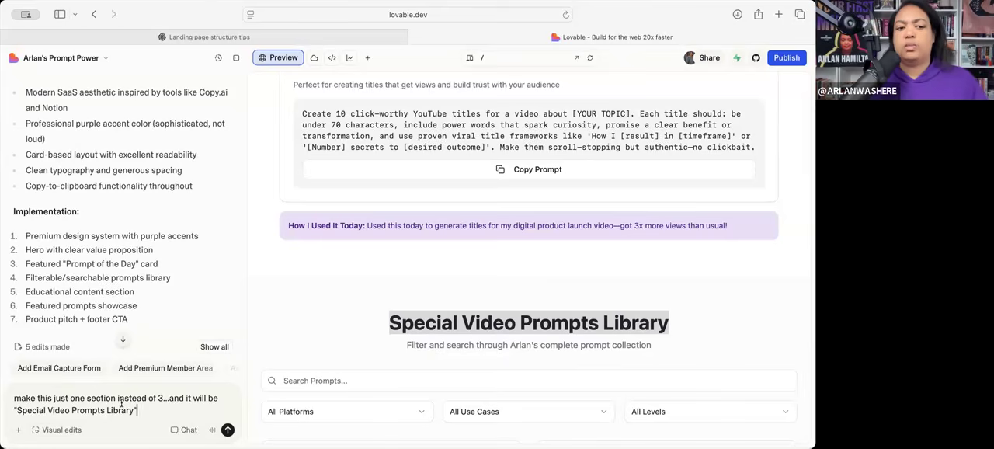
- Finish the request with "leave it blank because I'm going to add the prompts to it." and send it
click(72, 410)
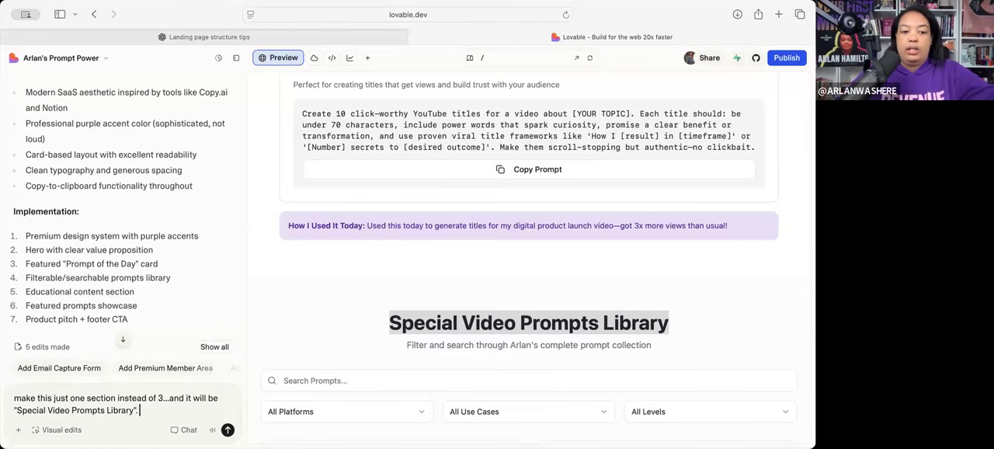
text(ave it blank)
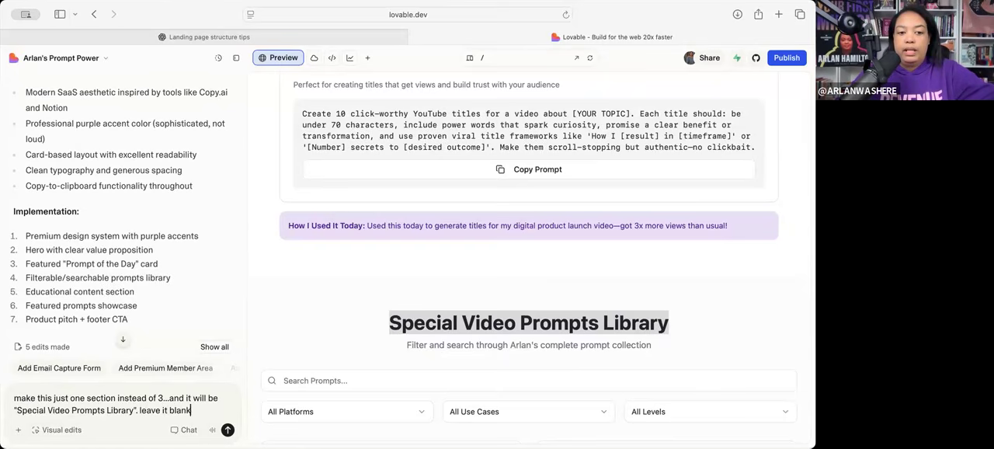
text( because I'm going)
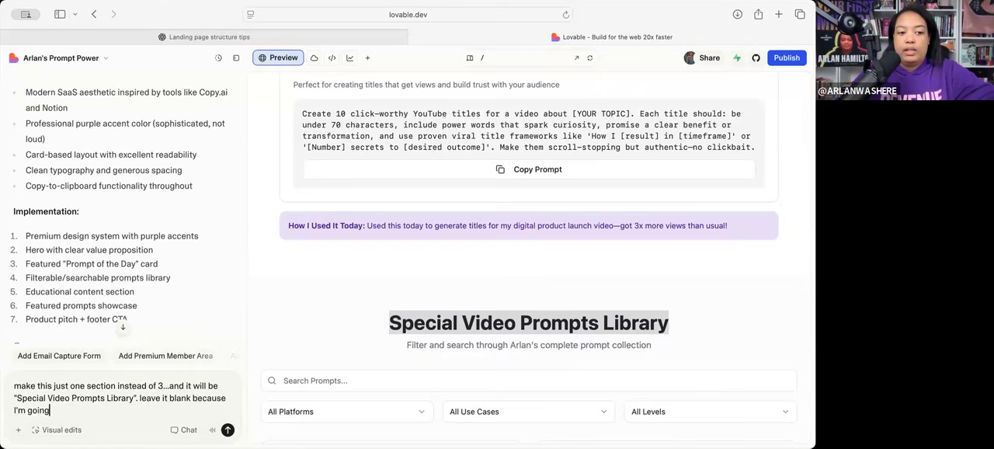
text( to add the prompts to it.)
key(Return)
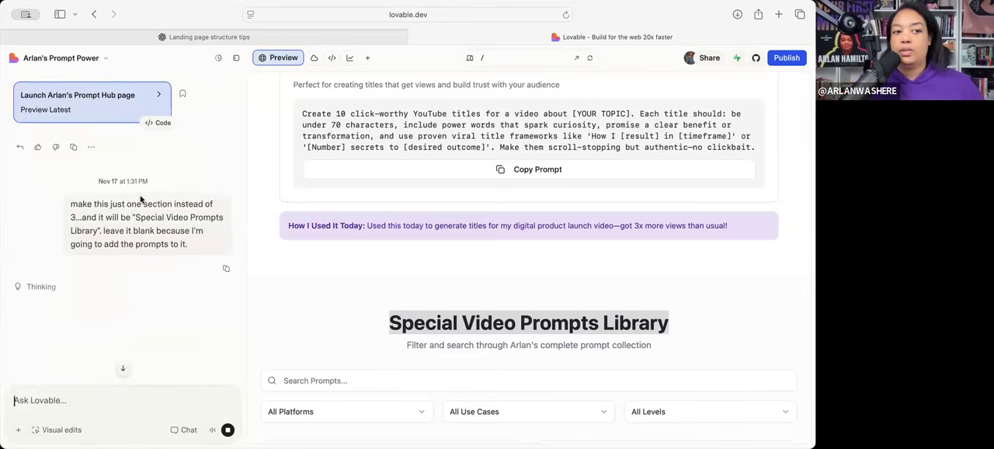
- Open the project's rename dialog and enter "Arlan's Vibe w/Me Prompt Library" as the display name
click(77, 64)
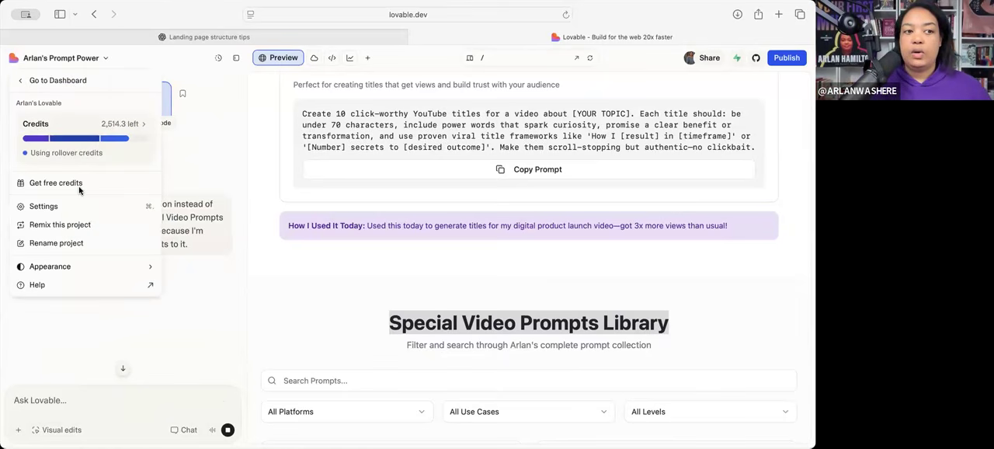
click(62, 243)
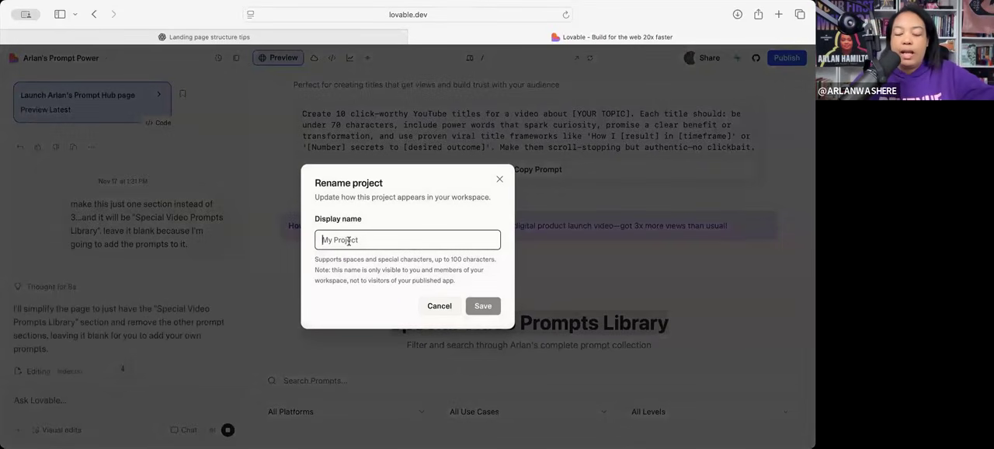
text(Arlan's Vibe w/M)
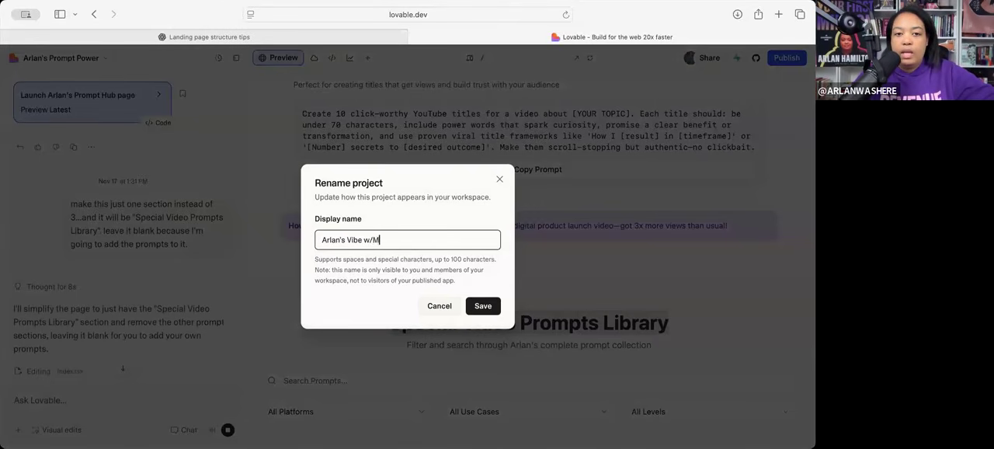
text(e Prompt Library)
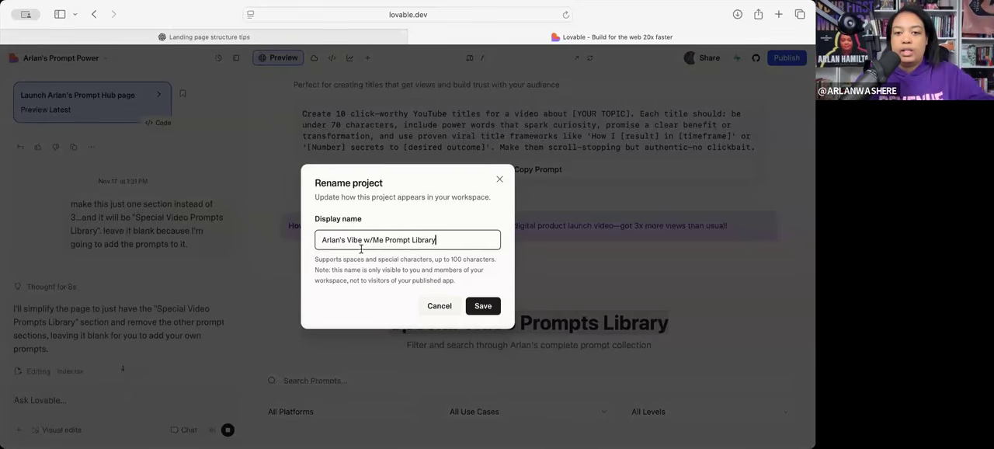
triple_click(434, 242)
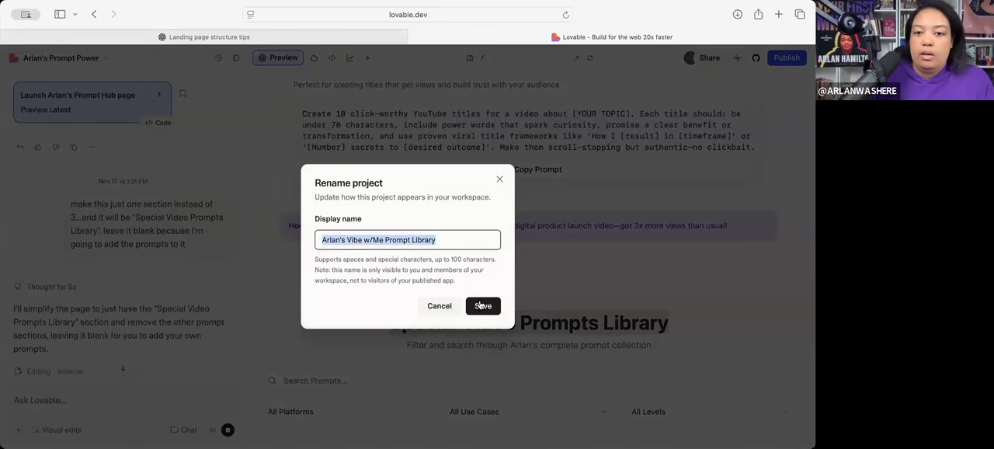
click(397, 240)
click(372, 241)
key(BackSpace)
text(ith)
key(BackSpace)
key(BackSpace)
key(BackSpace)
key(BackSpace)
key(BackSpace)
text(With)
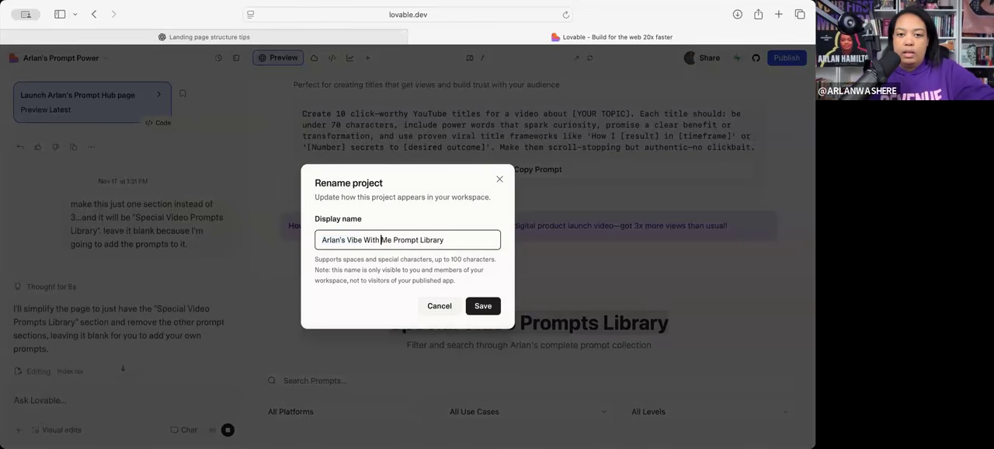
key(BackSpace)
key(BackSpace)
key(BackSpace)
key(BackSpace)
key(BackSpace)
text(w/)
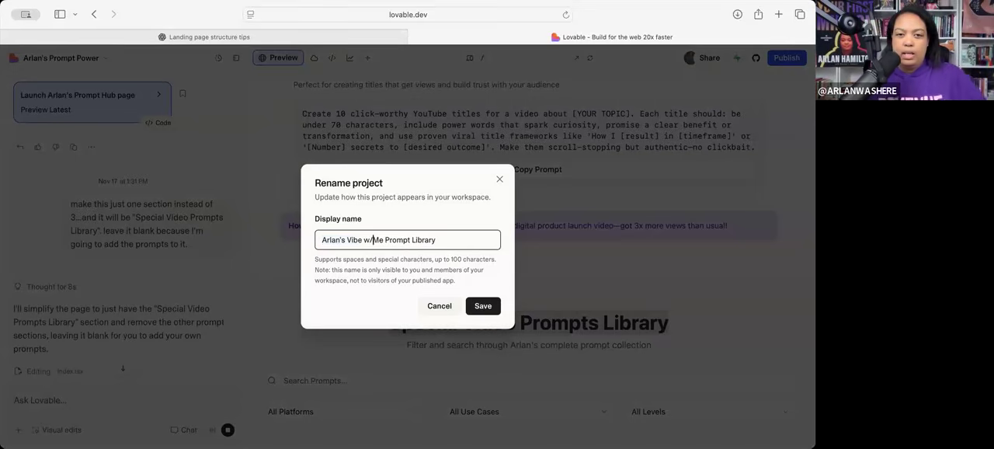
- Select the full display name and save the project rename
triple_click(469, 240)
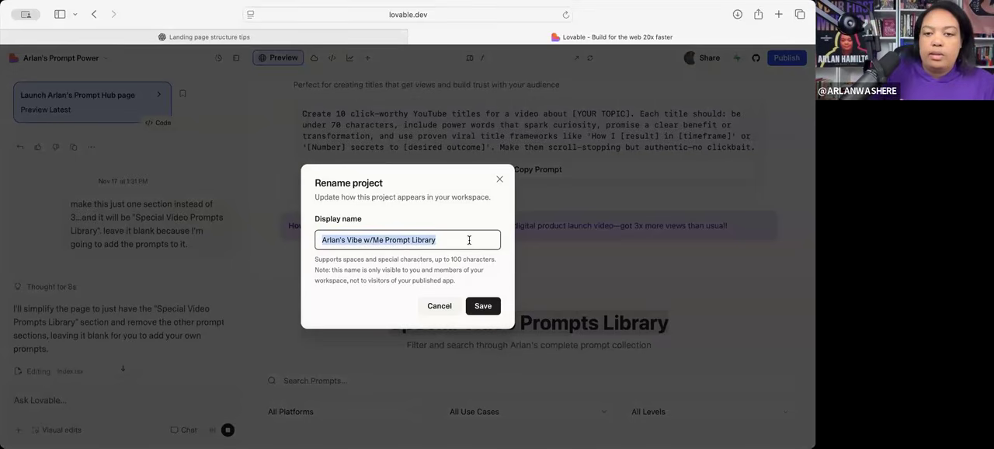
click(488, 306)
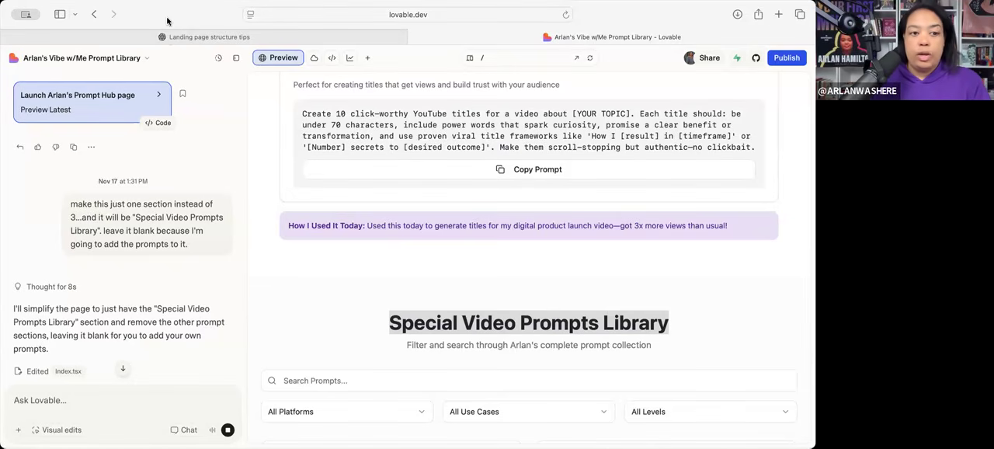
- Check the simplified page from hero to footer in the preview and test the hero's "Explore Prompts" link
scroll(127, 321, down, 2)
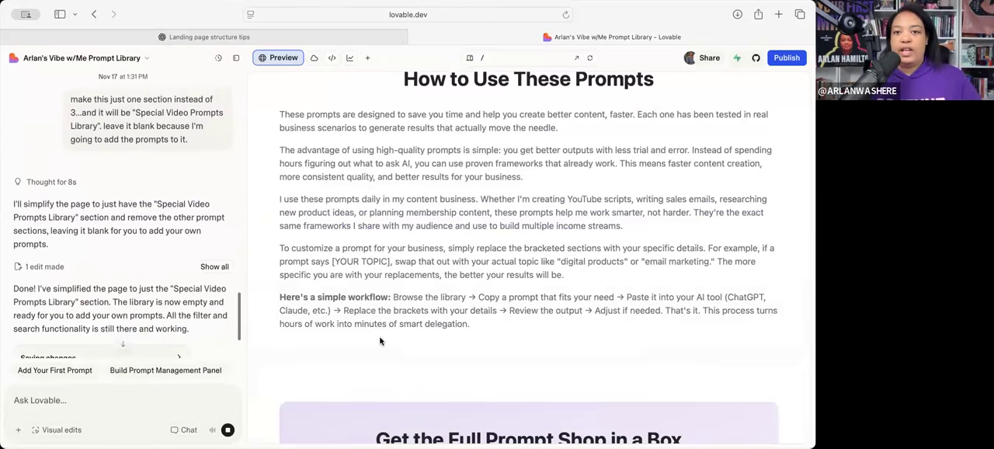
scroll(381, 341, up, 5)
scroll(381, 341, down, 2)
scroll(381, 341, down, 10)
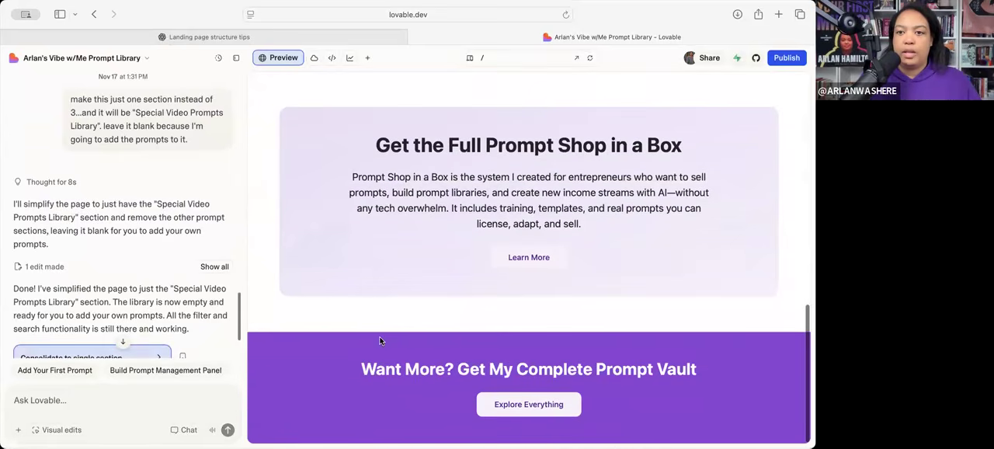
scroll(397, 317, up, 12)
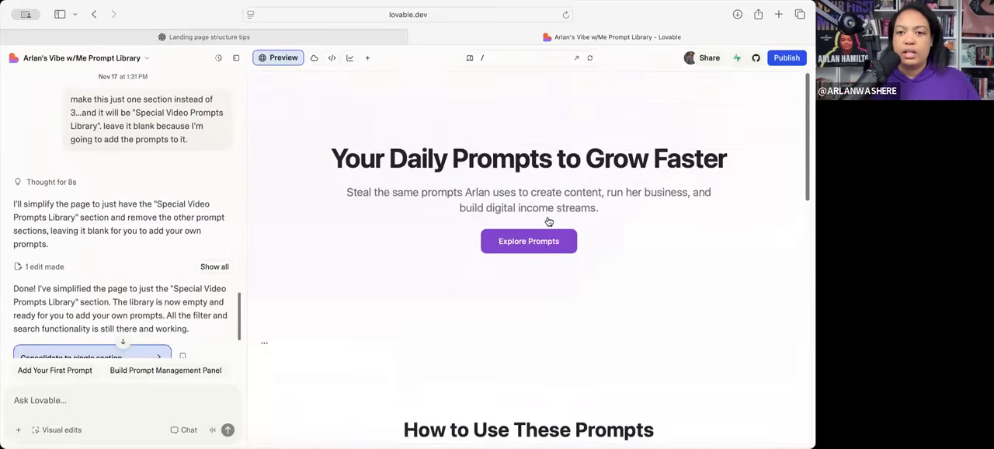
click(550, 219)
scroll(514, 243, down, 3)
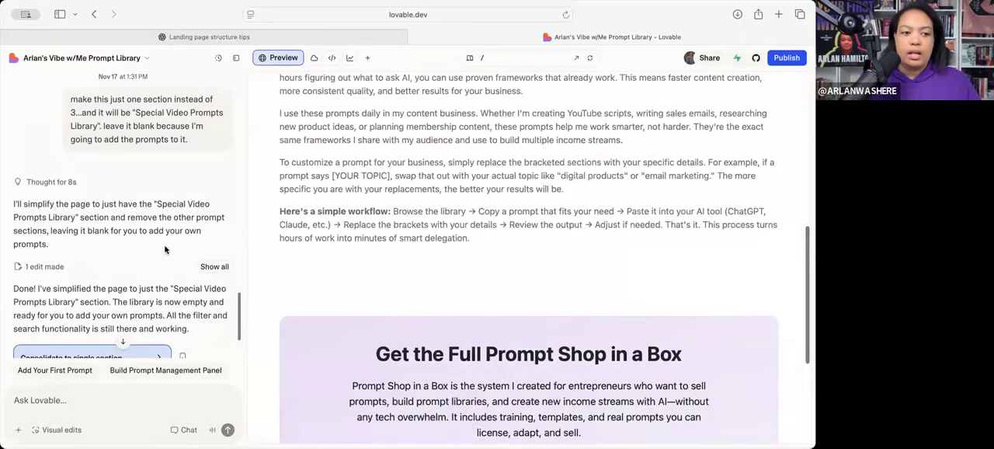
- Start a follow-up request: "I don't see this section...I know I said to leave it blank...but I mean with a title."
scroll(164, 250, down, 2)
click(68, 402)
text(I don't see this)
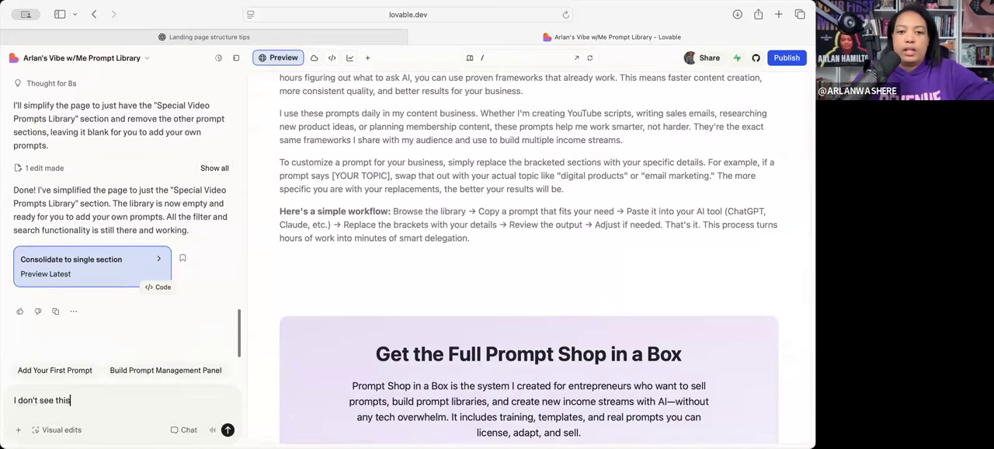
text( section...I know I)
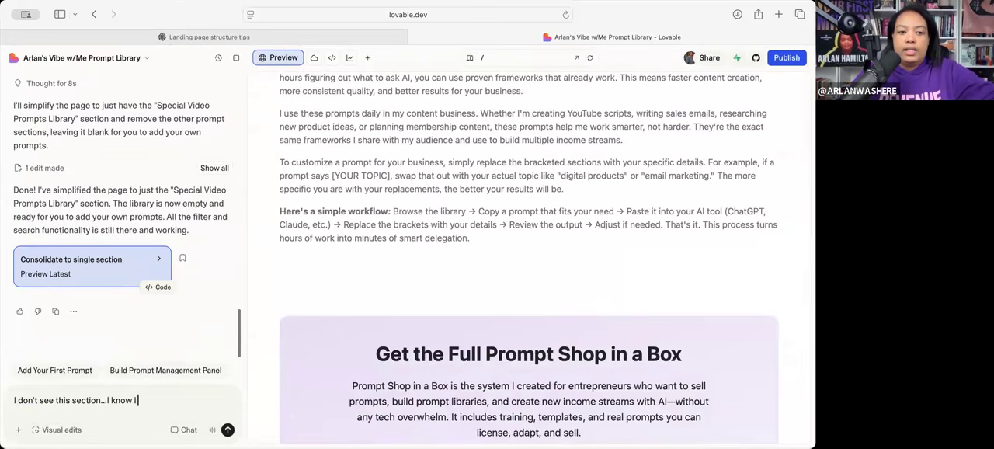
text( said to leave it blank)
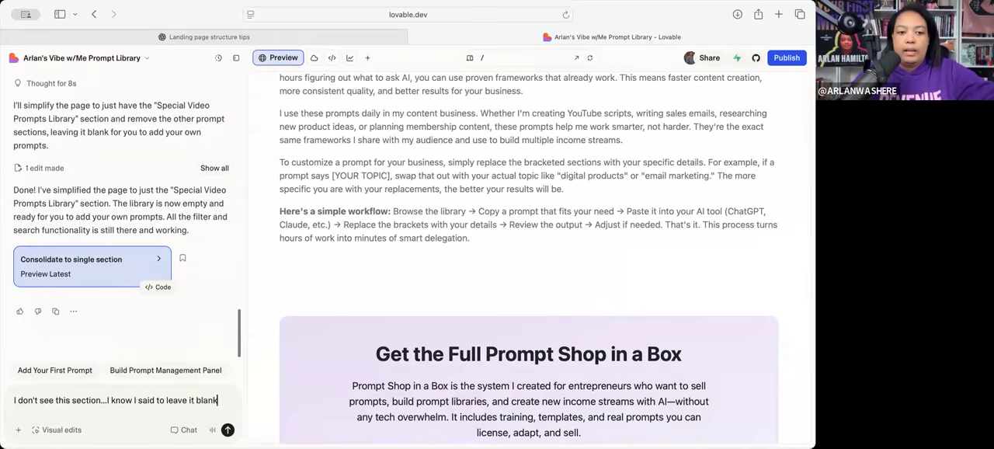
text(...but I mean with a tit)
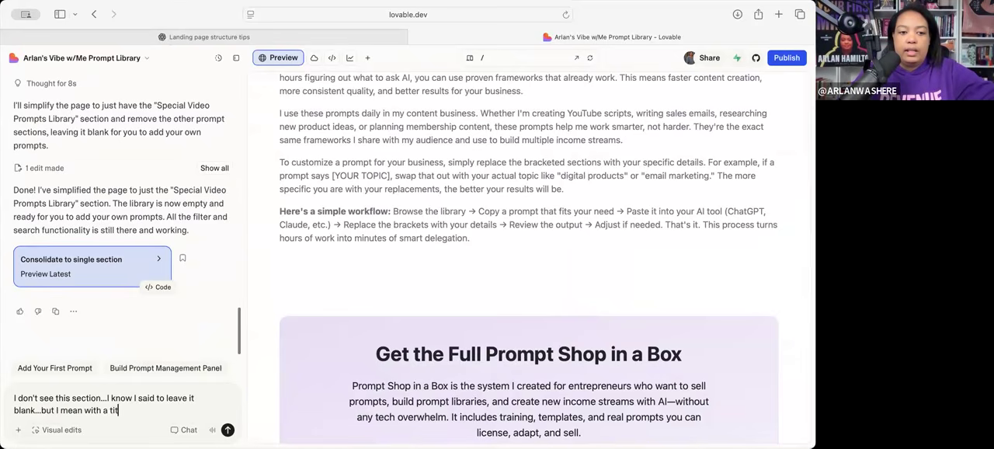
text(le. and let's change that ti)
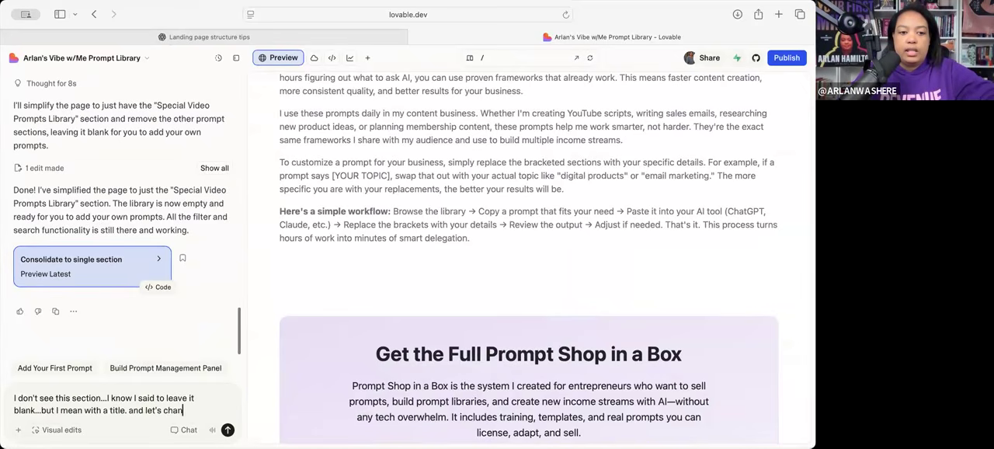
- Extend the request to change that title to "Arlan's Vibe w/Me Prompt Library" and send it
key(BackSpace)
key(BackSpace)
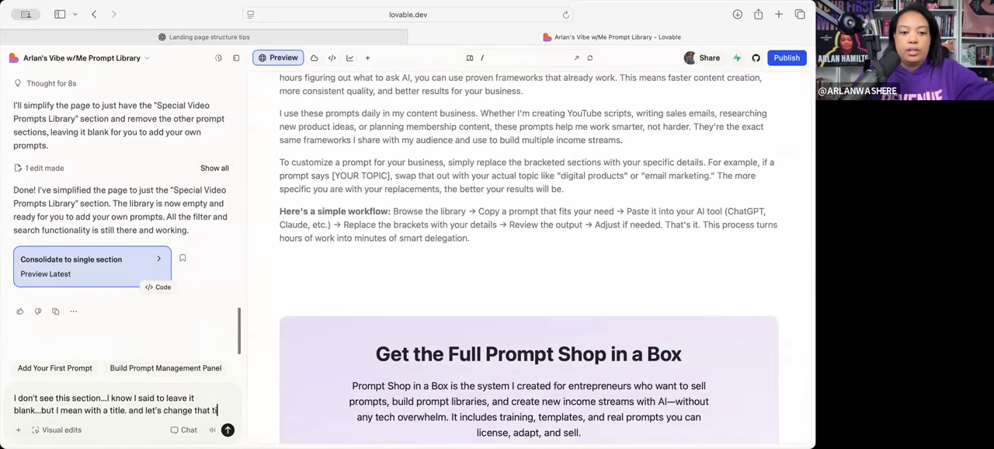
text(tle to)
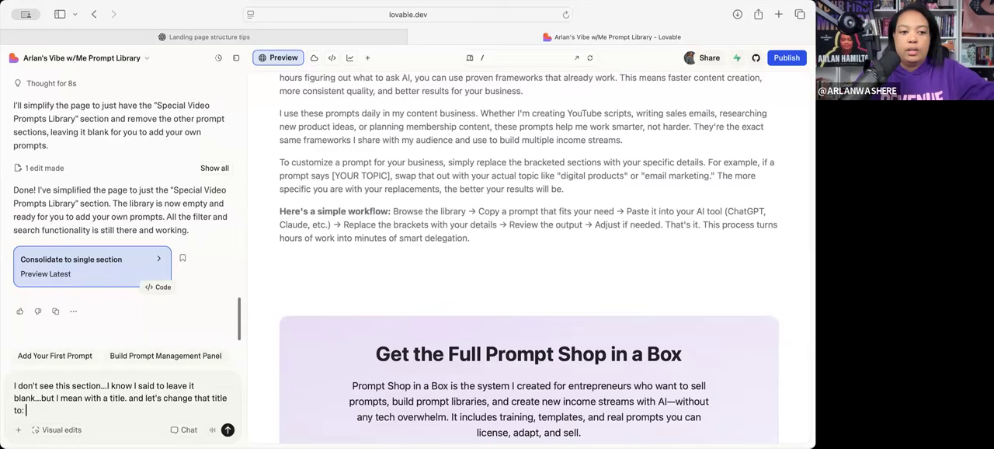
text(:)
text("Arlan's Vibe w/Me Prompt Library")
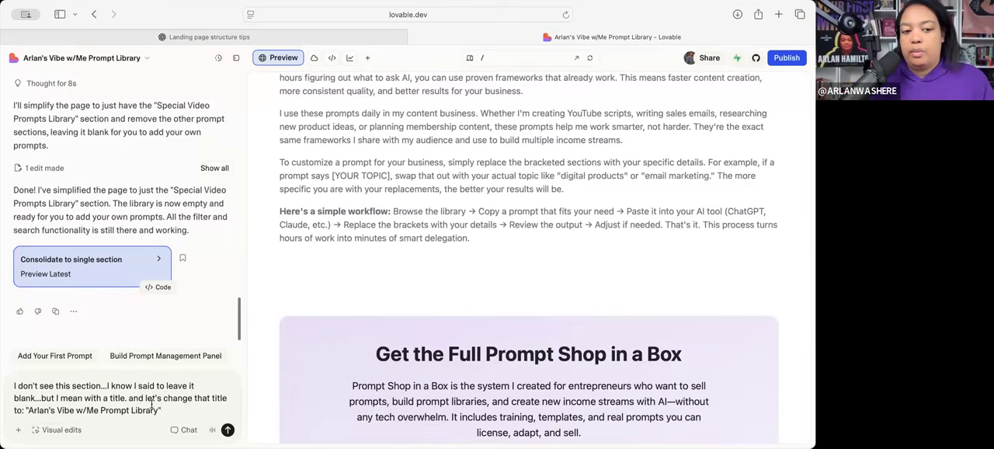
key(Return)
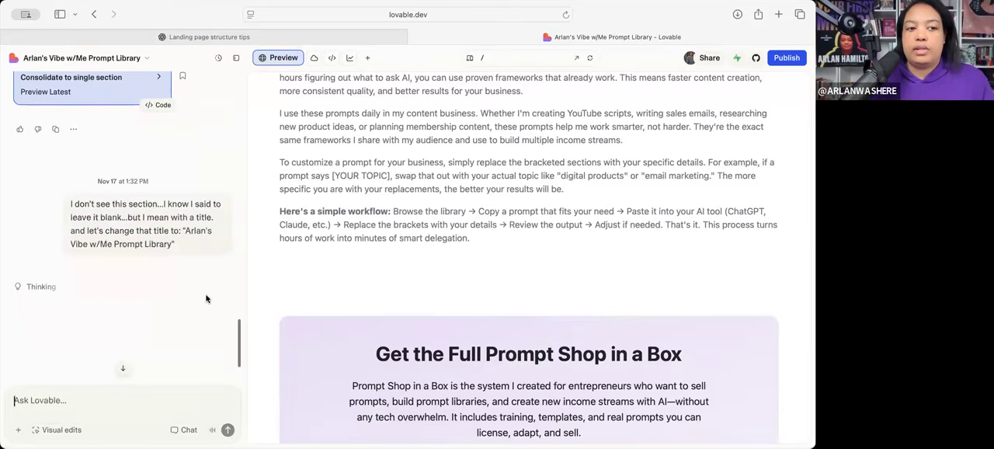
- Review the previewed page from the hero down and read the "How to Use These Prompts" paragraphs one by one
scroll(290, 264, up, 10)
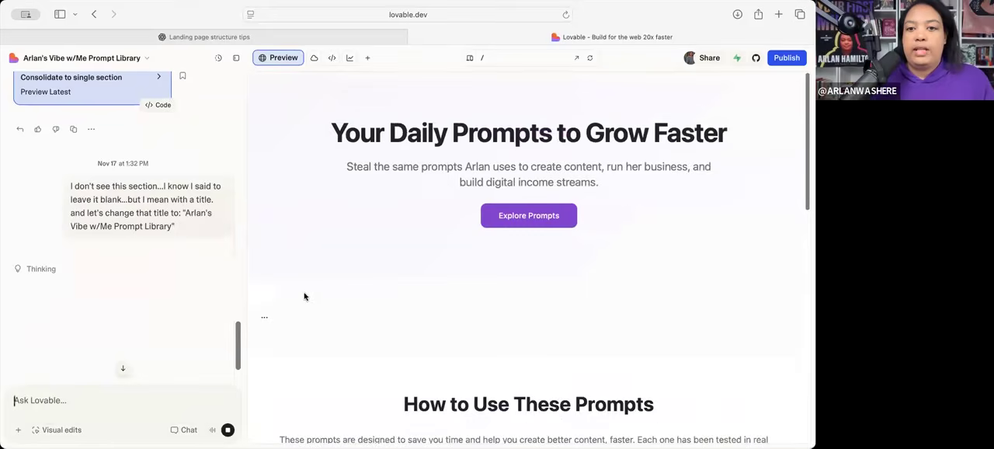
scroll(170, 188, up, 5)
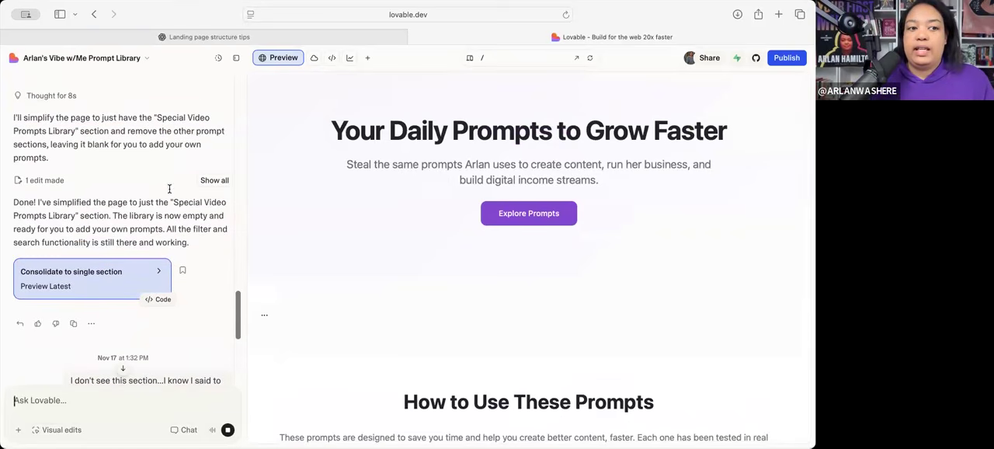
scroll(309, 264, down, 5)
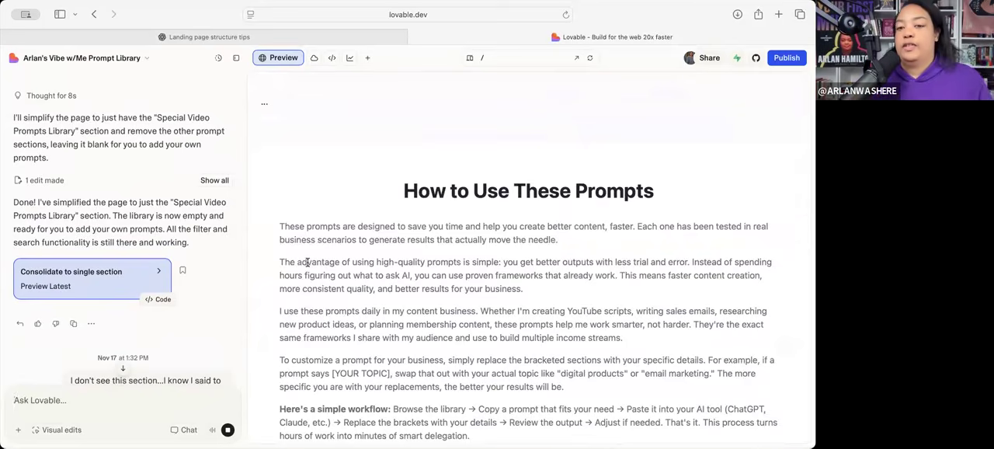
scroll(308, 263, down, 3)
scroll(307, 262, up, 1)
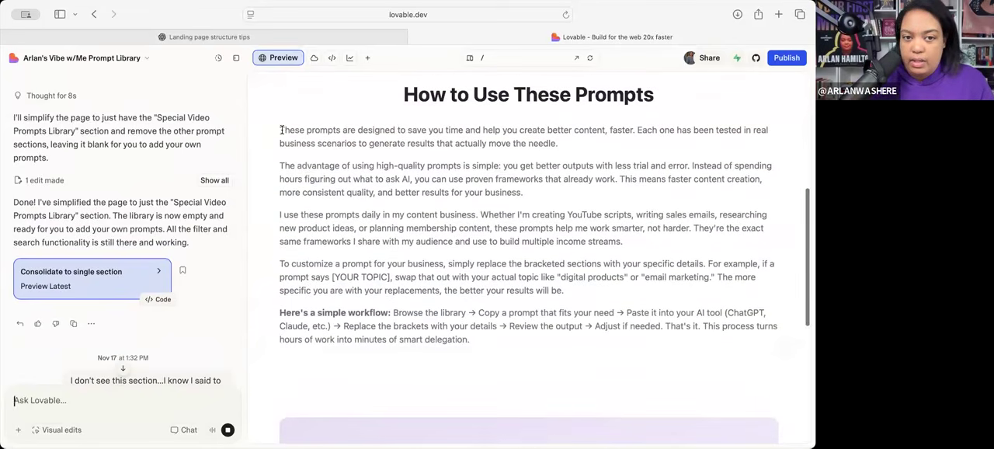
triple_click(355, 147)
click(355, 148)
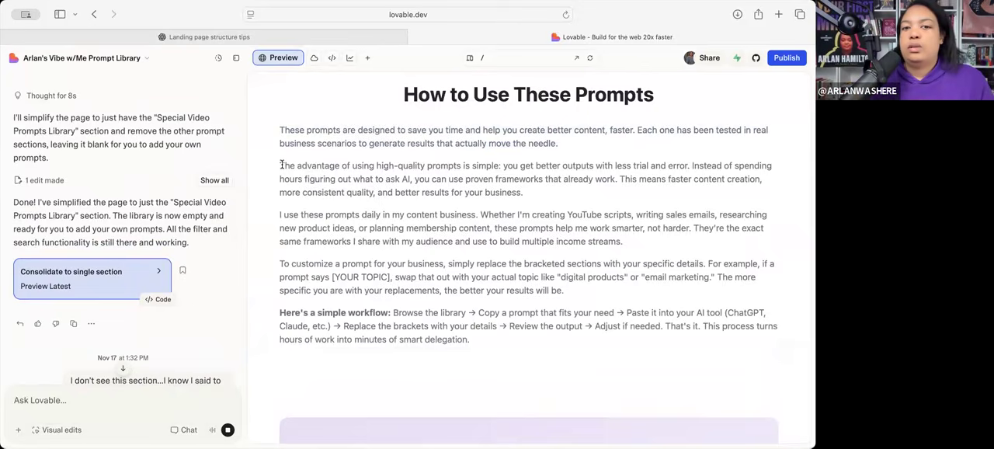
triple_click(372, 179)
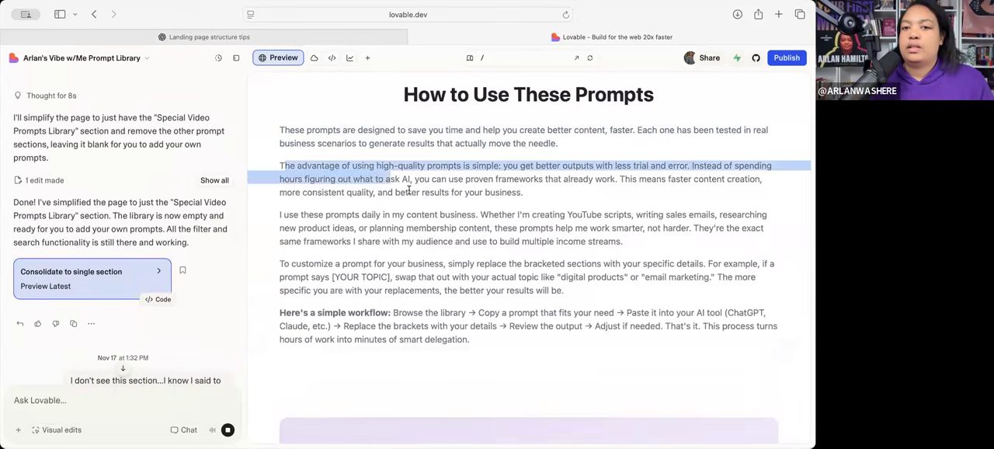
click(292, 216)
drag(292, 216, 389, 240)
click(328, 263)
drag(393, 289, 385, 291)
drag(323, 312, 417, 324)
drag(497, 335, 458, 320)
click(482, 332)
- Examine the "Get the Full Prompt Shop in a Box" blurb and the footer call to action in the preview
scroll(482, 332, down, 1)
scroll(481, 334, down, 5)
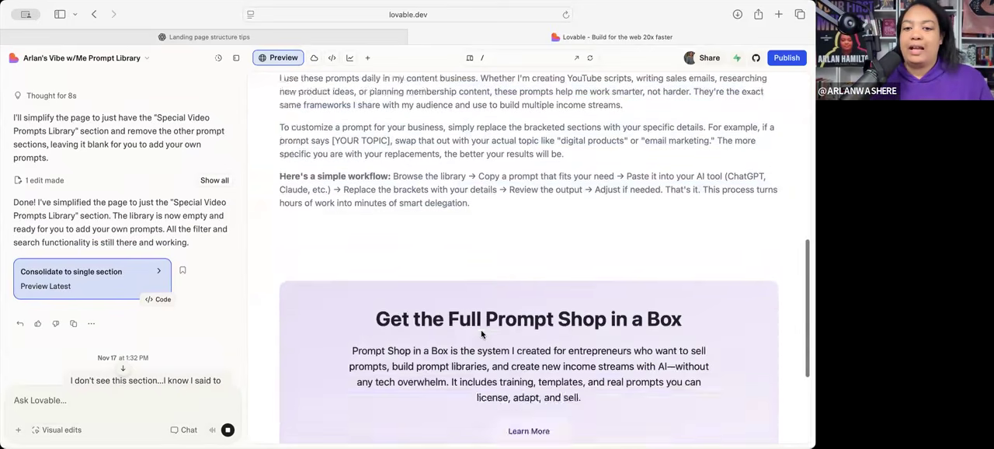
scroll(526, 300, up, 2)
scroll(526, 300, up, 1)
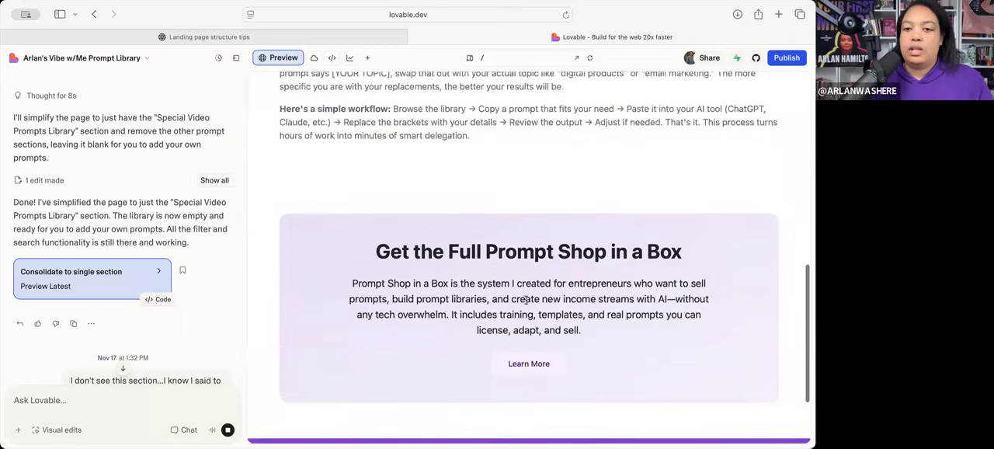
drag(575, 306, 582, 311)
click(517, 306)
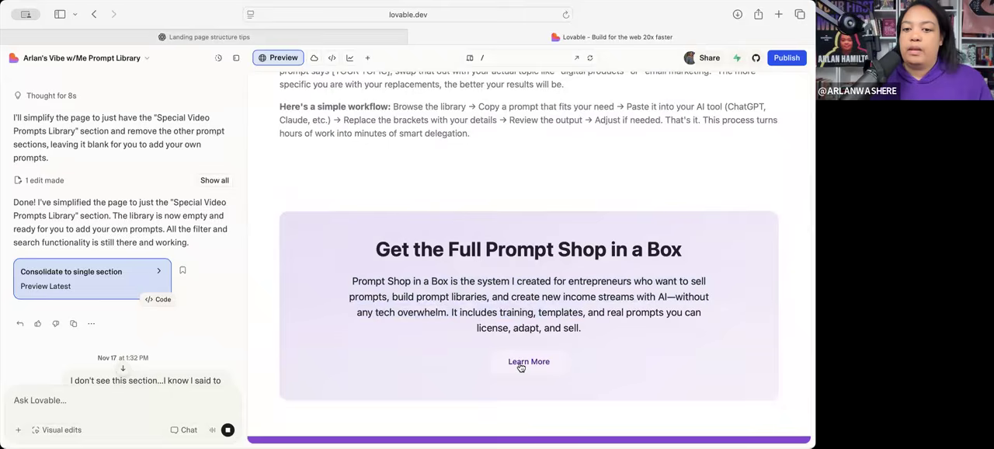
scroll(497, 258, down, 3)
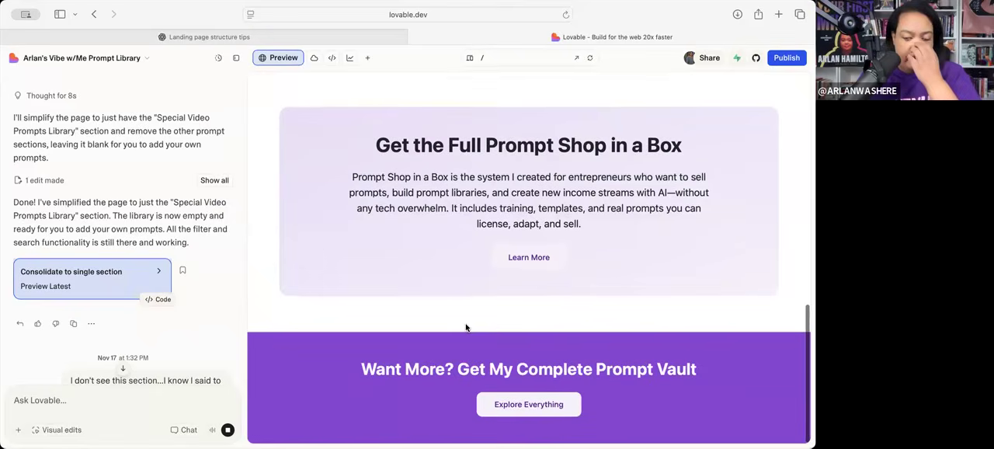
scroll(462, 327, up, 5)
scroll(456, 284, down, 5)
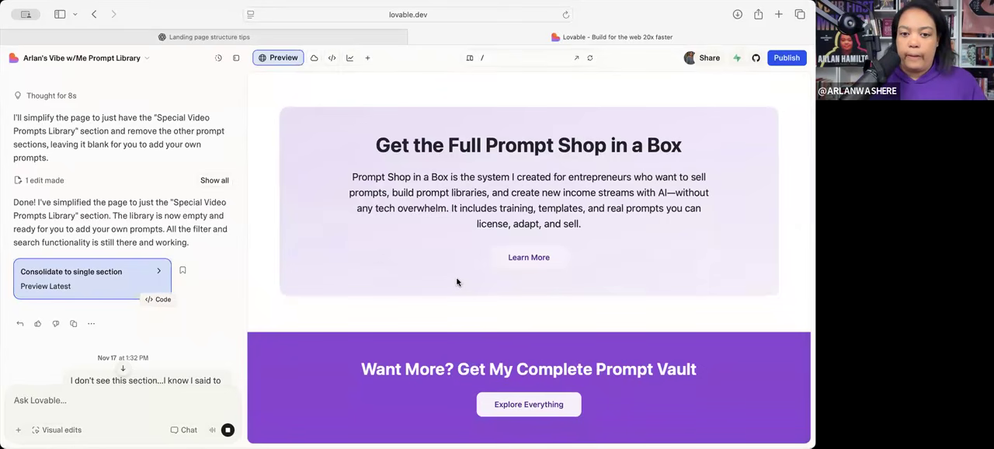
scroll(459, 288, up, 15)
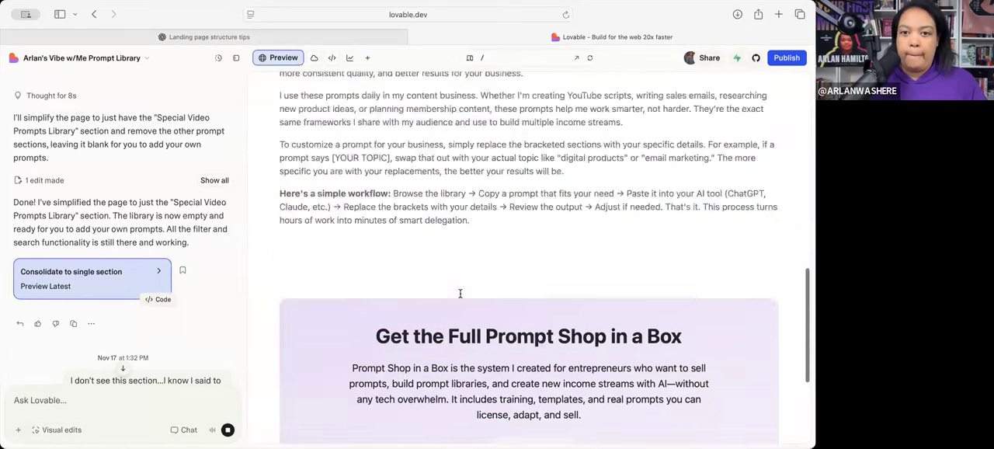
- Check the retitled prompt library section below the hero, including its filters and search field
scroll(460, 294, up, 6)
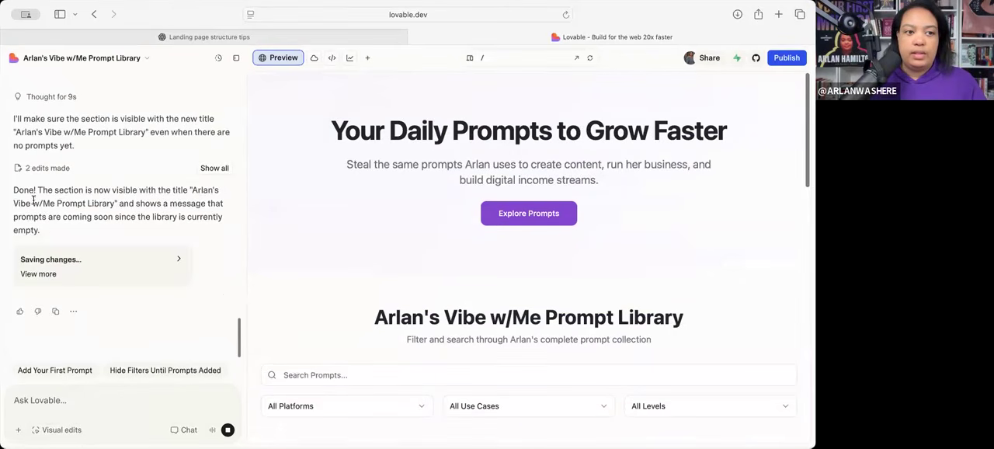
scroll(347, 250, down, 1)
scroll(347, 250, down, 3)
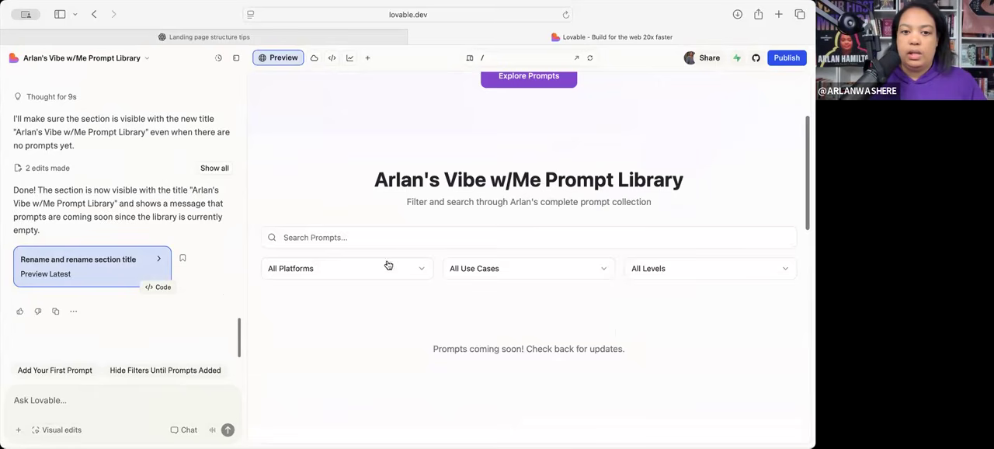
click(371, 238)
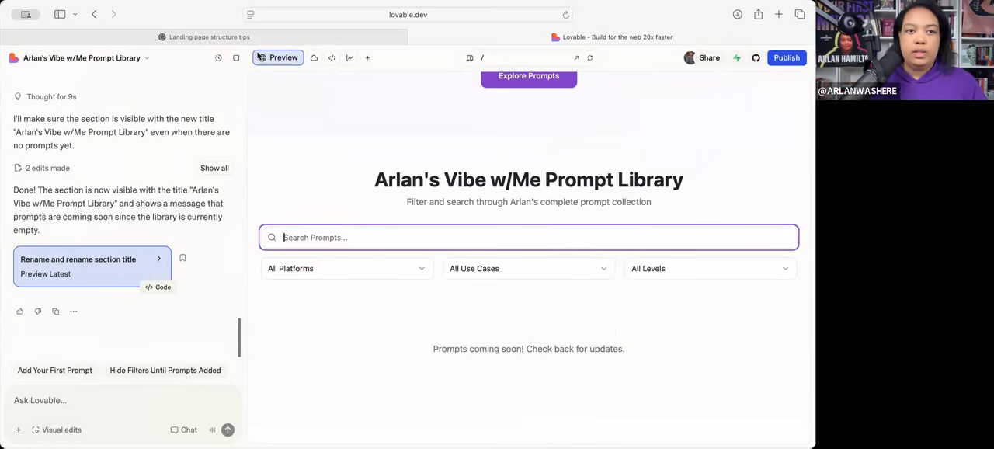
- Switch to the ChatGPT conversation and copy the full Lovable prompt from its "FULL LOVABLE PROMPT" heading through the OUTPUT section
click(220, 40)
scroll(354, 188, up, 10)
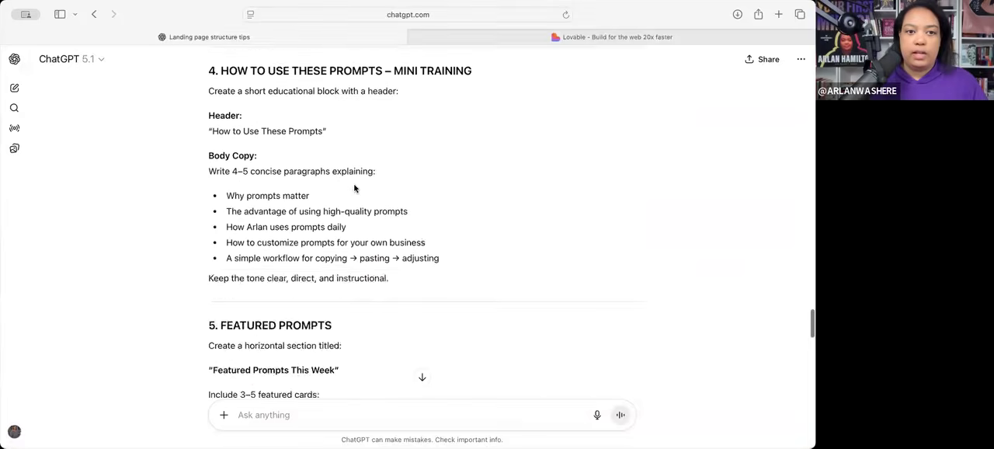
scroll(355, 188, up, 15)
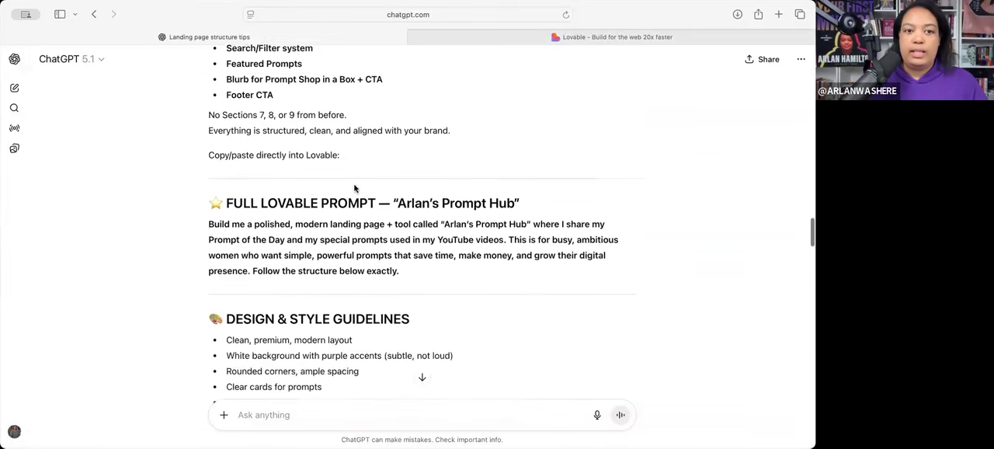
scroll(229, 233, up, 2)
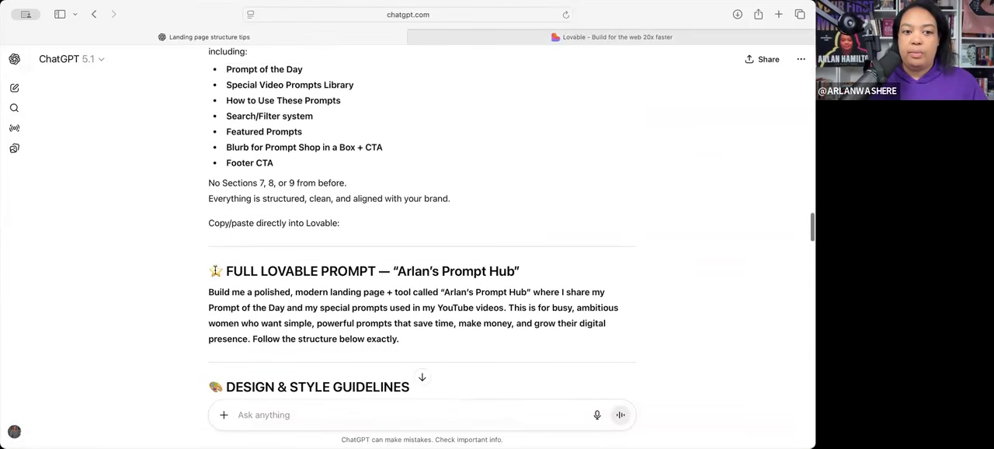
drag(208, 268, 349, 228)
mouse_move(396, 152)
mouse_down()
mouse_move(379, 166)
mouse_move(378, 153)
mouse_up()
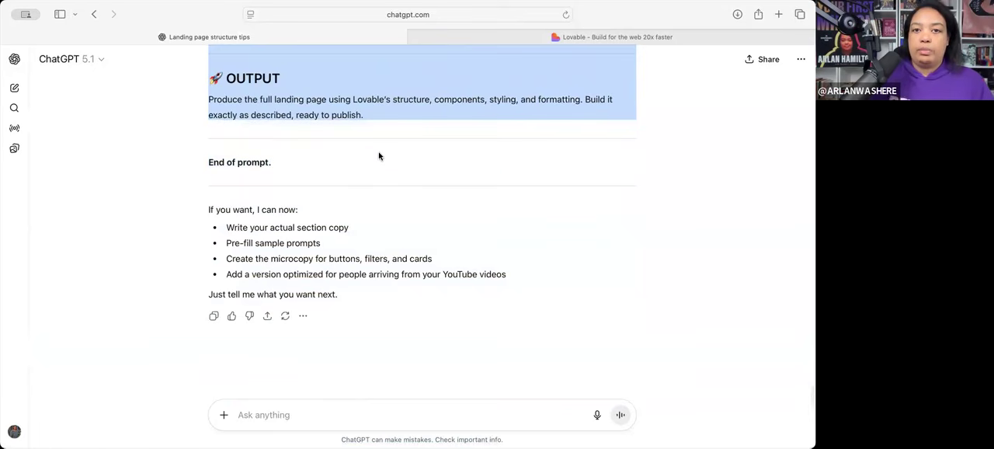
- Return to the Lovable project and draft the request "Add this as the first prompt, verbatim:" followed by the copied prompt in quotation marks
click(501, 37)
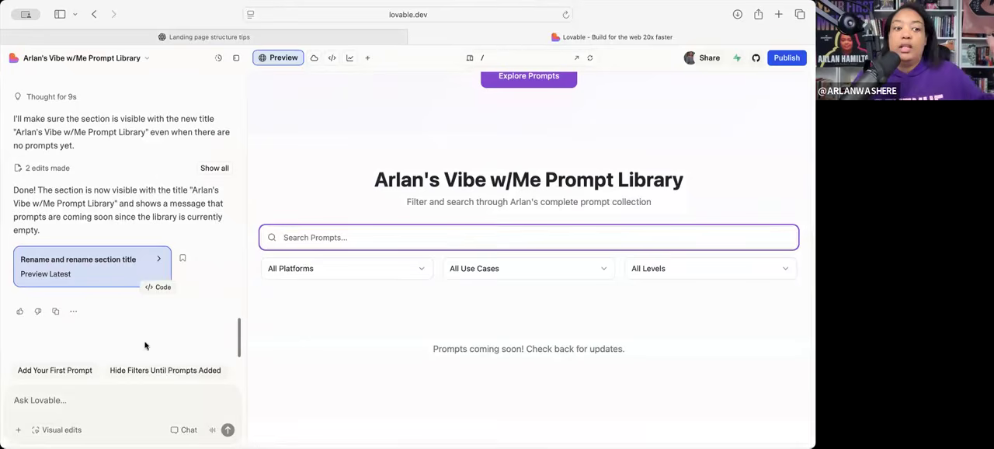
click(65, 398)
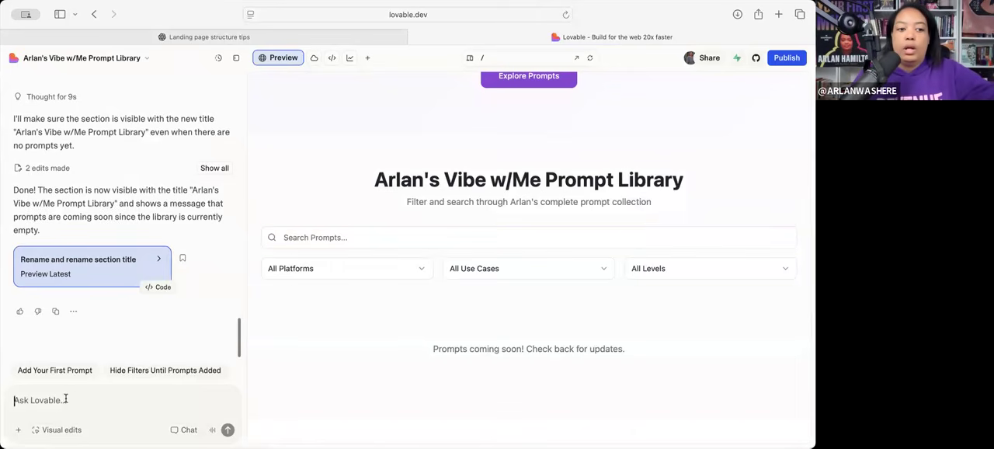
text(ok)
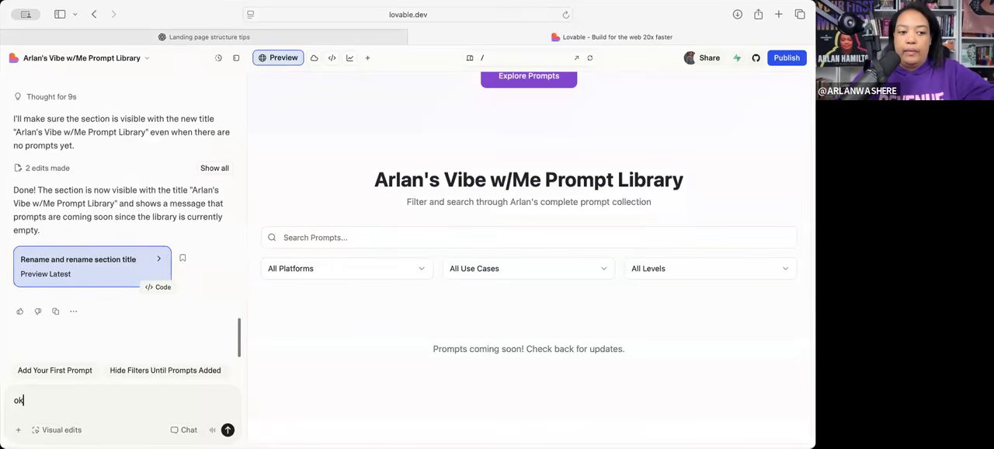
key(BackSpace)
key(BackSpace)
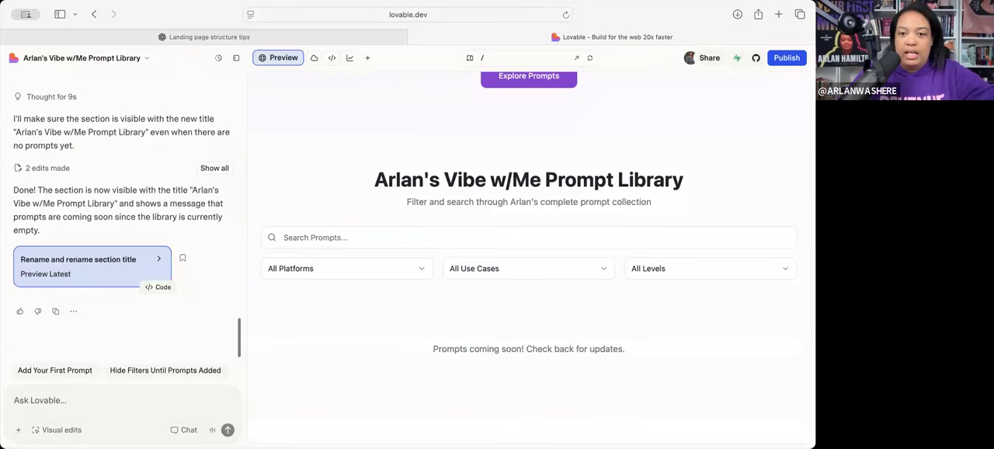
text(Add this as the first prompt)
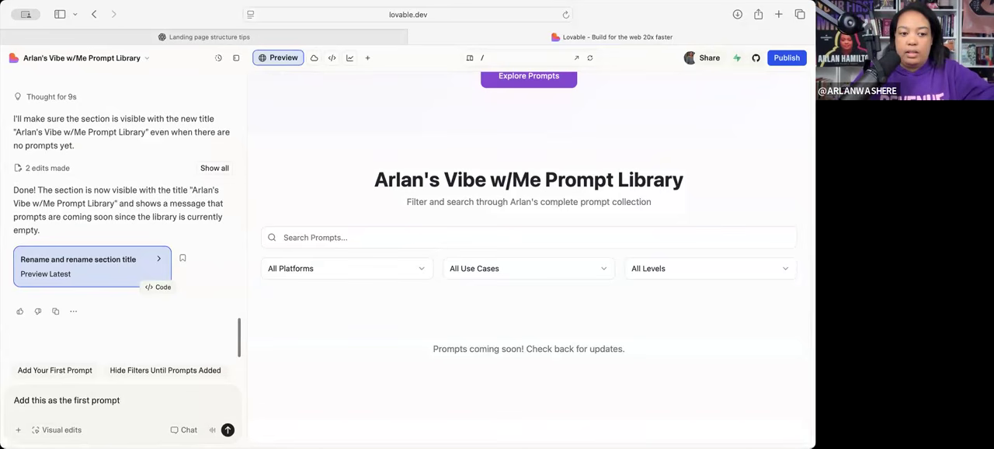
text(, verbati)
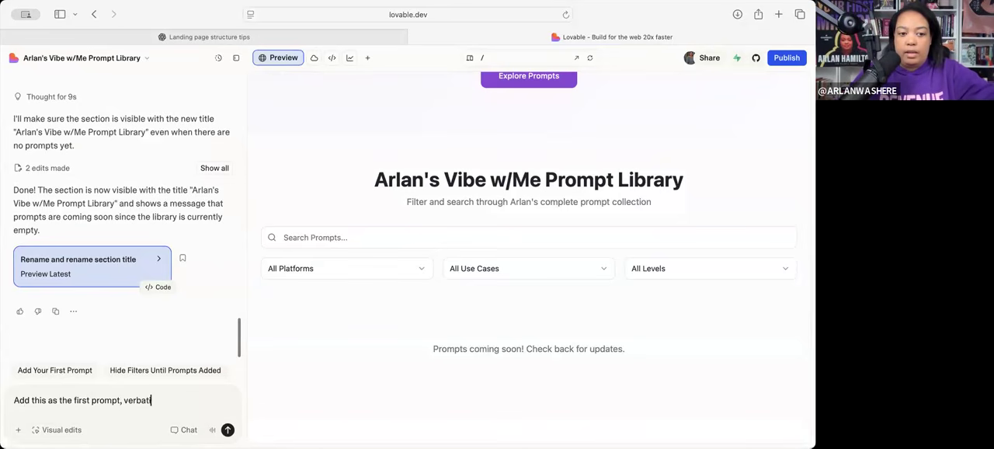
text(m: ")
key(super+v)
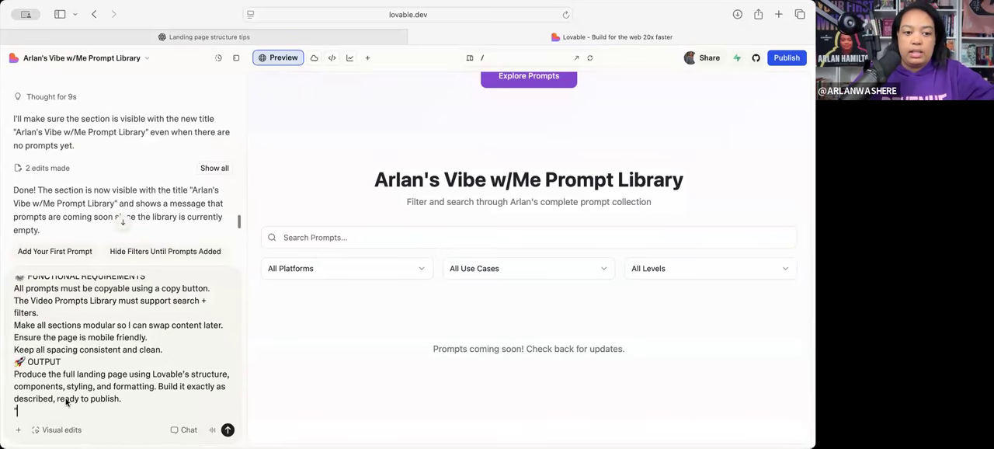
- Close the quotation directly after "ready to publish." and send Lovable the request to add the prompt verbatim as the first entry
scroll(107, 359, down, 1)
click(107, 396)
text(")
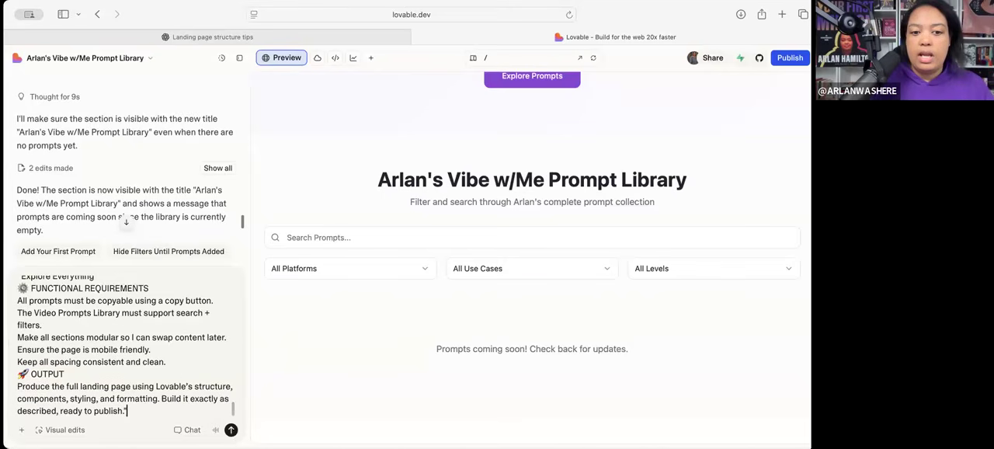
click(231, 430)
- Review the landing page preview, focusing on the "How to Use These Prompts" text and the Prompt Shop in a Box section
scroll(330, 311, up, 4)
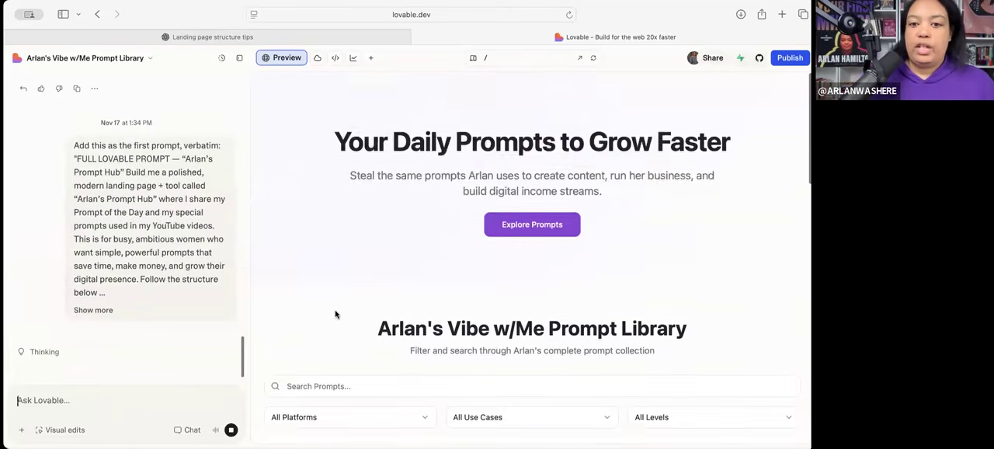
scroll(354, 341, down, 10)
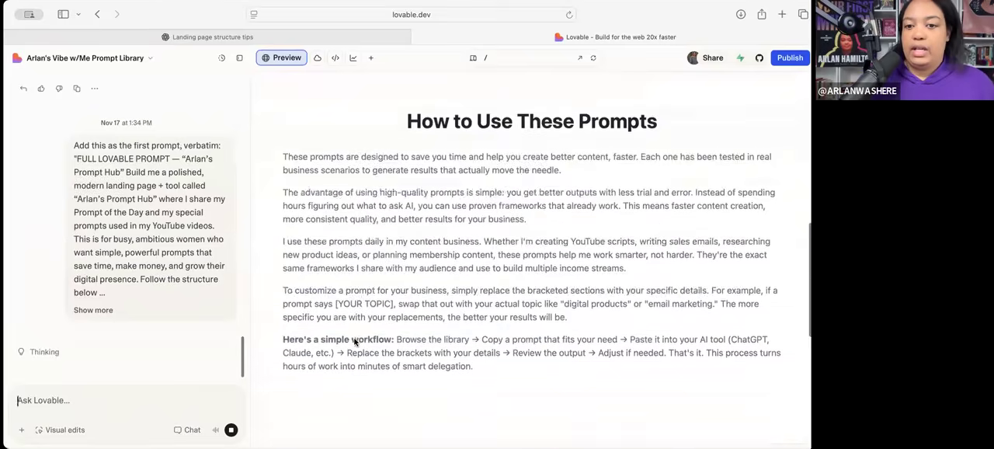
scroll(354, 341, down, 1)
scroll(354, 342, up, 3)
scroll(354, 342, down, 2)
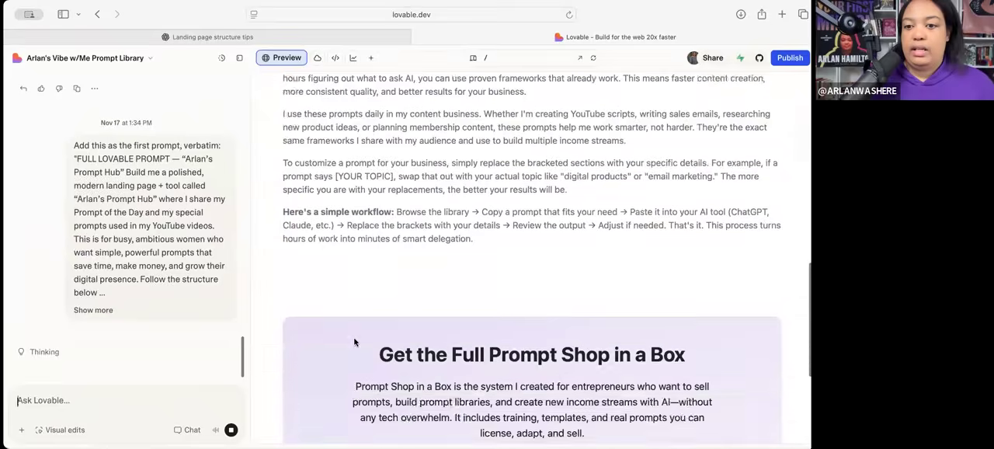
scroll(354, 341, up, 8)
scroll(354, 342, down, 4)
scroll(354, 339, down, 4)
scroll(413, 158, up, 1)
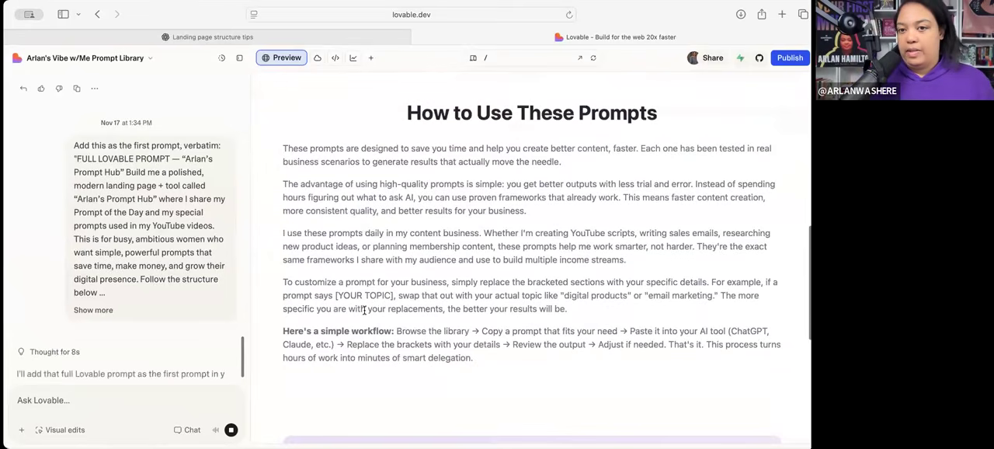
scroll(412, 158, up, 1)
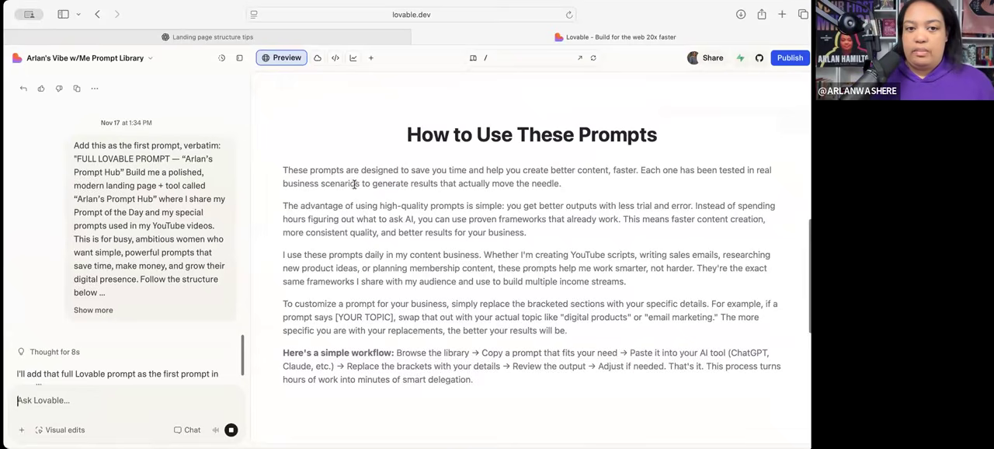
triple_click(543, 411)
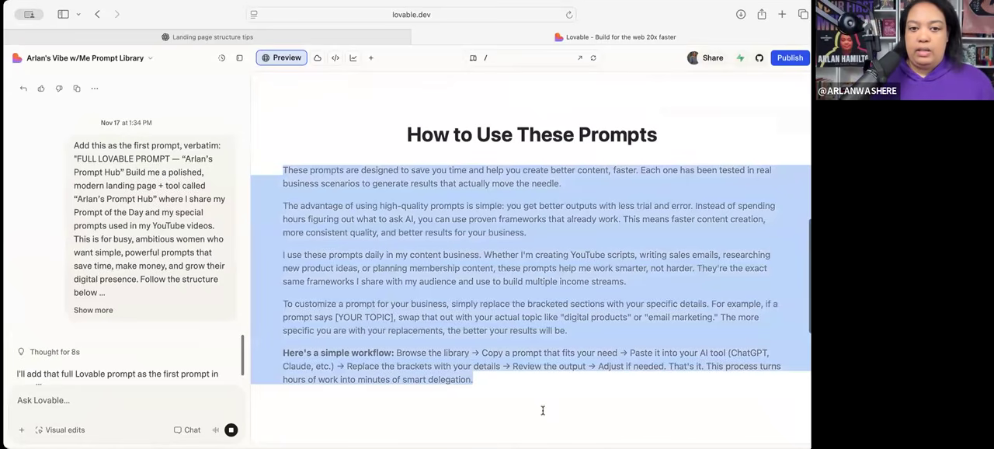
click(487, 358)
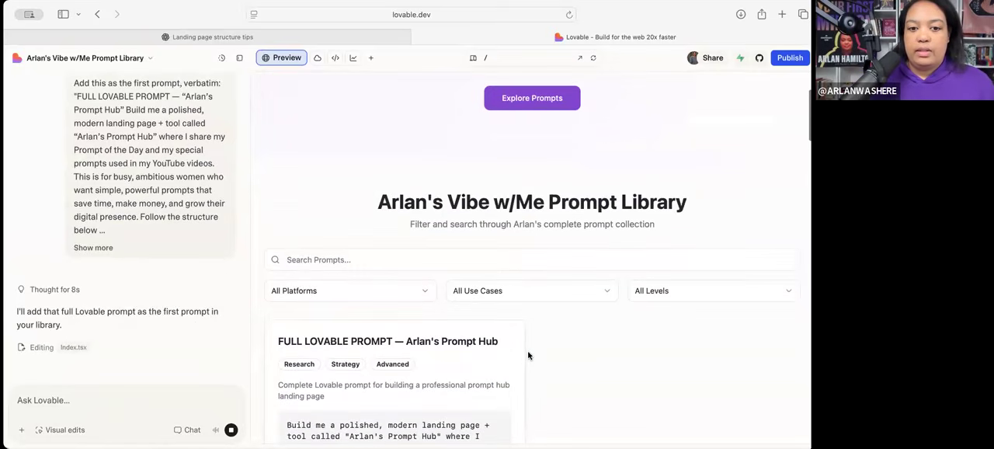
- Review the new prompt card and ask Lovable to "make the prompt double the width rather than longways down the page."
scroll(485, 338, down, 10)
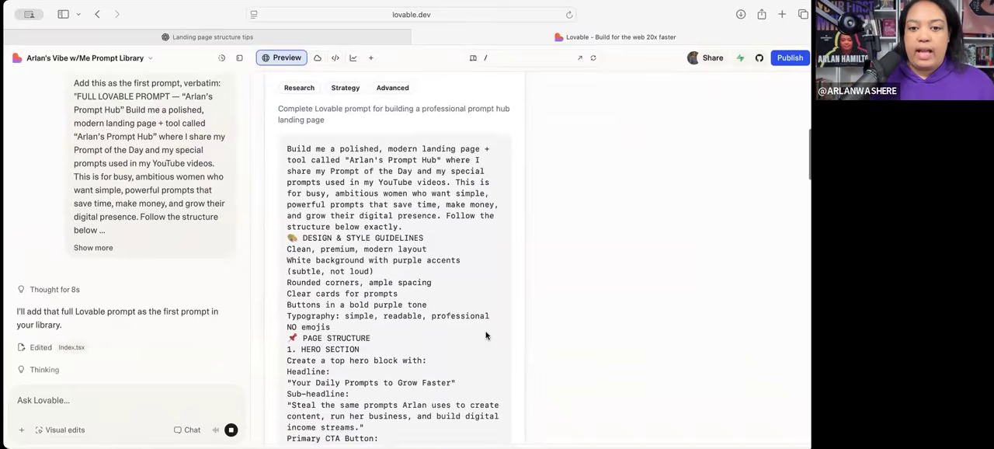
scroll(486, 335, down, 10)
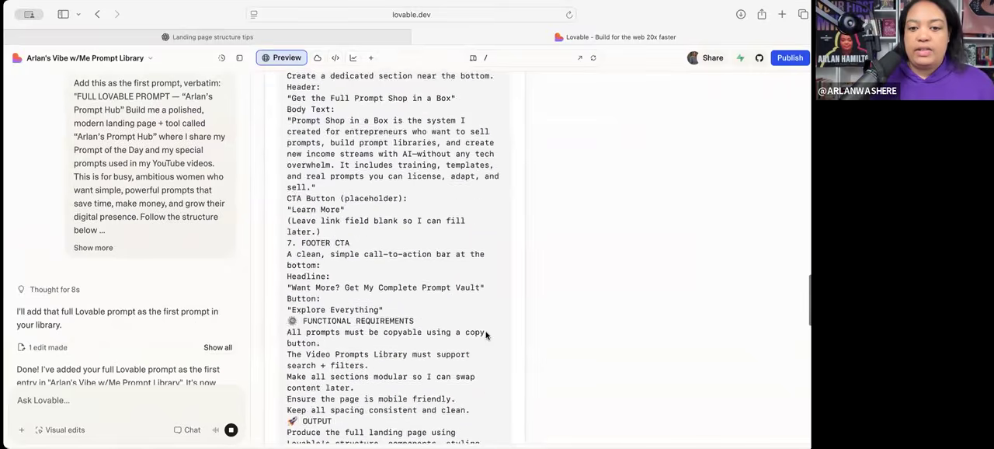
scroll(486, 336, up, 15)
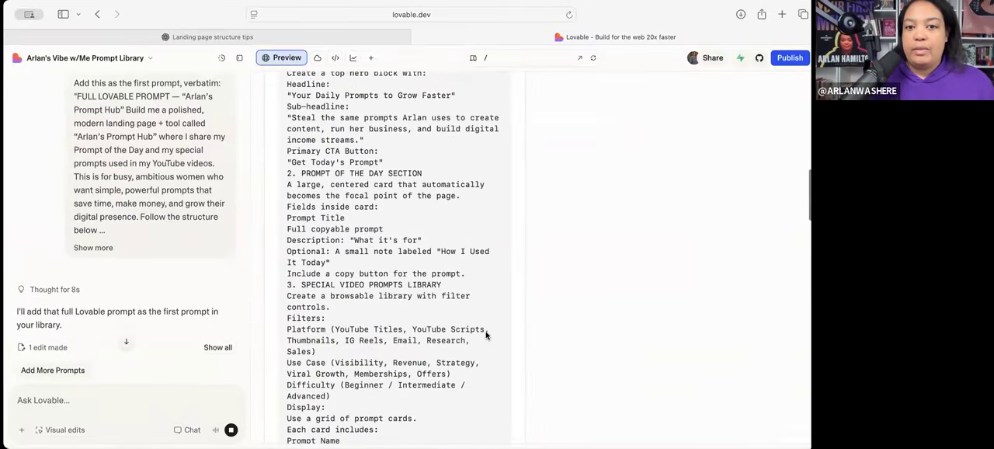
scroll(485, 335, up, 5)
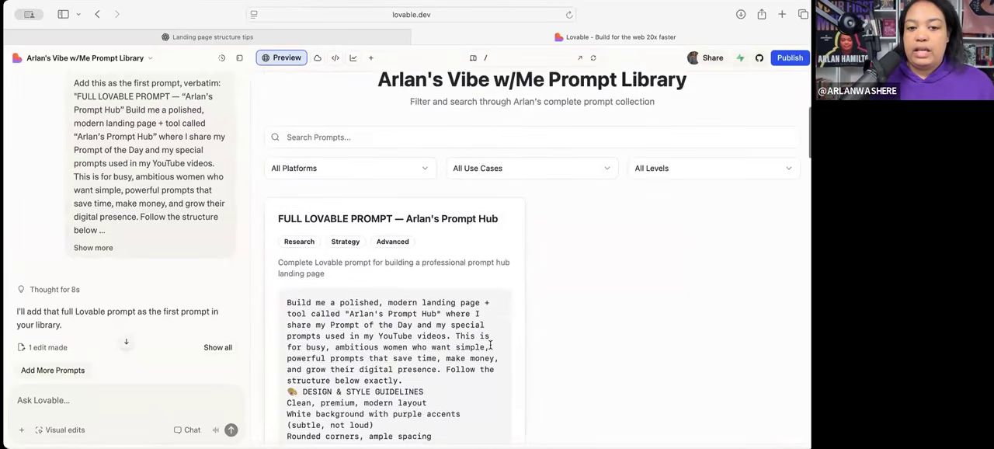
scroll(490, 345, down, 1)
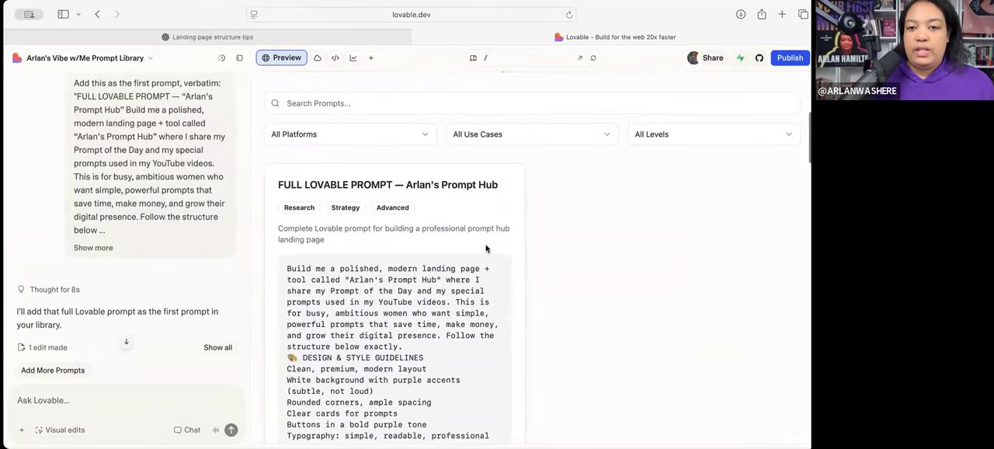
click(93, 398)
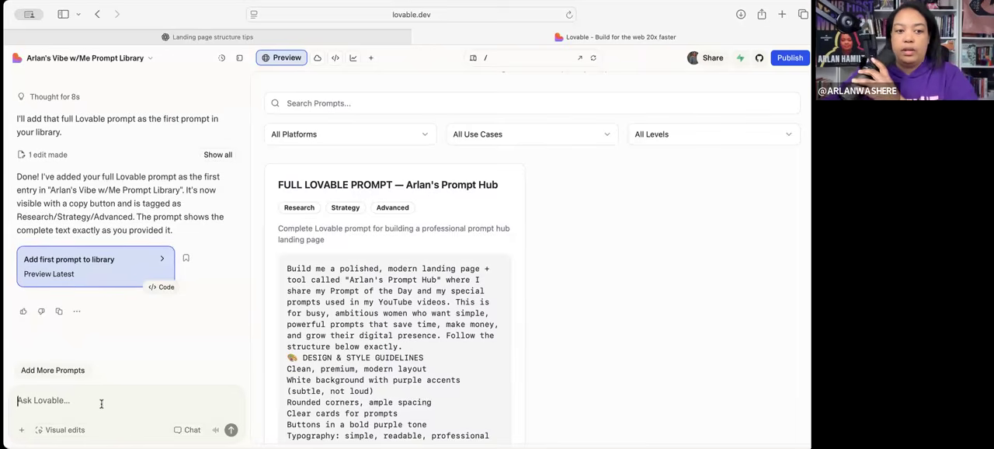
text(make the prompt)
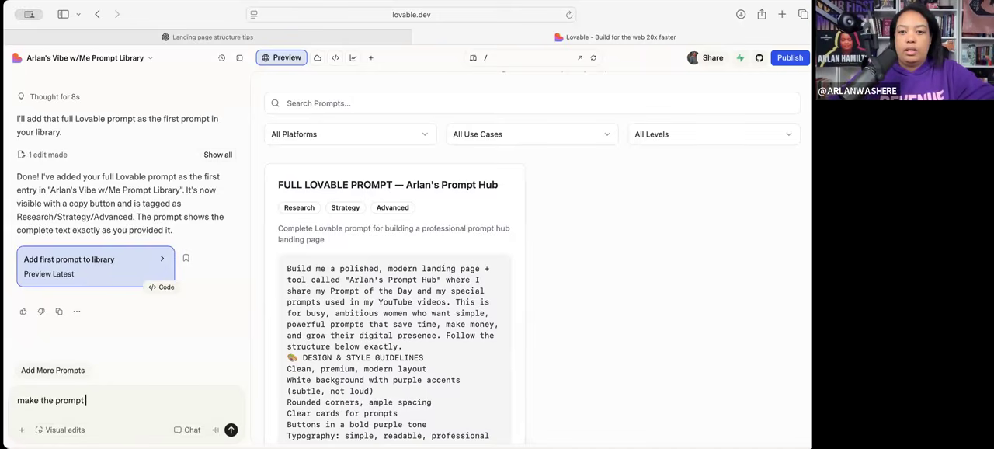
text( double the width rather than longwa)
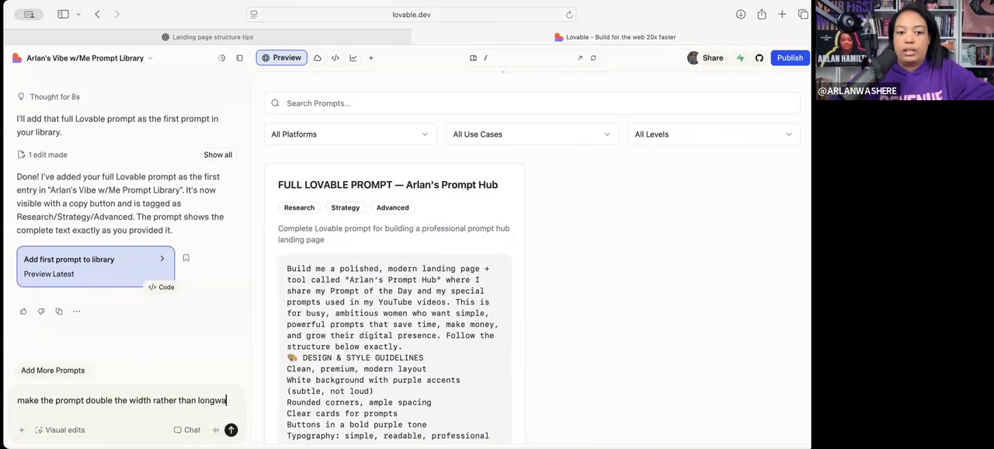
key(BackSpace)
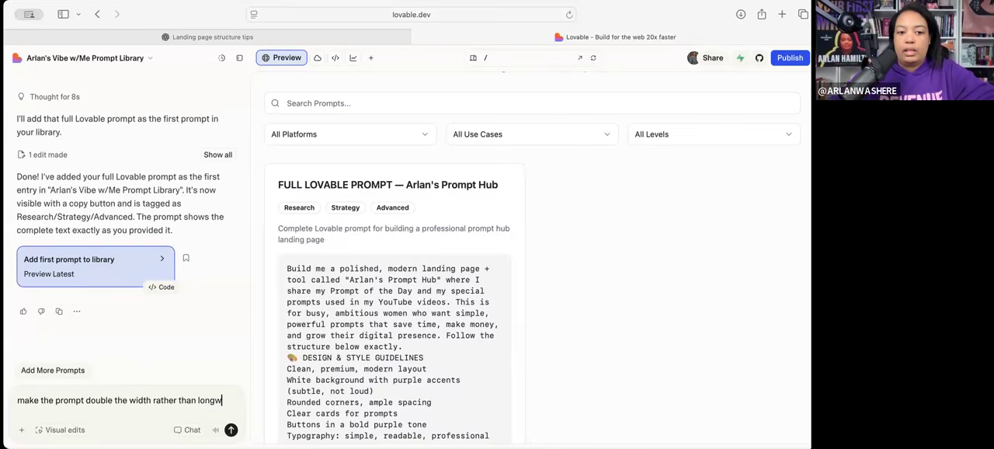
text(ays down the page.)
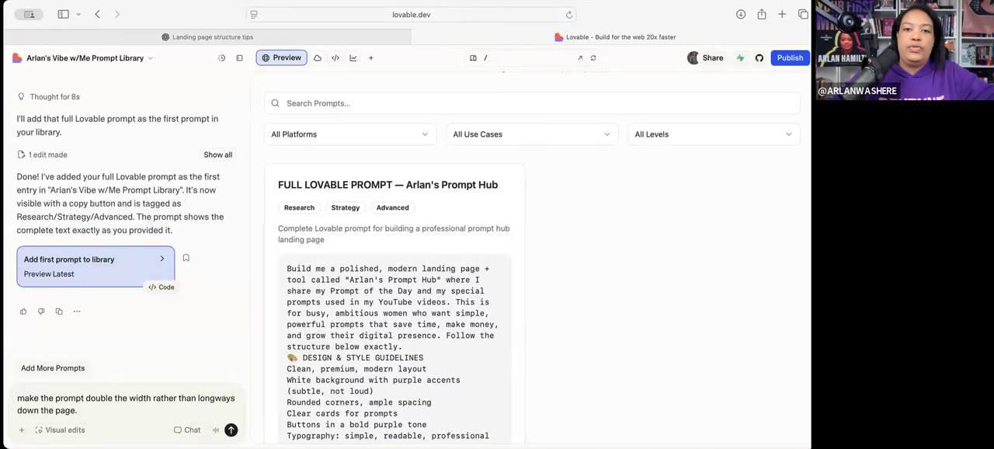
key(Return)
- Check the prompt card's width and layout in the preview, from its title down to the Copy Prompt button
scroll(480, 309, down, 8)
scroll(455, 309, down, 20)
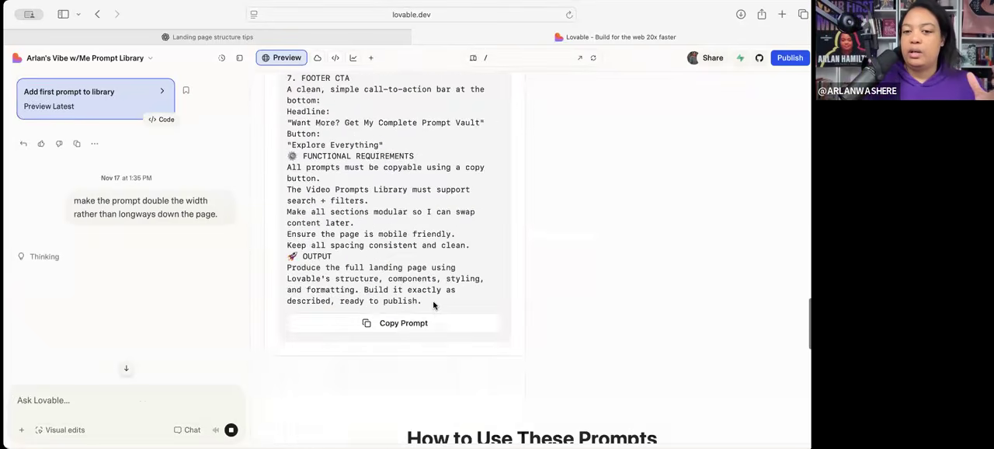
scroll(433, 305, down, 15)
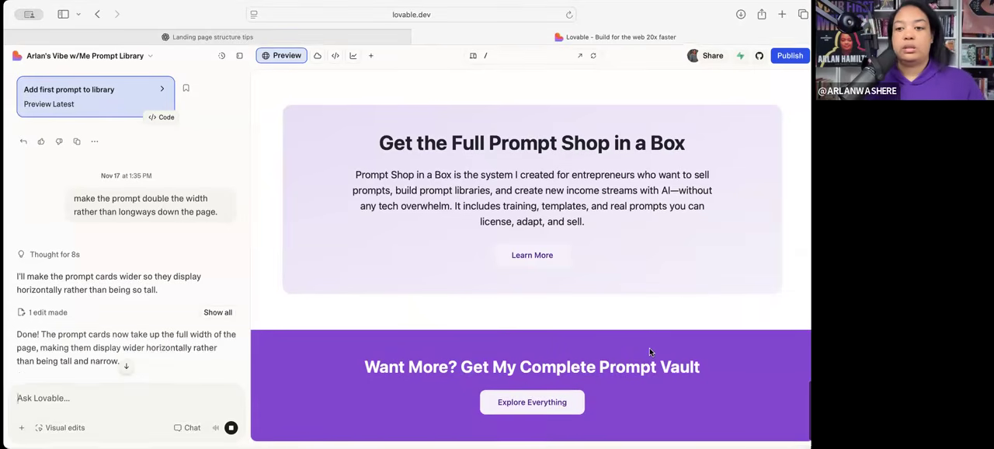
scroll(649, 348, down, 1)
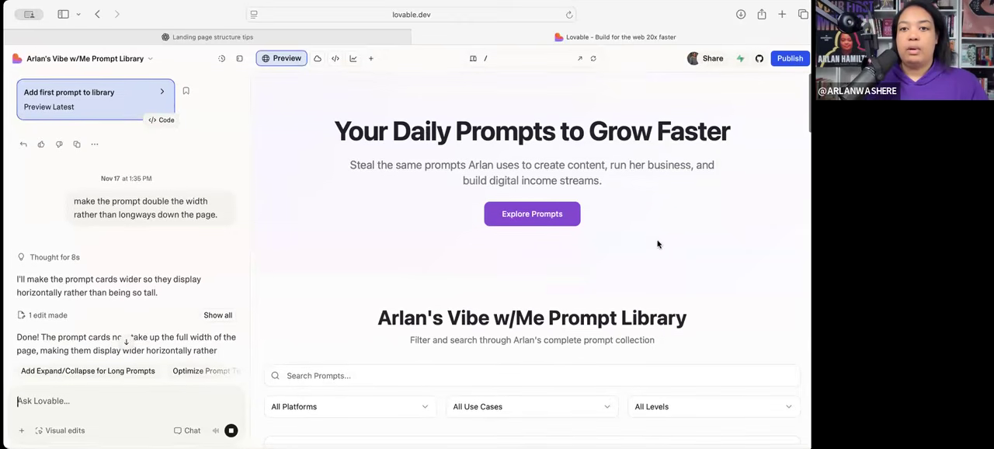
scroll(547, 165, down, 15)
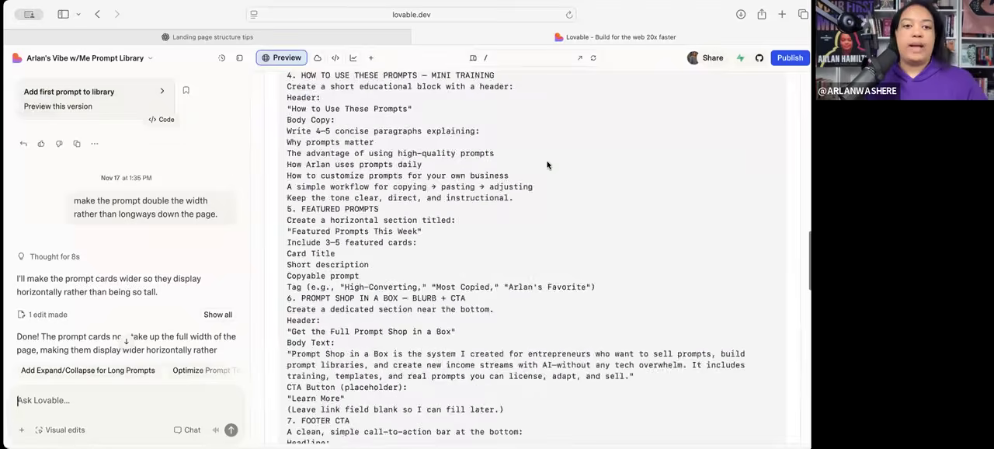
scroll(509, 254, up, 8)
scroll(508, 254, up, 10)
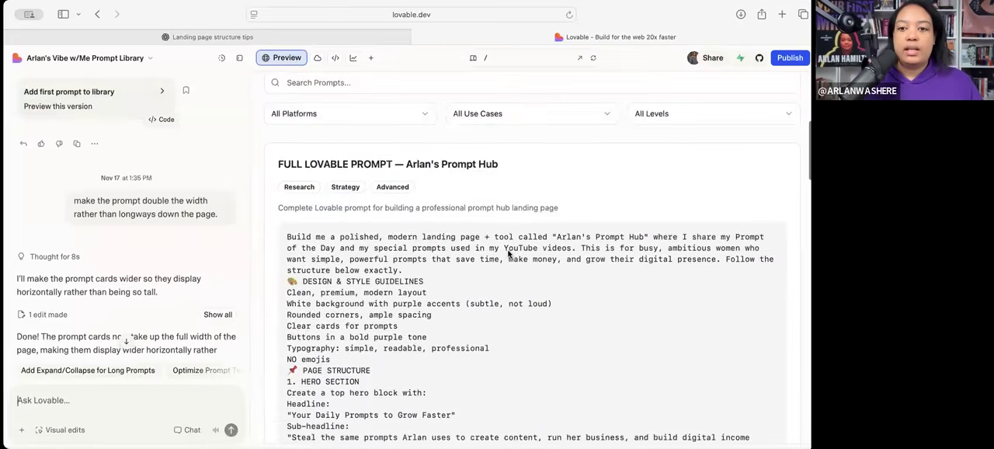
scroll(549, 356, down, 15)
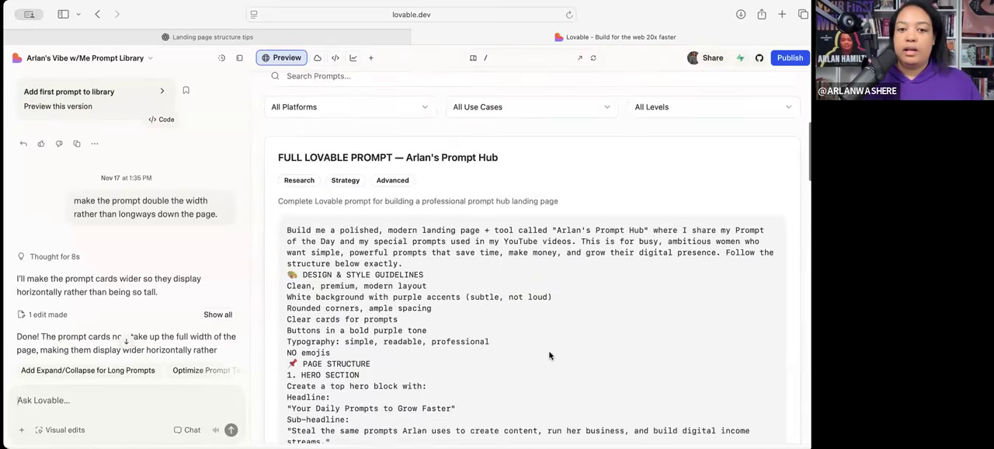
scroll(549, 356, down, 3)
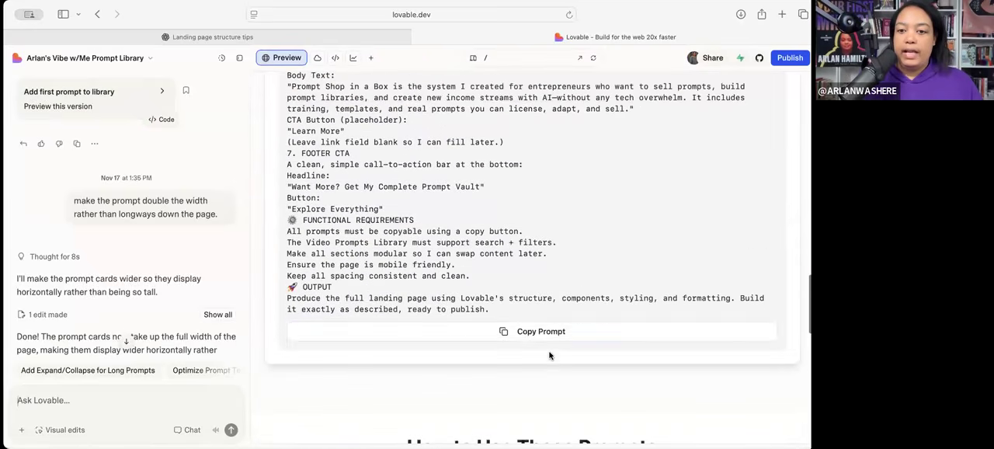
scroll(580, 300, up, 15)
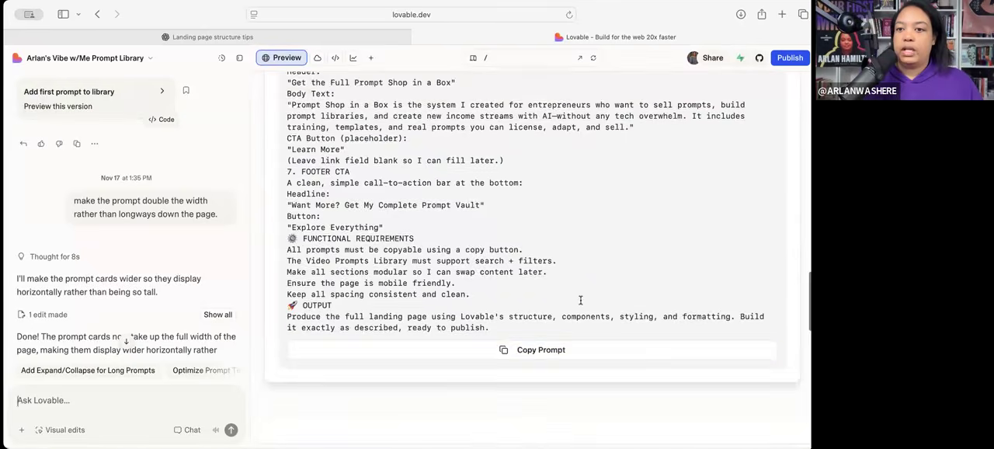
- Send Lovable the request "move the copy prompt function to the top right of the prompt"
text(move the copy prompt to the top of the prompt)
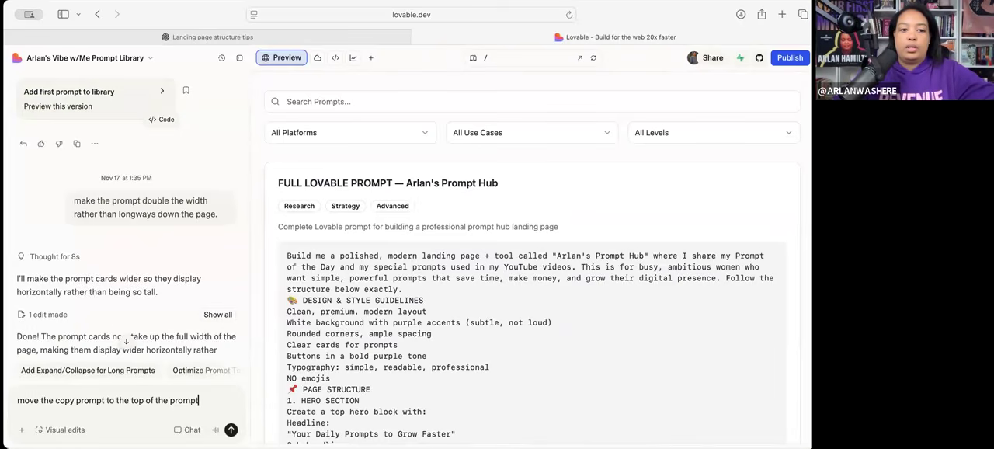
click(144, 400)
text(right)
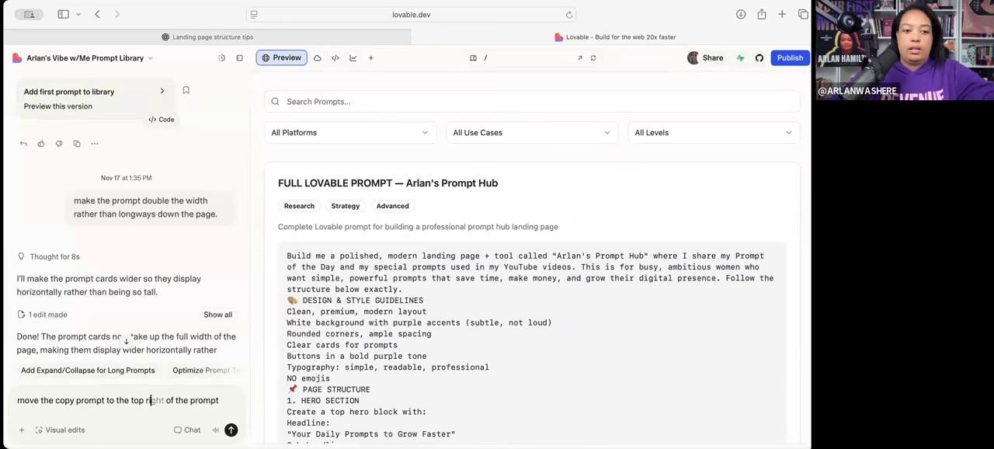
click(106, 400)
text(function)
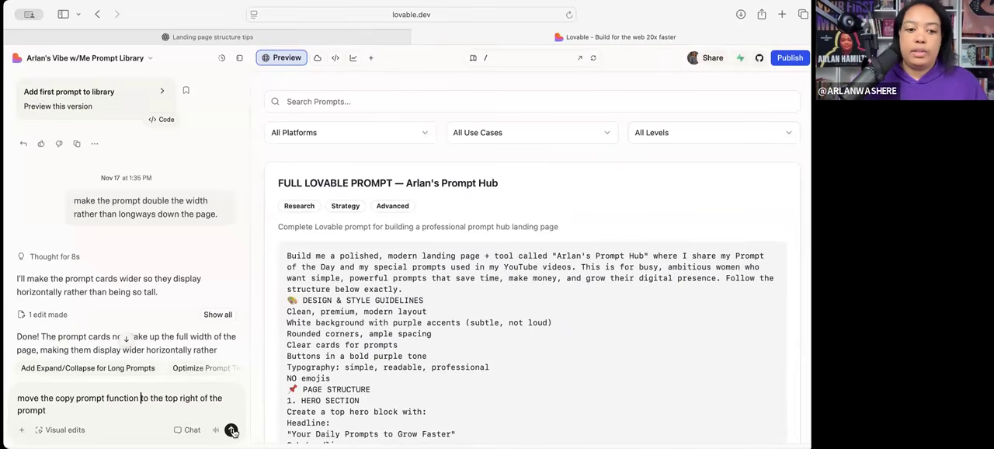
click(230, 429)
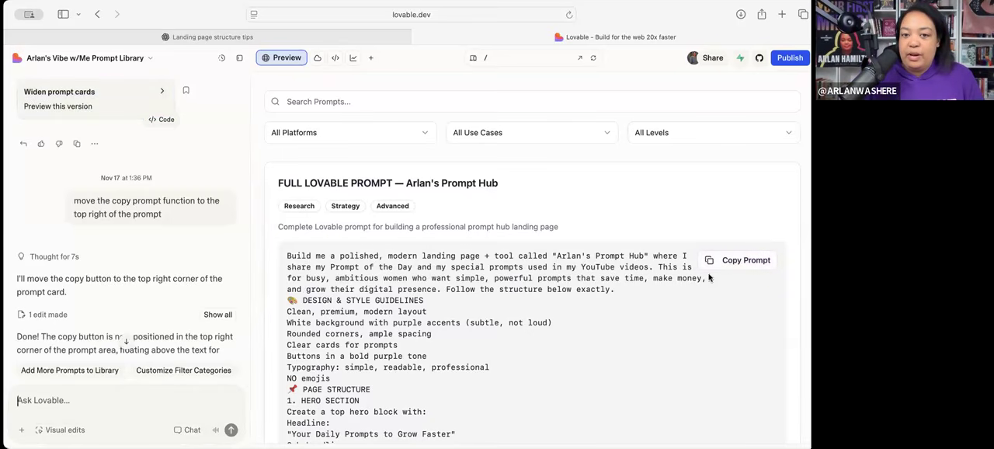
- Test the card's Copy Prompt function by pasting the copied prompt into the ChatGPT message box and checking it through the OUTPUT section
scroll(687, 311, down, 1)
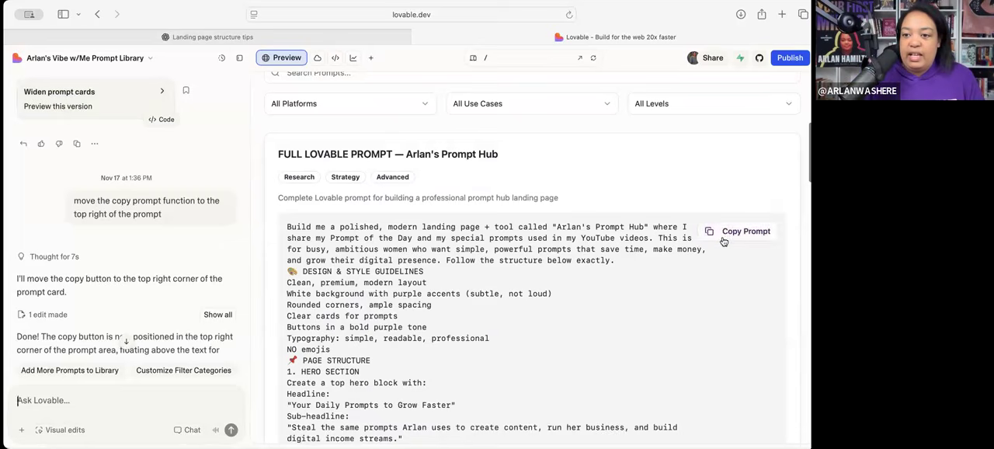
click(723, 239)
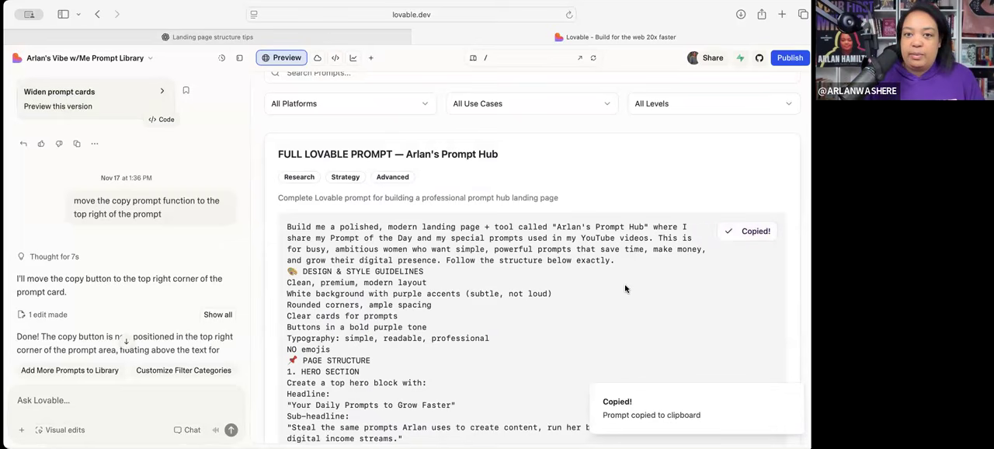
click(311, 40)
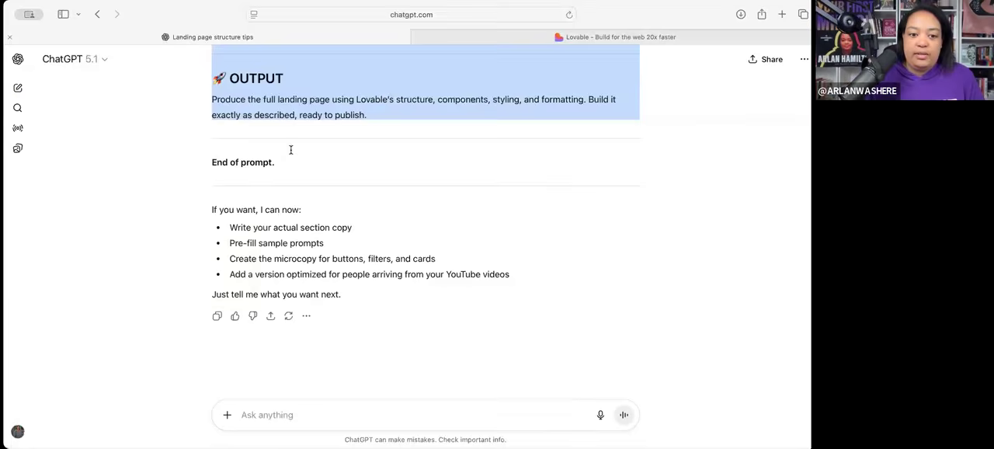
click(243, 415)
key(super+v)
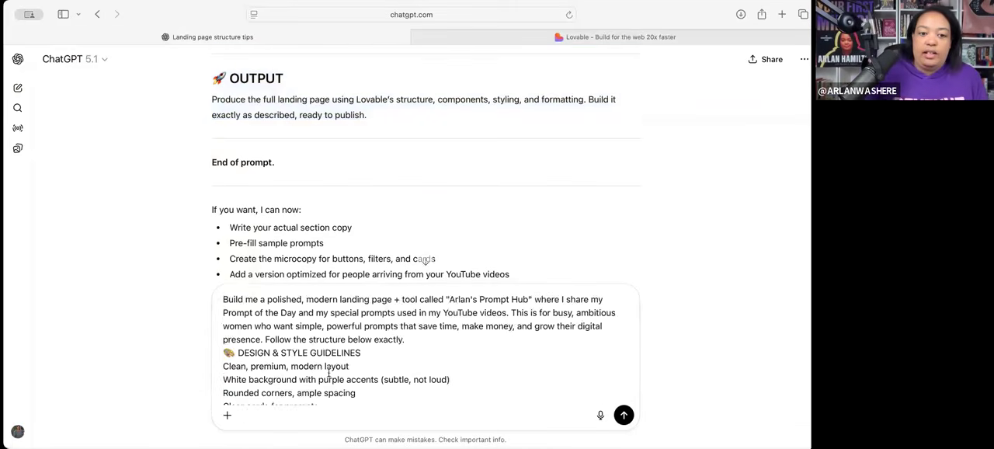
scroll(334, 371, down, 5)
scroll(340, 370, down, 10)
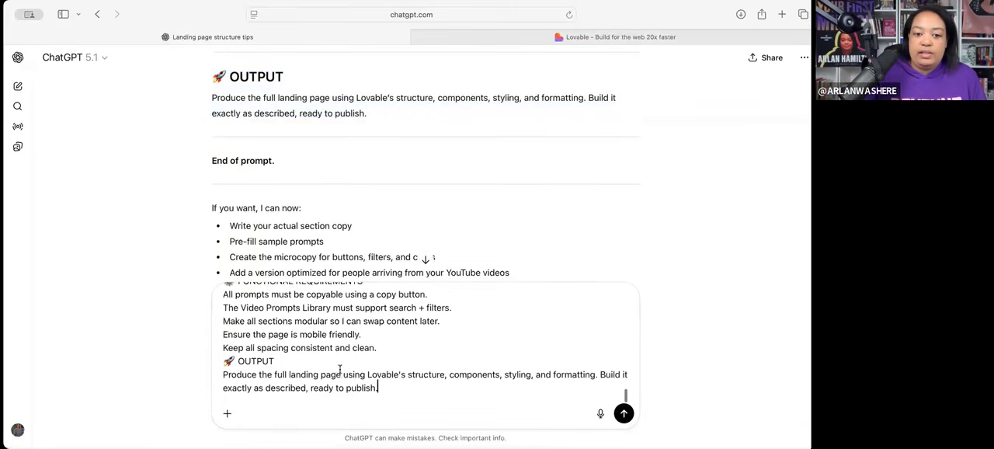
- Clear the pasted prompt from the ChatGPT message box and return to the Lovable project's chat
drag(218, 223, 191, 195)
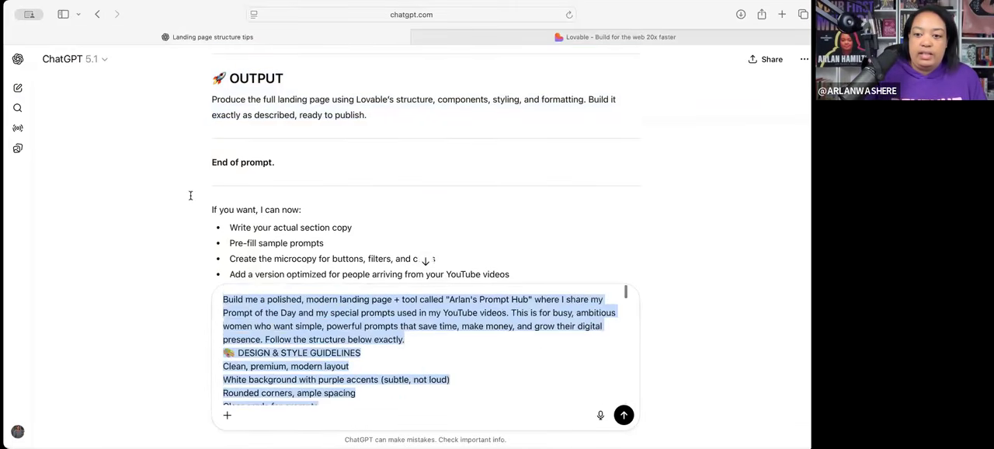
key(BackSpace)
click(467, 39)
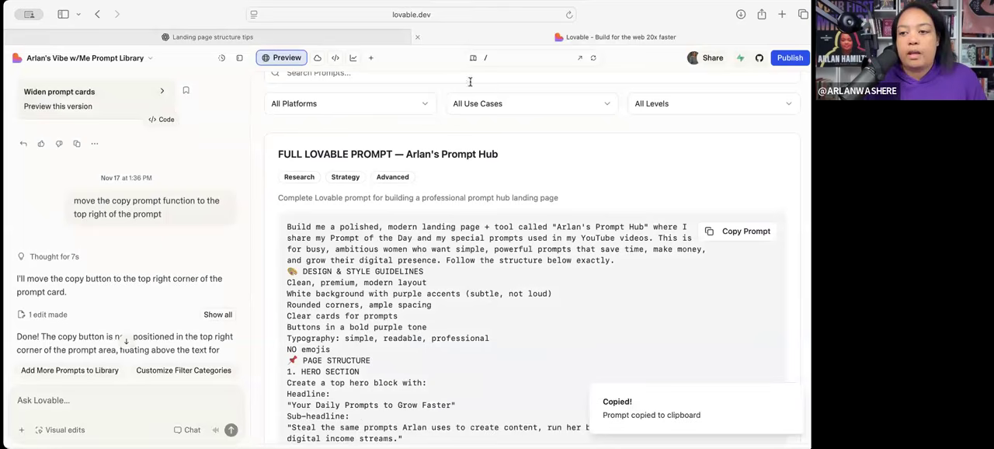
click(158, 395)
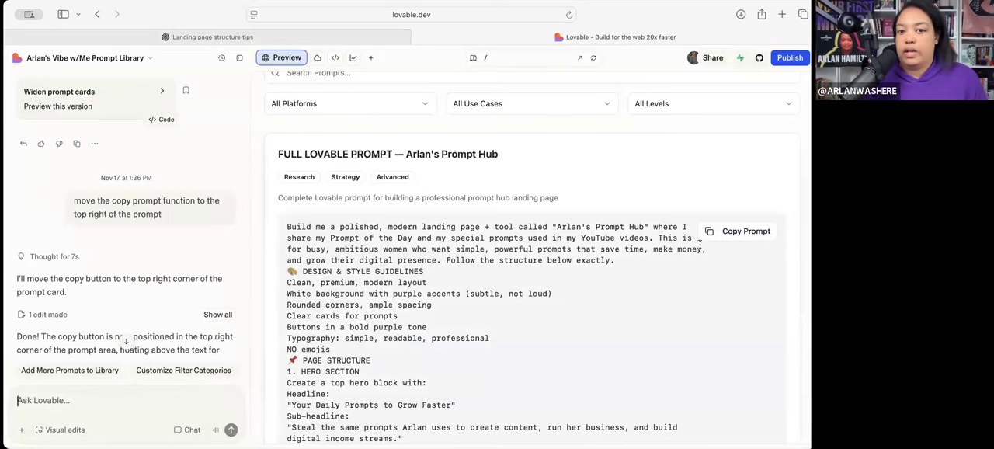
- Check the platform, use case and level filters in the preview and look over the prompt card beneath them
scroll(703, 233, down, 2)
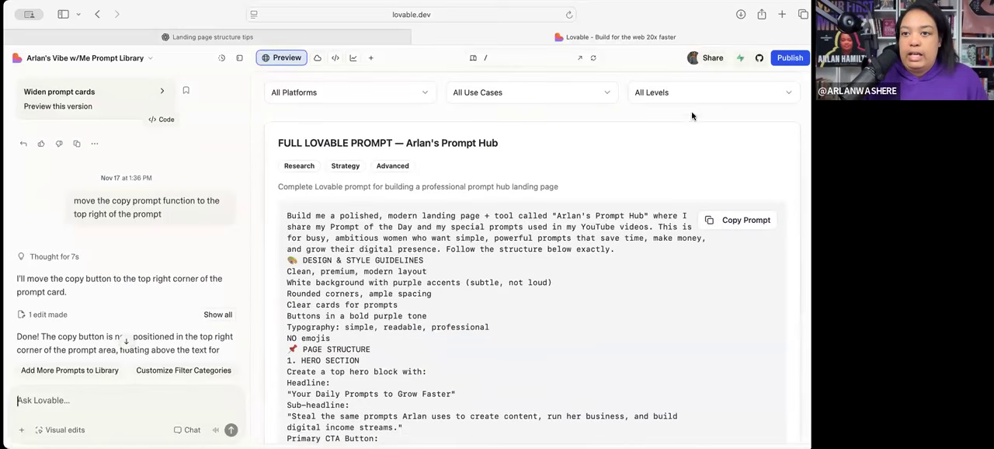
click(673, 96)
click(596, 98)
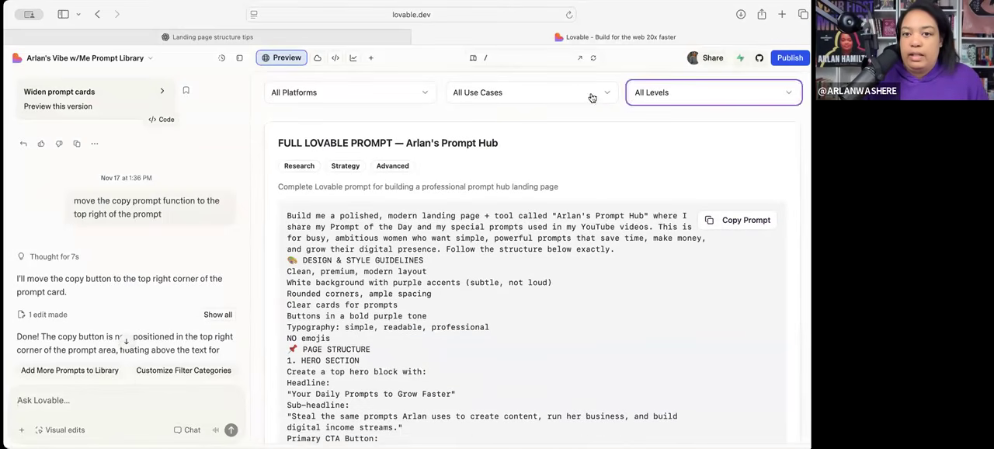
click(578, 93)
click(406, 92)
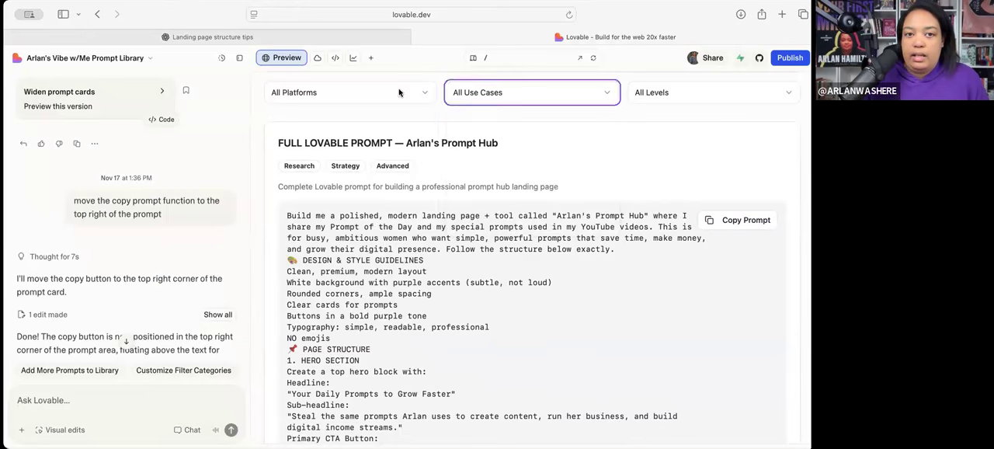
click(400, 92)
click(590, 161)
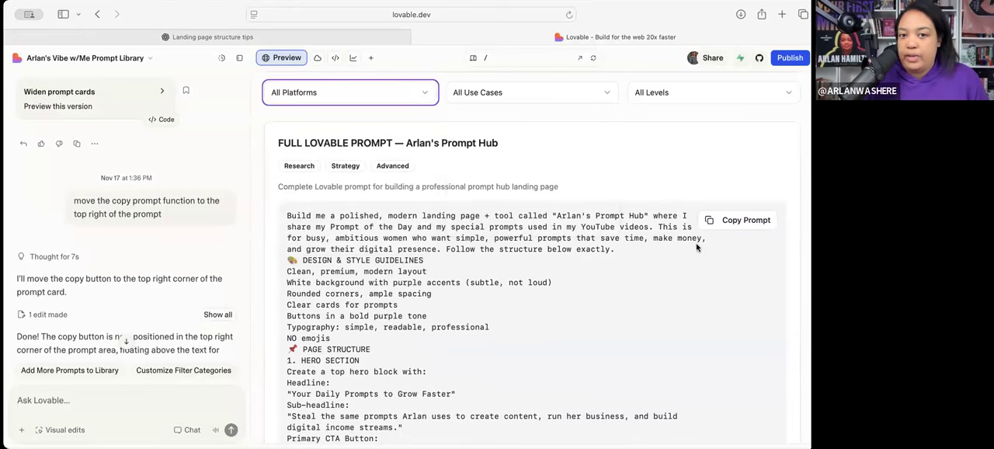
scroll(695, 277, up, 2)
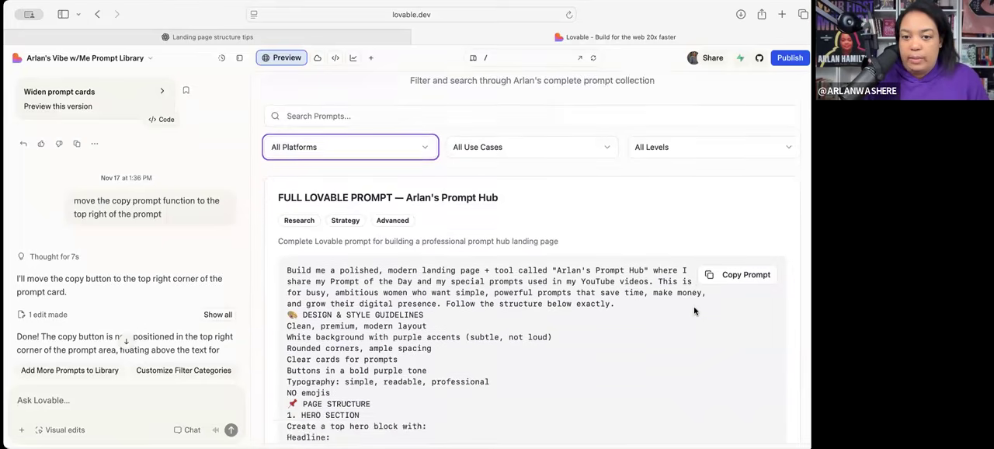
scroll(695, 311, down, 12)
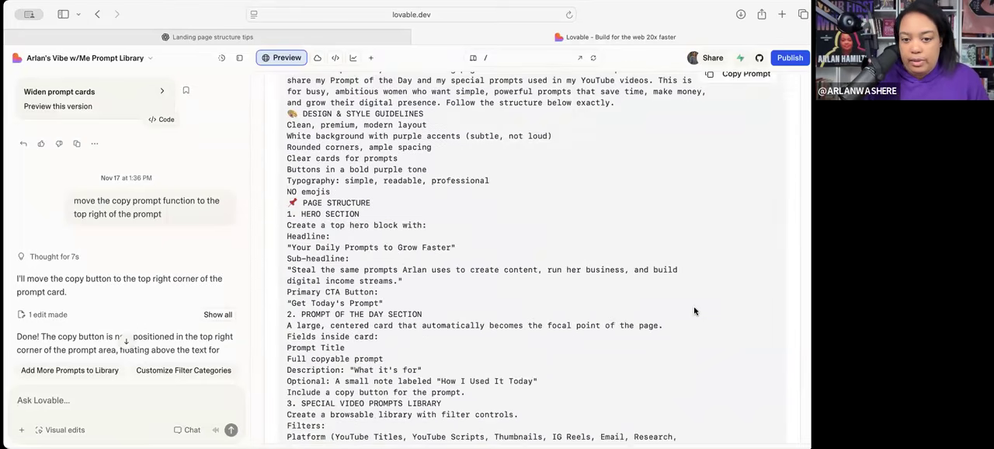
scroll(695, 310, down, 5)
scroll(695, 310, up, 12)
scroll(695, 311, up, 5)
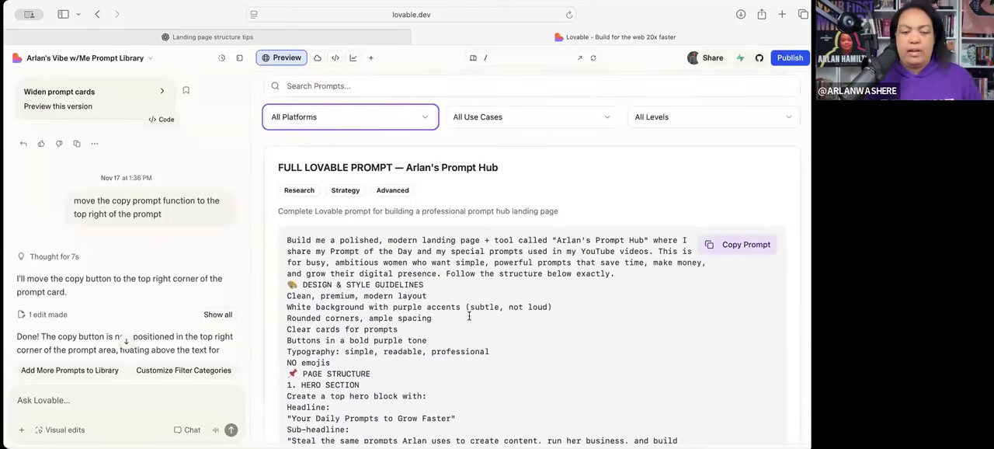
- Ask Lovable to "move the Copy Prompt button into the white space top right across from the title of this prompt instead of inside of the prompt space"
click(60, 400)
text(move)
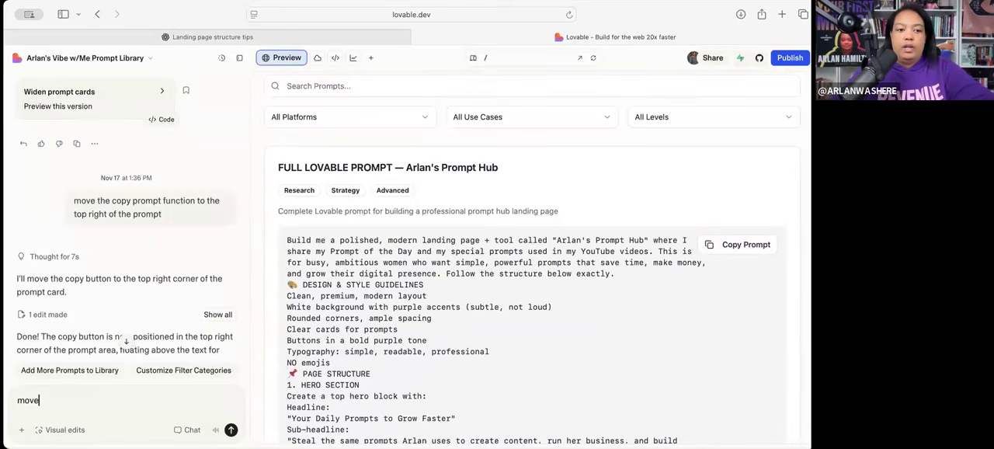
text( the Copy Prompt button into the white)
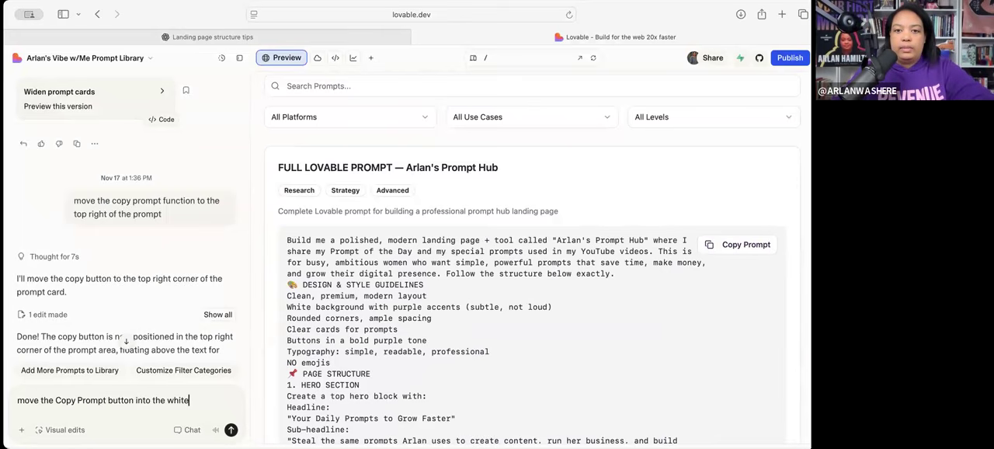
text( space top rig)
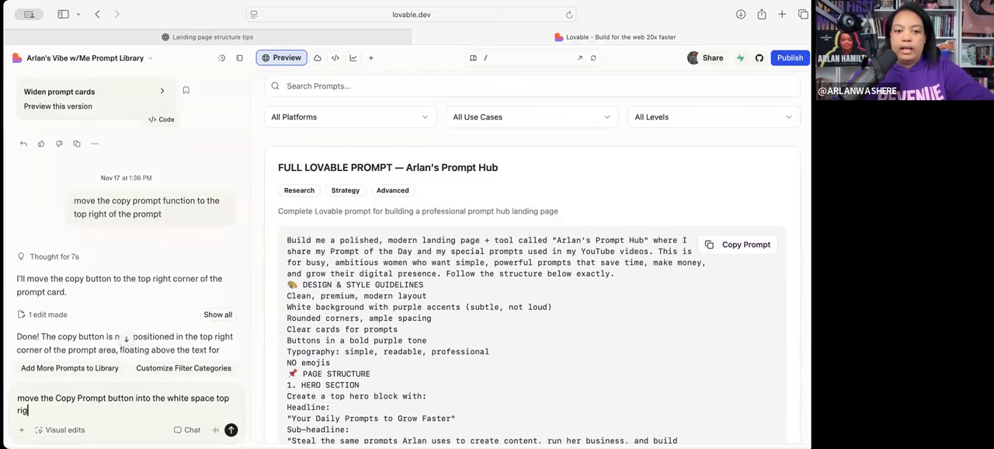
text(ht across from)
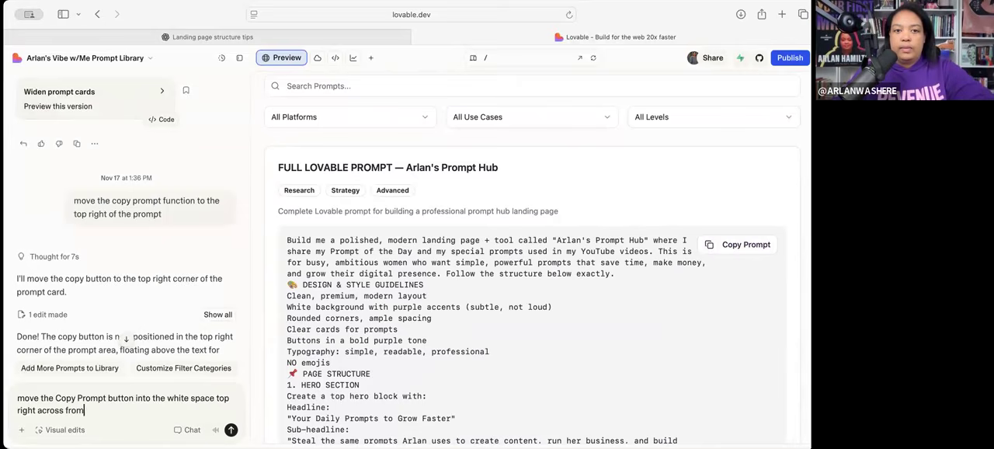
text( the title of this prompt i)
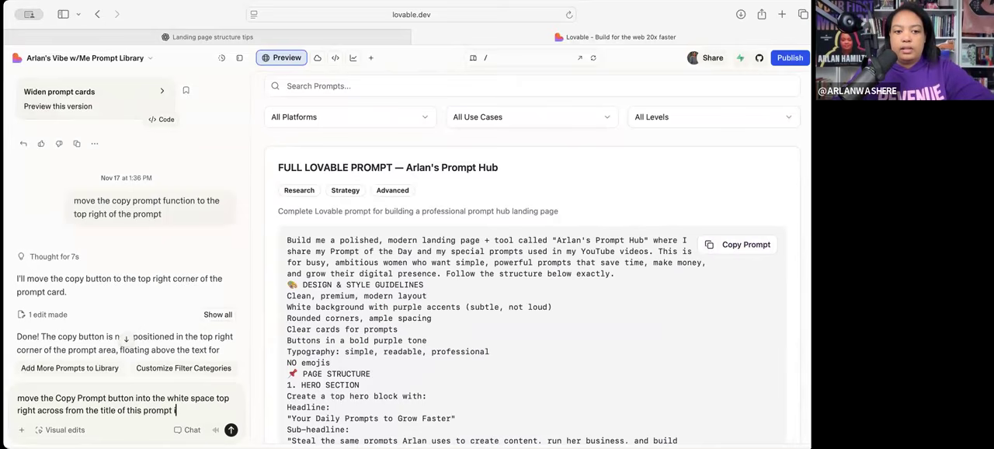
text(nstead of inside of the prompt s)
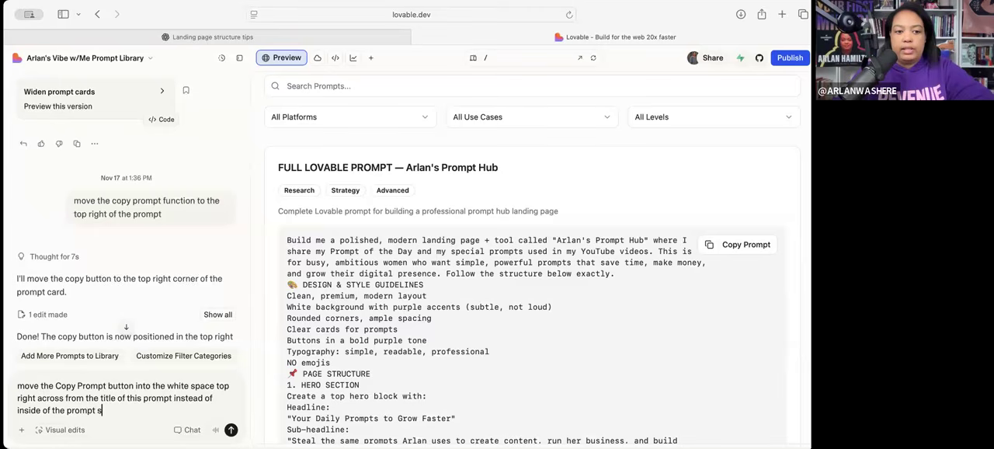
text(pace)
key(Return)
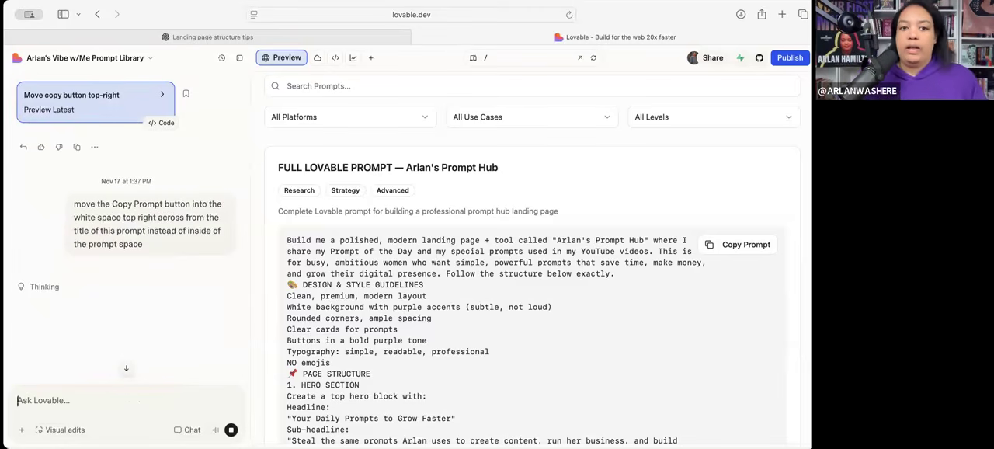
- Review the preview from the prompt card through the "How to Use These Prompts" section and back to the library heading
scroll(194, 264, down, 1)
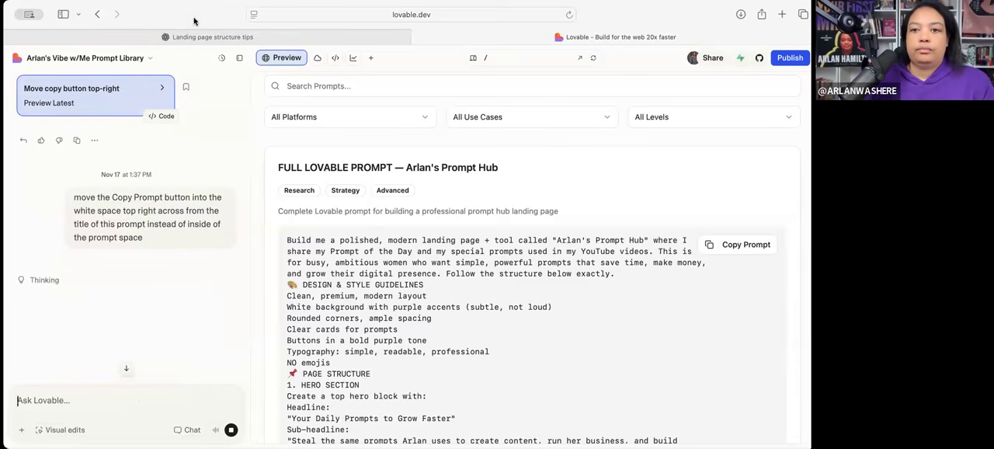
scroll(498, 306, down, 5)
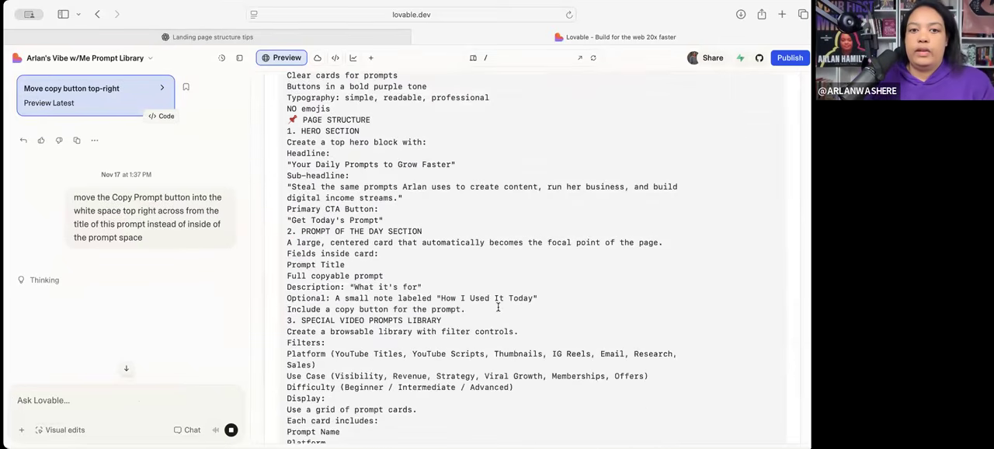
scroll(498, 309, up, 5)
scroll(498, 311, down, 15)
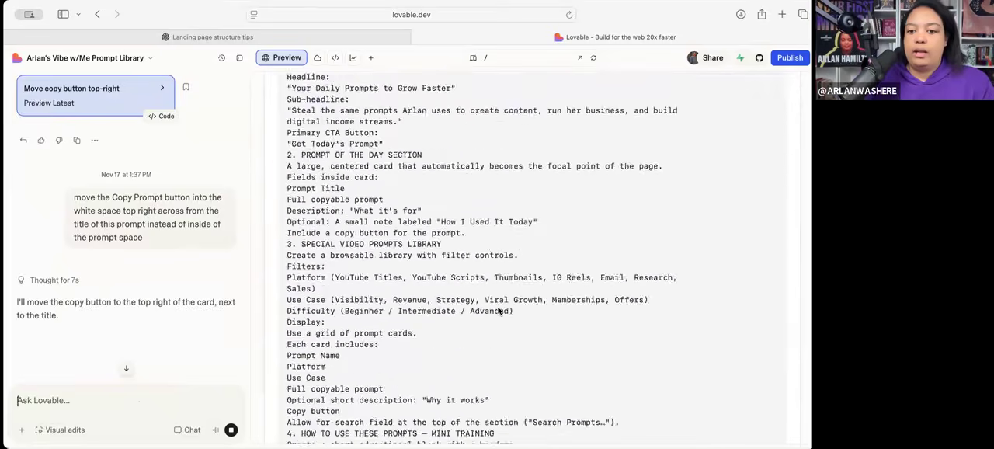
scroll(498, 310, down, 5)
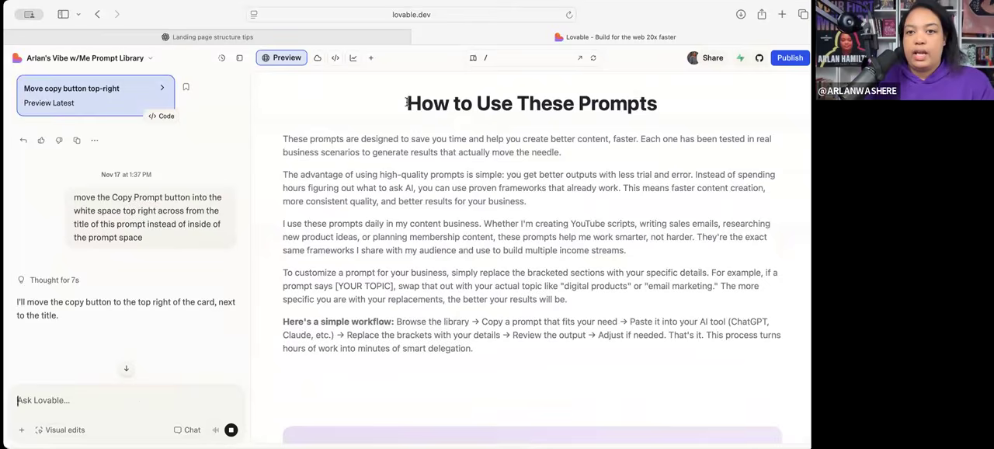
drag(566, 308, 695, 97)
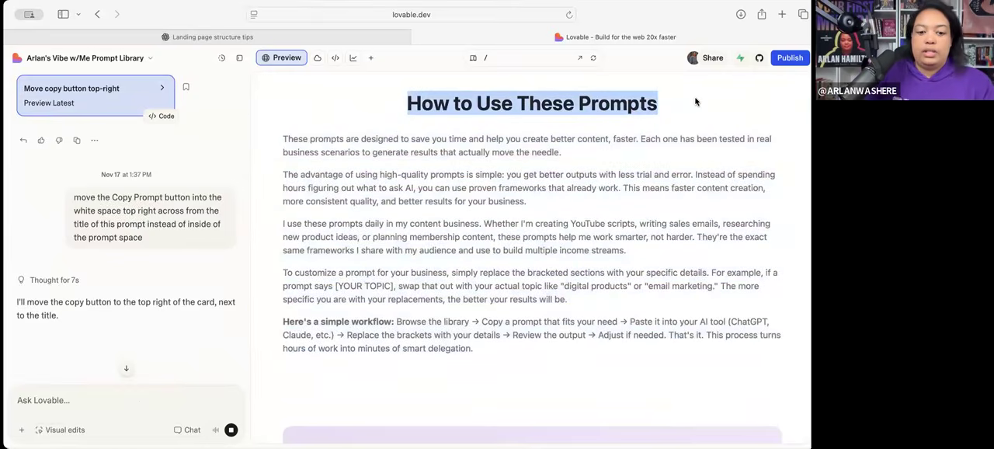
scroll(522, 229, up, 5)
scroll(523, 229, up, 10)
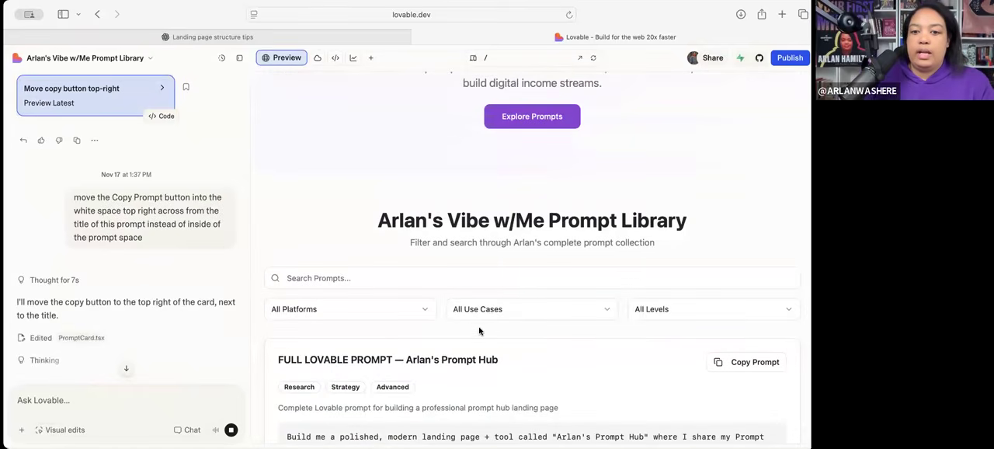
- Refresh the preview, test the card's Copy Prompt button, and look down to the "How to Use These Prompts" section
scroll(435, 356, down, 3)
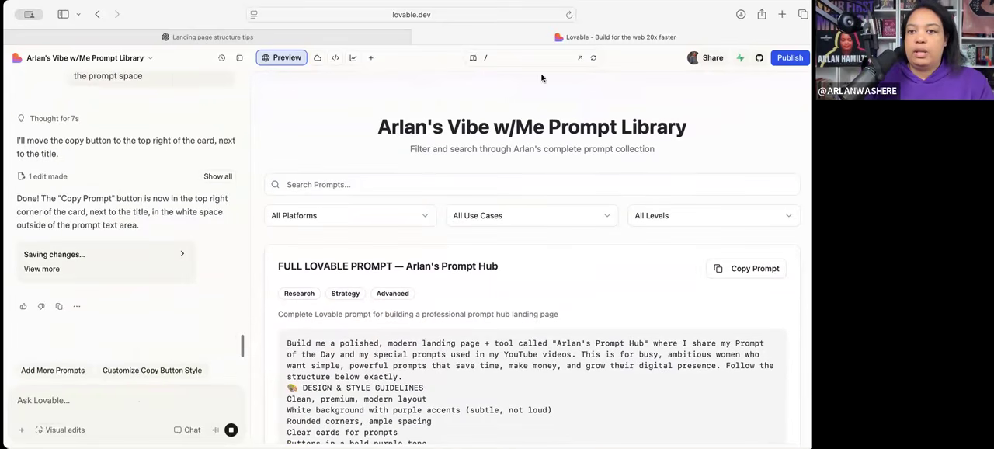
click(594, 60)
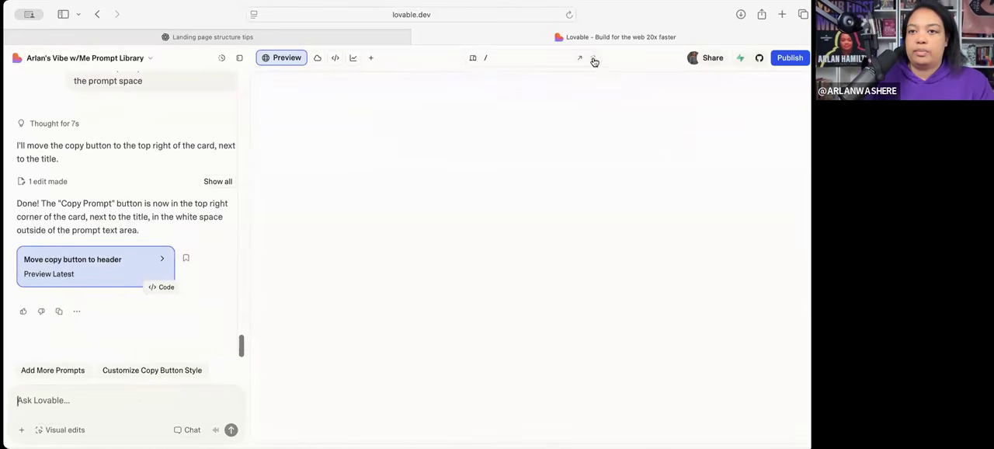
scroll(609, 239, down, 3)
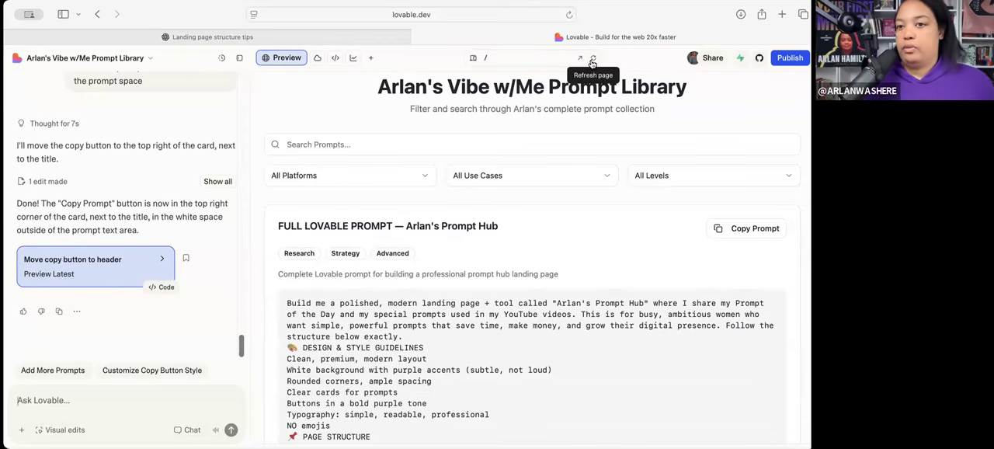
click(737, 235)
scroll(657, 279, down, 5)
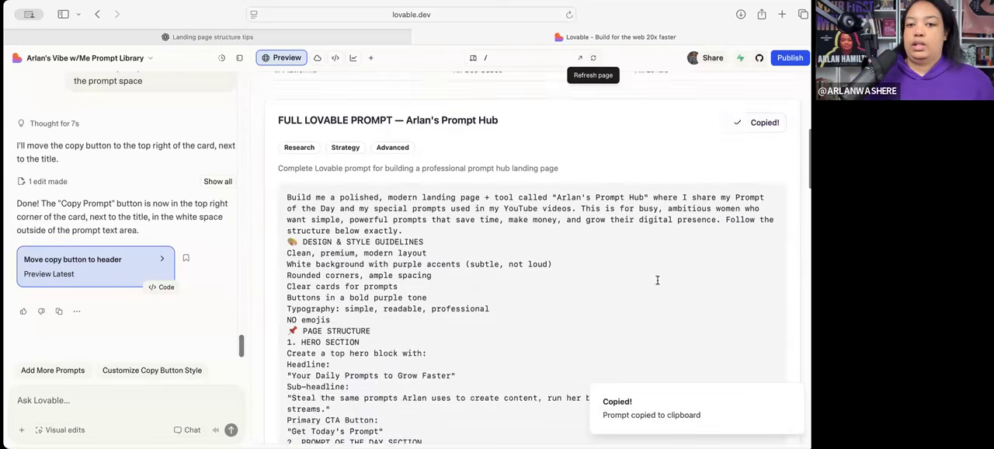
scroll(614, 306, up, 6)
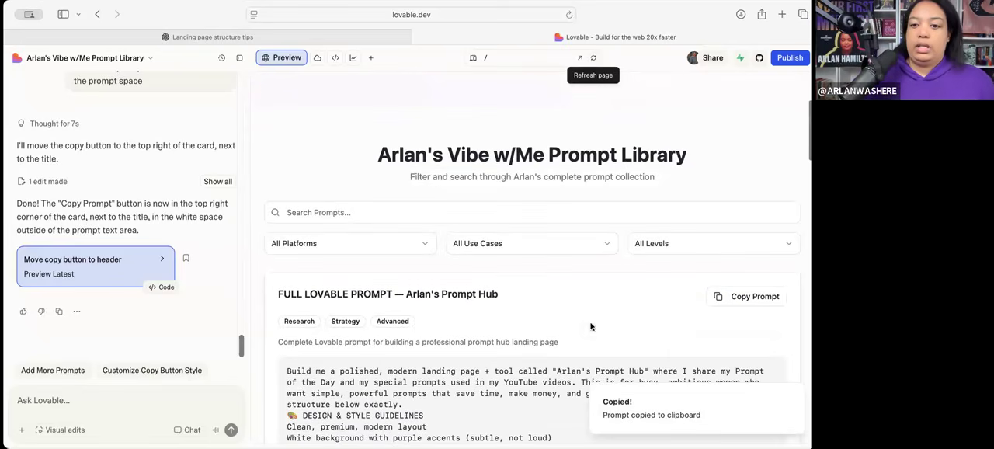
scroll(590, 326, down, 20)
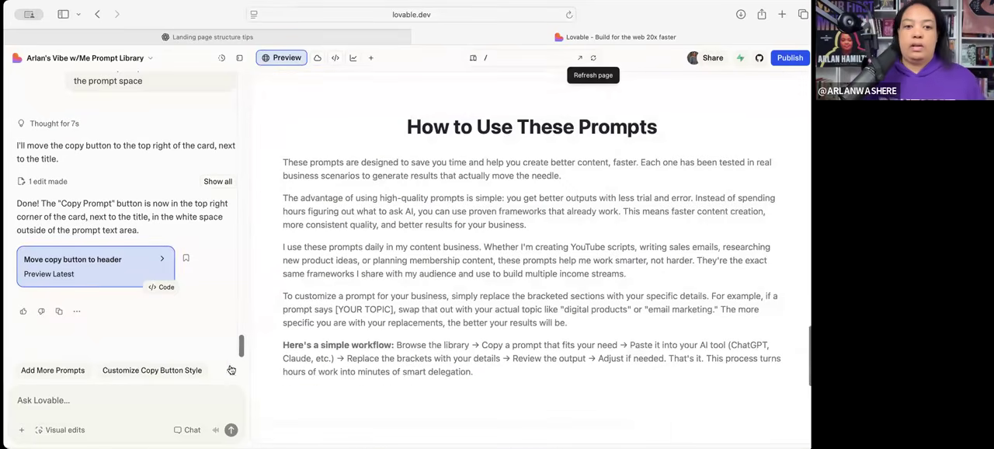
click(110, 400)
text(move)
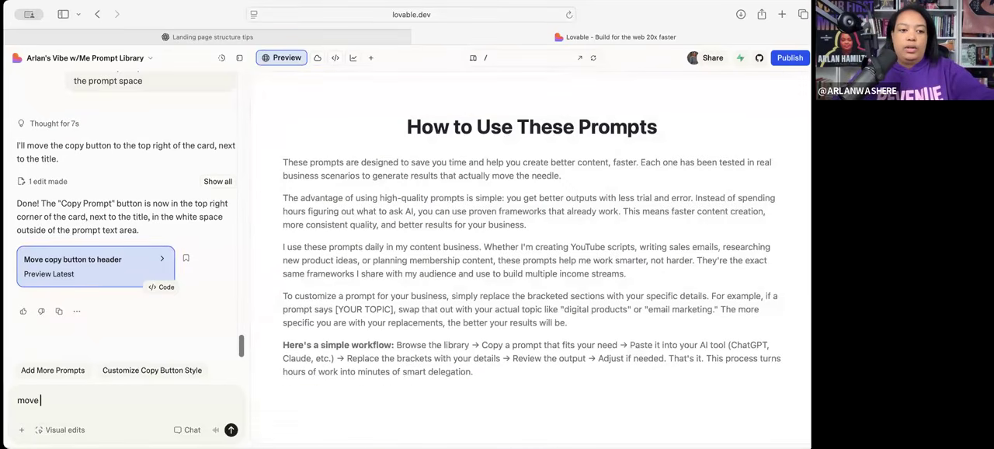
text(the)
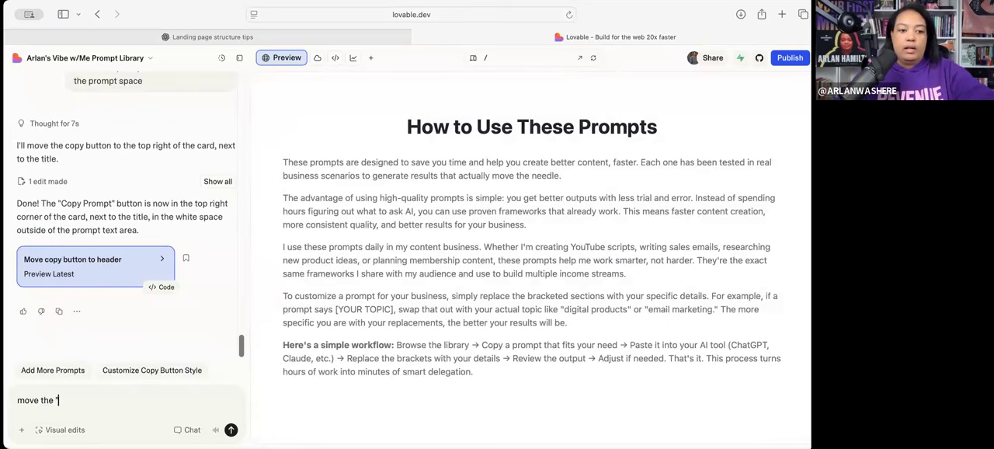
text( ")
key(super+v)
key(super+a)
scroll(85, 310, up, 10)
scroll(125, 346, up, 15)
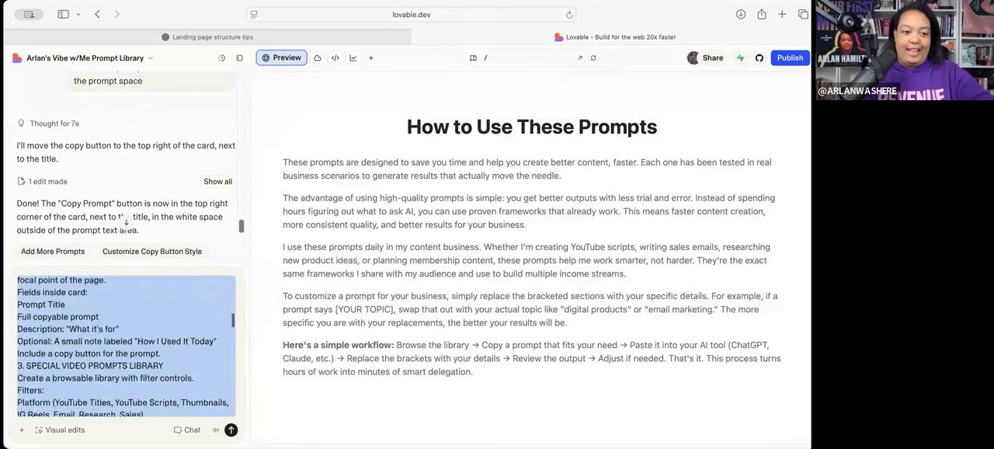
key(BackSpace)
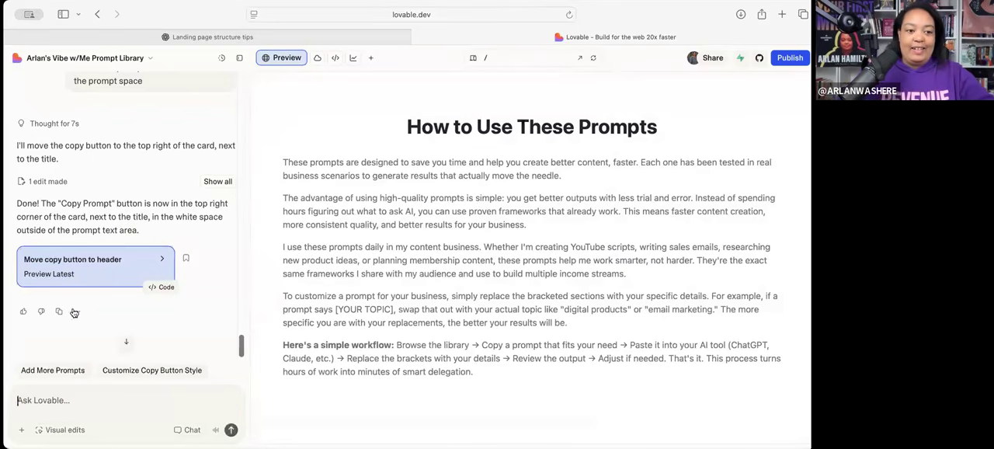
- Draft the request "Move the "How to Use These Prompts" section to above the prompt section, and make it a popup instead of how it is now."
drag(657, 132, 402, 132)
click(150, 397)
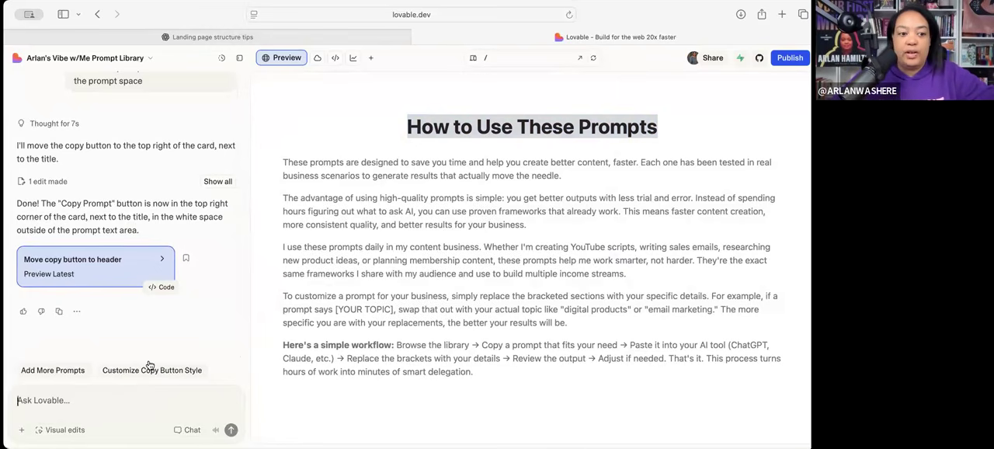
text(Move teh)
text(he ")
key(cmd+v)
text(" section )
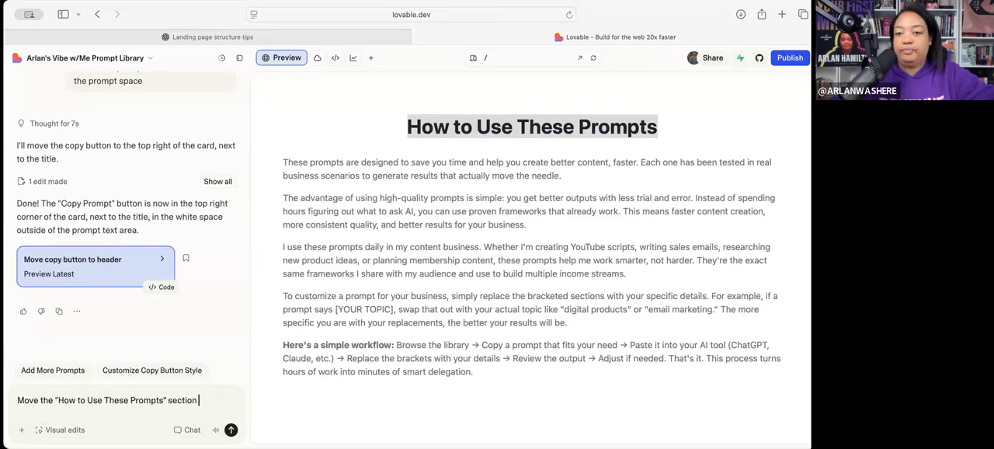
text(to the top)
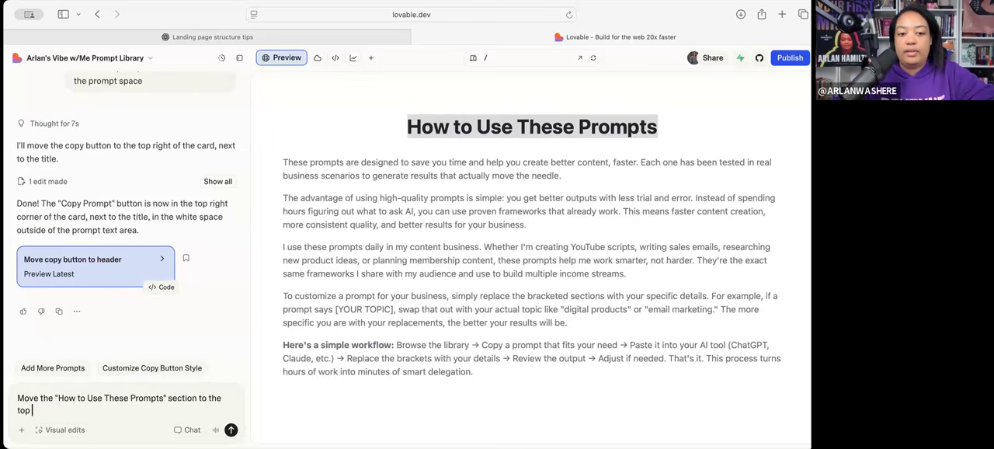
key(BackSpace)
key(BackSpace)
key(BackSpace)
key(BackSpace)
key(BackSpace)
key(BackSpace)
key(BackSpace)
text(above the)
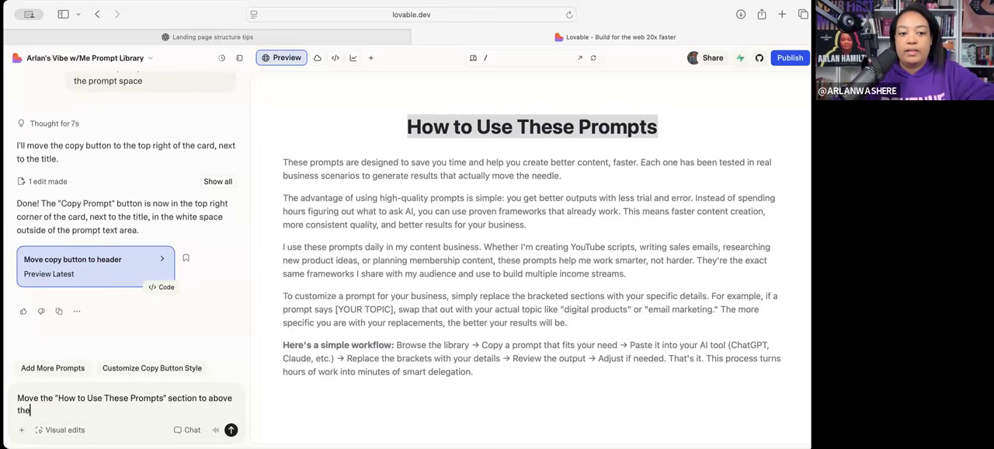
text( prompt section)
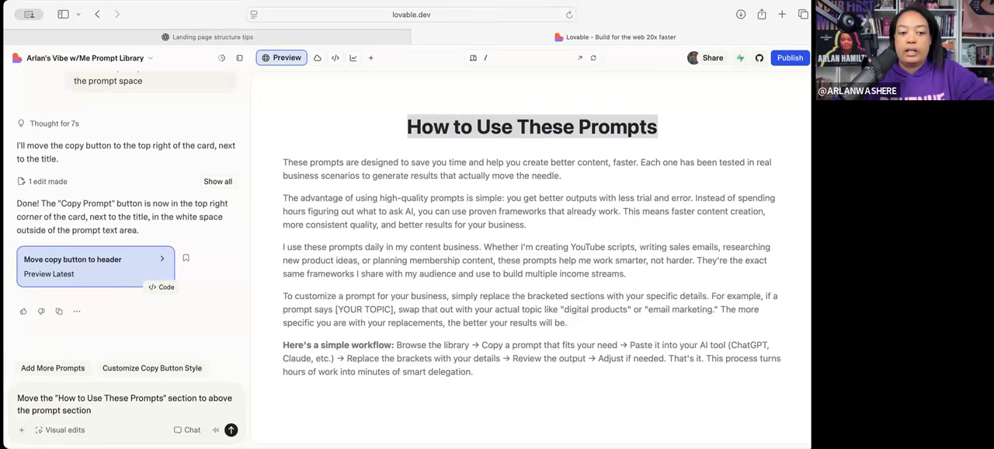
text(, and make it a)
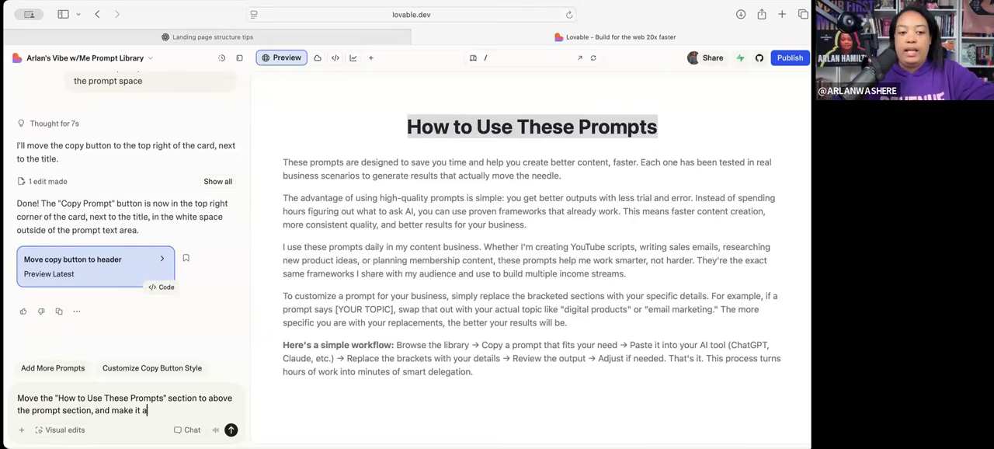
text( popup instead of)
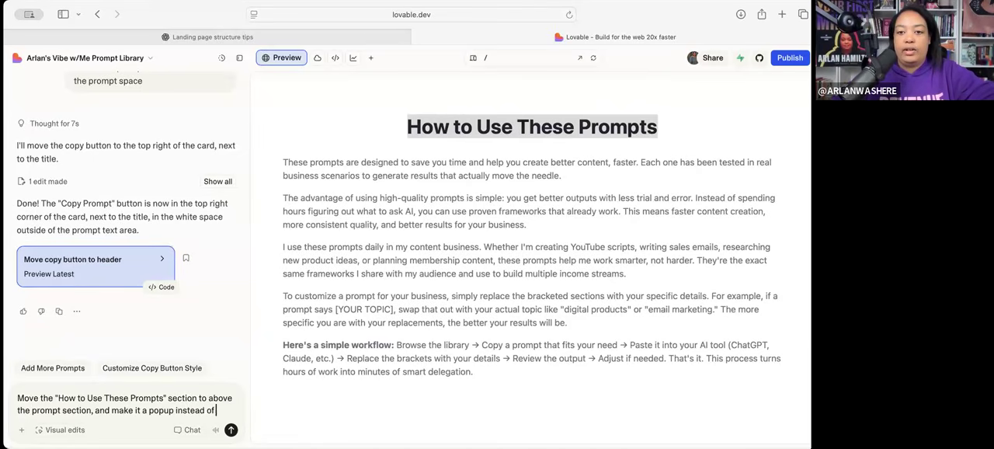
text( how it is now.)
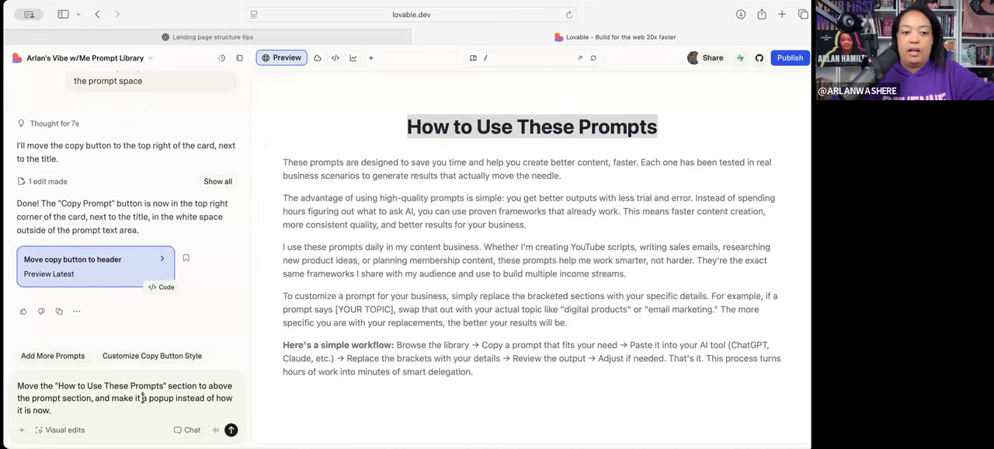
- Reword the request so it says "make the title/words lead to a popup", and send it to Lovable
key(BackSpace)
key(BackSpace)
key(BackSpace)
key(BackSpace)
text(the ti)
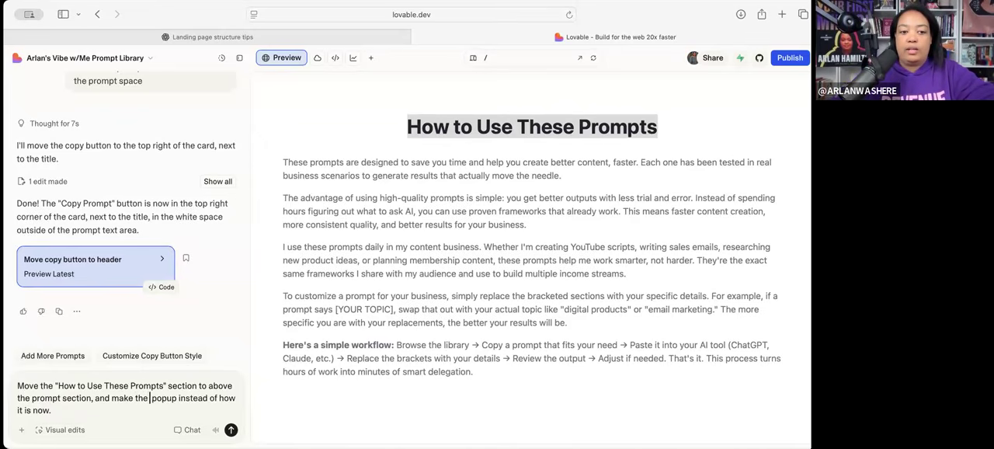
text(tle/words )
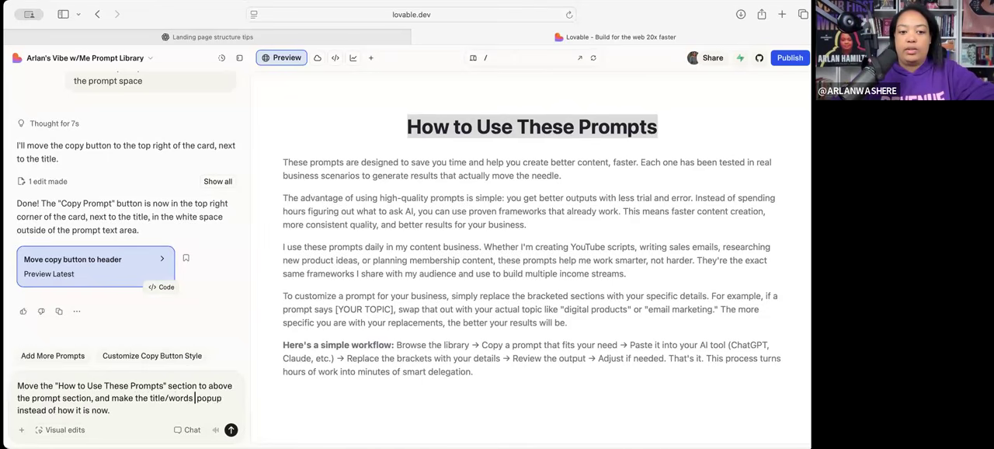
text(lead to a)
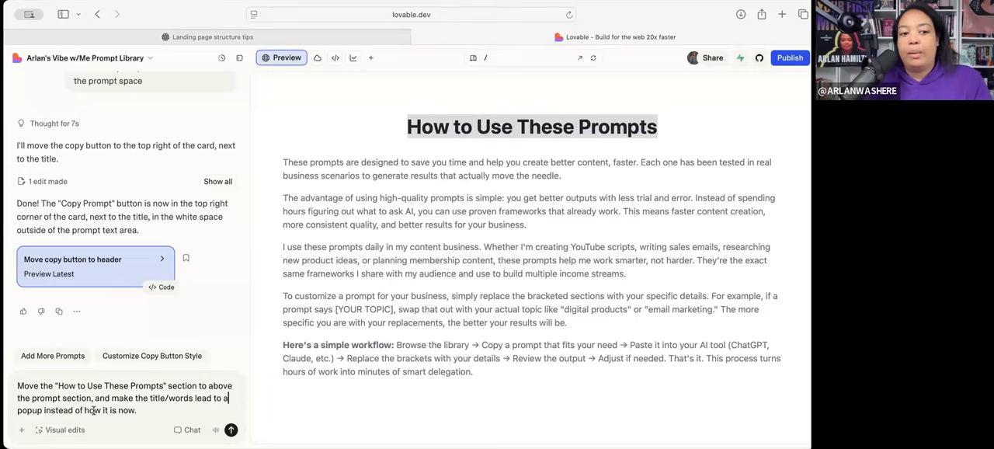
click(231, 432)
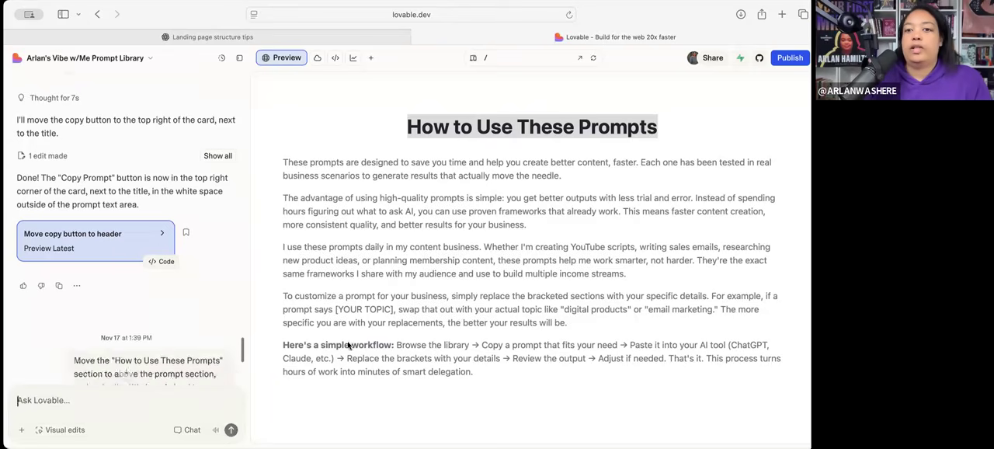
- Look through the landing page preview from the hero section down to the Prompt Shop in a Box blurb and footer call-to-action
scroll(351, 341, up, 15)
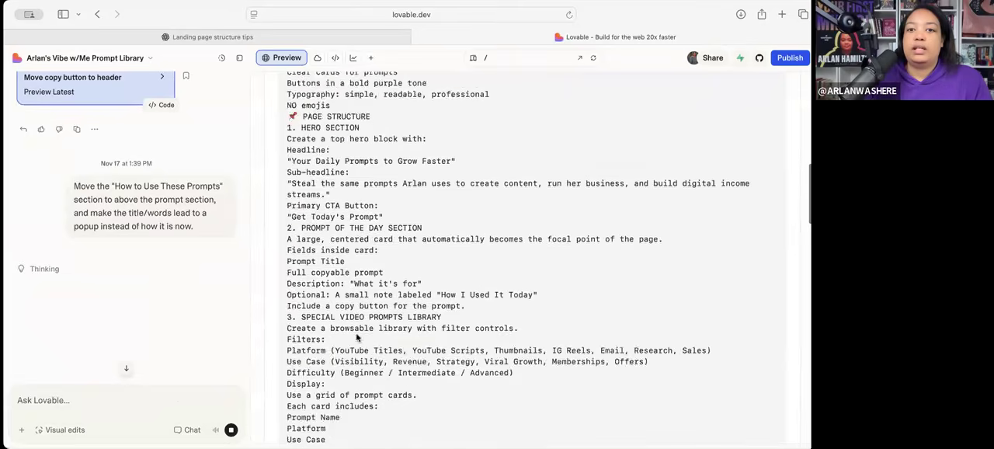
scroll(356, 336, down, 2)
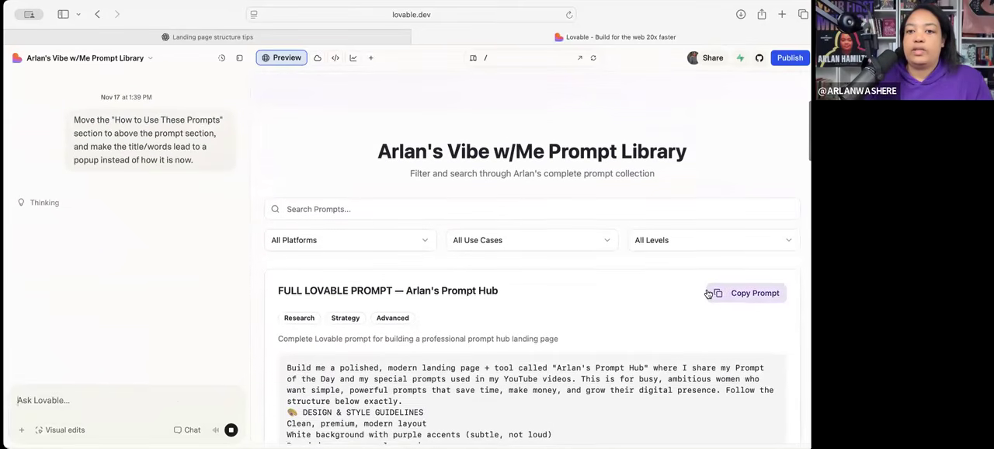
scroll(699, 289, up, 5)
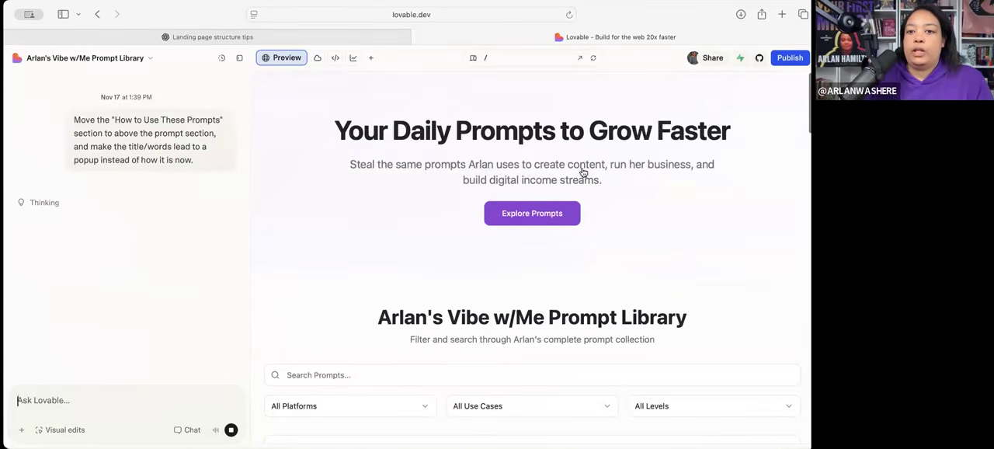
scroll(532, 180, down, 1)
scroll(532, 330, down, 15)
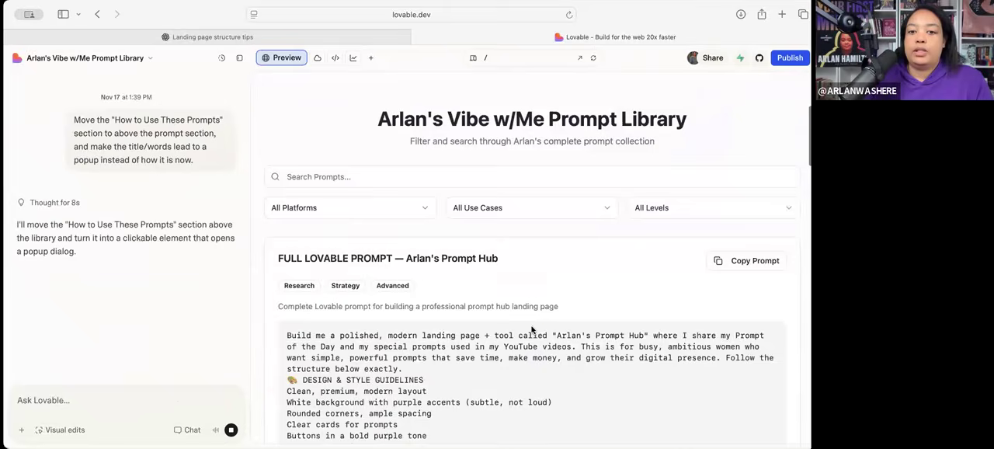
scroll(532, 331, down, 10)
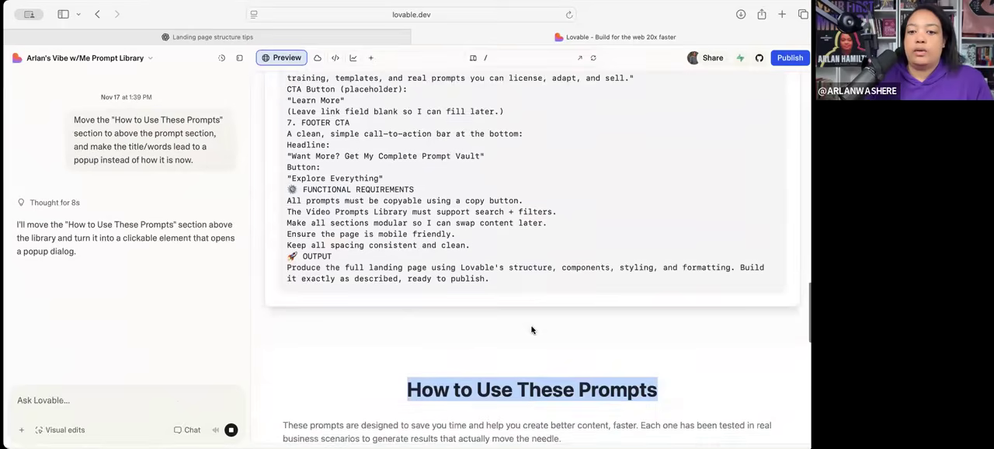
scroll(532, 330, down, 2)
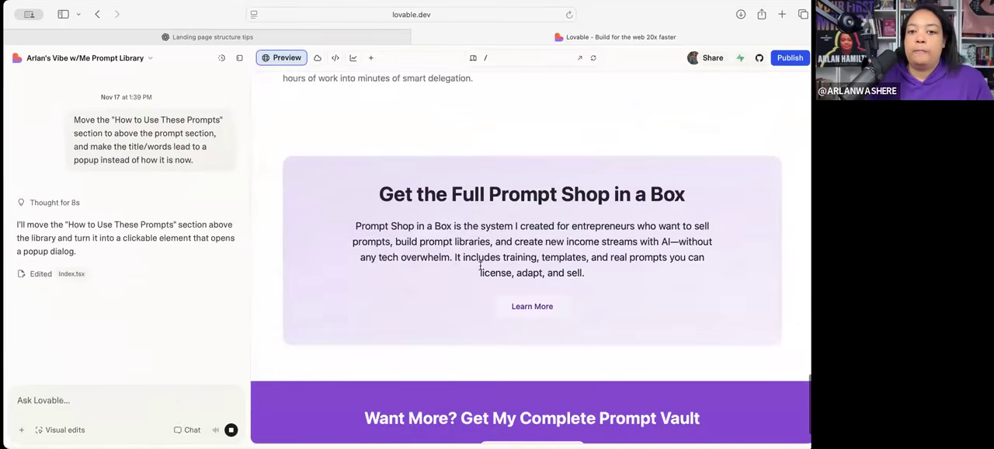
scroll(426, 246, down, 3)
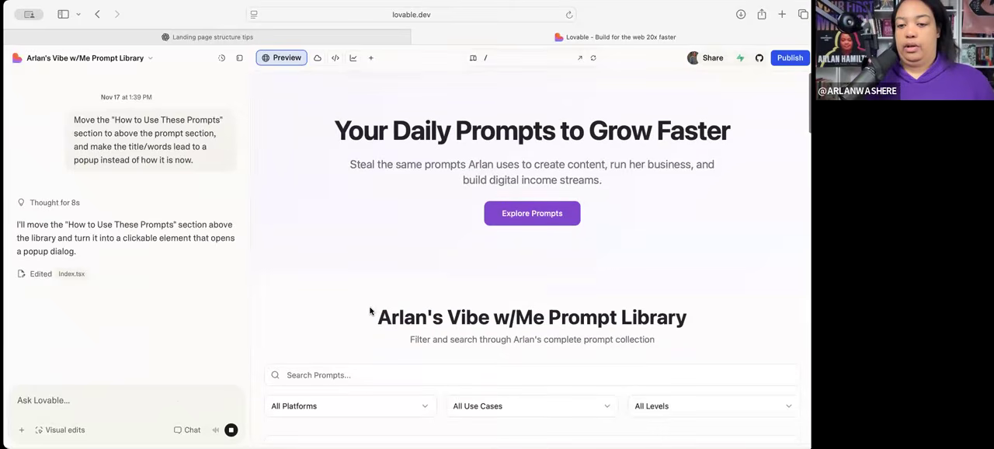
scroll(371, 312, down, 20)
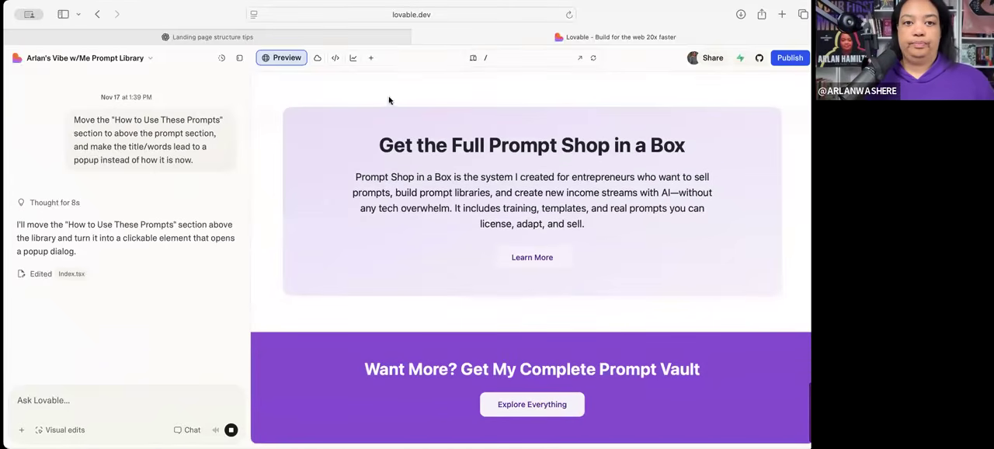
- Switch to the ChatGPT landing page structure chat and review its suggested sections, up to "Your Story as the Prompt Creator"
click(292, 36)
scroll(379, 244, up, 5)
scroll(379, 244, up, 5)
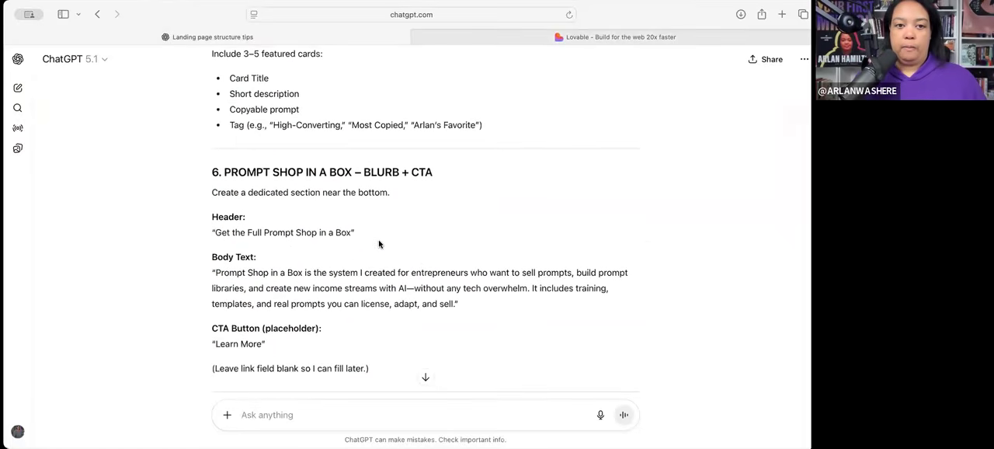
scroll(379, 244, up, 10)
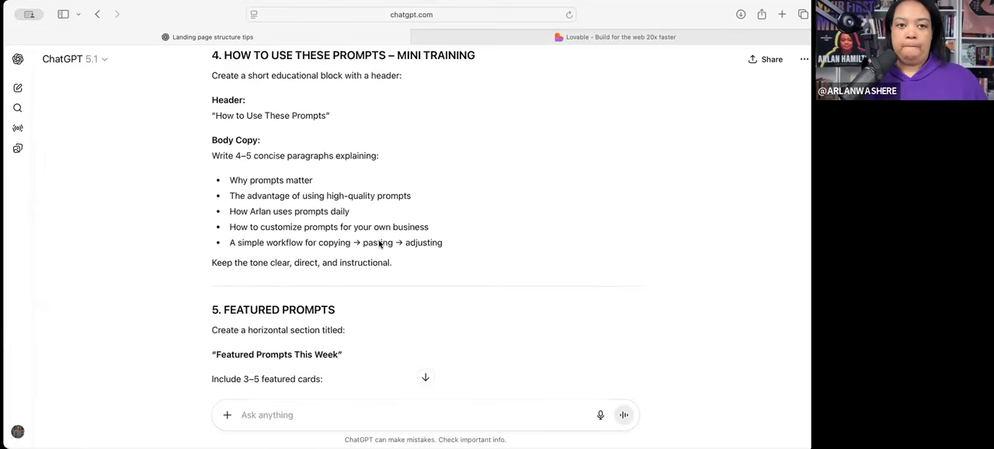
scroll(380, 244, down, 15)
scroll(379, 242, up, 8)
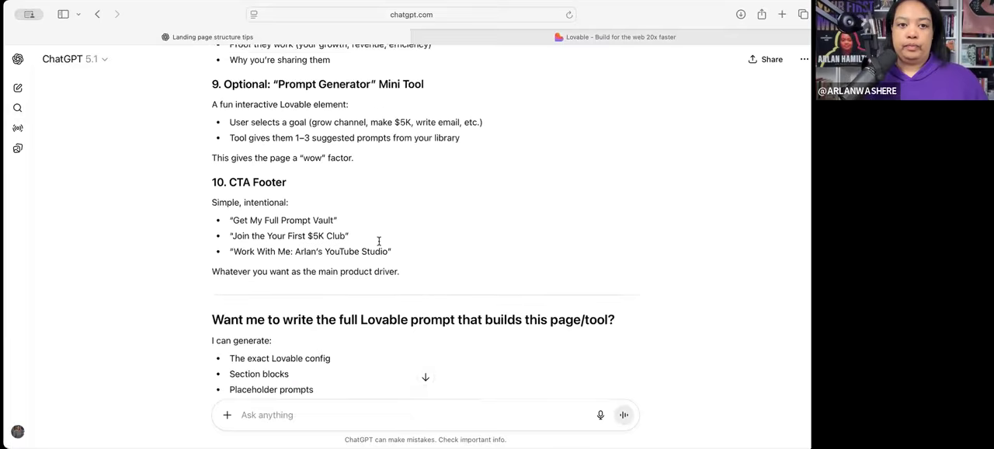
scroll(379, 241, up, 1)
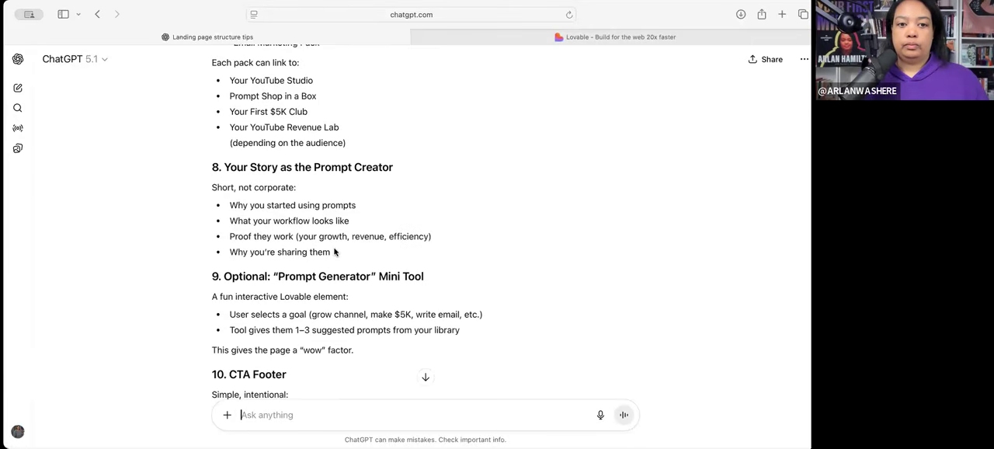
drag(237, 185, 334, 253)
click(534, 58)
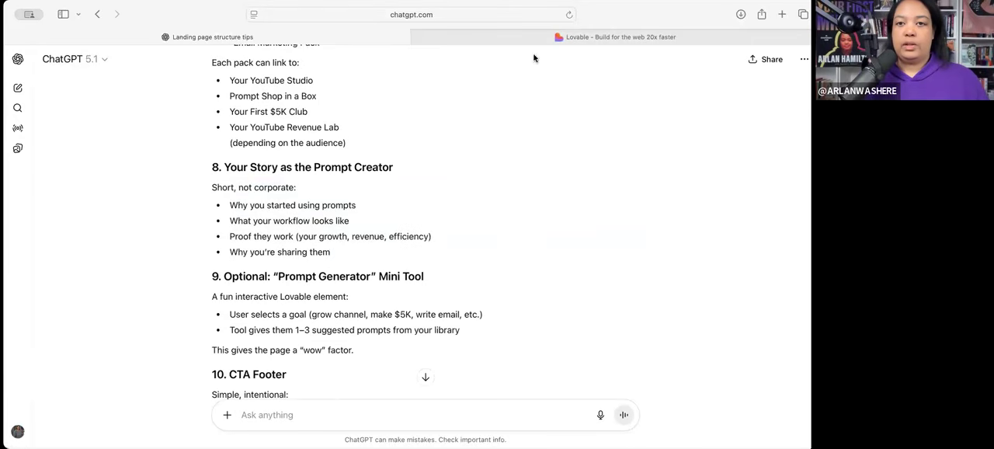
click(349, 231)
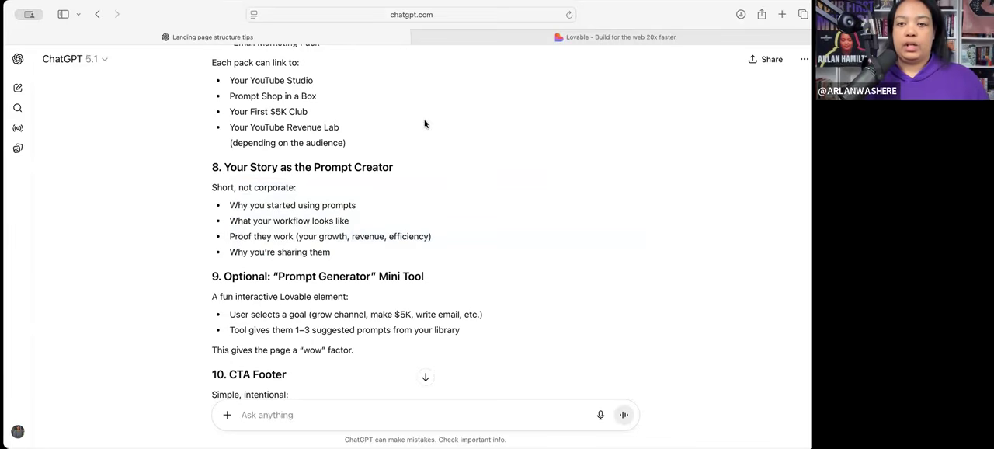
- Return to Lovable and examine the updated preview, from the Prompt Shop in a Box section up to the "How to Use These Prompts" element
click(495, 41)
click(506, 299)
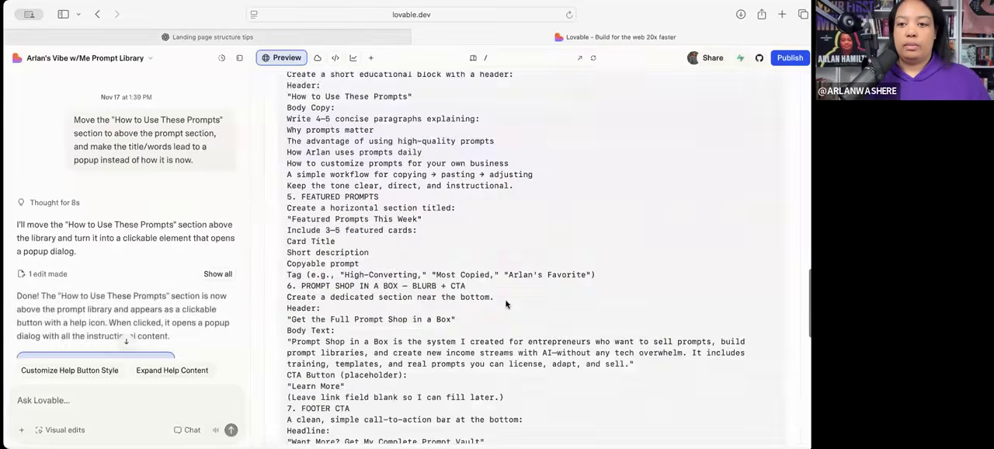
scroll(506, 304, down, 8)
scroll(434, 322, up, 1)
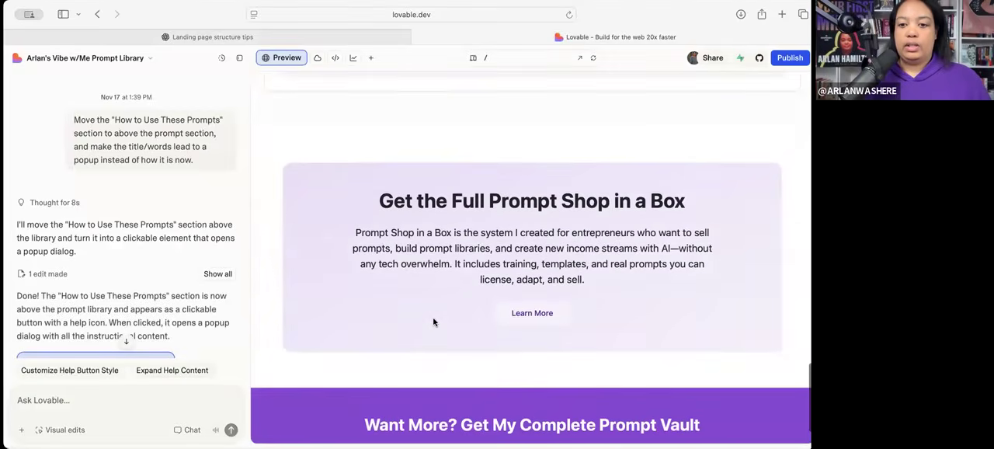
scroll(434, 322, up, 7)
scroll(434, 323, down, 8)
scroll(434, 322, up, 7)
scroll(434, 322, up, 10)
scroll(434, 322, down, 4)
scroll(434, 322, up, 5)
scroll(402, 253, down, 2)
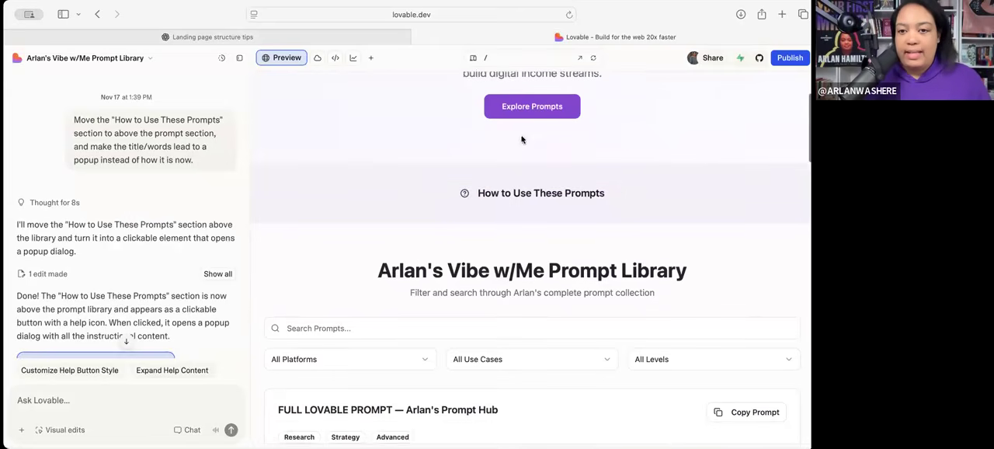
scroll(506, 191, up, 1)
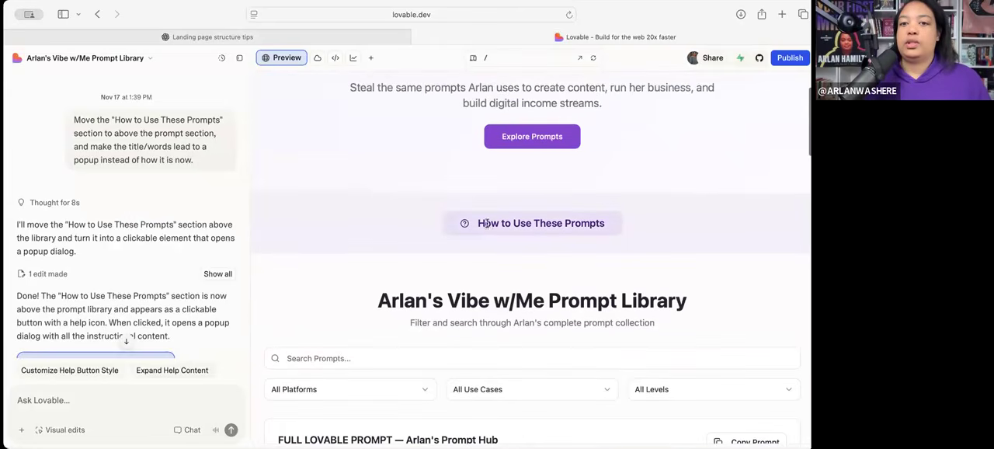
- Test the "How to Use These Prompts" popup by opening, reading and closing it, and check Lovable's reply about the change
click(487, 223)
scroll(446, 302, down, 2)
scroll(446, 302, up, 2)
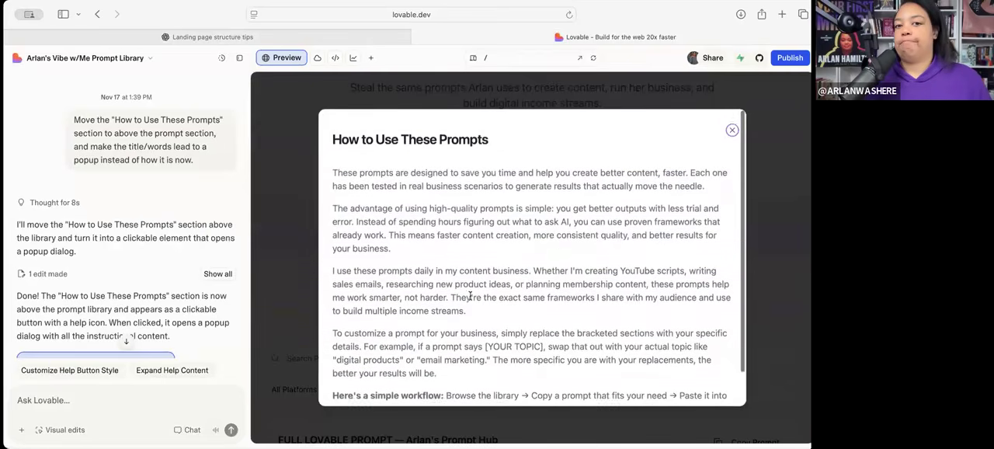
click(732, 124)
scroll(667, 262, down, 3)
scroll(666, 291, up, 3)
scroll(666, 291, down, 1)
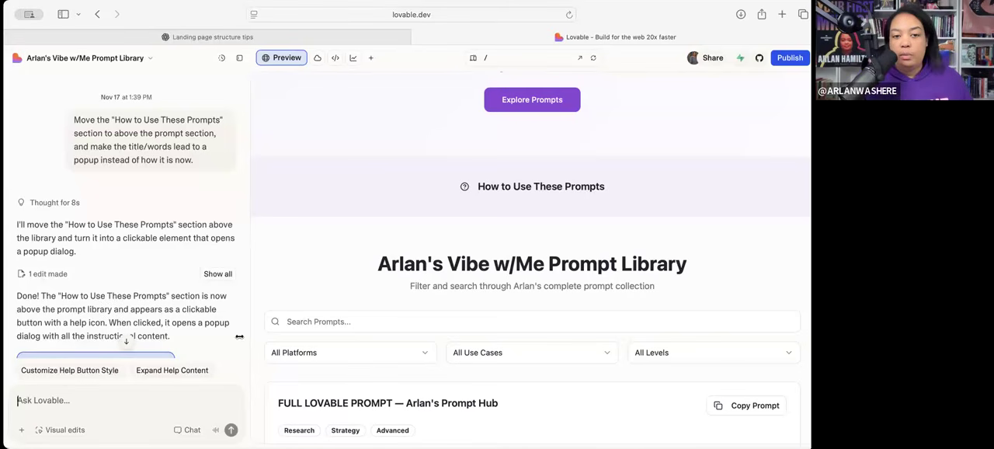
scroll(234, 294, down, 3)
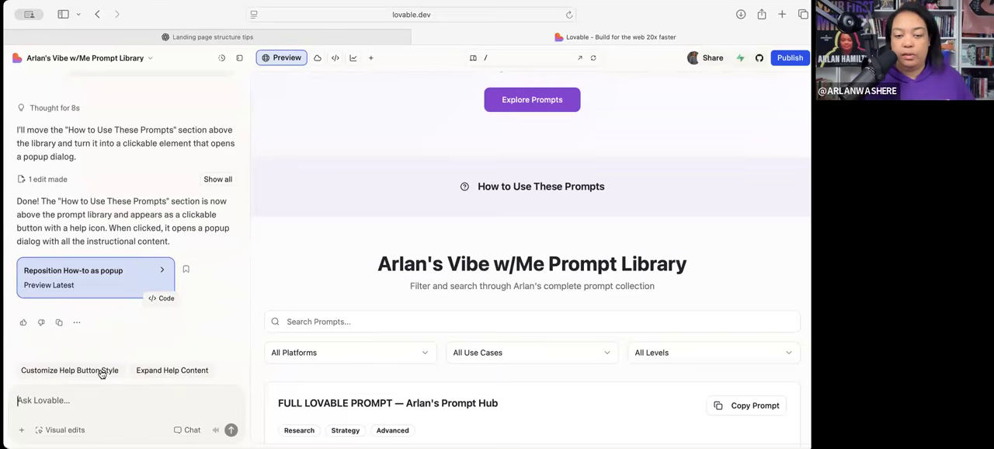
- Start a new Lovable chat request reading "Change the designs to a black background with purple"
click(82, 397)
text(Change the designs)
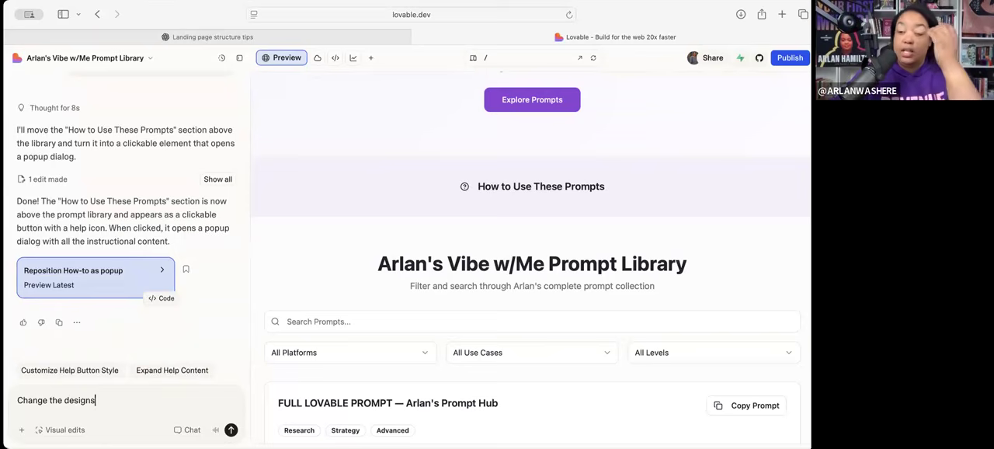
scroll(439, 342, up, 3)
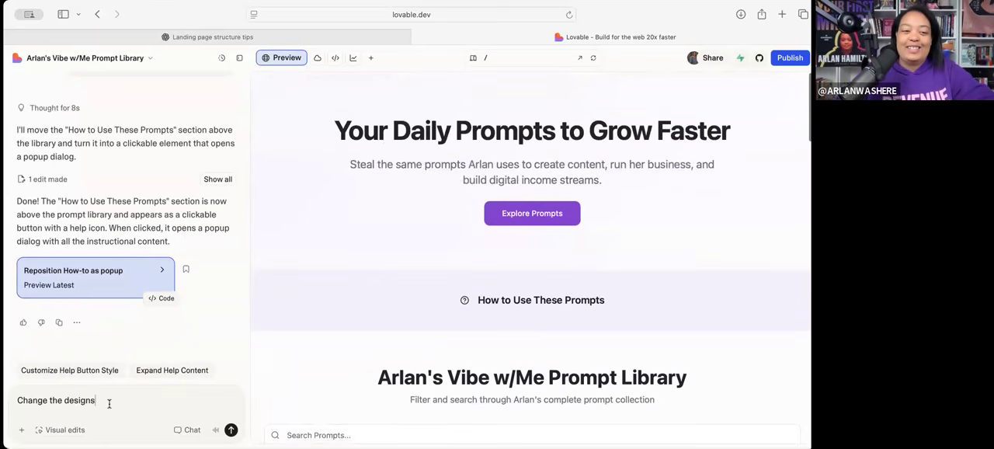
text(to a)
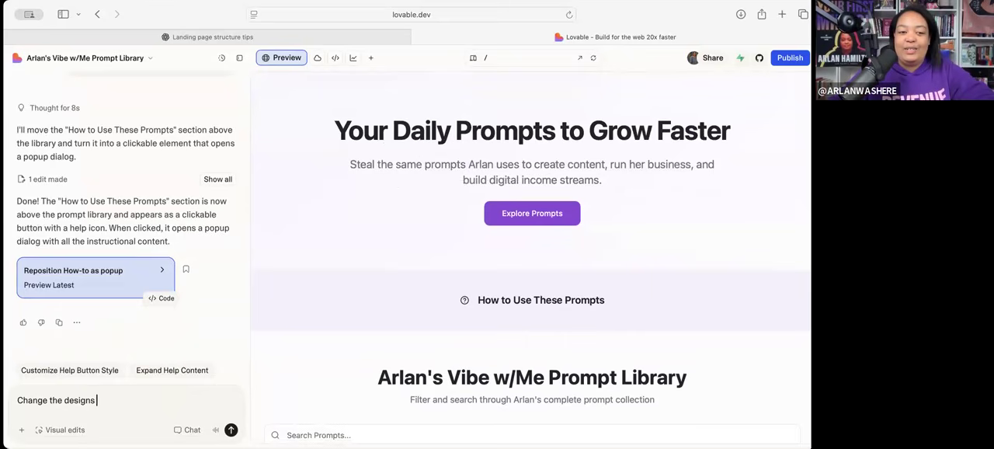
text( black bavck)
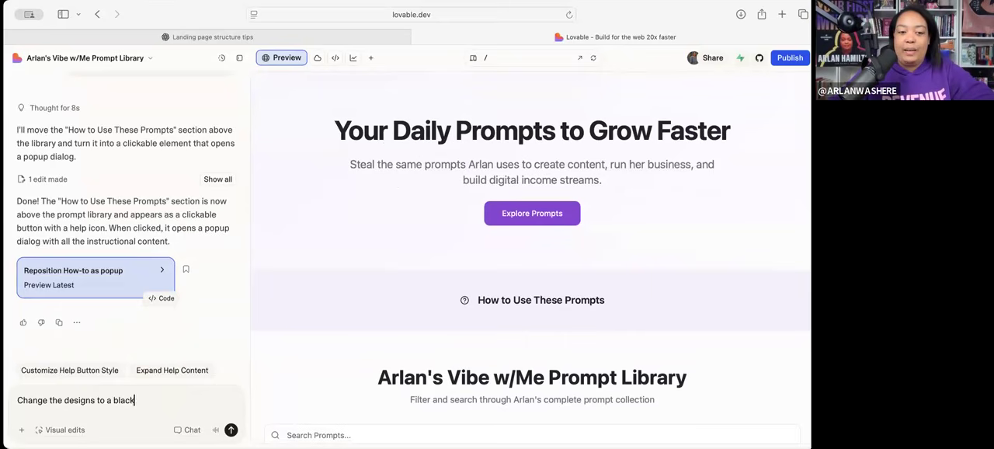
key(BackSpace)
key(BackSpace)
key(BackSpace)
text(ckgr)
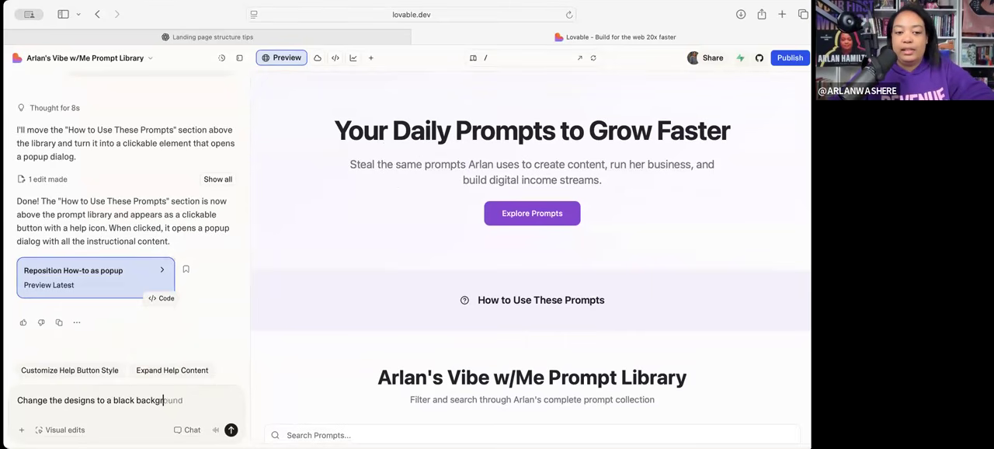
text(ound with purple gradient font )
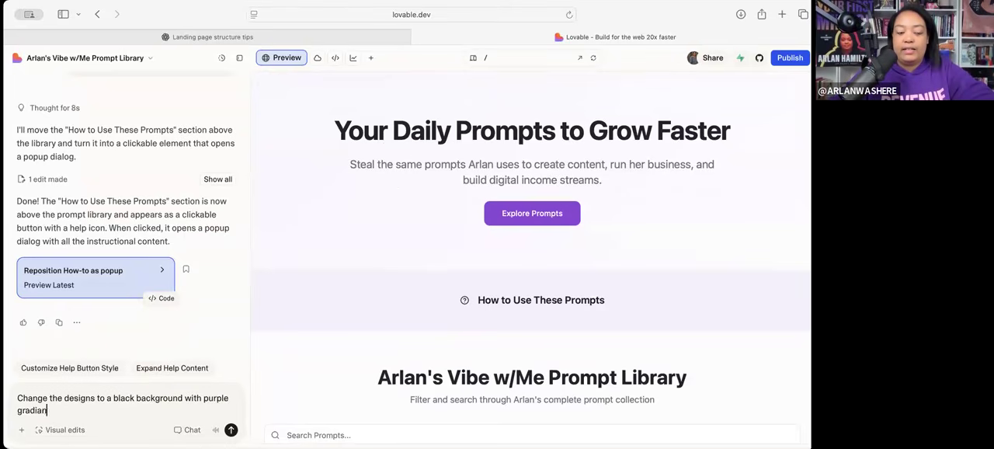
text(and pink )
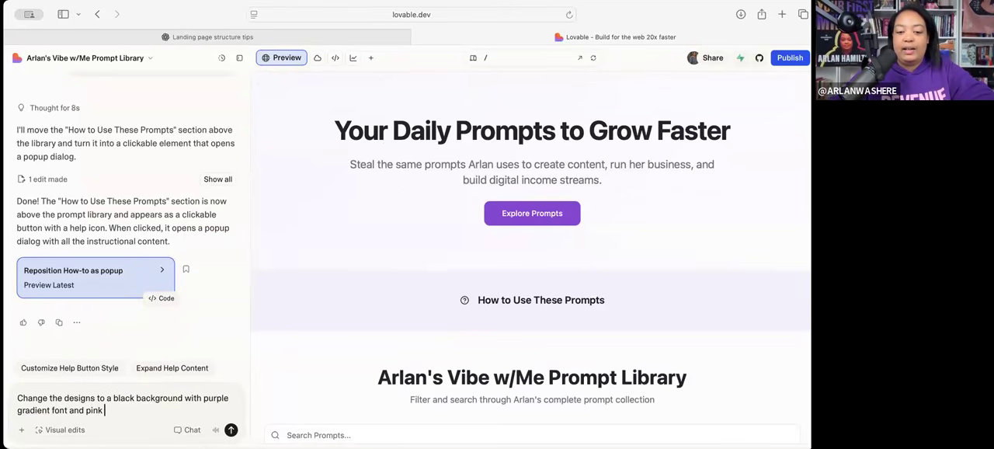
text(accentuation )
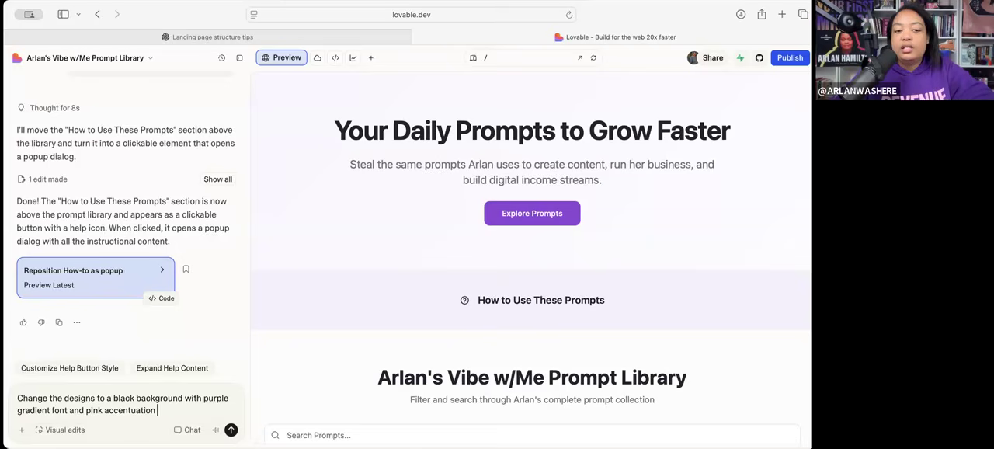
text(when neede)
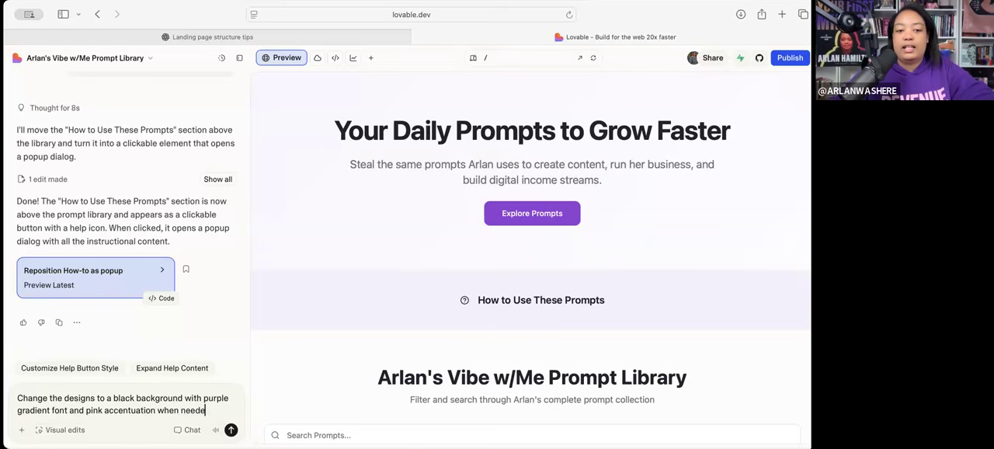
text(d. )
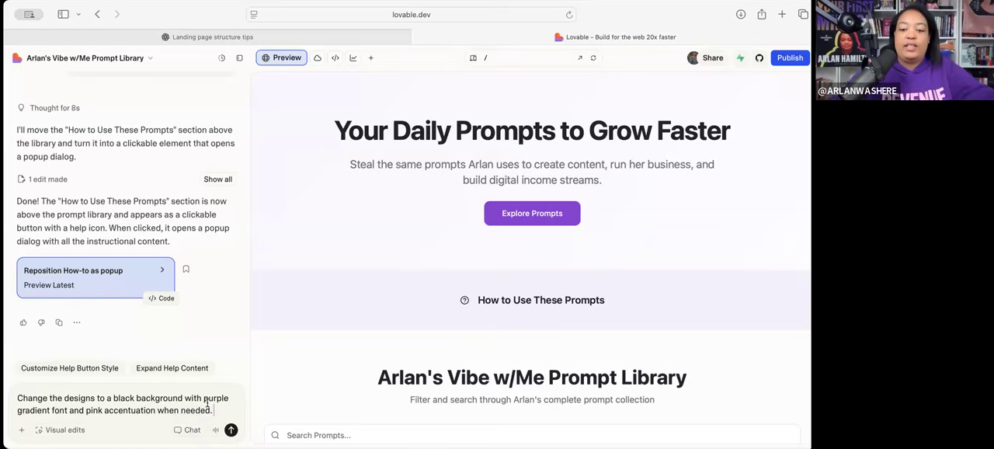
text(Make)
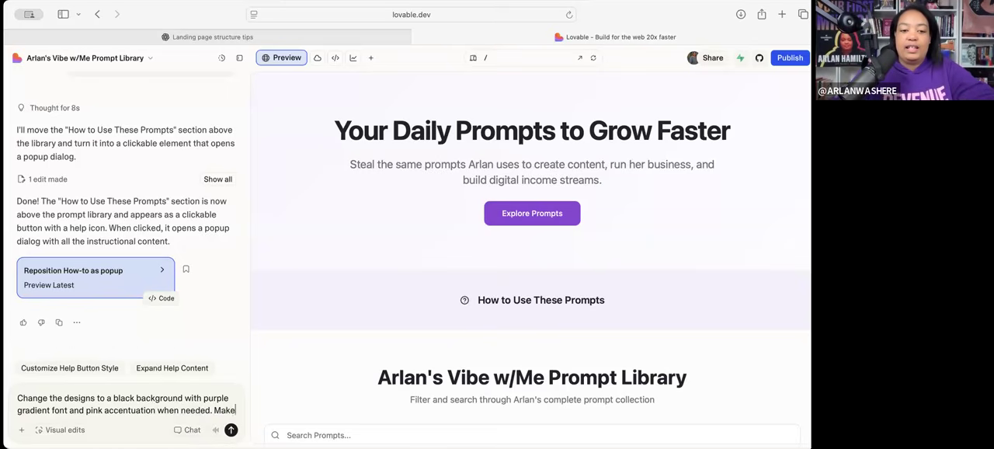
text( it look modern)
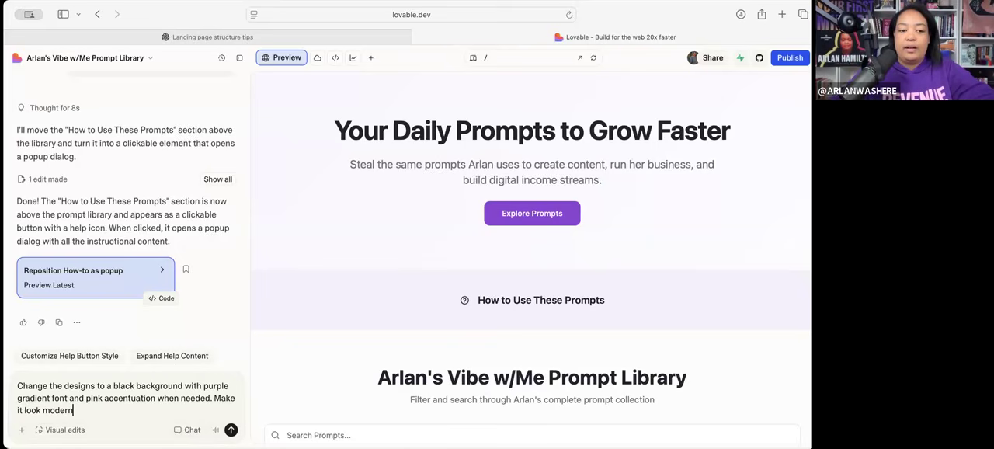
text( (without animation).)
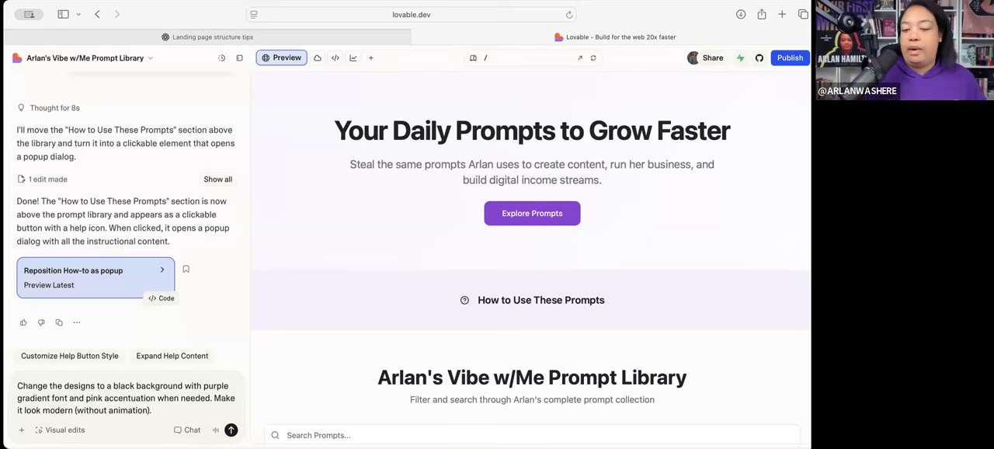
- Finish the design request with "Make it look modern (without animation)." and submit it to Lovable
key(Return)
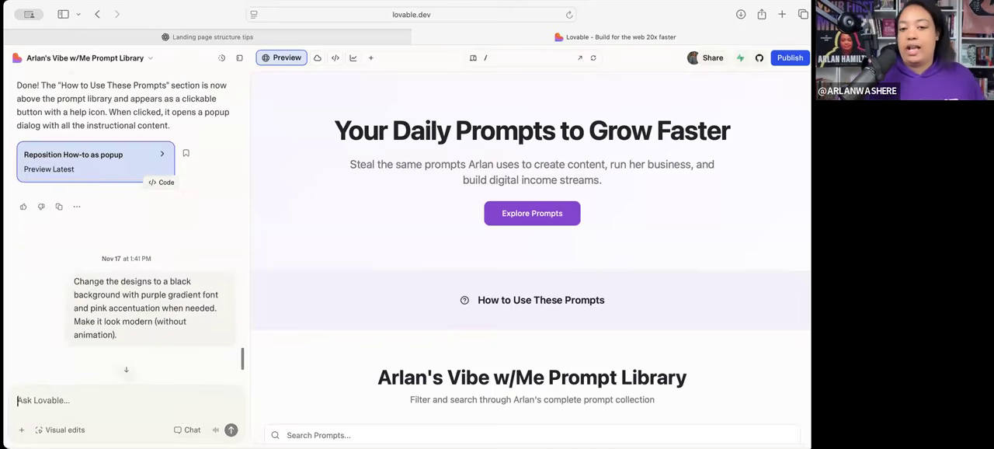
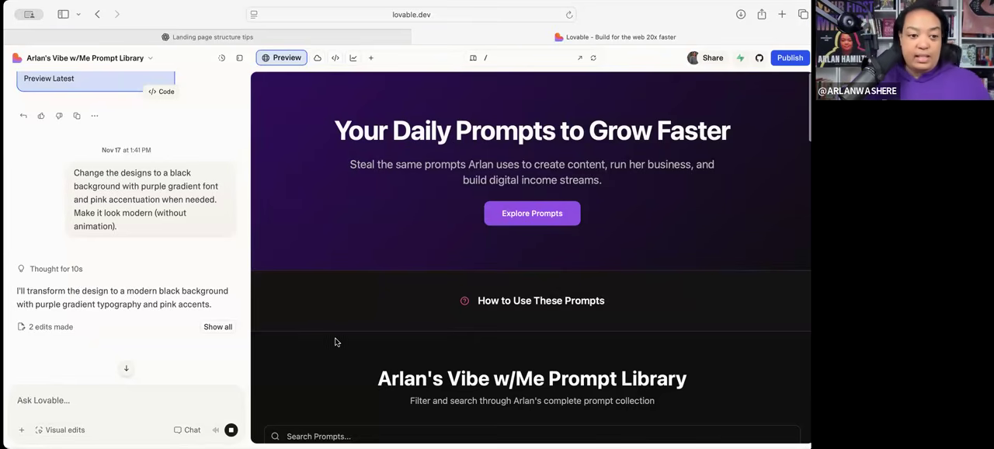
- Examine the restyled preview from the hero section down to the Prompt Vault section and back up while Lovable applies the redesign
scroll(168, 313, down, 3)
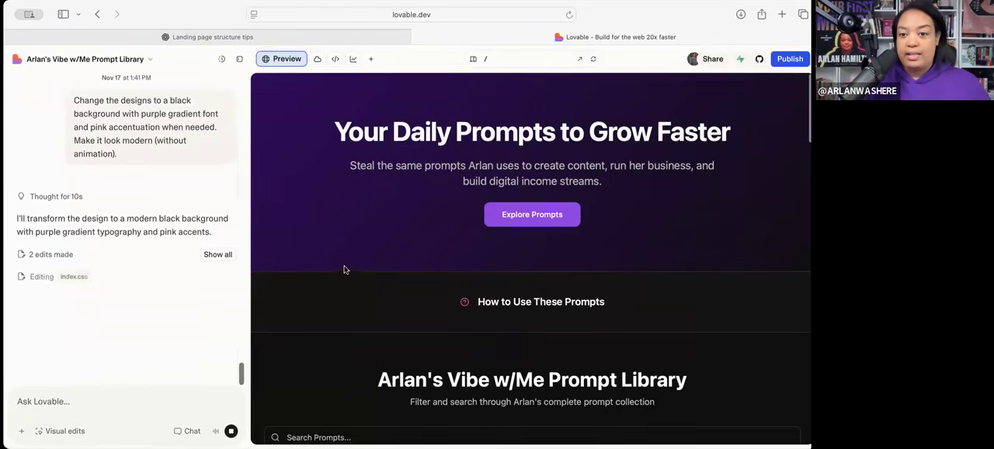
scroll(353, 298, down, 3)
scroll(352, 301, up, 3)
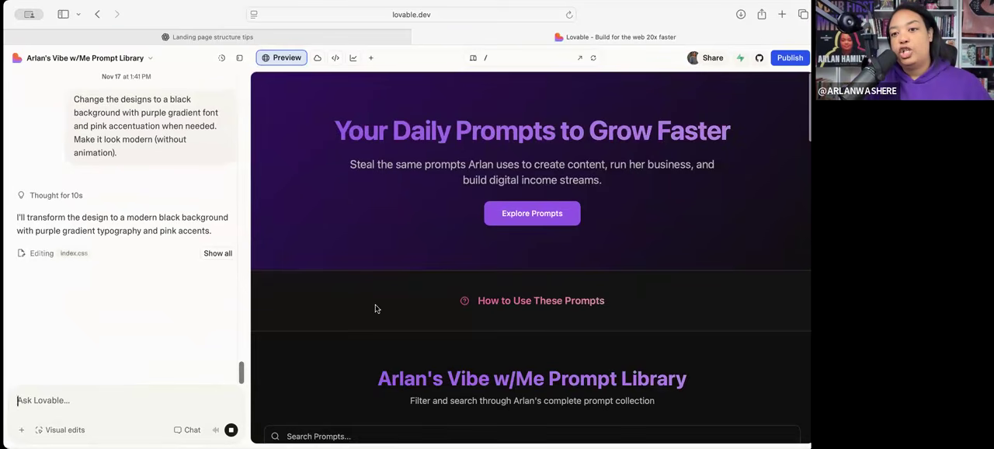
scroll(389, 321, down, 2)
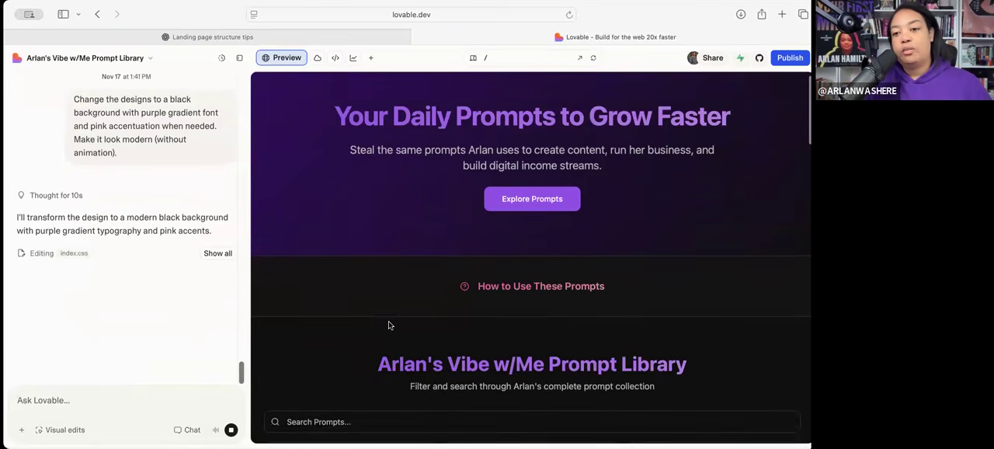
scroll(389, 323, down, 5)
scroll(389, 322, down, 10)
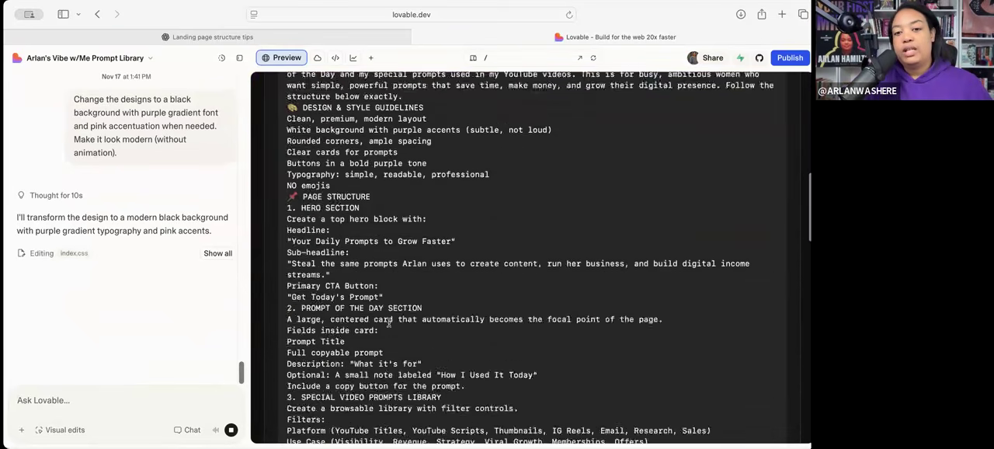
scroll(390, 325, down, 8)
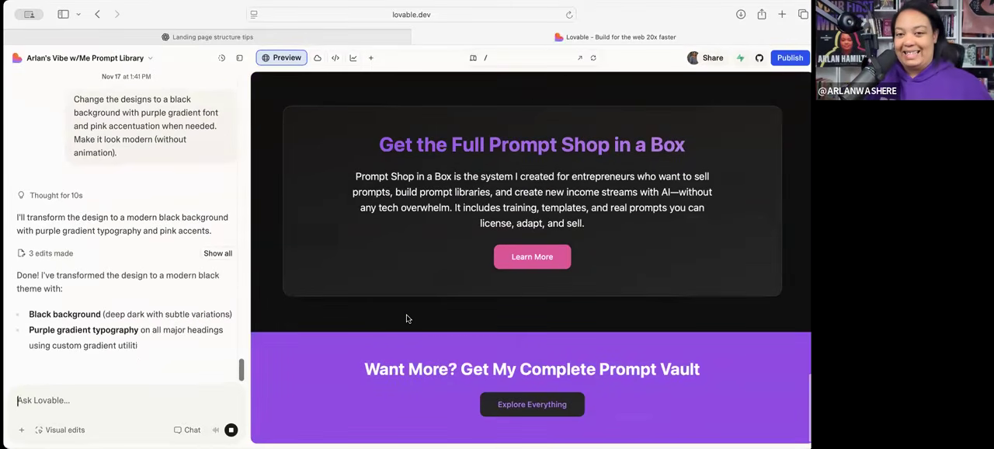
scroll(407, 319, up, 8)
scroll(407, 319, up, 10)
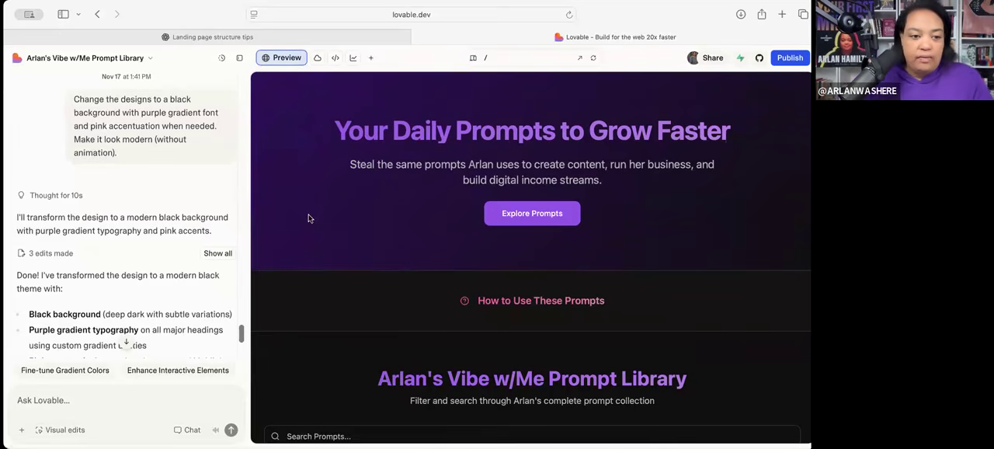
- Read Lovable's summary of the dark theme redesign, briefly expanding and collapsing its list of edits
scroll(132, 303, down, 4)
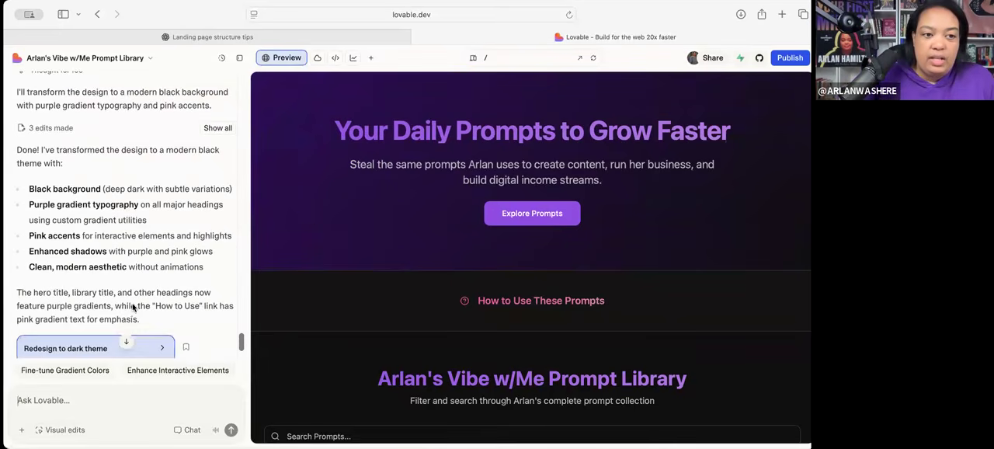
scroll(184, 160, up, 3)
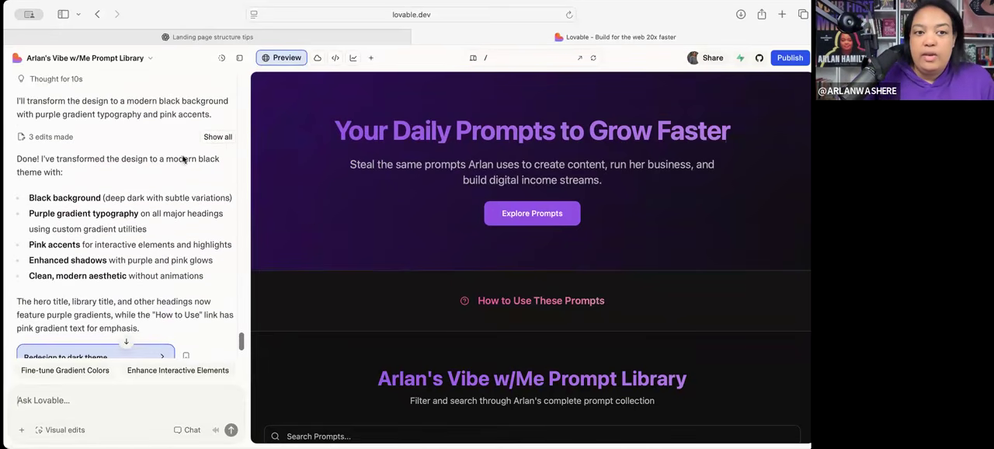
click(214, 136)
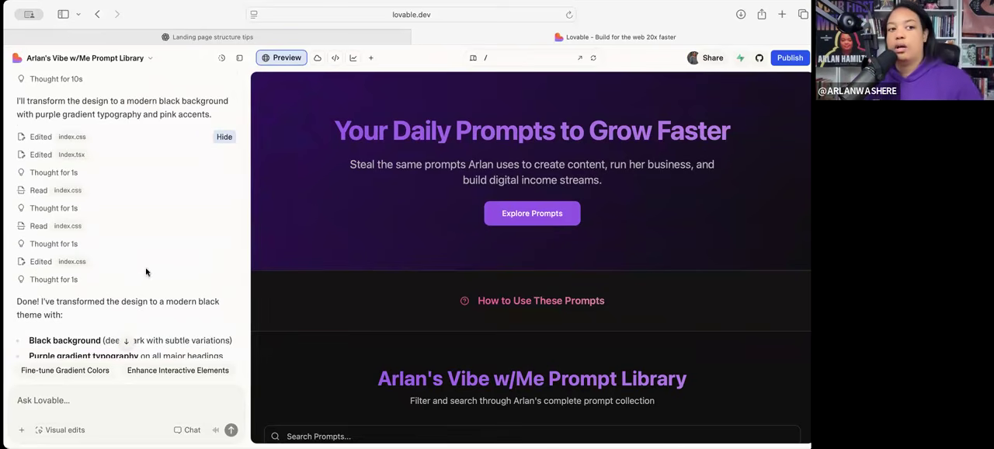
click(224, 137)
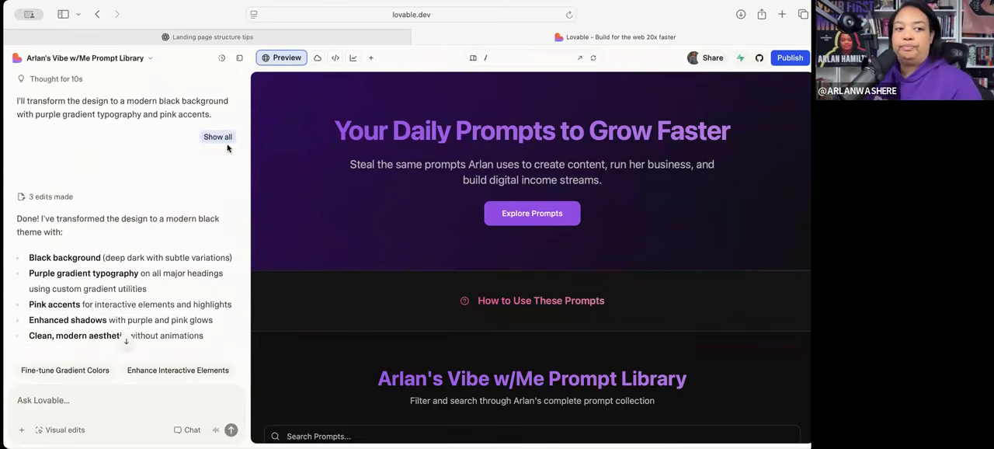
scroll(309, 275, down, 1)
scroll(145, 278, down, 3)
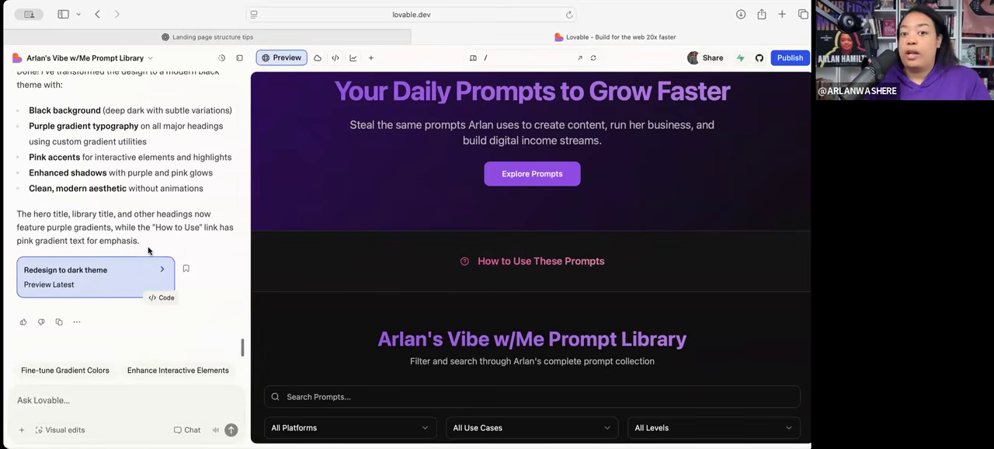
- Review the chat history between the "Redesign to dark theme" and "Reposition How-to as popup" versions
scroll(148, 253, up, 1)
scroll(293, 287, up, 1)
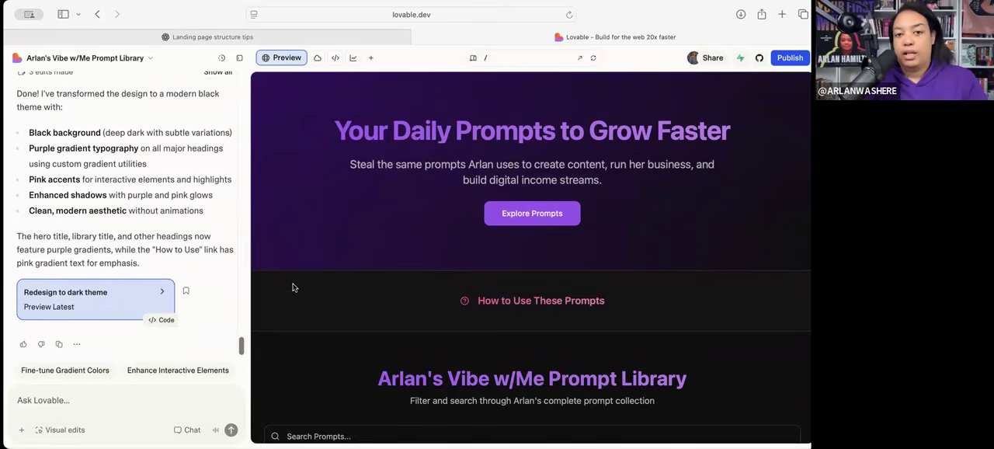
scroll(192, 261, up, 10)
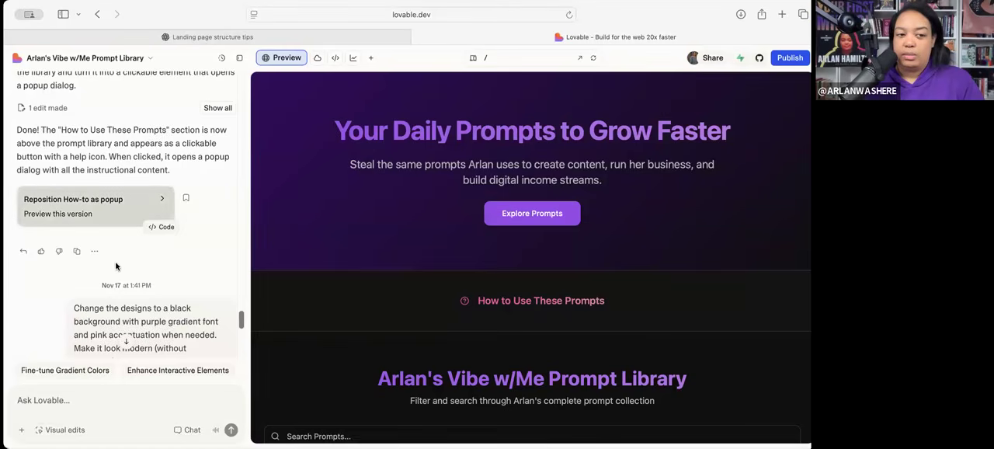
scroll(116, 267, down, 5)
scroll(132, 296, up, 8)
scroll(132, 296, down, 2)
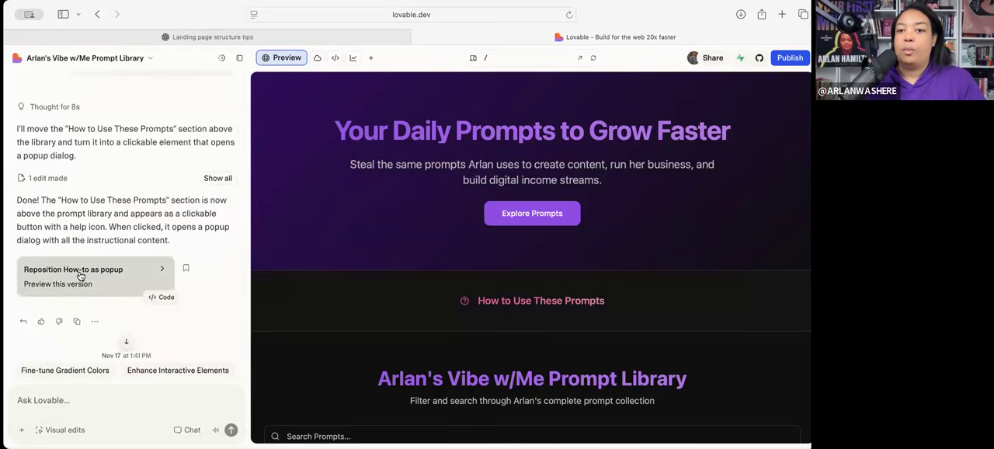
scroll(191, 267, up, 5)
scroll(192, 264, up, 4)
scroll(191, 248, down, 10)
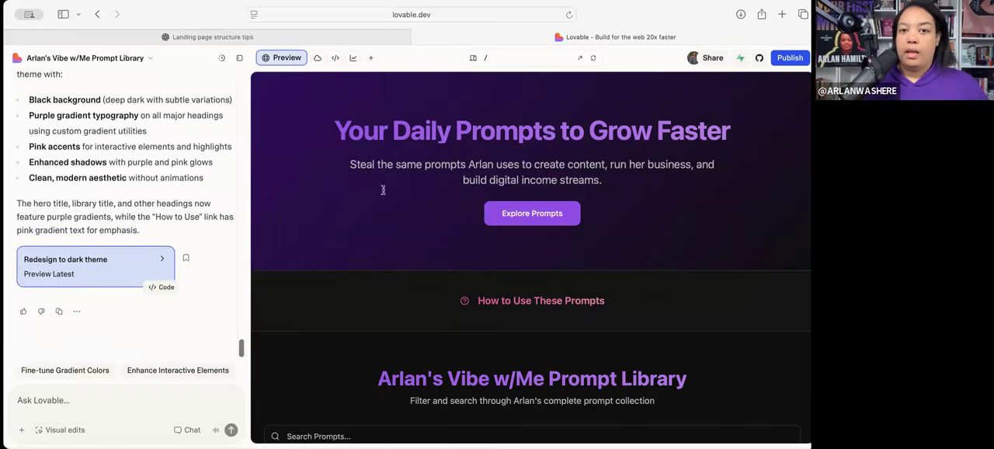
- Test the Explore Prompts button in the preview and look over the hero and prompt library sections
click(512, 217)
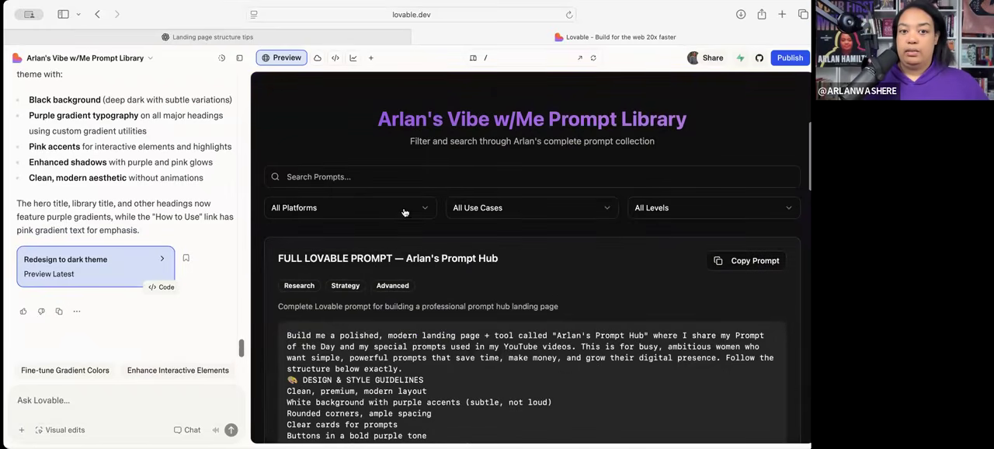
scroll(396, 251, up, 5)
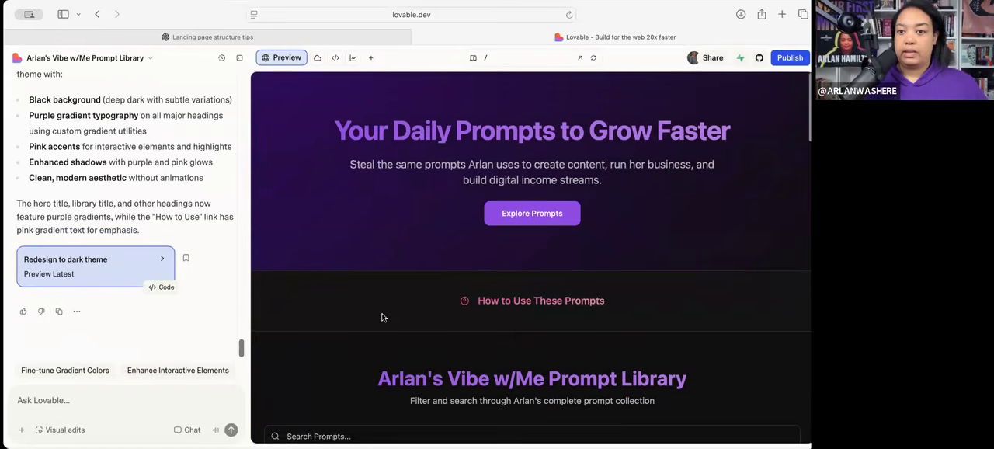
scroll(382, 317, down, 1)
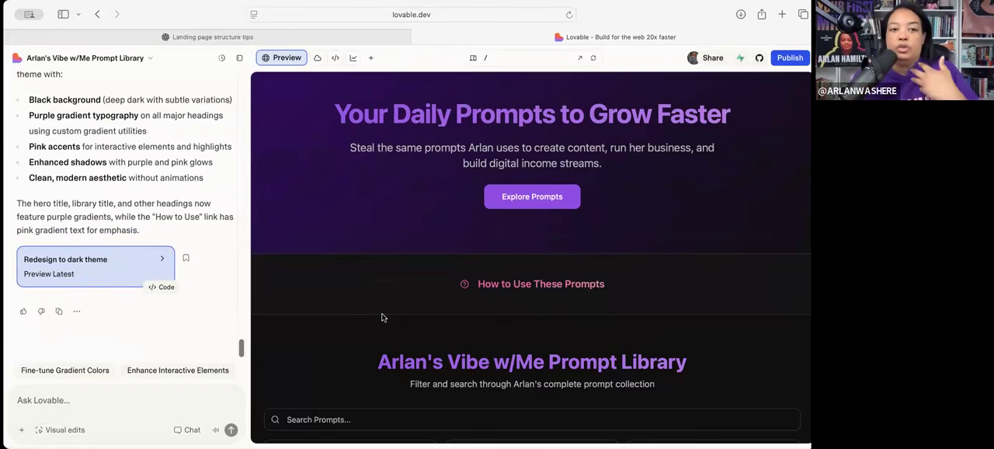
scroll(381, 317, down, 5)
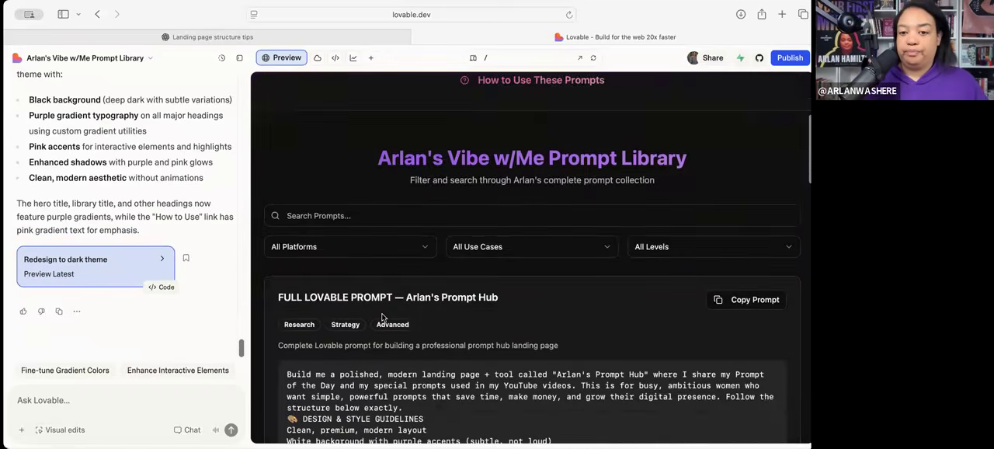
scroll(381, 317, down, 4)
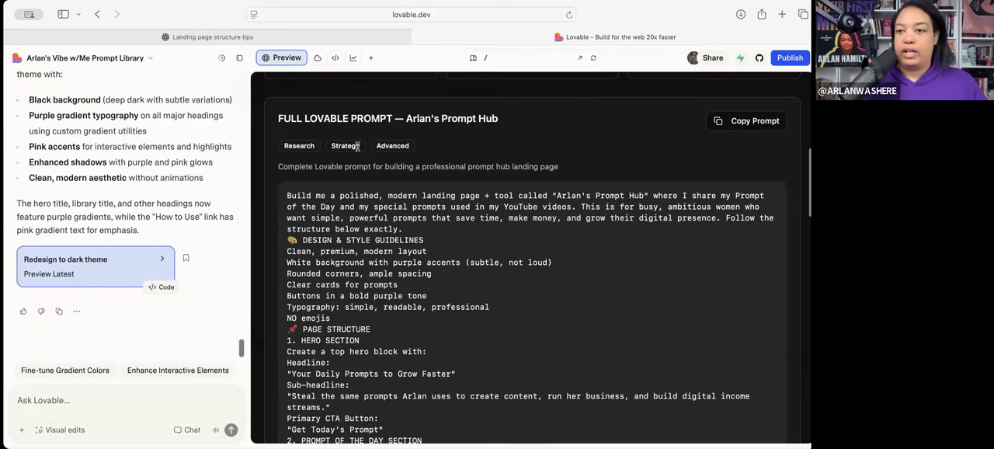
- Check the options in the prompt library's platform, use case and level filters without changing any of them
scroll(454, 195, up, 3)
click(375, 186)
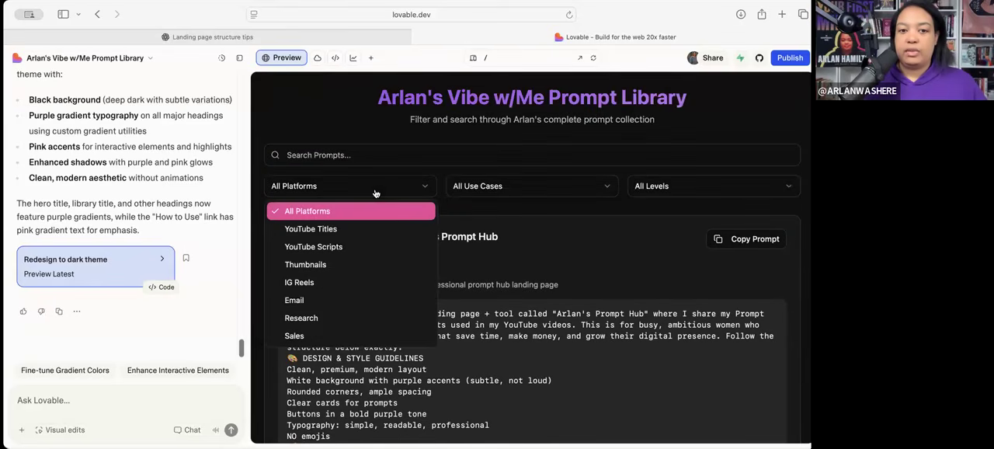
click(556, 188)
click(556, 188)
click(559, 189)
click(593, 185)
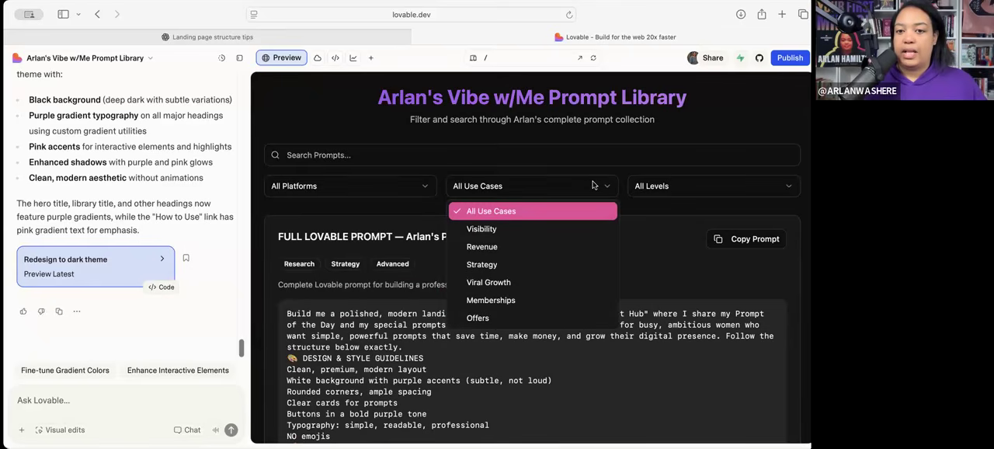
click(654, 186)
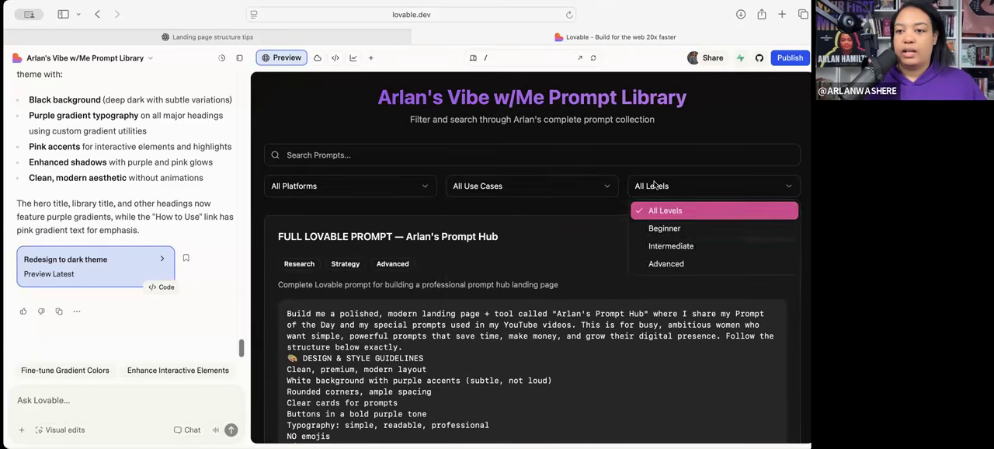
click(571, 185)
click(567, 186)
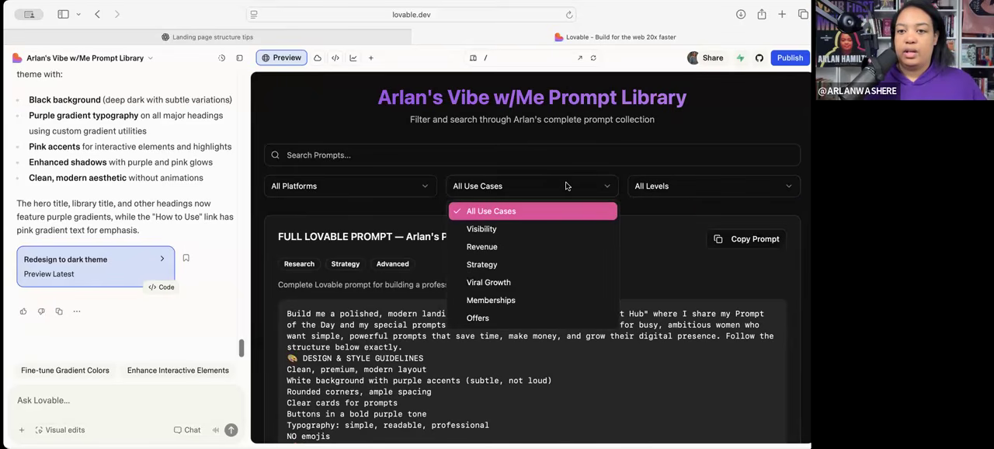
- Submit the Lovable chat request "remove the pulldown menus from the prompt library and remove tags"
click(83, 398)
text(remove)
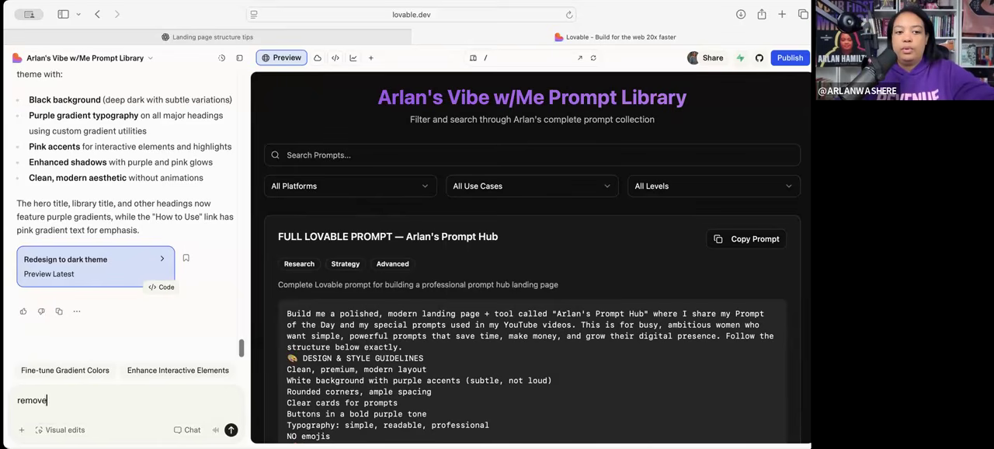
text( the pulldown menus from the prompt)
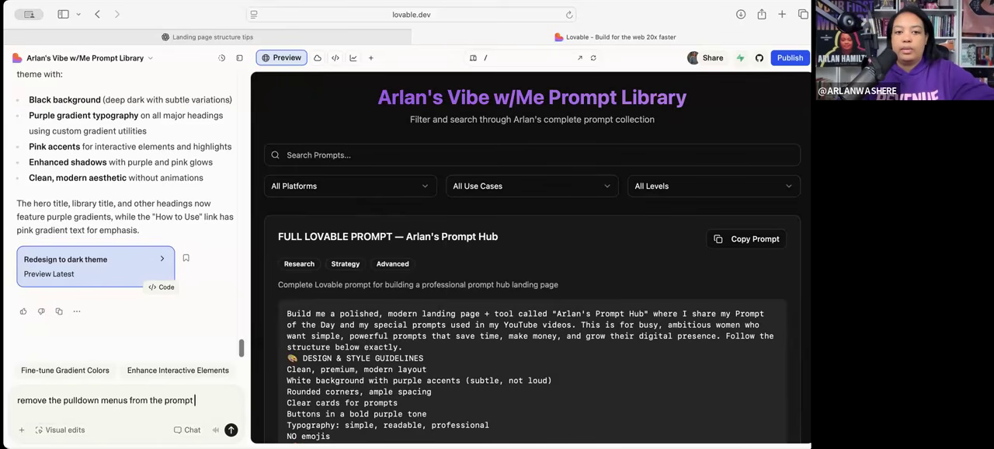
text( library and remove)
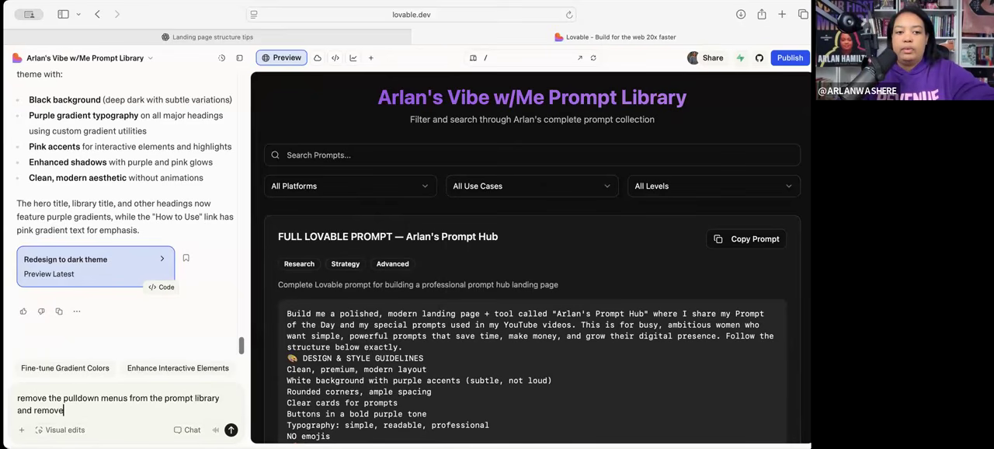
text( tags)
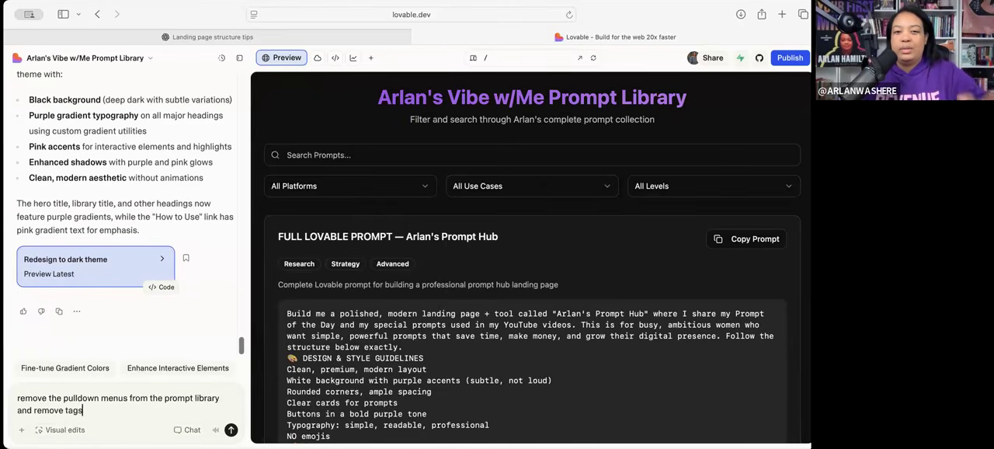
key(Return)
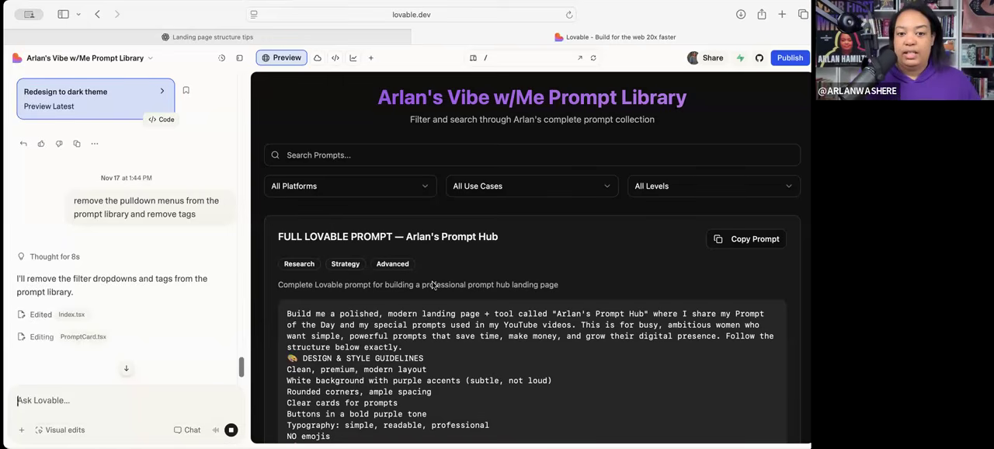
- Examine the hero section's headline and sub-headline in the preview while Lovable processes the request
scroll(544, 264, up, 5)
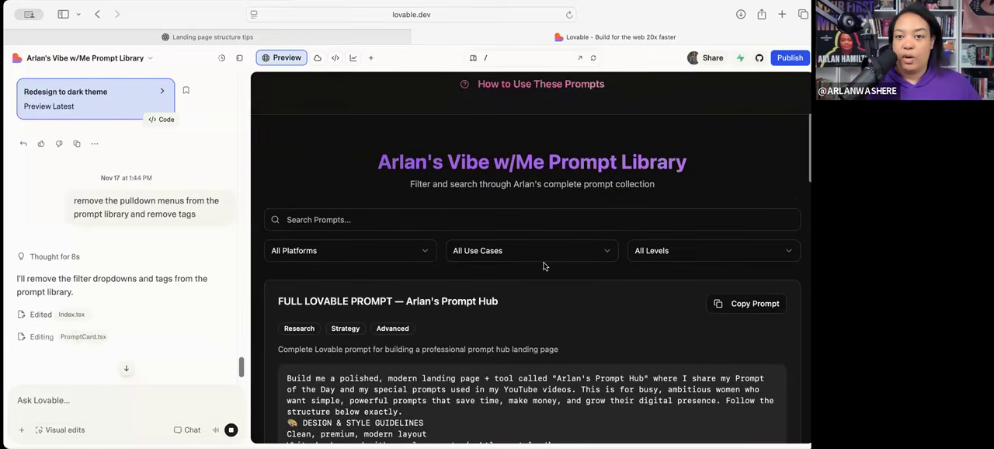
scroll(544, 267, up, 2)
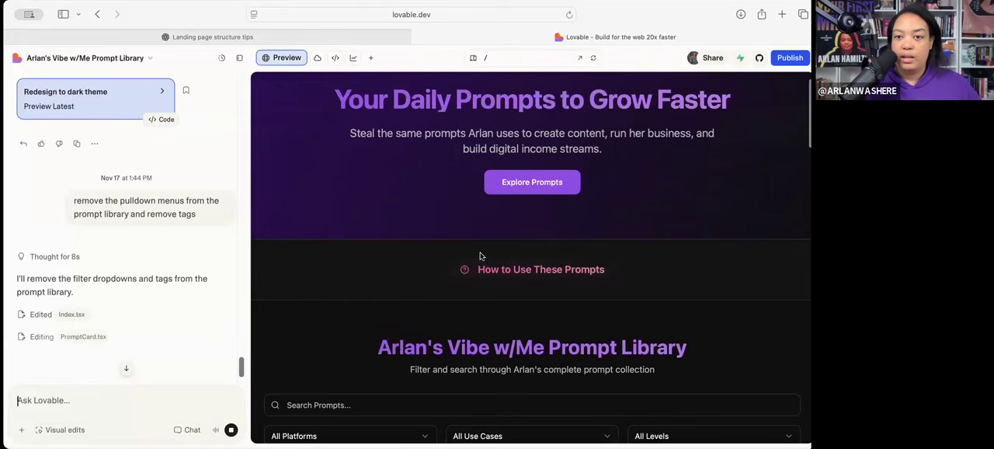
scroll(466, 249, up, 1)
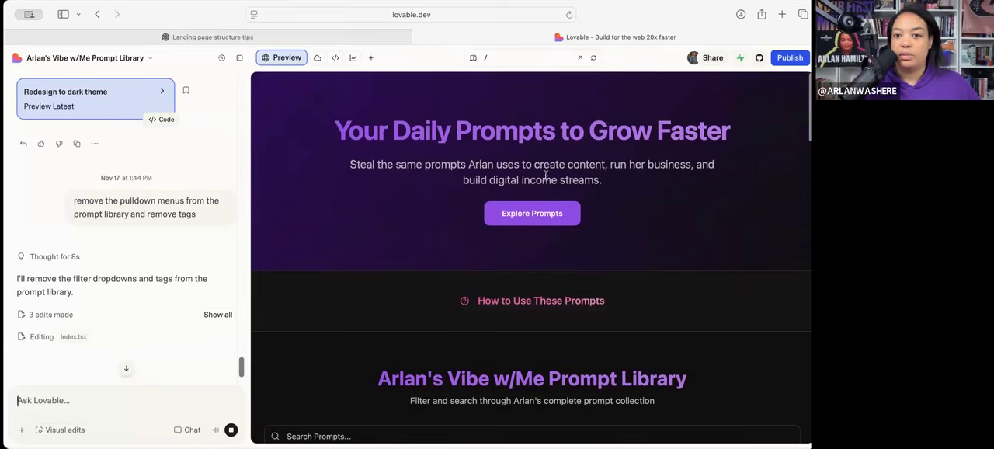
drag(516, 179, 593, 180)
click(599, 199)
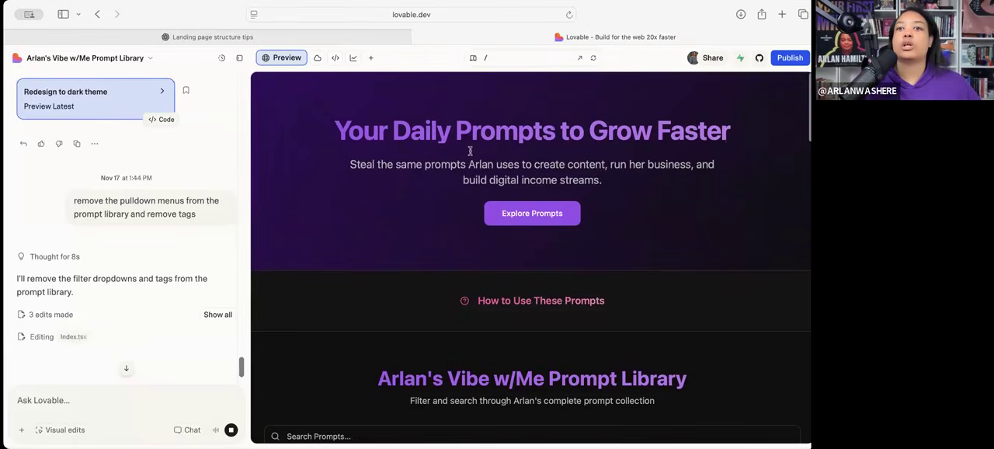
scroll(531, 265, down, 2)
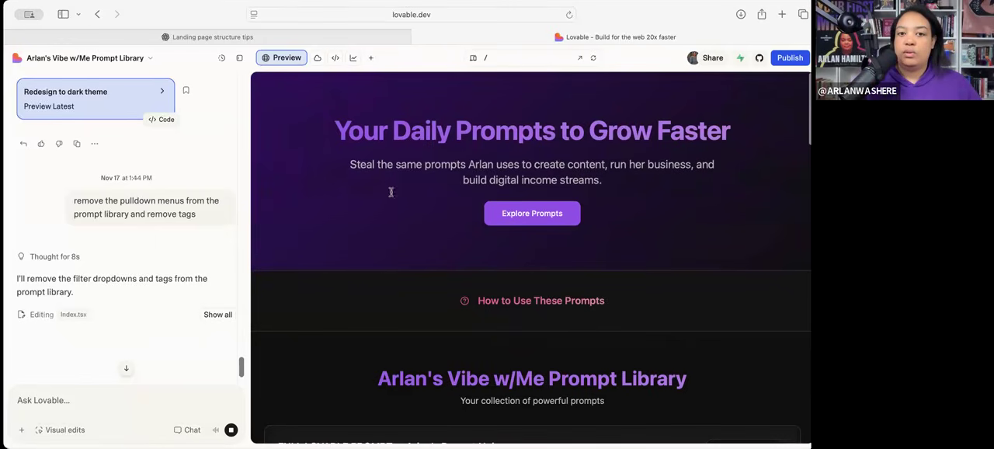
drag(336, 130, 629, 135)
click(735, 146)
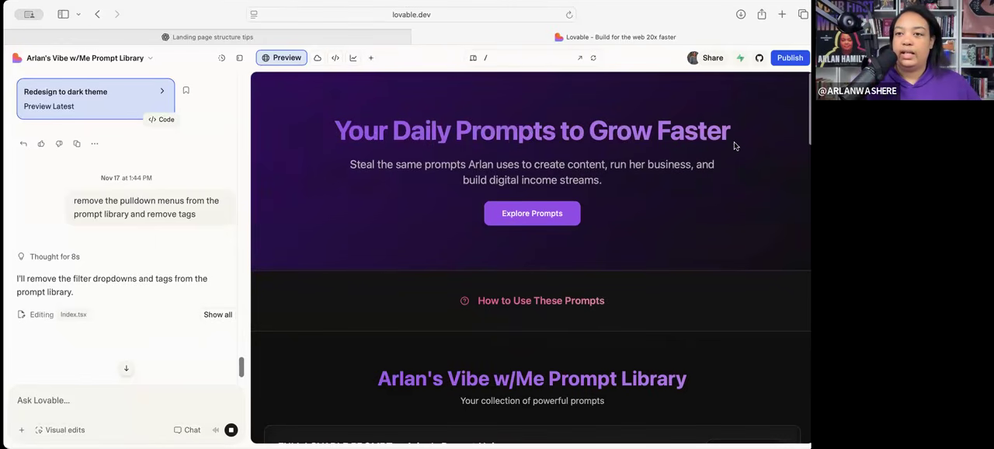
- Copy the hero headline "Your Daily Prompts to Grow Faster" from the preview
drag(732, 130, 514, 132)
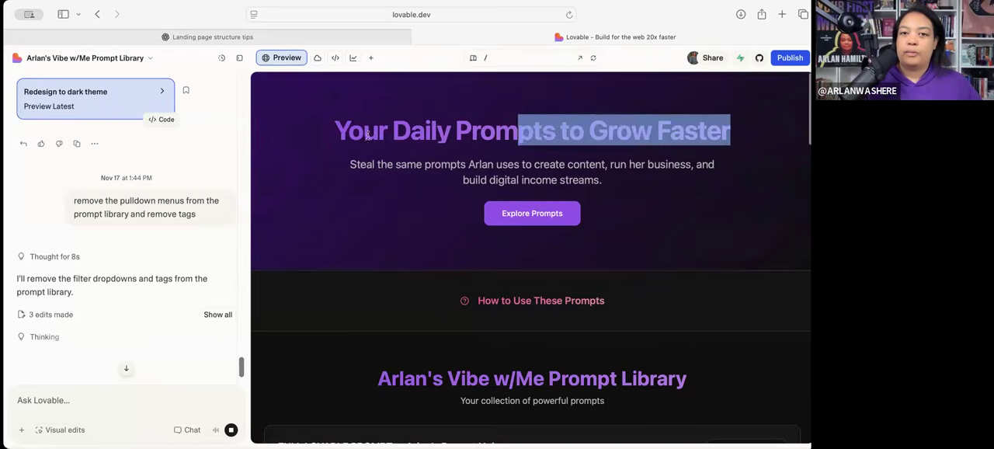
click(351, 136)
drag(336, 133, 733, 136)
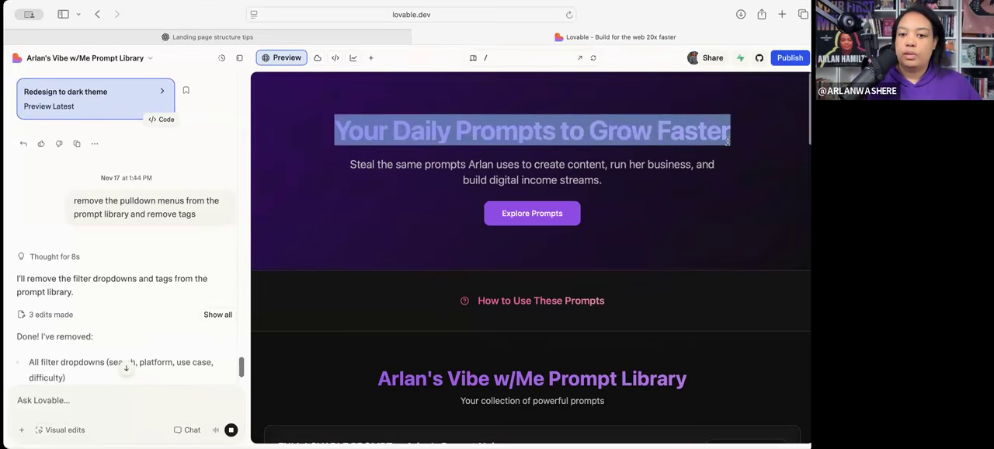
scroll(666, 334, down, 2)
scroll(665, 334, up, 1)
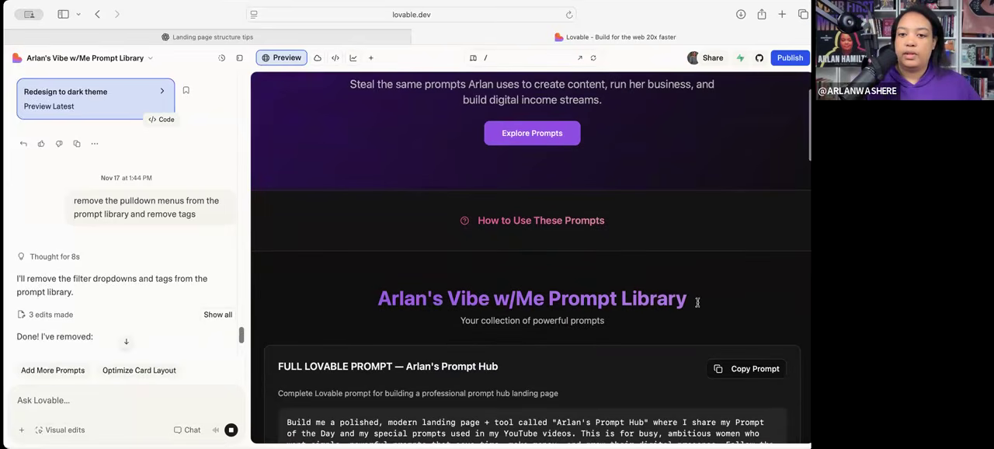
scroll(403, 299, up, 3)
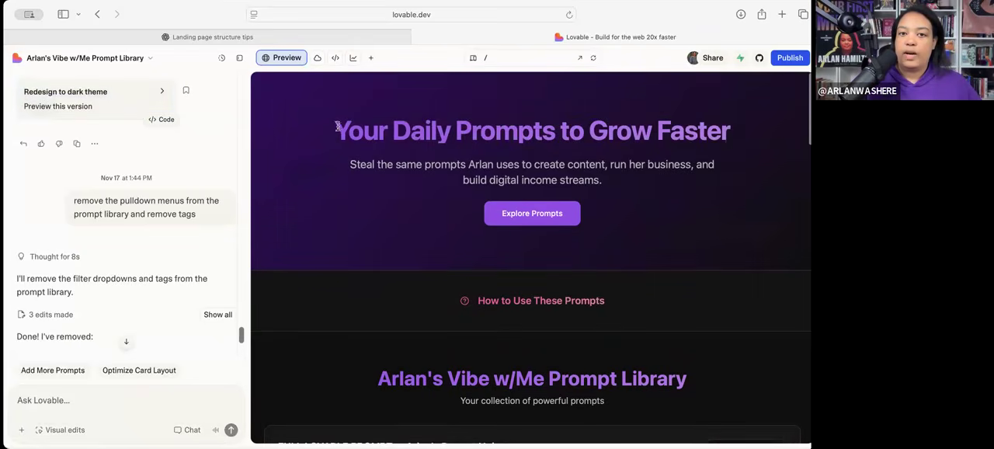
triple_click(737, 140)
key(super+c)
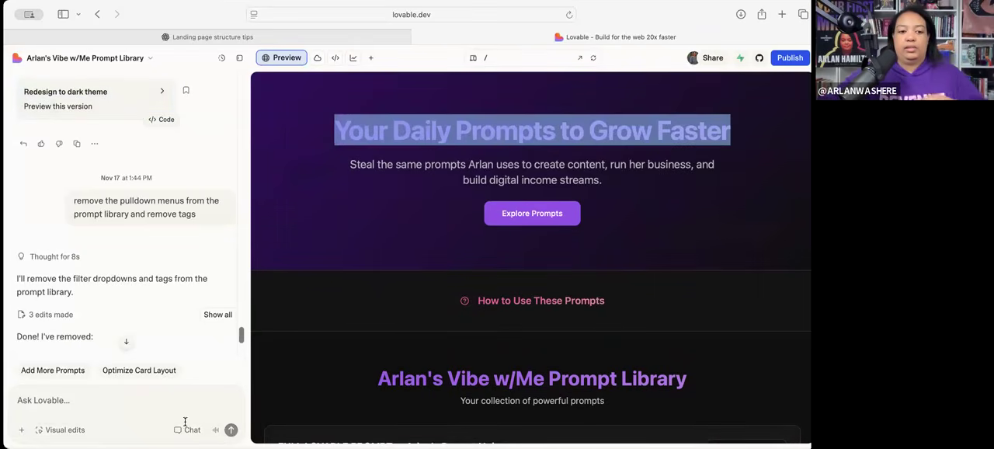
- Submit the Lovable chat request change "Your Daily Prompts to Grow Faster" to "Vibe Code with Arlan"
click(142, 396)
text(change )
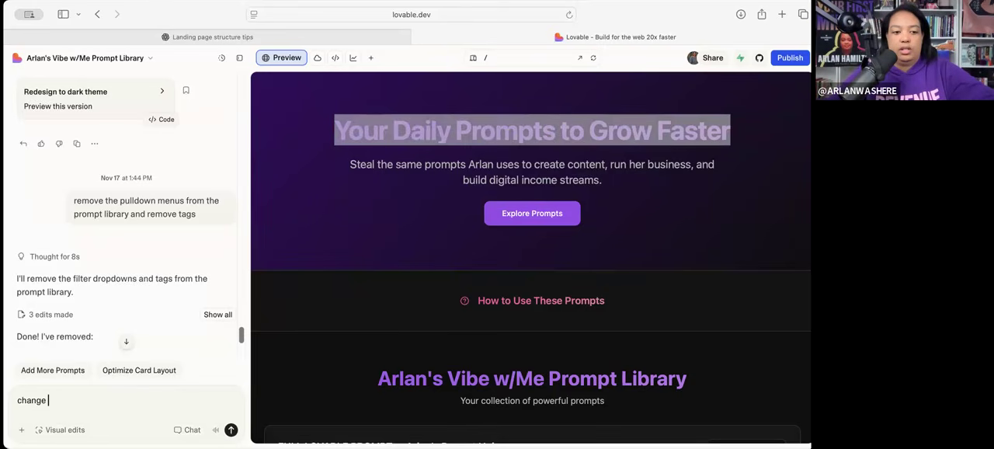
text(")
key(super+v)
text(" to "Vibe Code with Arlan)
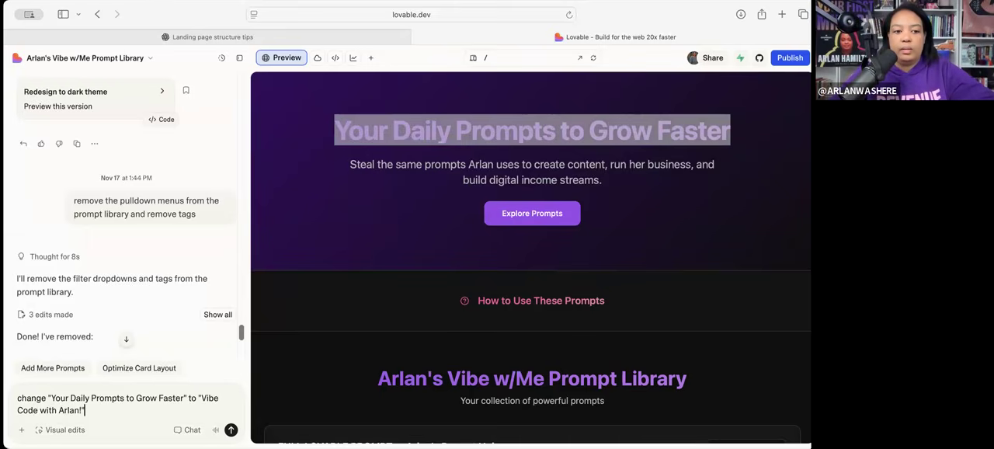
text(")
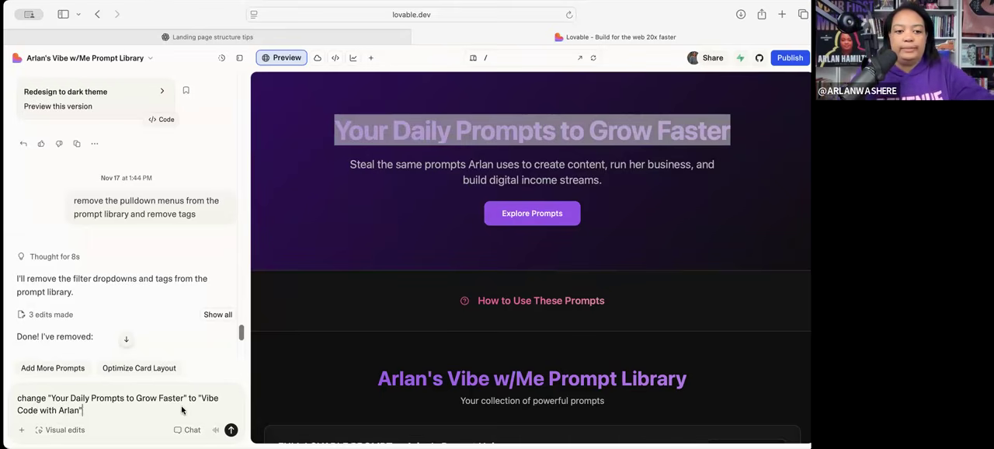
click(231, 429)
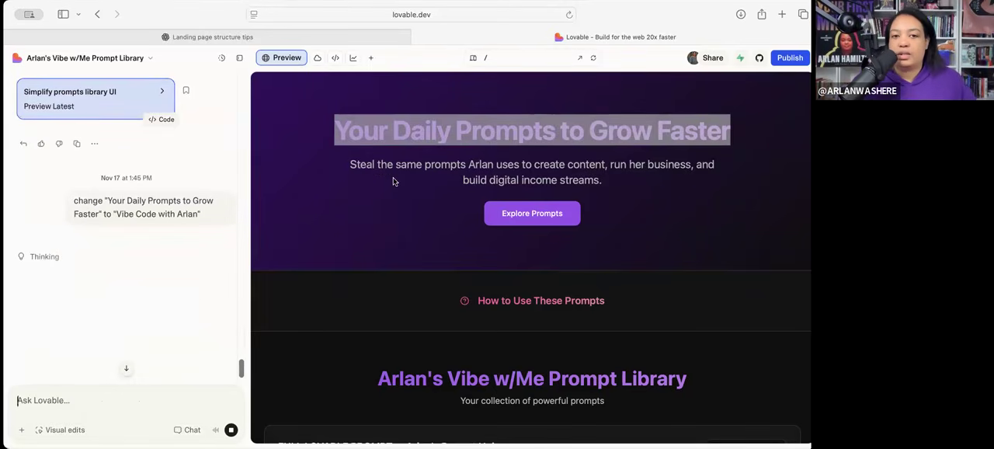
- Look over the previewed page from the hero heading through the prompt library to the Prompt Shop and footer sections
double_click(393, 143)
click(380, 261)
scroll(380, 260, down, 8)
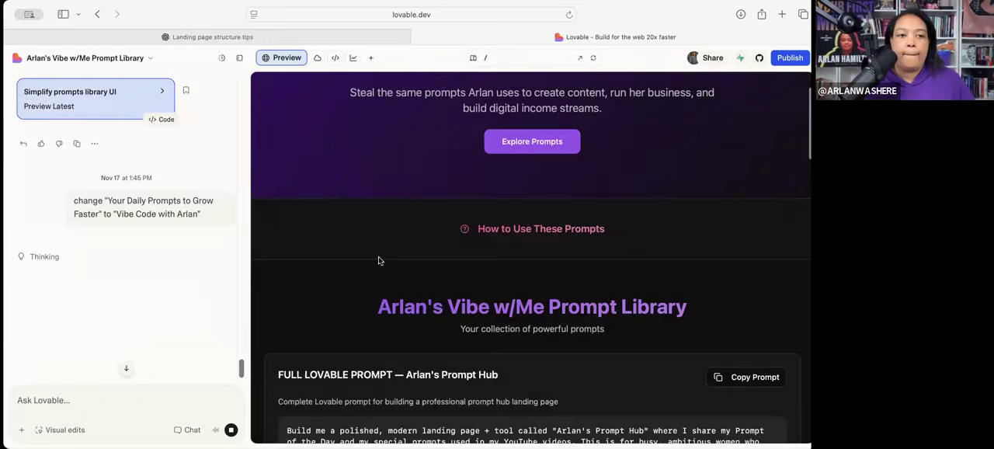
scroll(379, 261, down, 20)
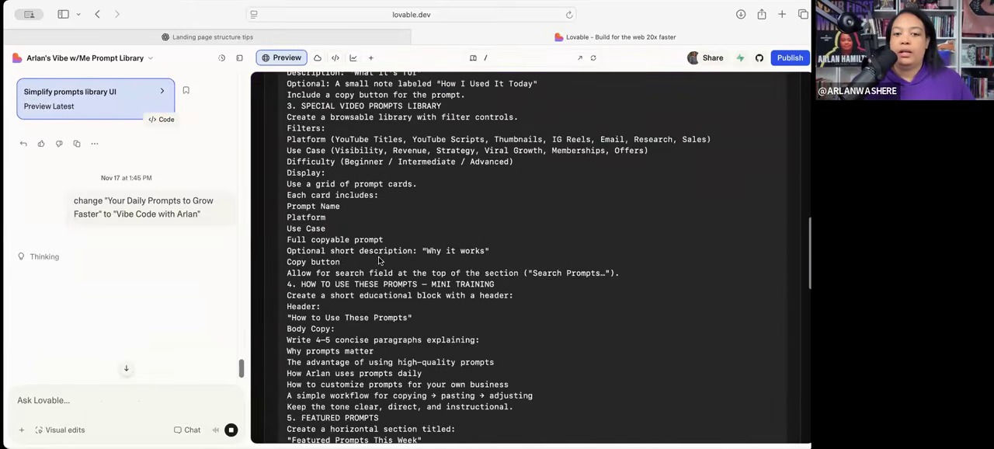
scroll(380, 260, down, 6)
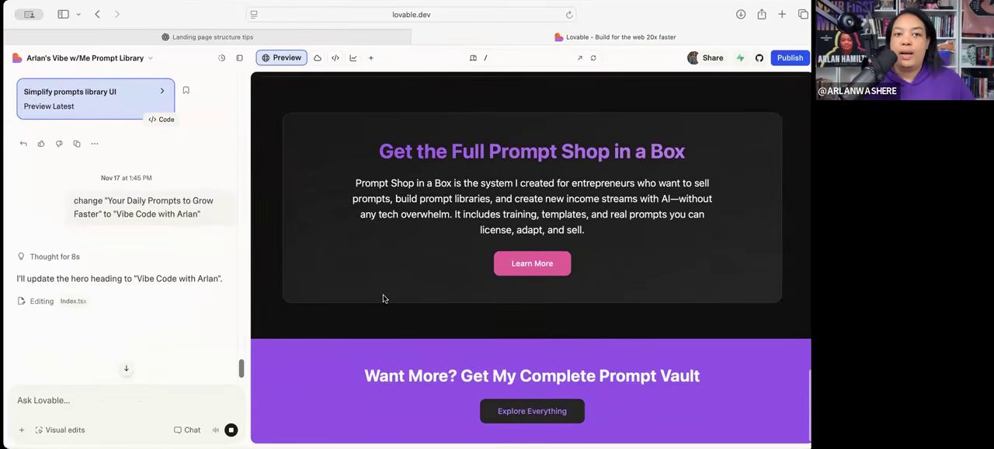
scroll(383, 299, up, 3)
scroll(383, 299, down, 3)
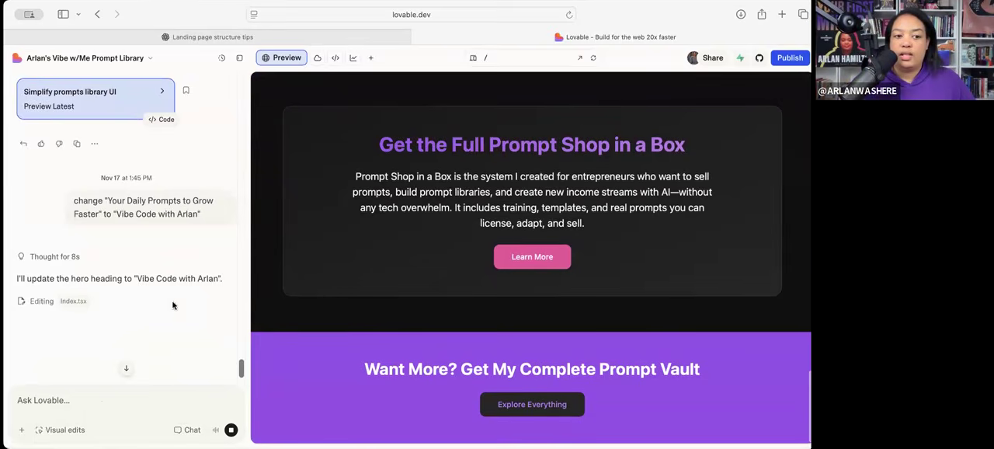
scroll(327, 296, up, 12)
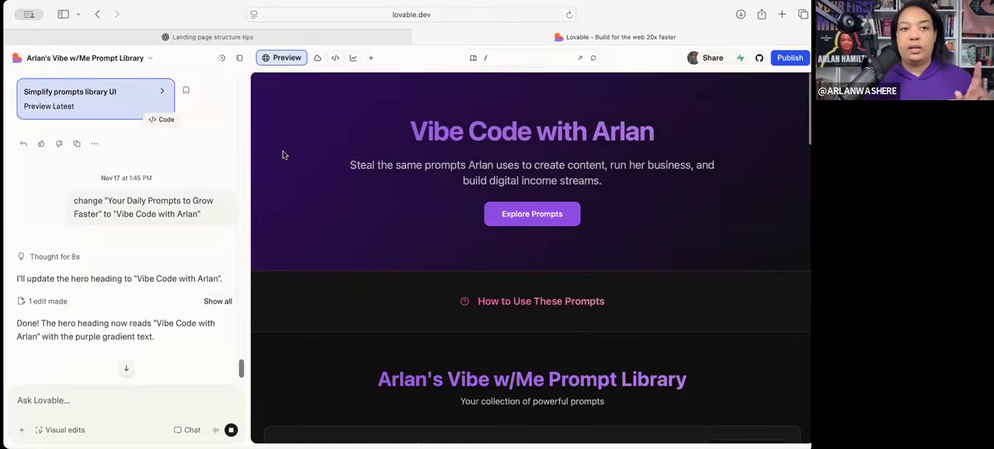
scroll(445, 347, down, 18)
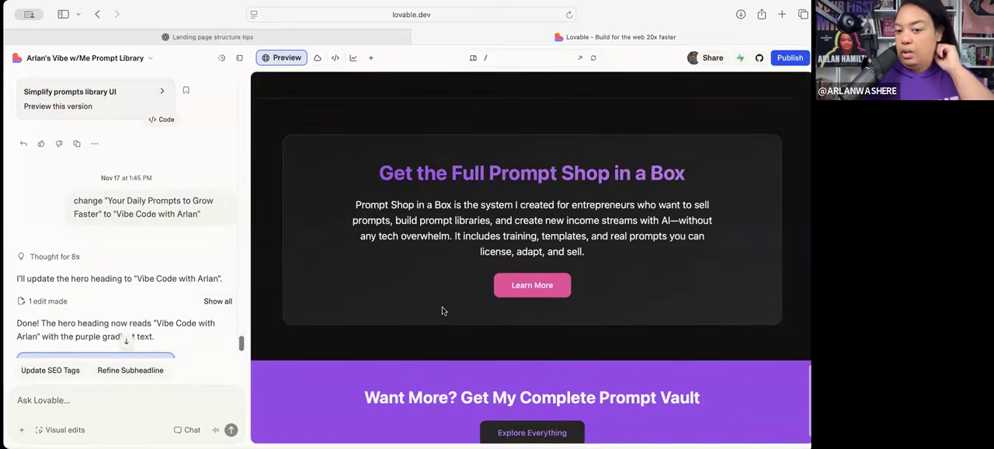
scroll(442, 306, up, 8)
scroll(368, 227, up, 2)
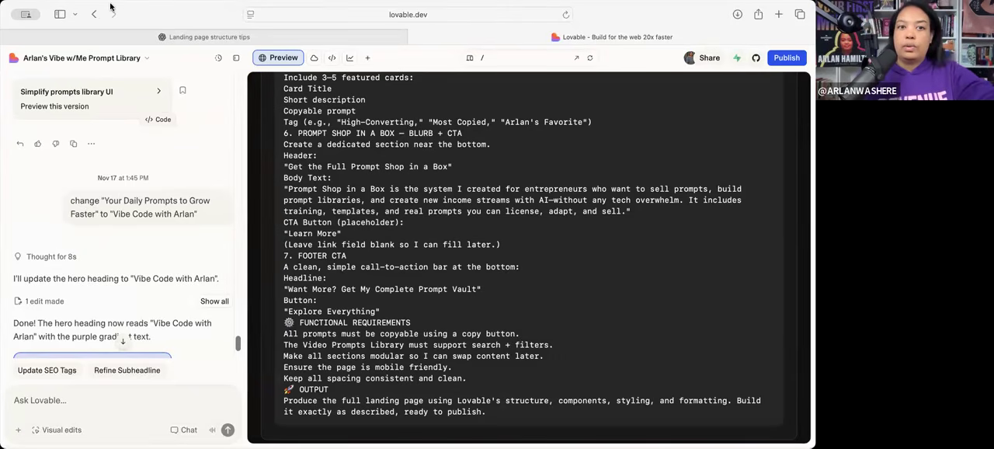
key(super+t)
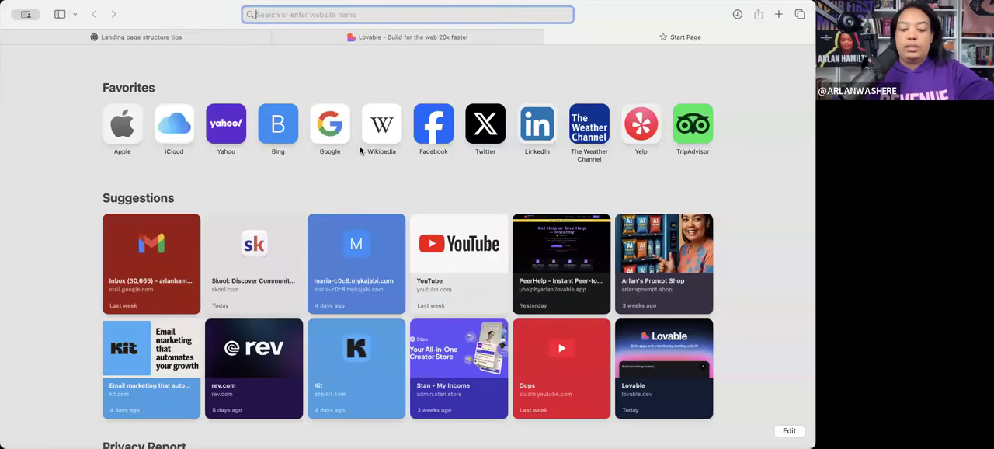
text(bus)
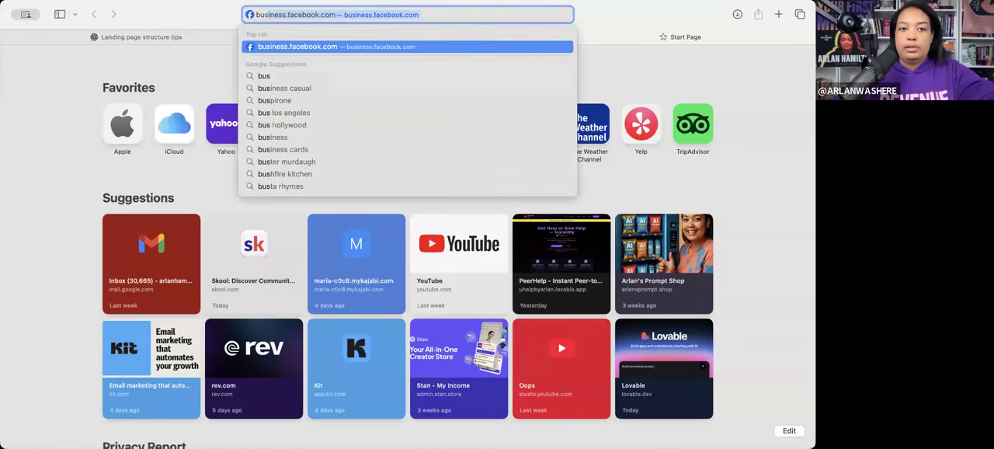
key(BackSpace)
key(BackSpace)
key(BackSpace)
key(BackSpace)
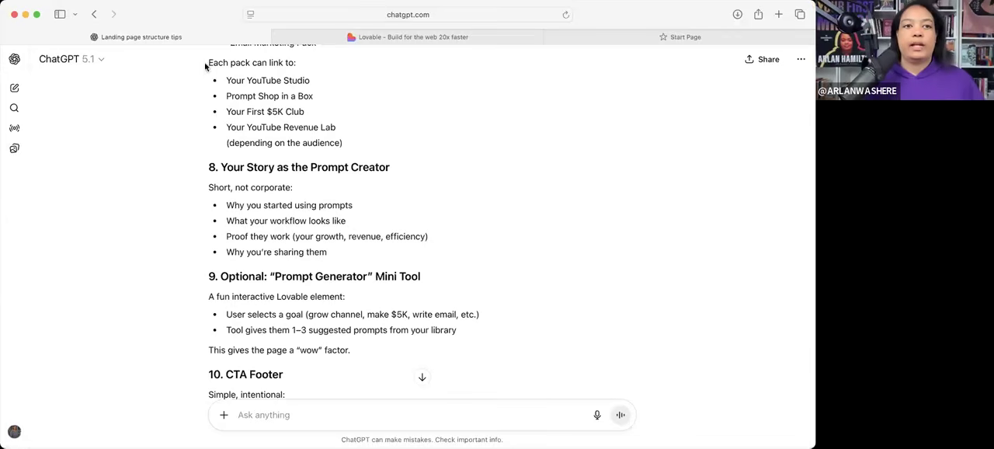
click(584, 33)
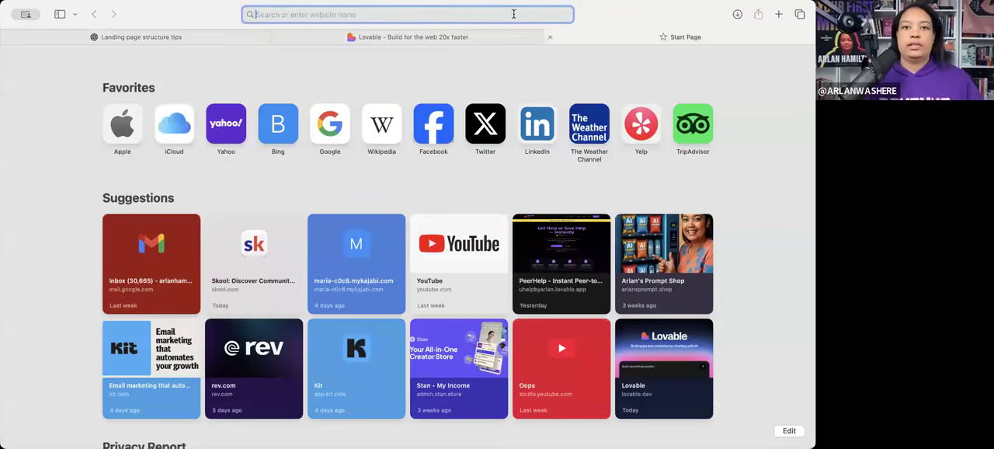
click(296, 40)
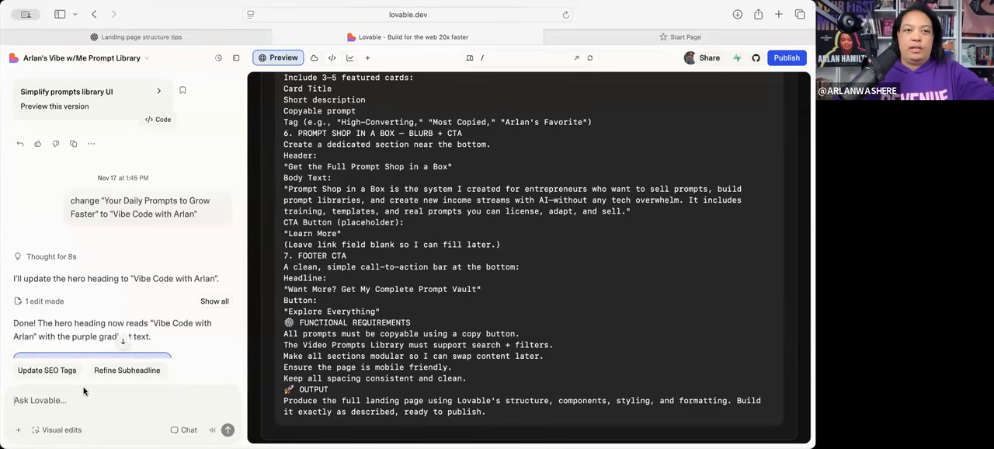
text(m)
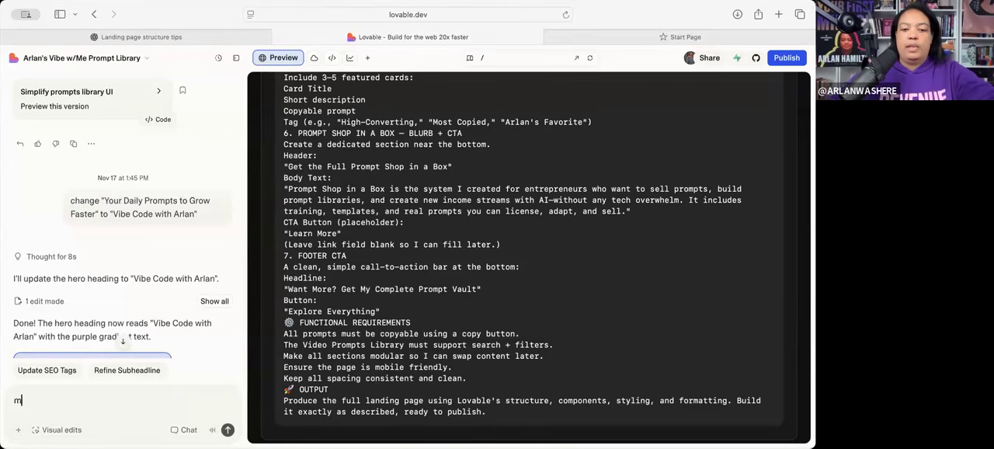
text(ake the CTA bu)
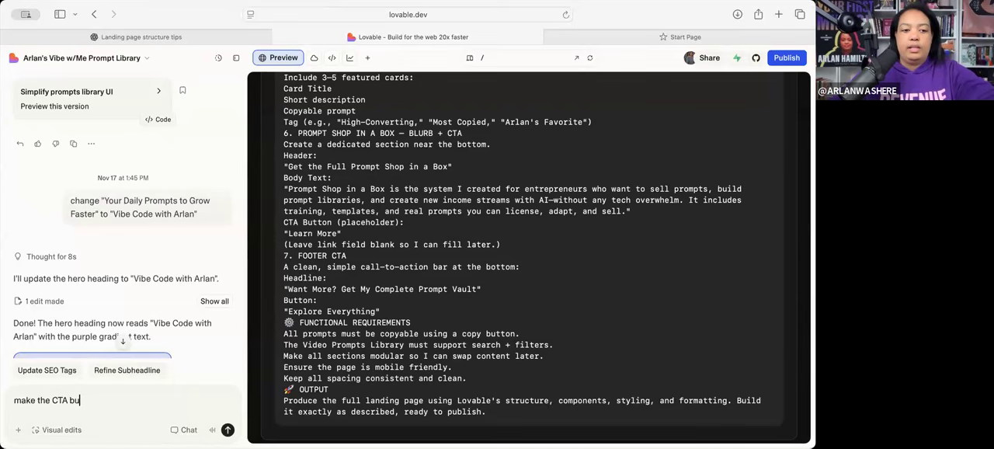
text(tton link to)
text(https://prompt-launchpad-magic.lovable.app/)
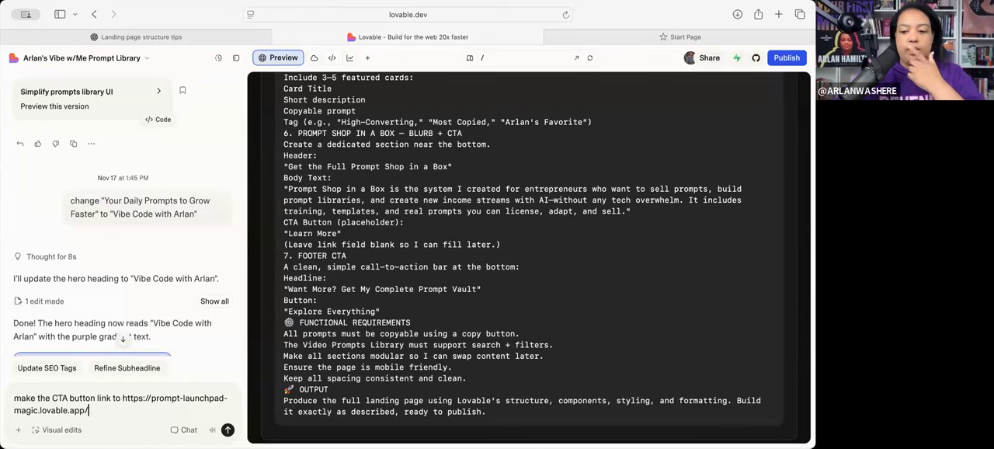
- Specify the "Learn More" CTA button in the drafted link request and submit it to Lovable
scroll(370, 304, down, 10)
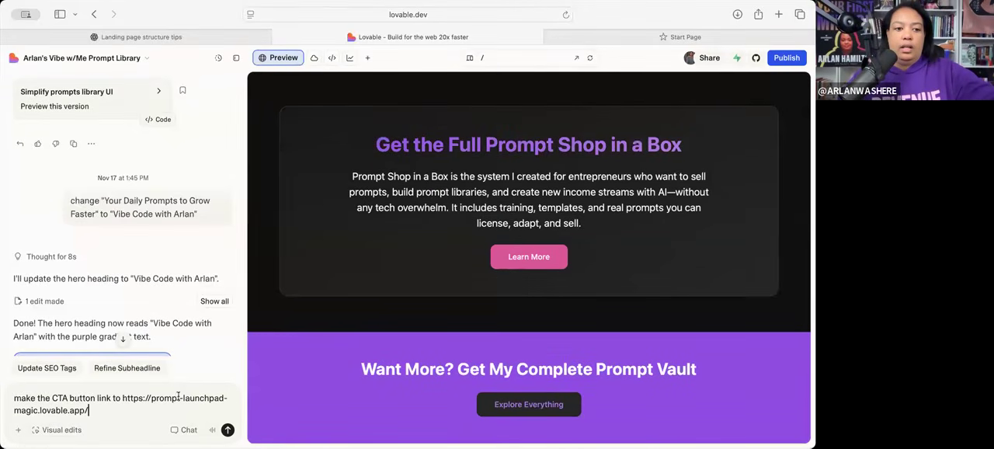
click(51, 398)
text(Learn More)
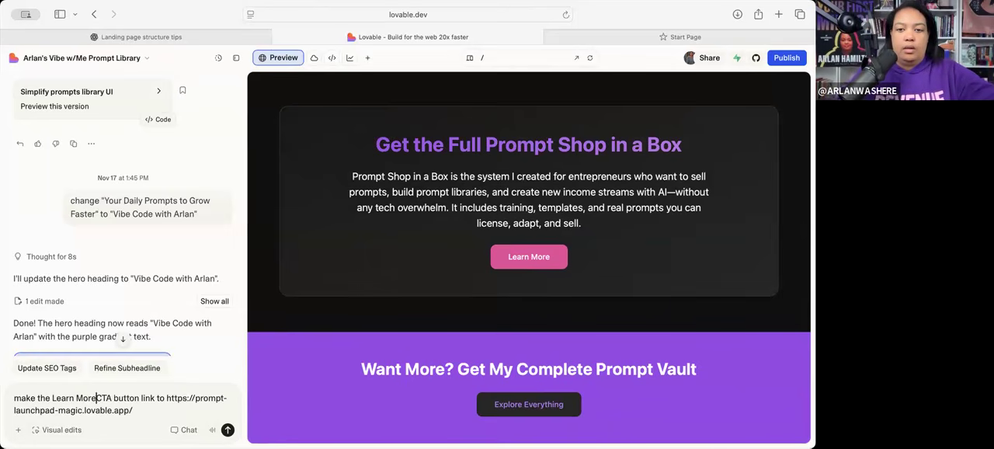
scroll(250, 342, up, 2)
scroll(250, 342, up, 10)
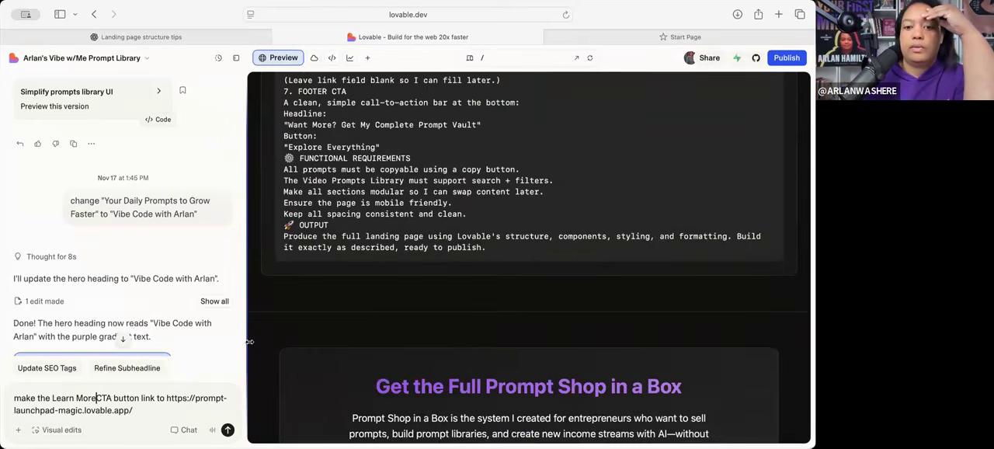
scroll(250, 342, up, 10)
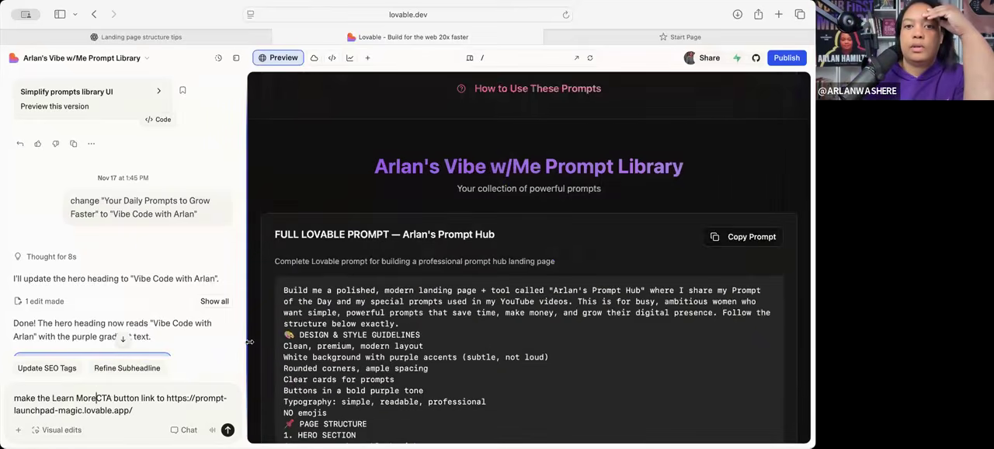
scroll(250, 342, down, 2)
scroll(250, 341, down, 15)
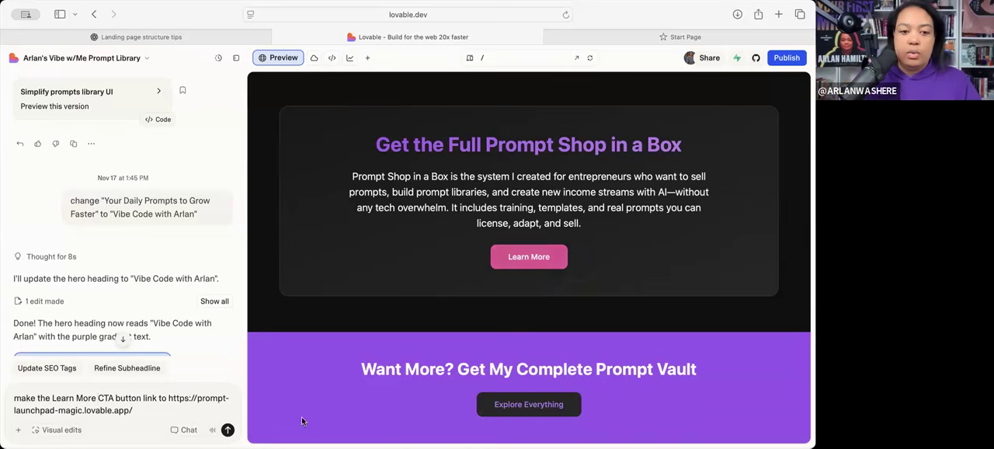
click(228, 429)
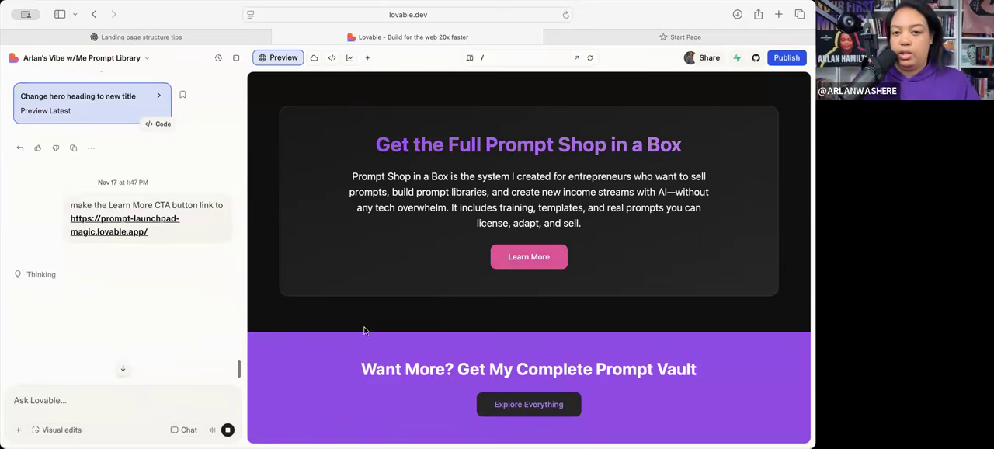
- Draft the Lovable chat request change "Get My Complete Prompt Vault" to "Earn Your First $5K!", reusing the copied footer headline text
drag(658, 353, 724, 369)
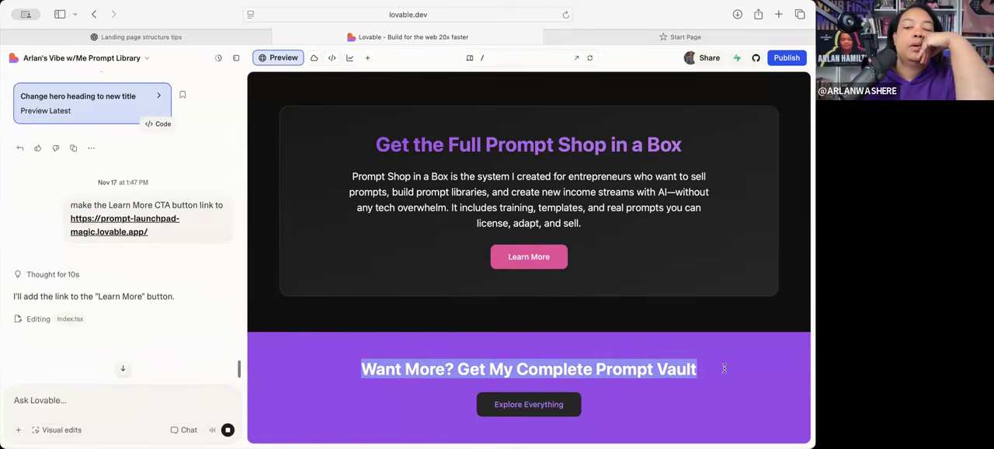
click(724, 368)
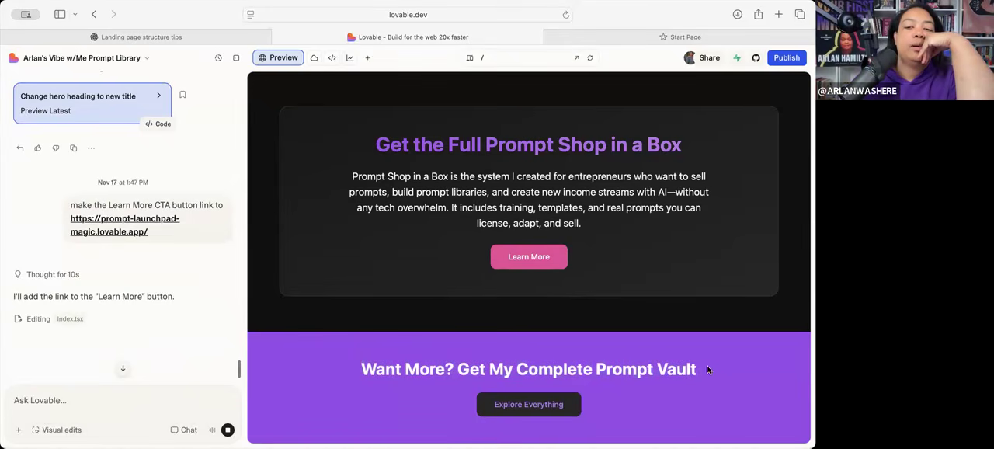
drag(458, 368, 705, 367)
key(super+c)
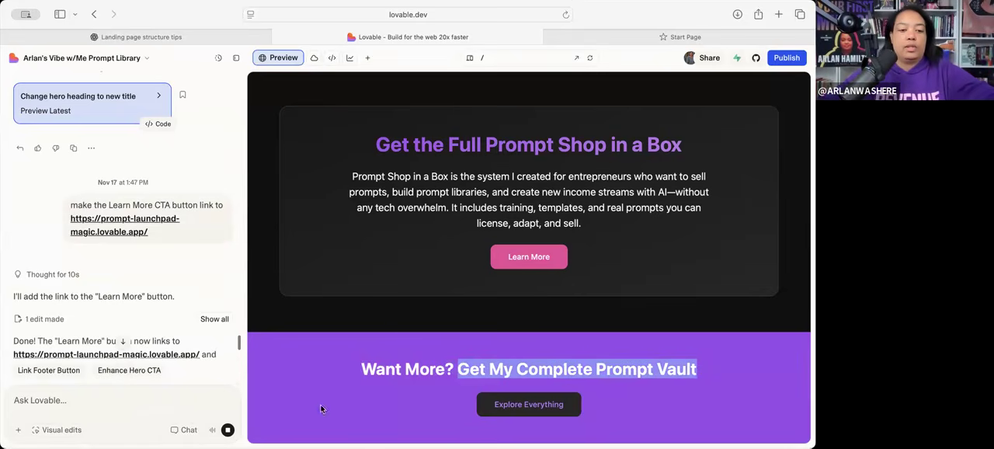
text(change ")
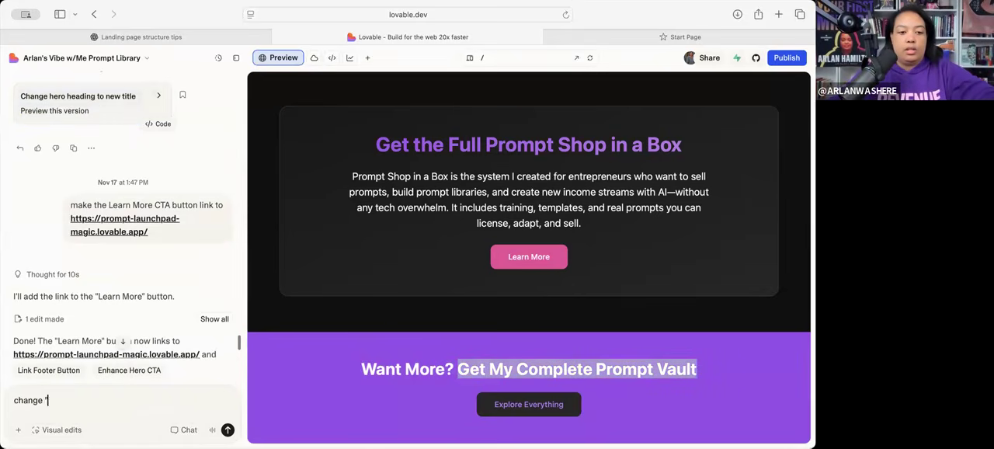
key(super+v)
text(" )
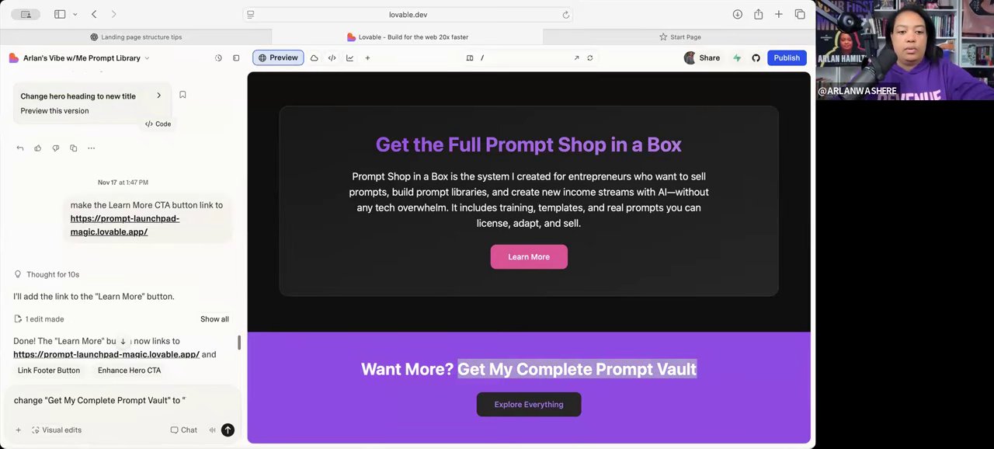
text(to "Earn Your First $5K!)
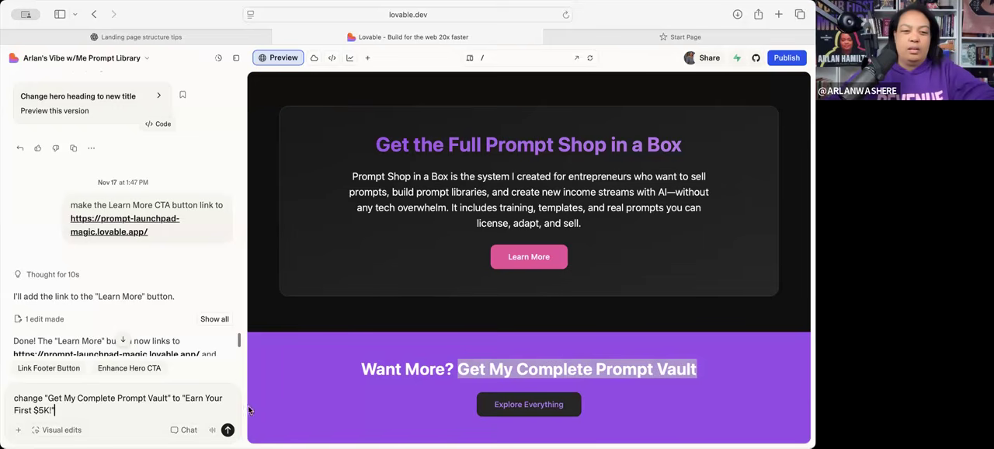
- Reword the drafted replacement headline to "Join Your First $5K Club!" and submit the request to Lovable
double_click(186, 399)
text(Join M)
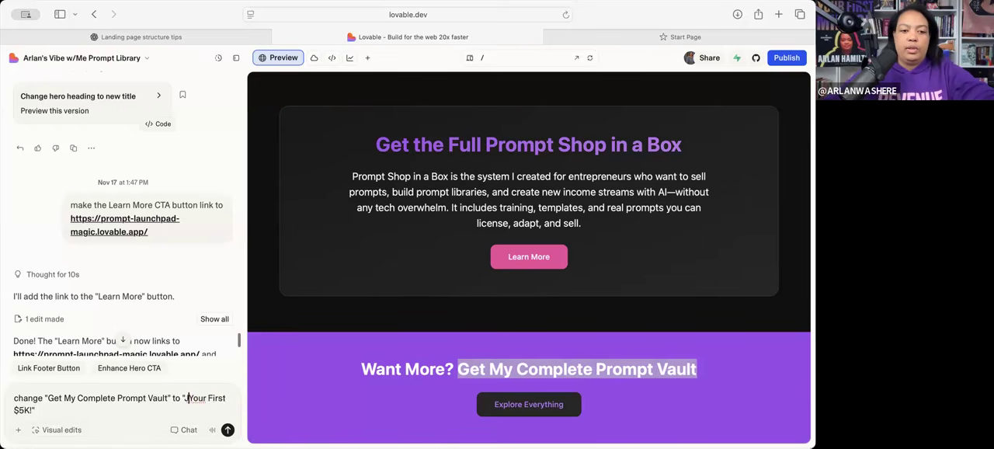
key(BackSpace)
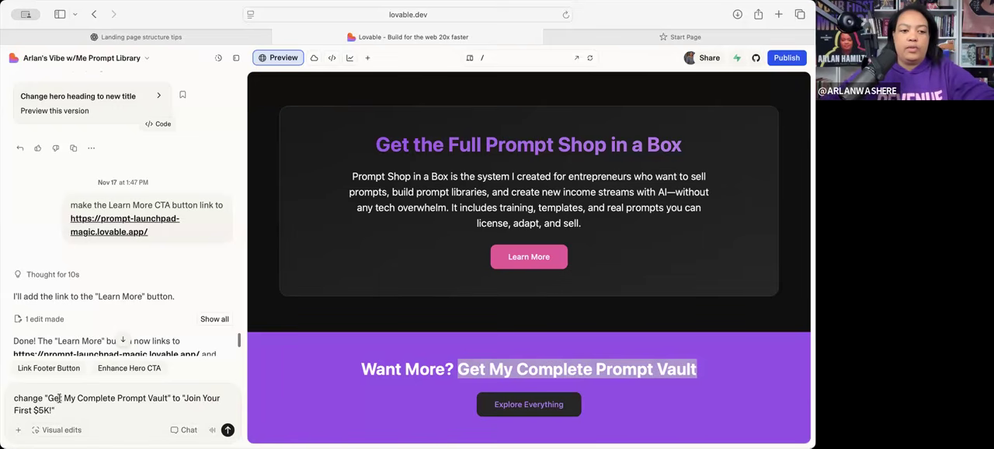
text(Club)
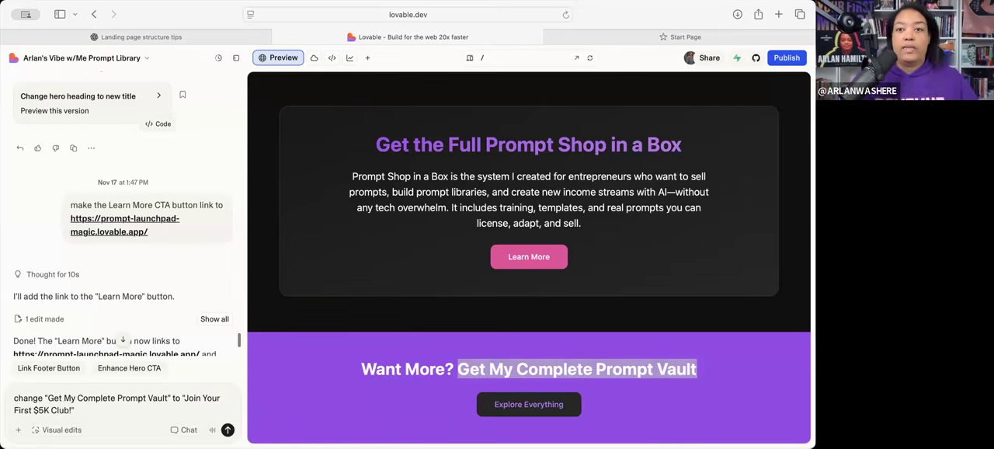
click(228, 431)
- Switch to Skool in the spare browser tab, open the Your First $5k Club community's About page and copy its web address
click(279, 22)
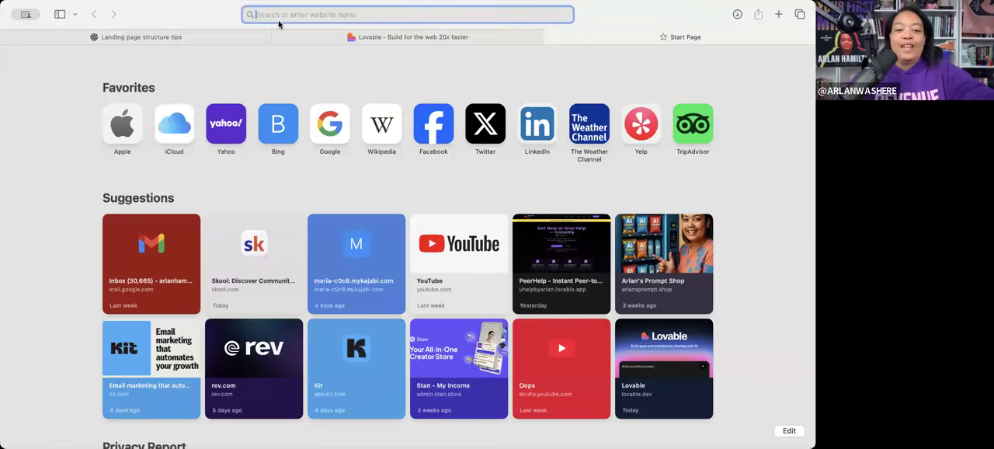
text(sko)
key(Return)
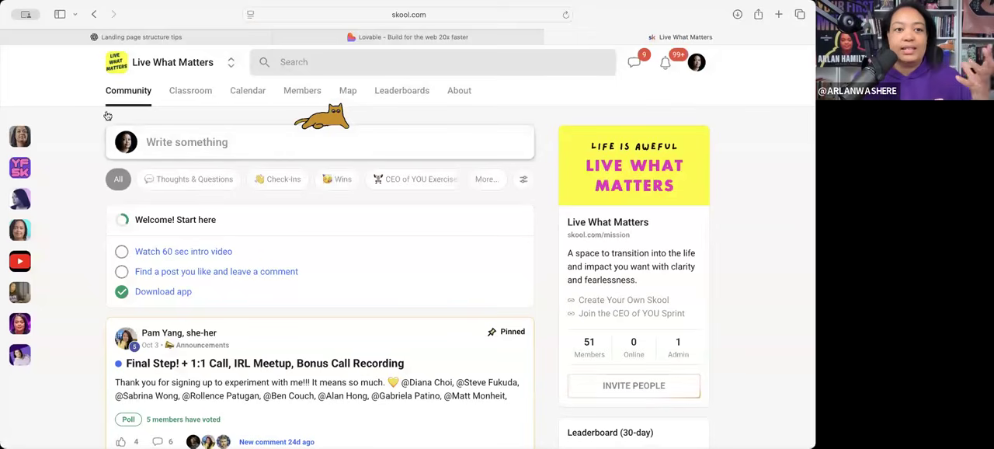
click(231, 63)
click(20, 170)
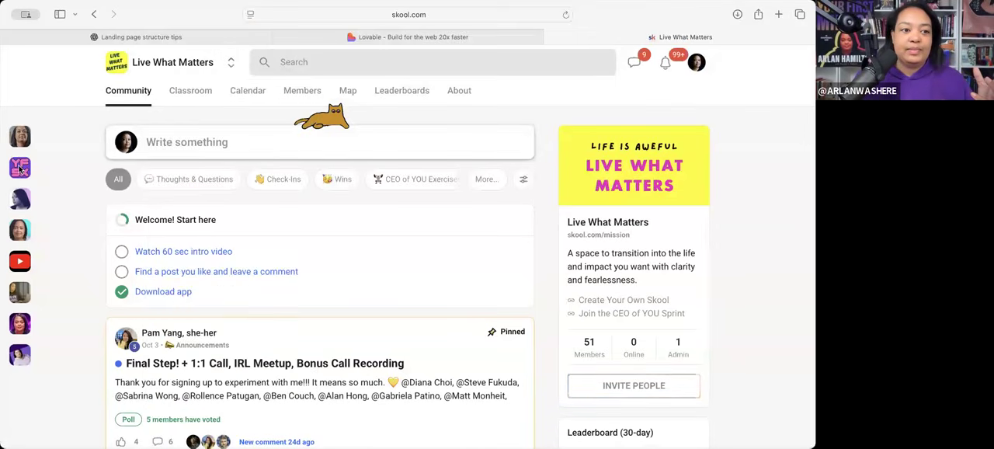
click(454, 94)
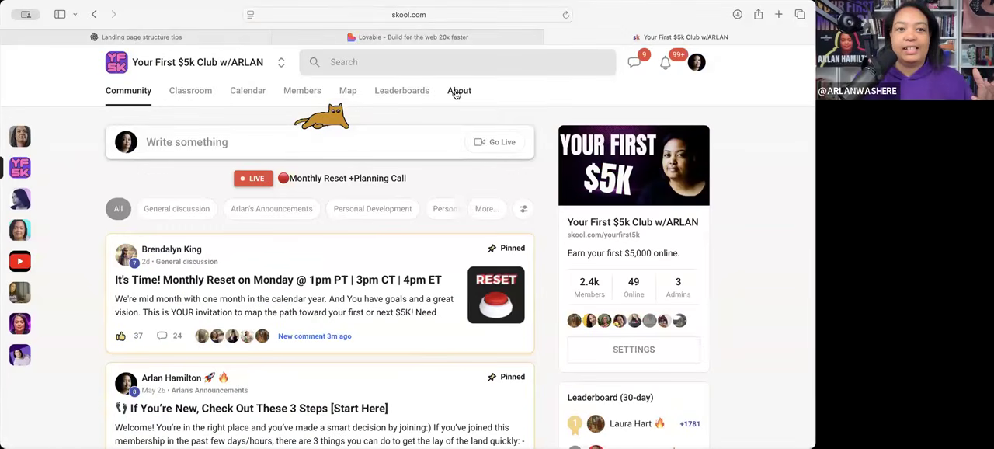
click(283, 15)
key(cmd+c)
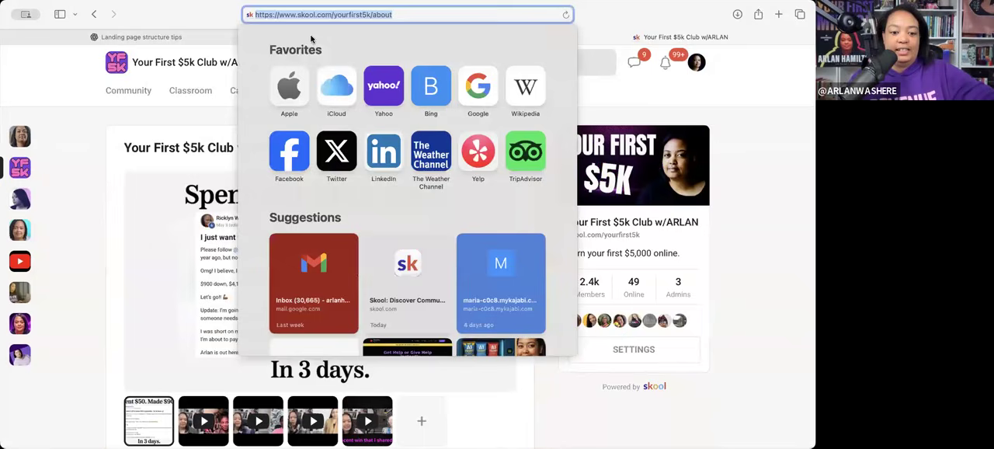
click(186, 39)
click(350, 36)
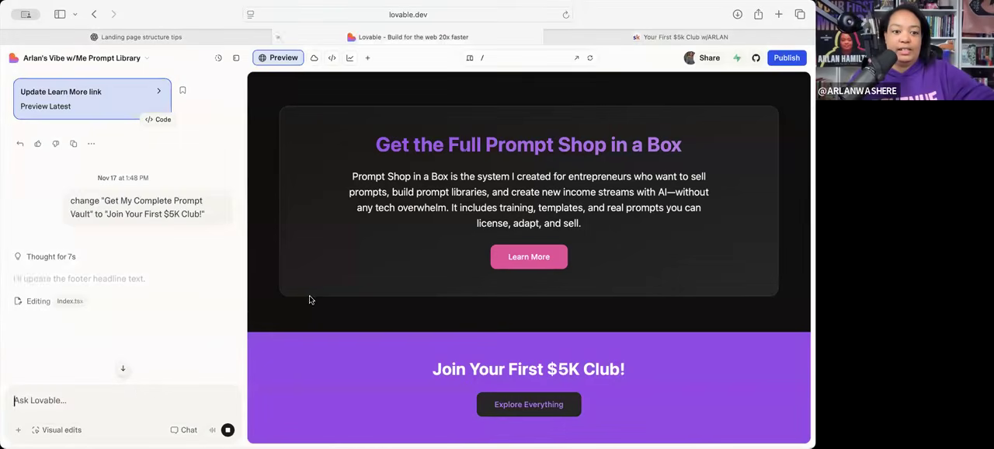
text(link ")
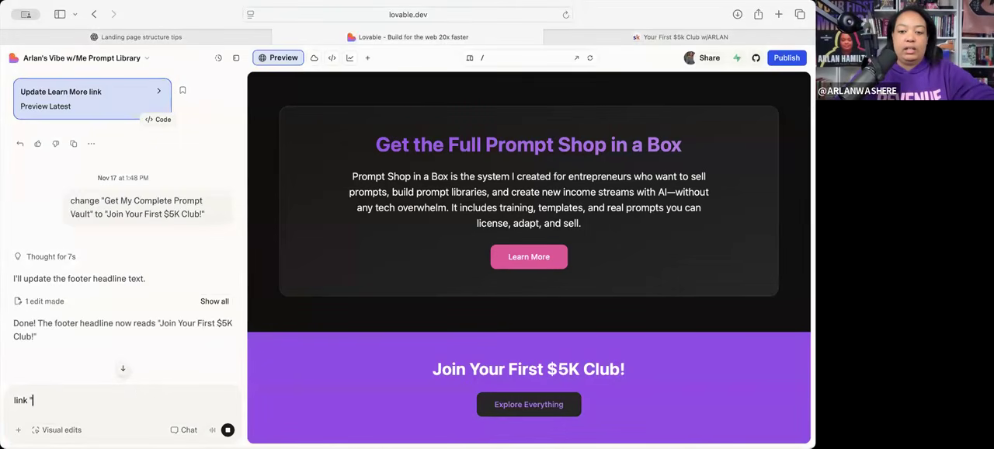
text(Join Your First )
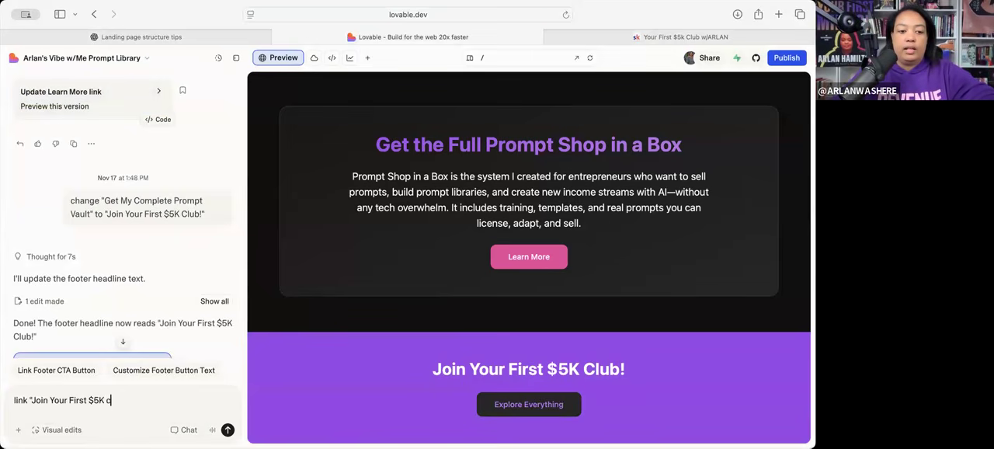
text($5K Club CTA)
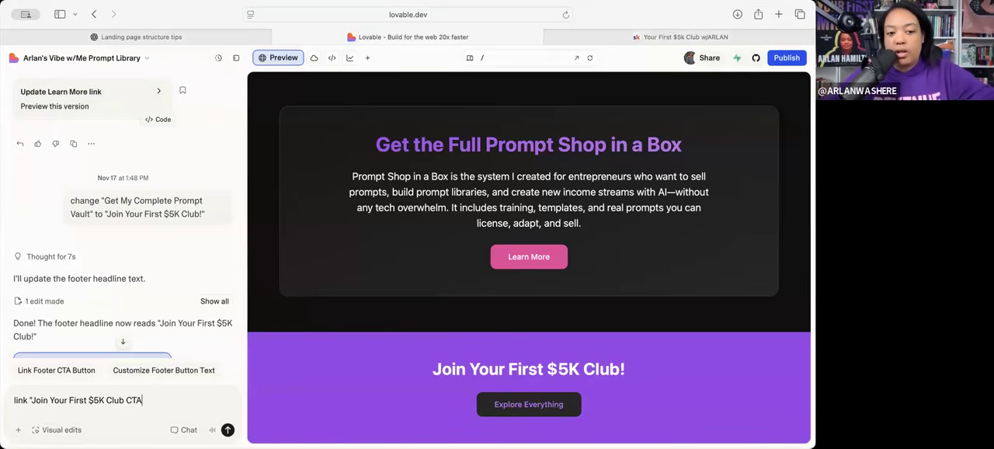
text( button link to:)
key(cmd+v)
- Extend the drafted link request with changing "Explore Everything" to Join Today, and submit it
text(a)
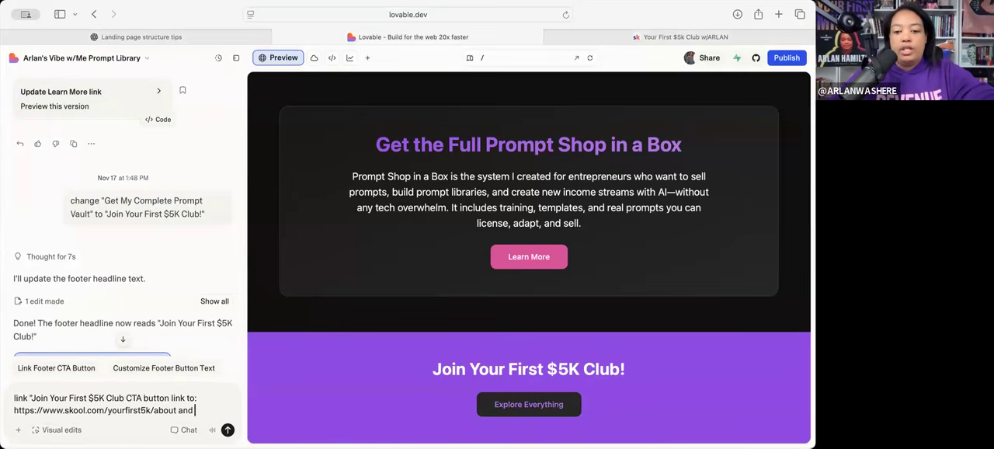
text(nd change "Explore Everything" to Join Today)
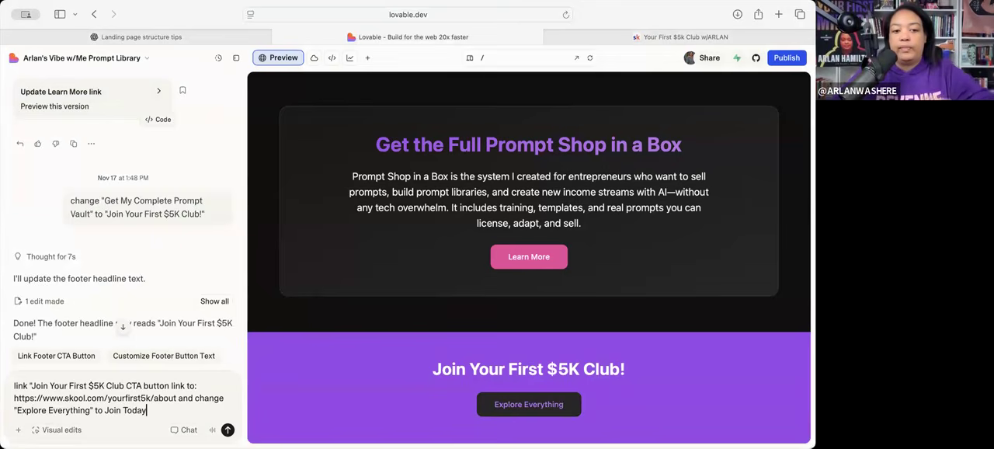
key(Return)
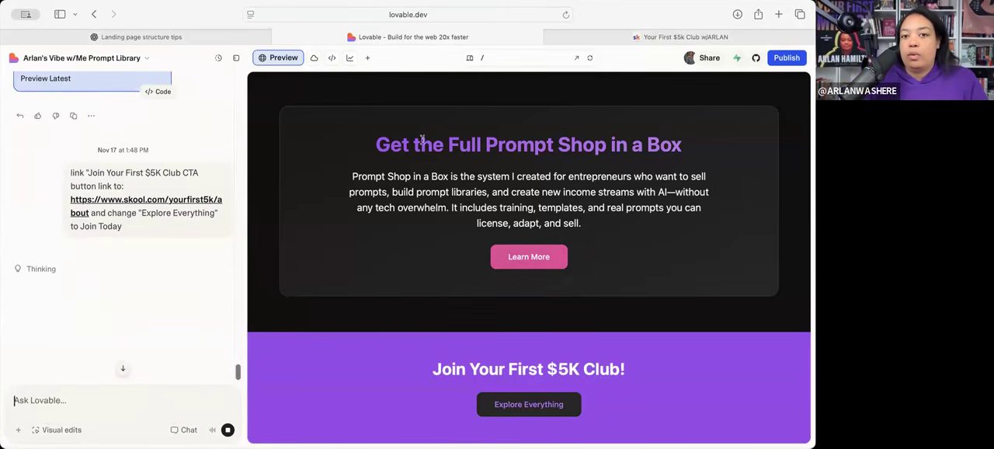
- Test the Learn More link by looking through the Prompt Shop in a Box page, and close the extra tabs to return to Lovable
click(516, 257)
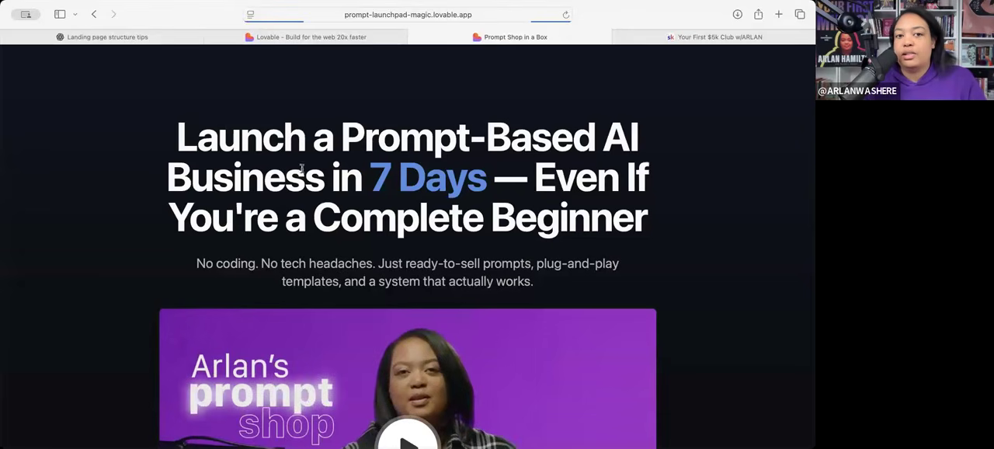
scroll(303, 137, down, 5)
scroll(303, 187, down, 15)
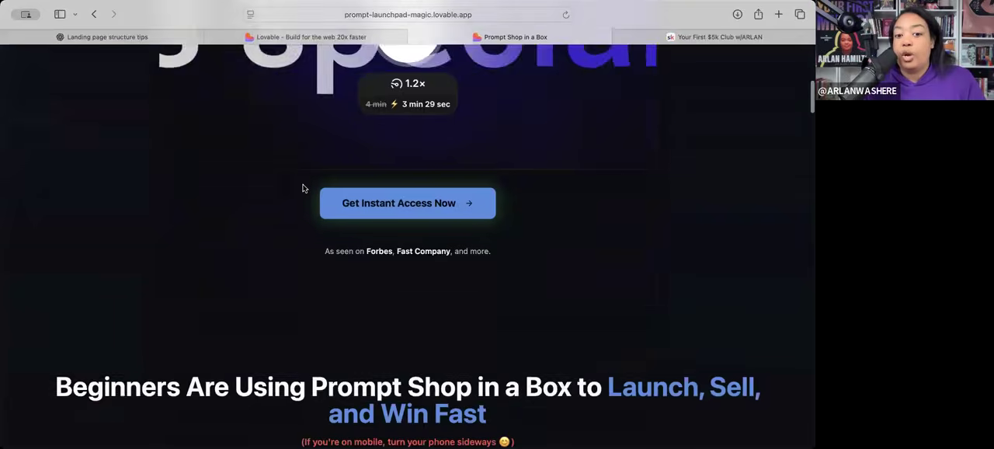
scroll(322, 248, down, 10)
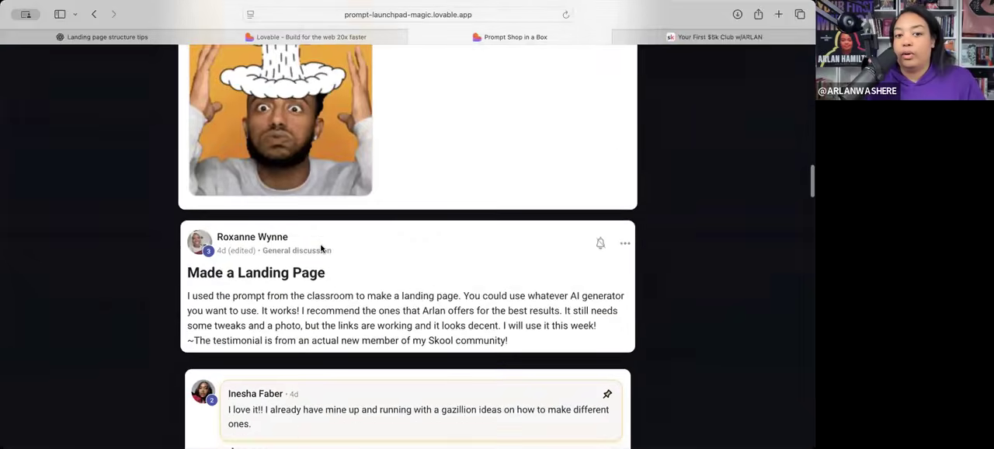
scroll(326, 233, up, 20)
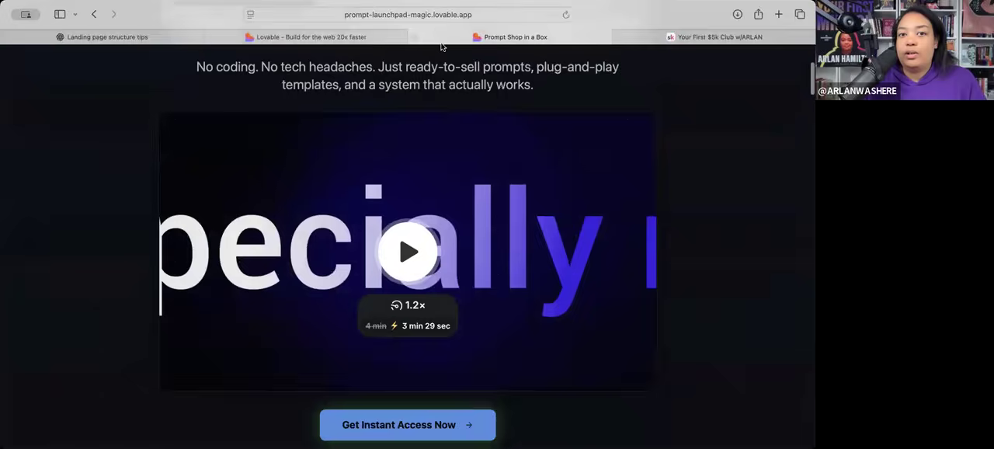
click(415, 36)
click(415, 37)
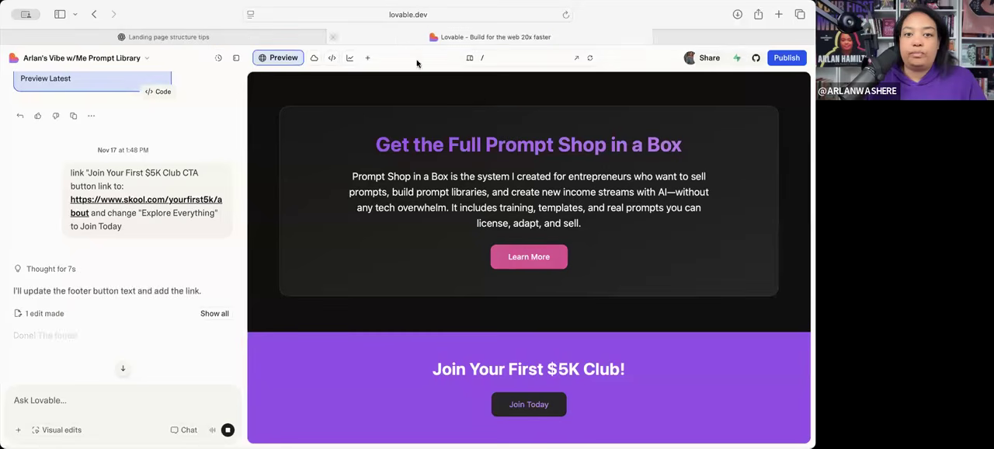
- Submit the Lovable chat request change "Join Your First $5K Club!" to "Want More? Join Your First $5K Club!"
scroll(161, 333, down, 2)
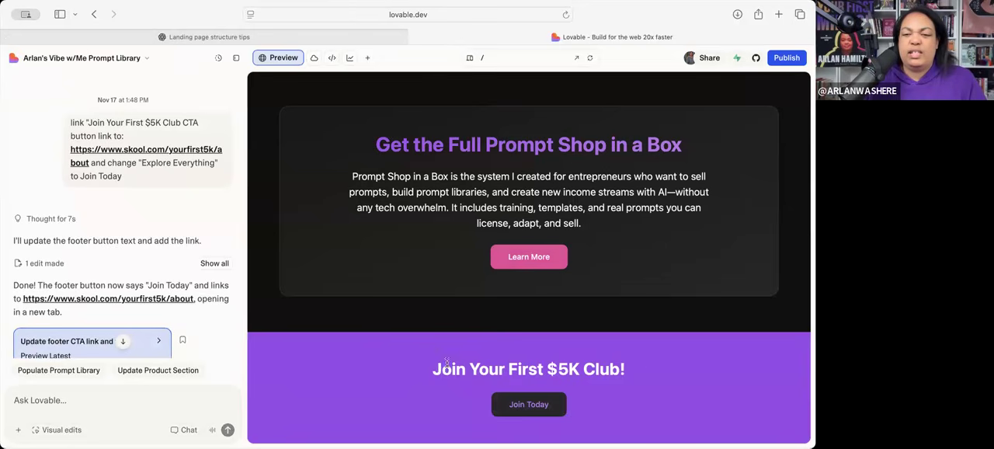
drag(657, 368, 328, 373)
key(super+c)
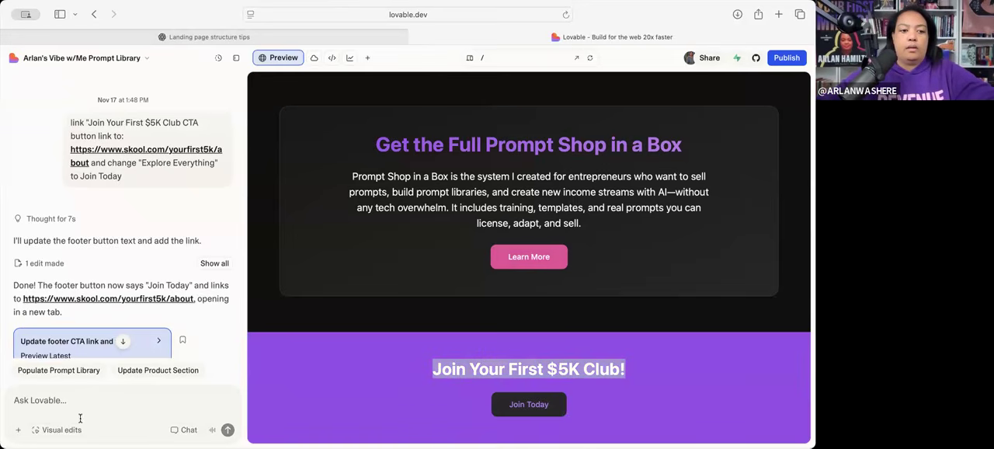
text(change ")
key(super+v)
text(")
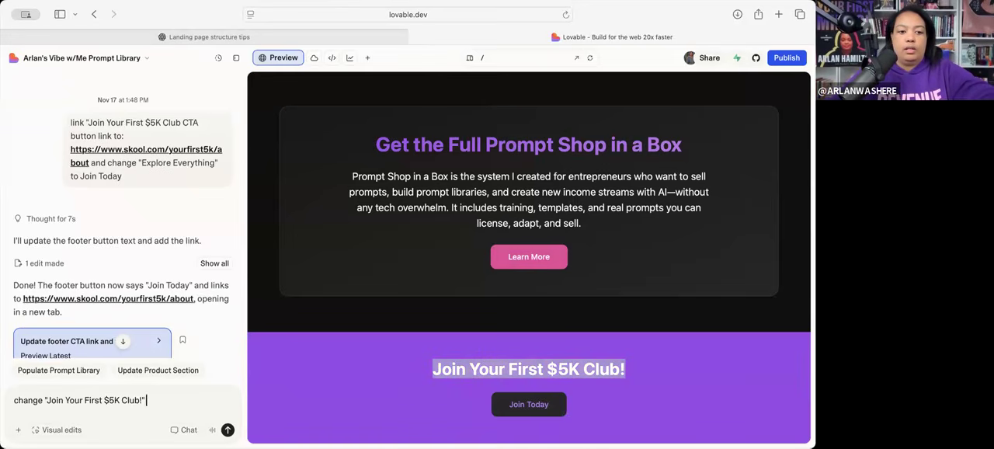
text( to "Want More?)
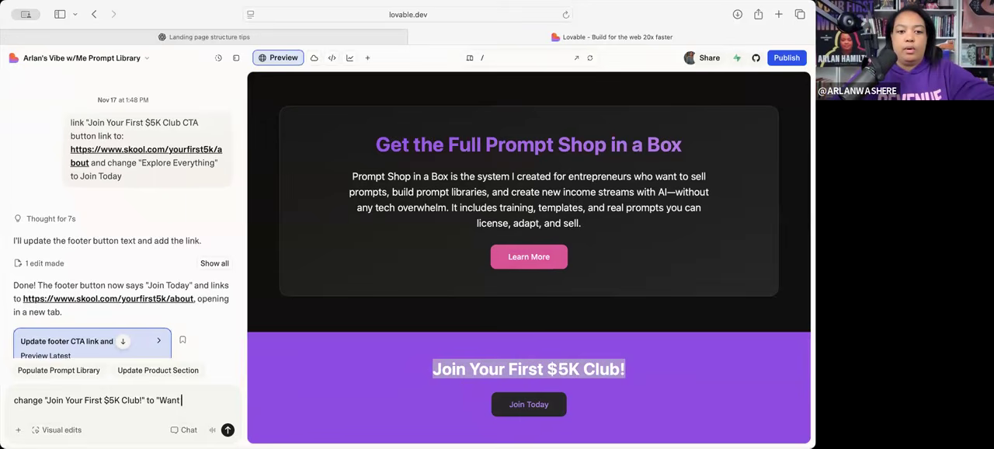
key(super+v)
text(")
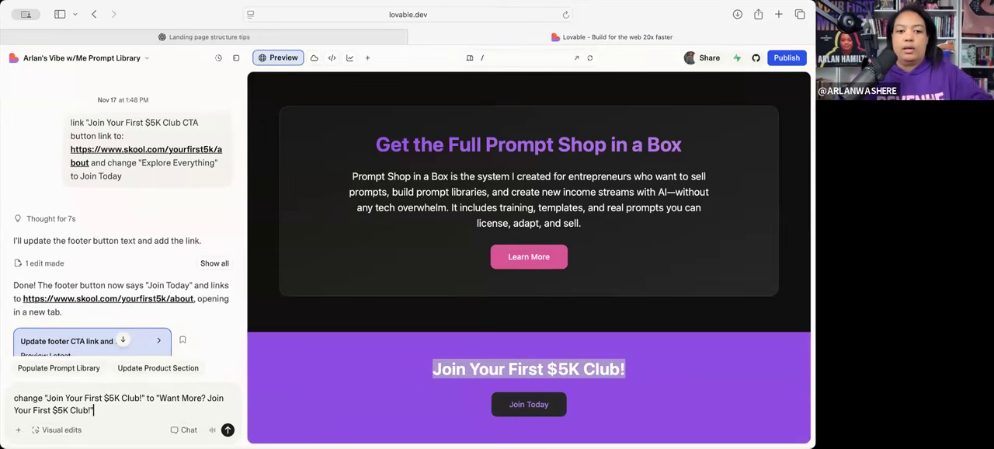
key(Return)
- Test the footer's Join Today link, return to the Lovable project and check the previewed page up to the hero
click(348, 311)
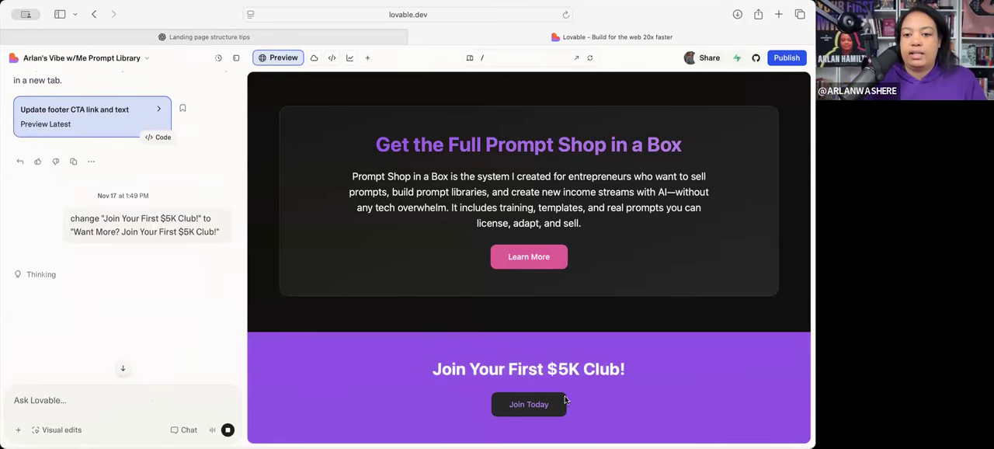
click(536, 404)
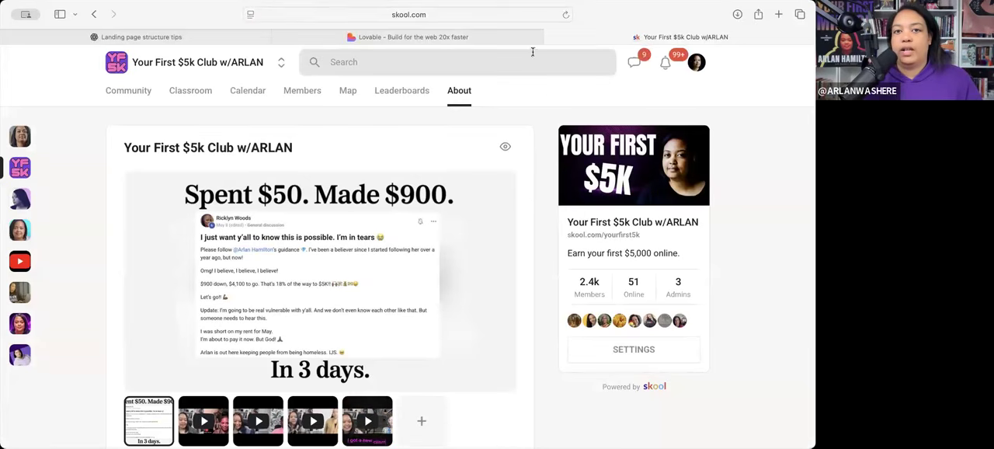
click(412, 36)
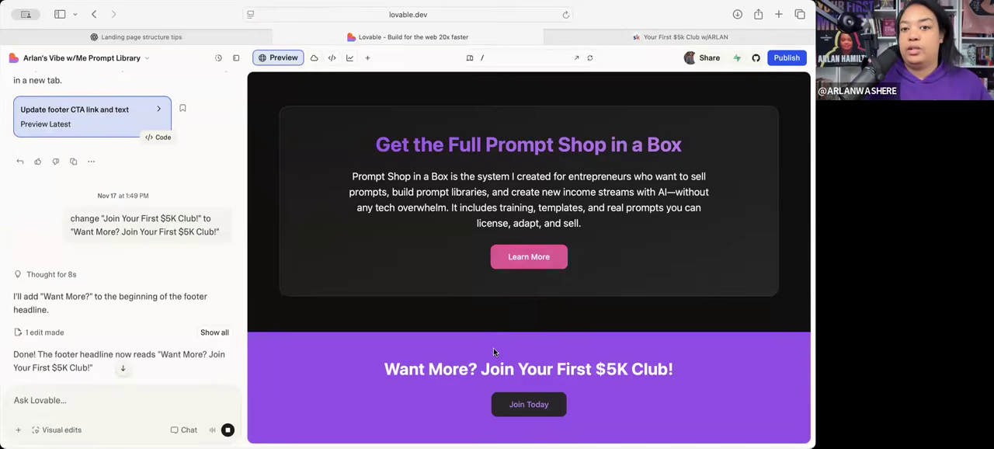
scroll(485, 326, up, 10)
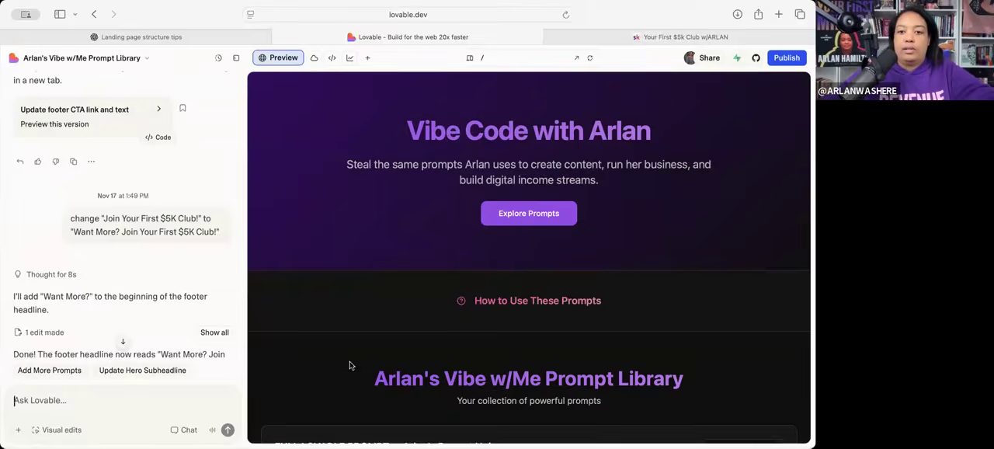
- Look over the previewed page, and start a Lovable chat request with add a yellow banner to the top that says
scroll(350, 364, down, 15)
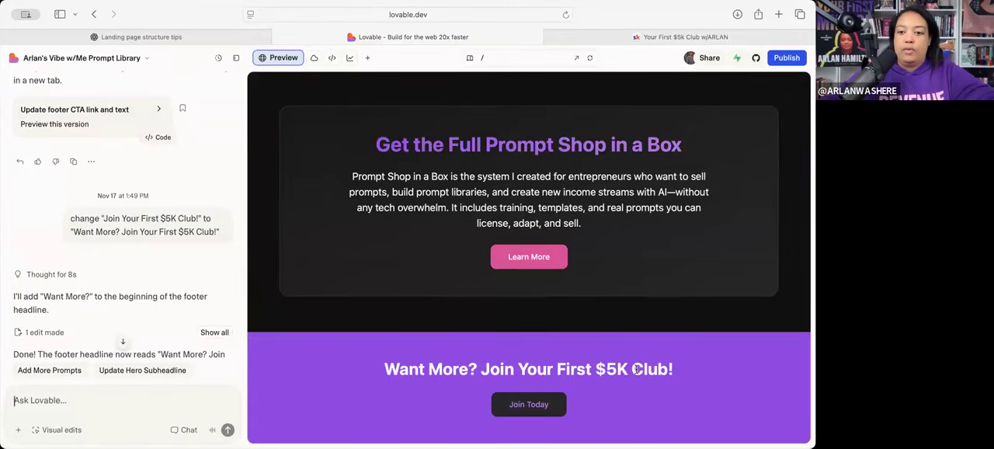
scroll(472, 352, up, 15)
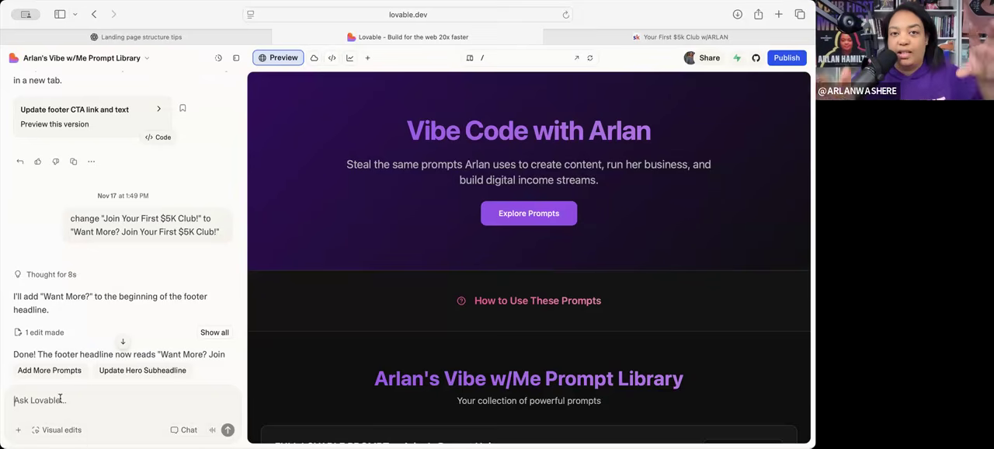
text(add)
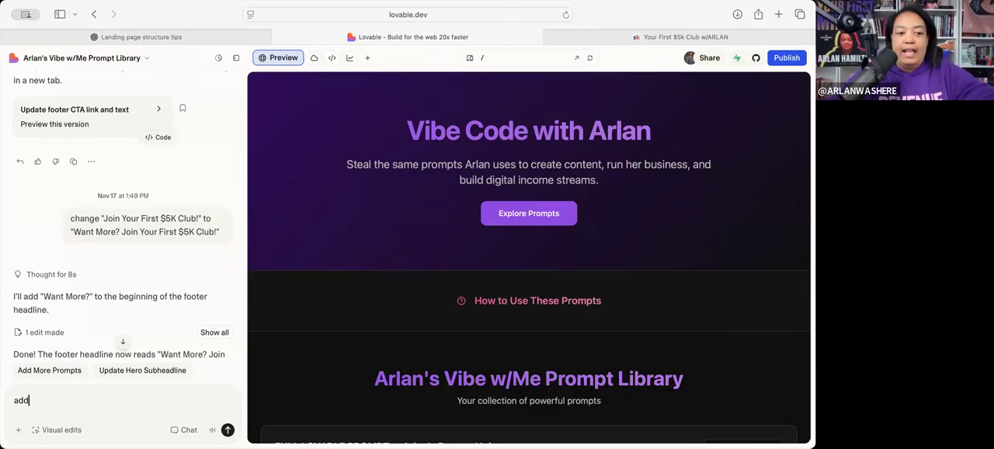
text( a yellow banner to the top that)
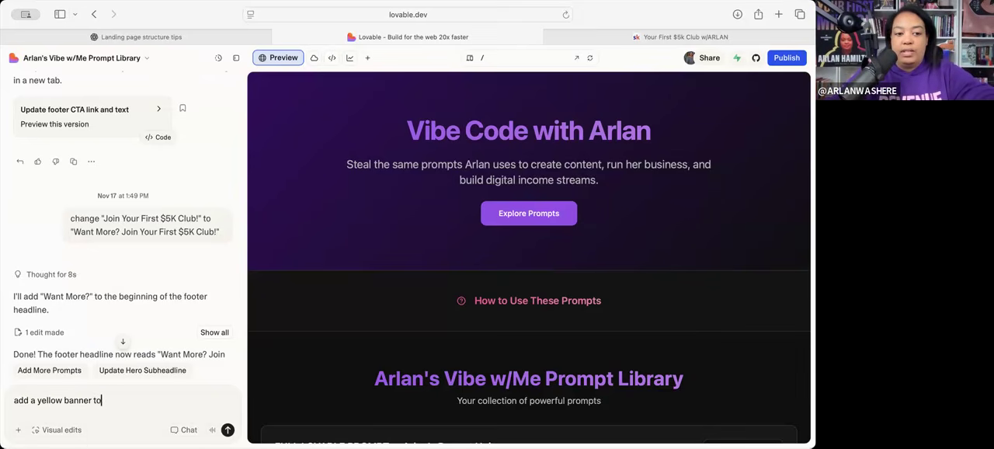
text( says)
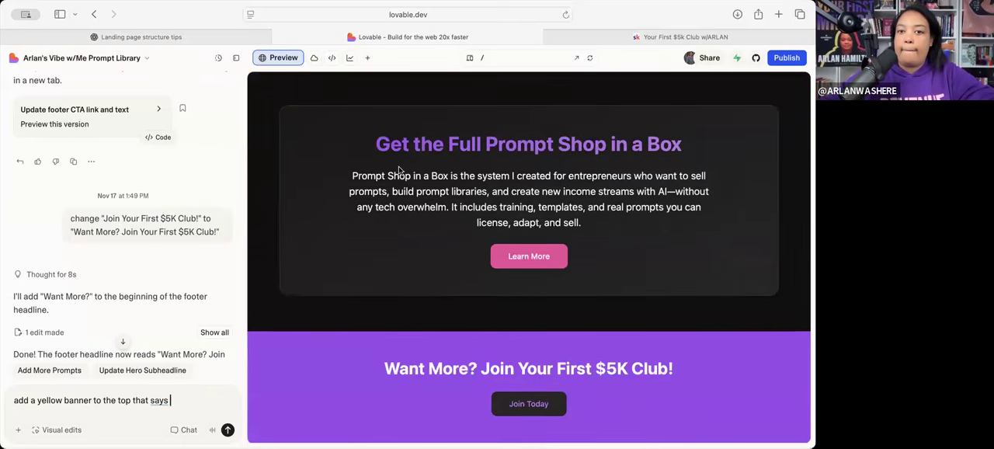
- Reuse the Prompt Shop section's heading in the drafted request as the banner text "Get My Full 'Prompt Shop in a Box'!"
drag(377, 143, 678, 150)
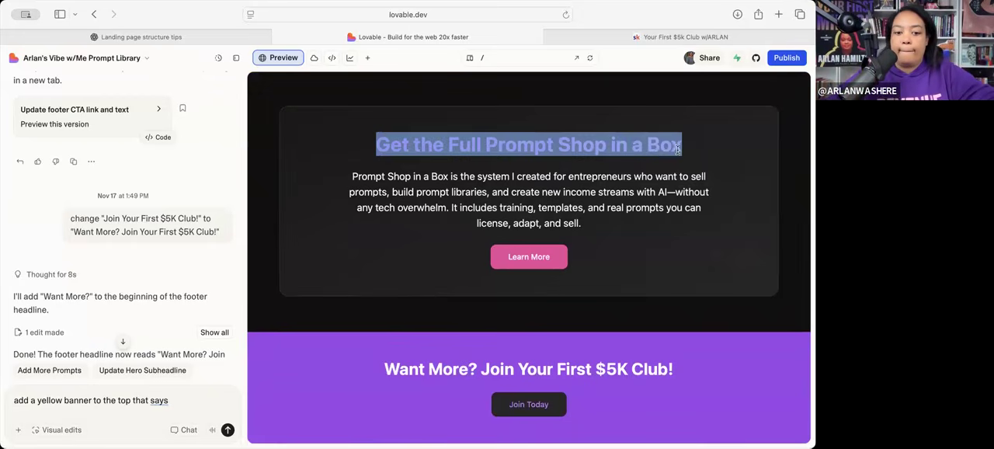
key(super+c)
click(188, 400)
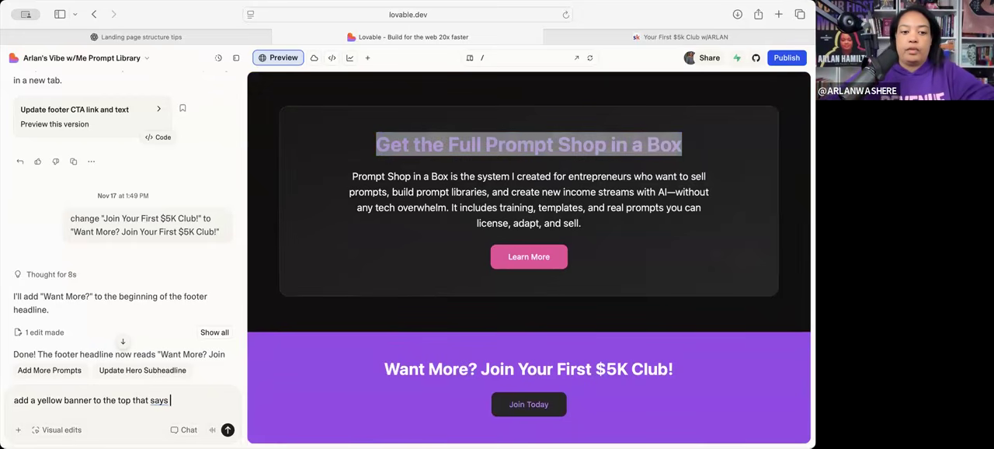
text(")
key(super+v)
text(")
key(BackSpace)
key(BackSpace)
key(BackSpace)
text(My Full )
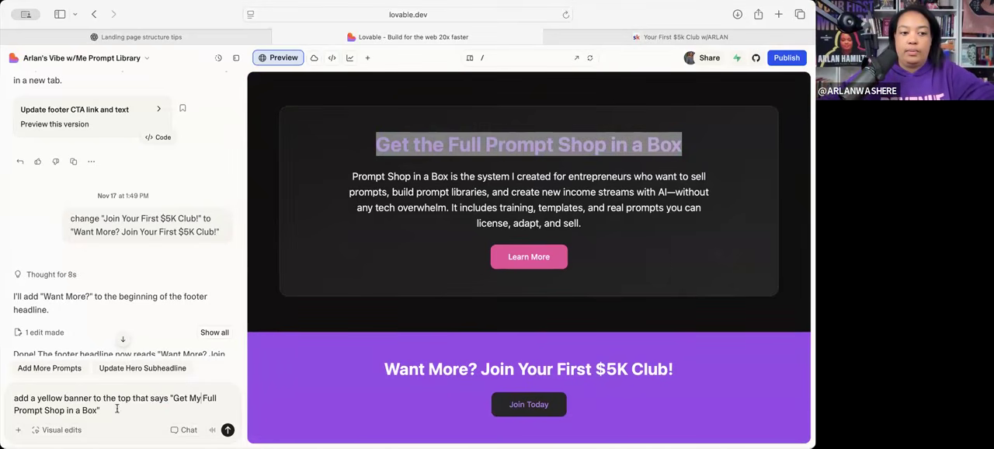
text('Prompt Shop in a Box)
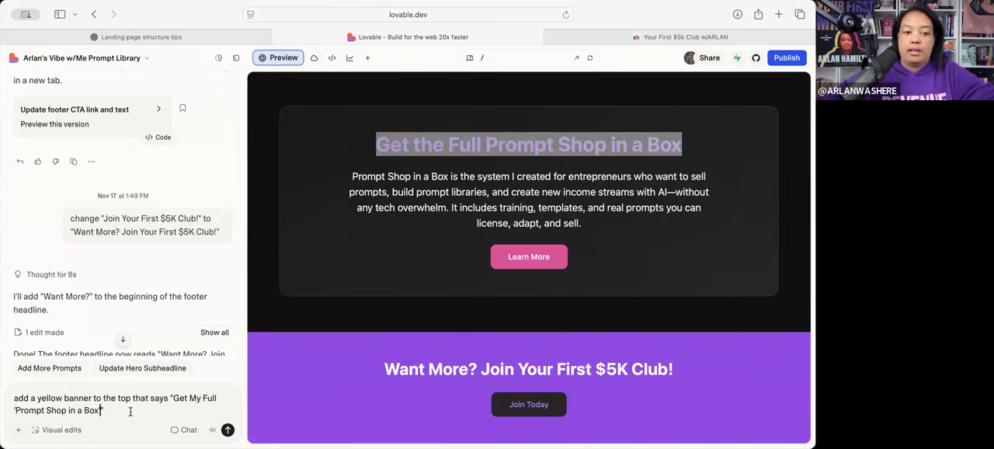
text('!")
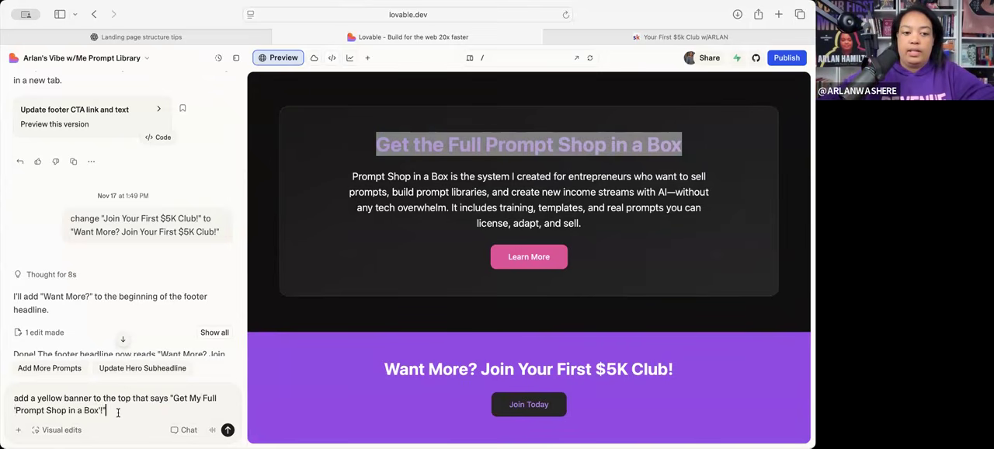
text( and links to)
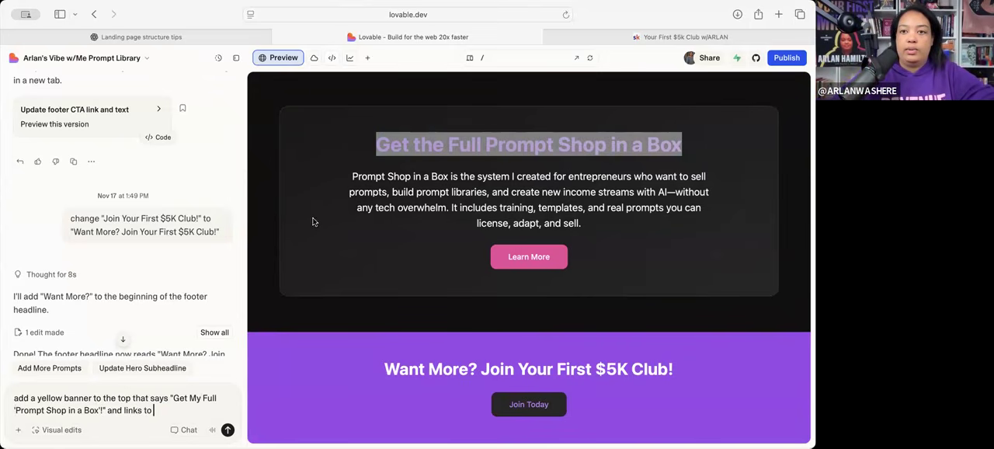
text( the same url as L)
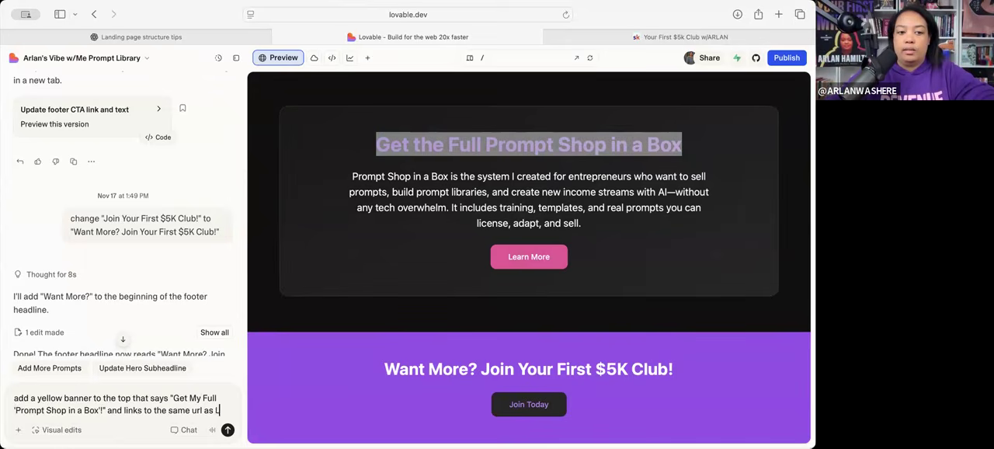
text(earn More does)
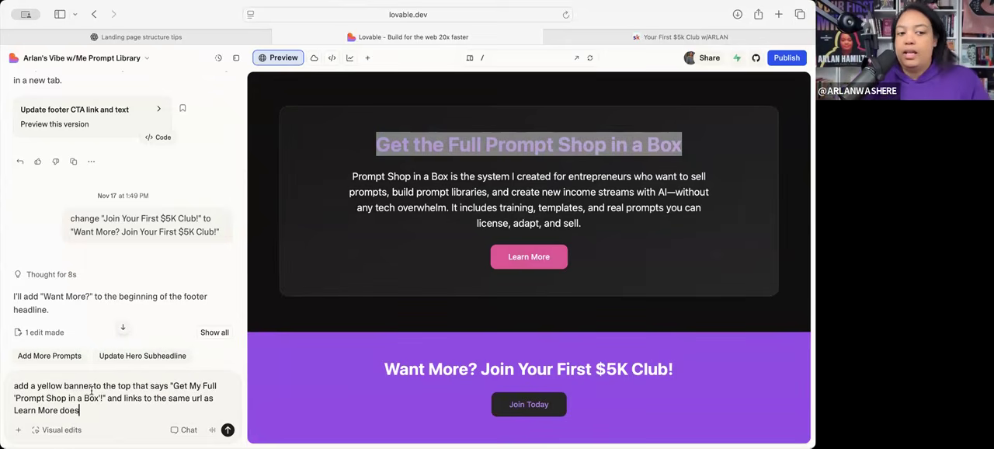
- Extend the banner request with and links to the same url as Learn More does, and submit it
scroll(447, 276, up, 15)
scroll(446, 276, up, 10)
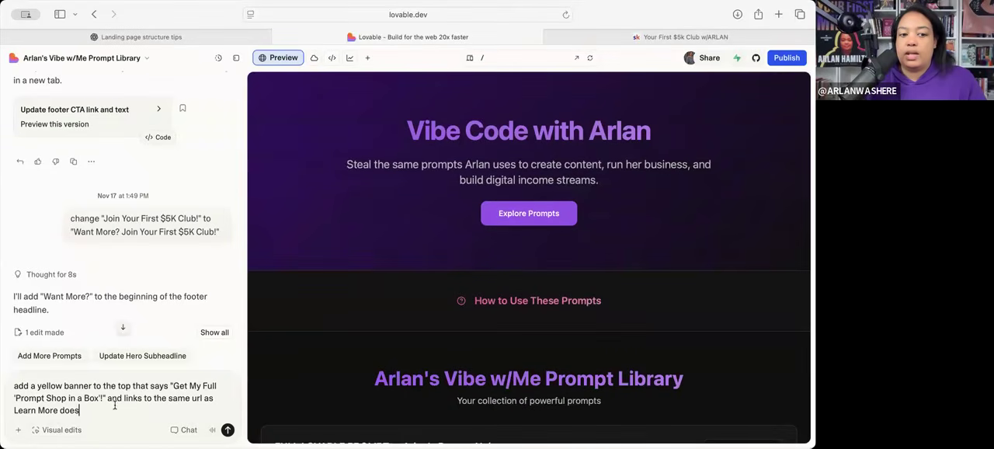
click(227, 429)
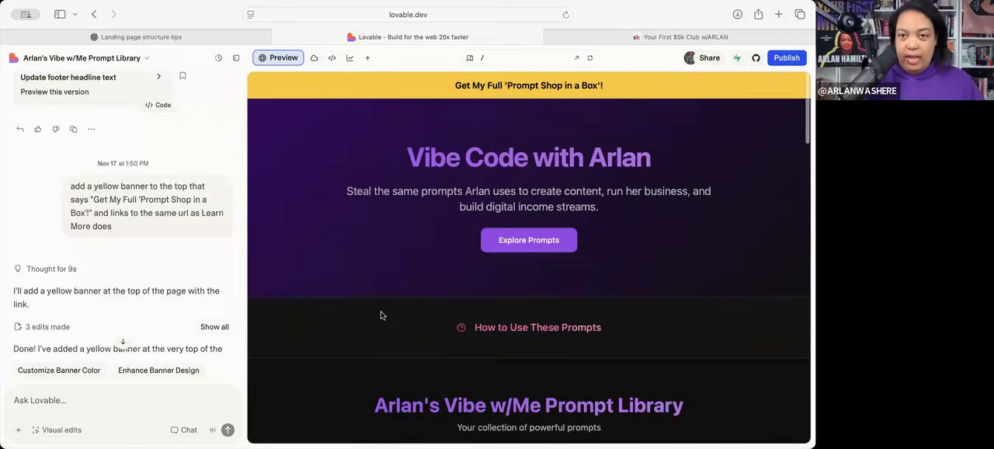
- Submit the Lovable chat request make the yellow lighter and brighter
text(make the yellow brighter)
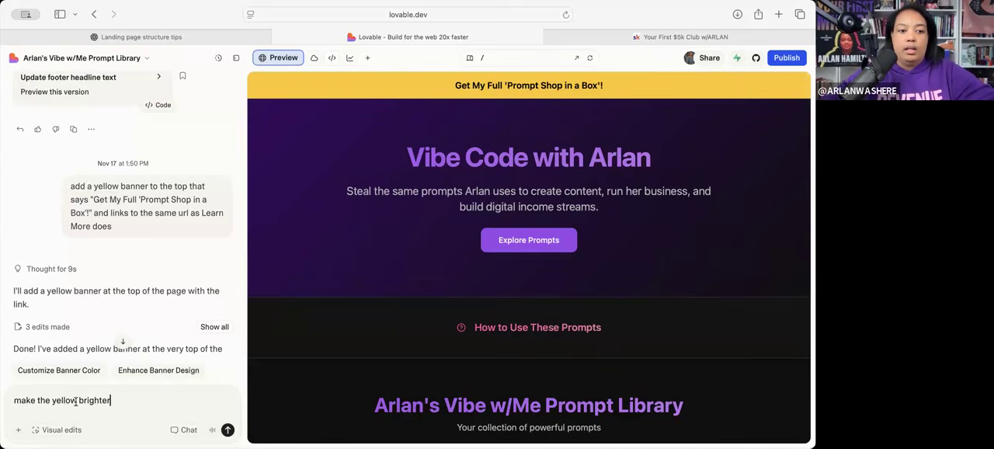
text( lighter and)
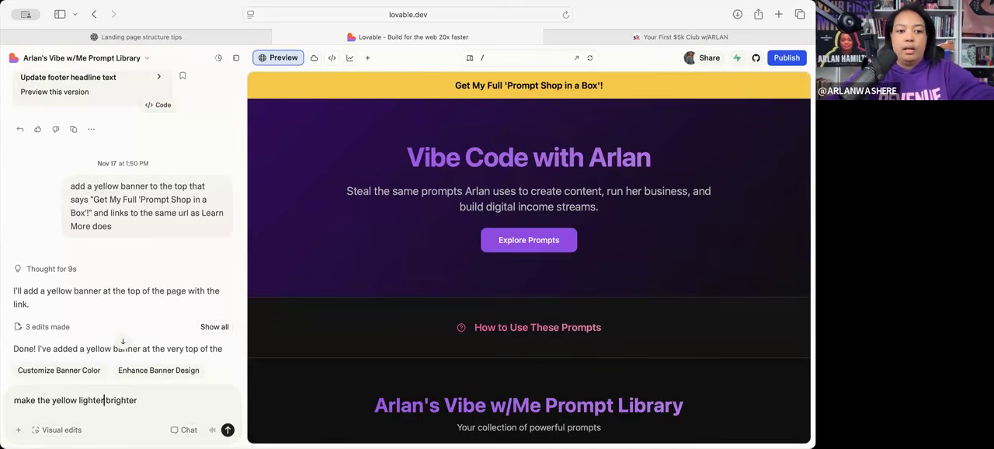
key(Return)
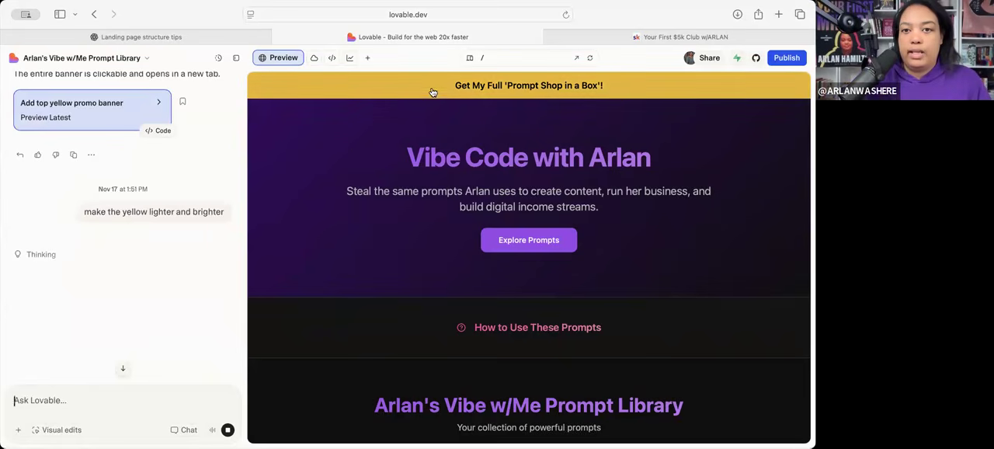
- Test the yellow banner's link, close the opened page, and check how the banner behaves while scrolling the preview
click(433, 87)
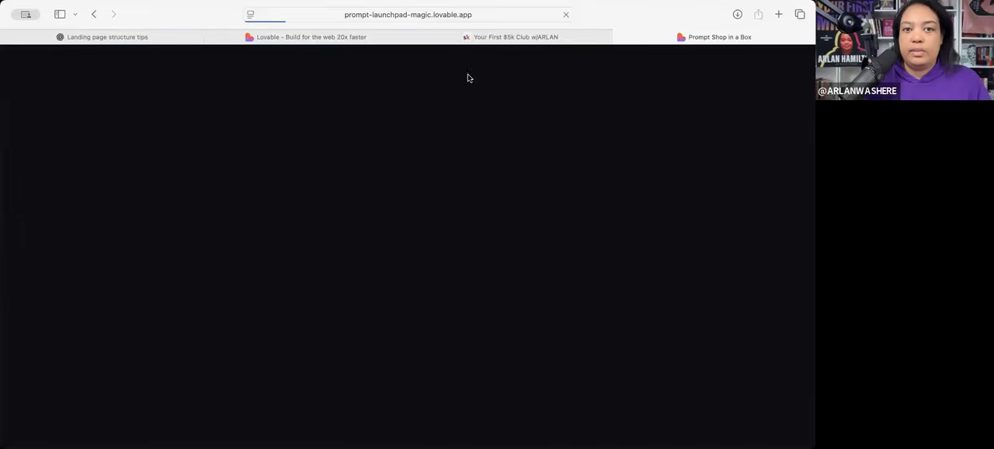
click(617, 41)
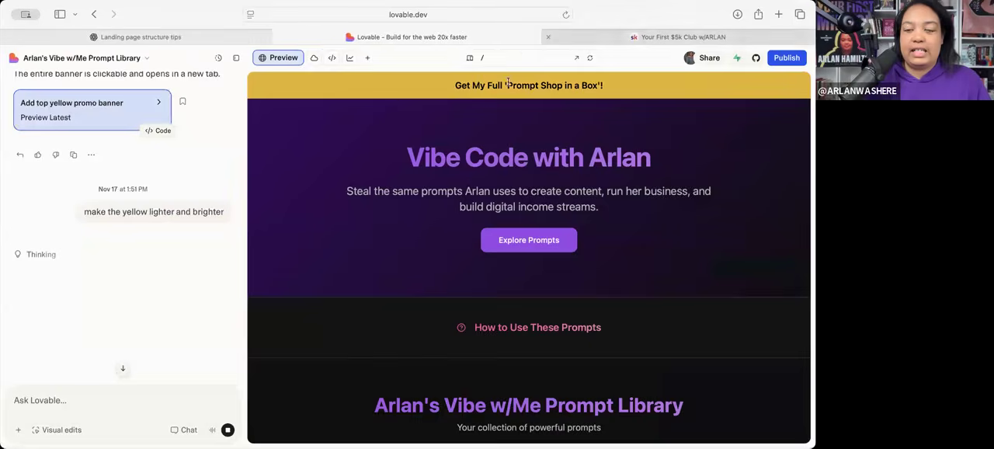
scroll(436, 271, down, 20)
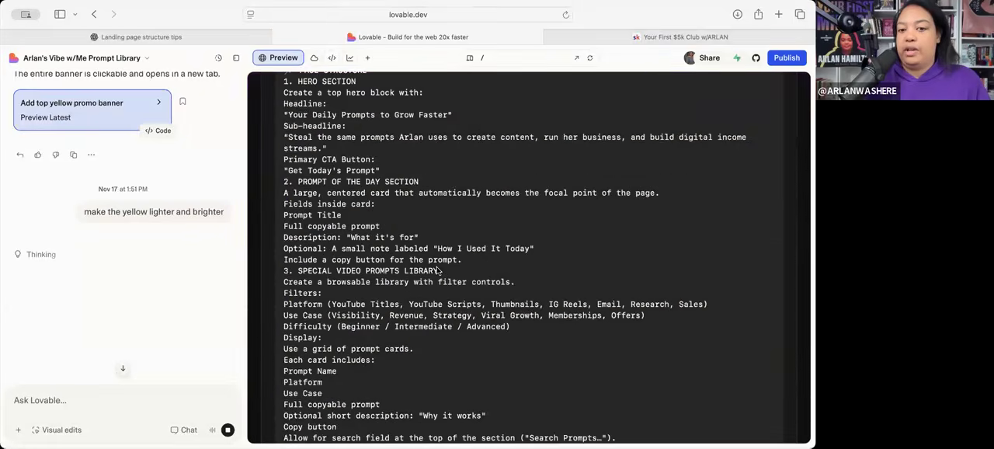
scroll(437, 270, down, 3)
scroll(437, 270, up, 20)
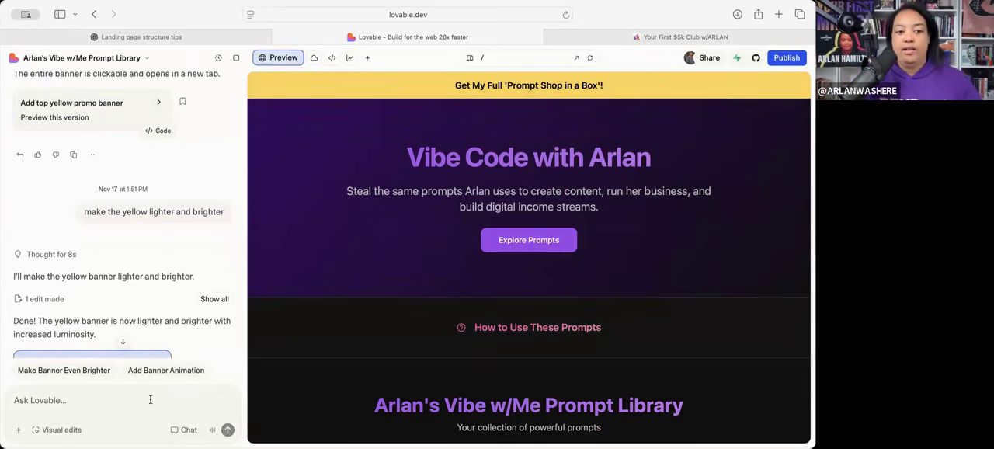
- Submit the Lovable chat request make the banner move with the scroll down
text(mak)
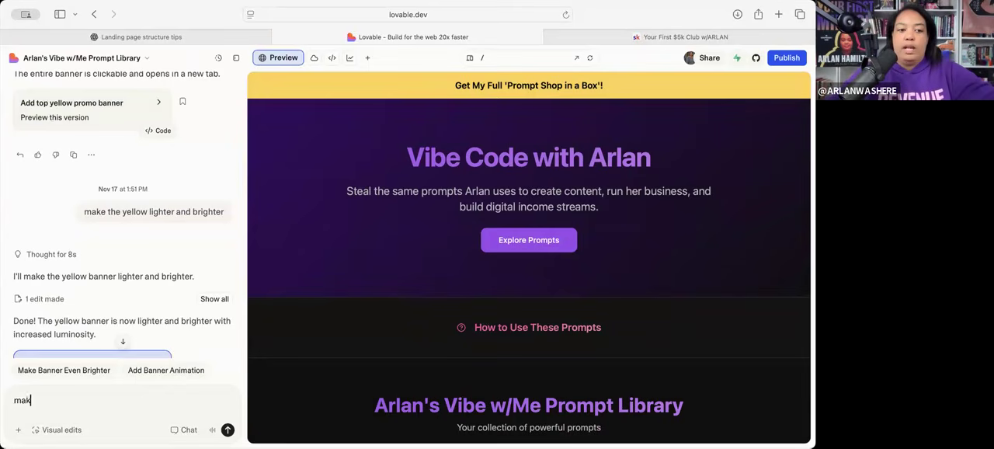
text(e the banner scroll with the)
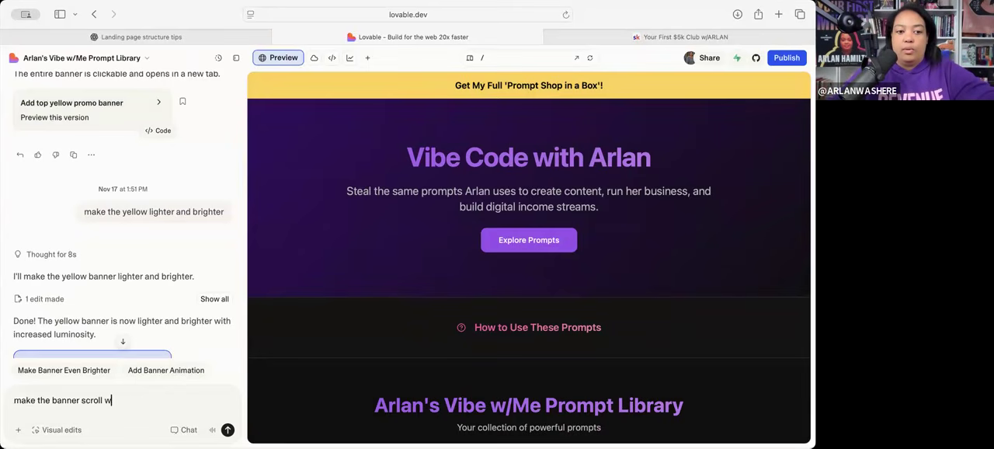
key(BackSpace)
key(BackSpace)
key(BackSpace)
key(BackSpace)
key(BackSpace)
key(BackSpace)
key(BackSpace)
key(BackSpace)
key(BackSpace)
key(BackSpace)
key(BackSpace)
key(BackSpace)
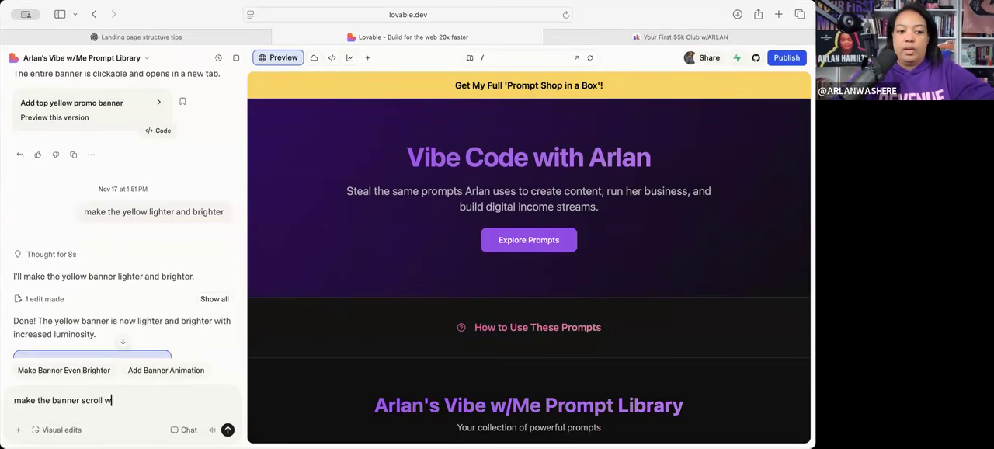
text(move with the scroll down)
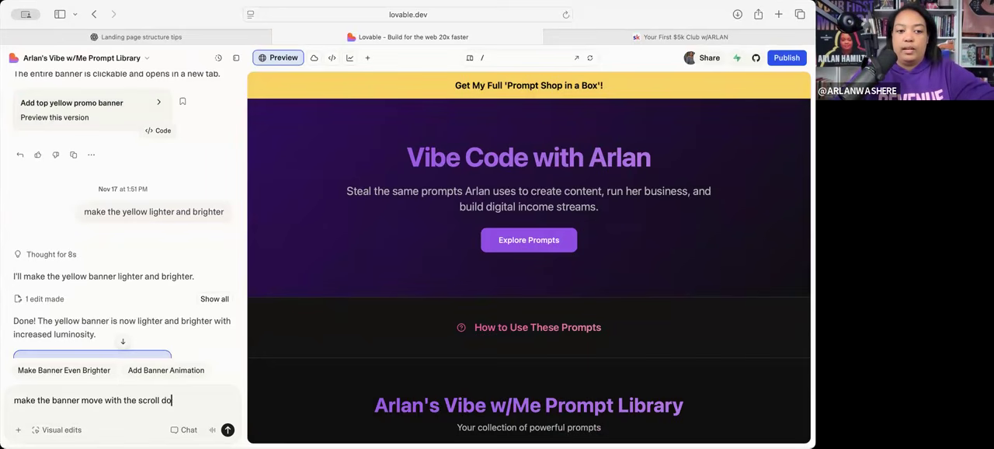
key(Return)
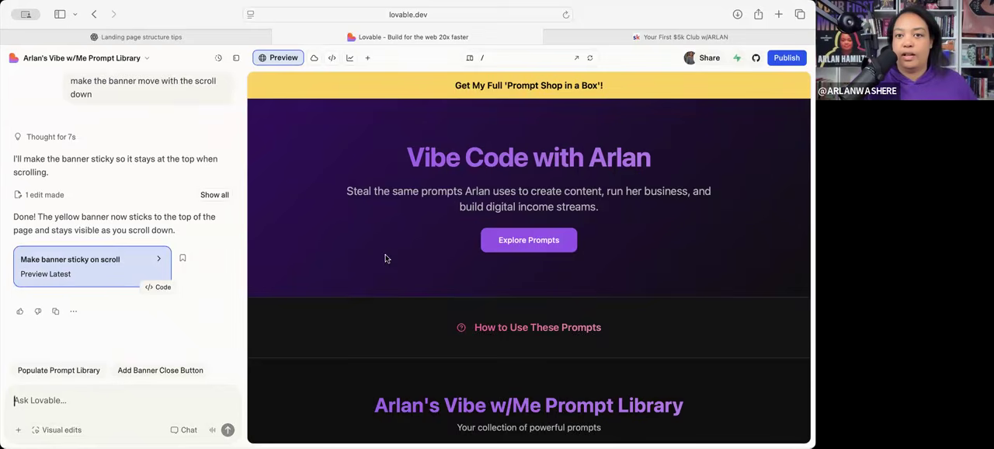
- Check the banner's scrolling behaviour from the hero to the Prompt Shop section and back to the prompt library
scroll(389, 257, down, 5)
scroll(386, 258, down, 15)
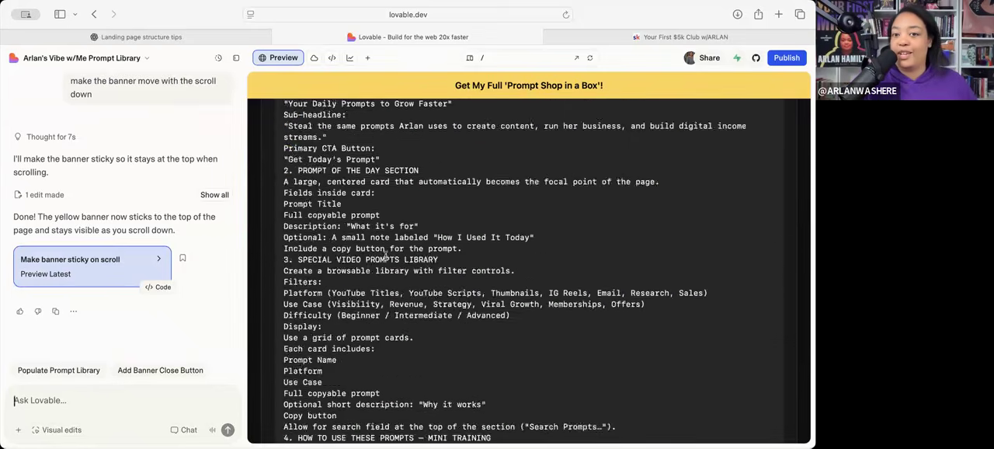
scroll(386, 257, down, 10)
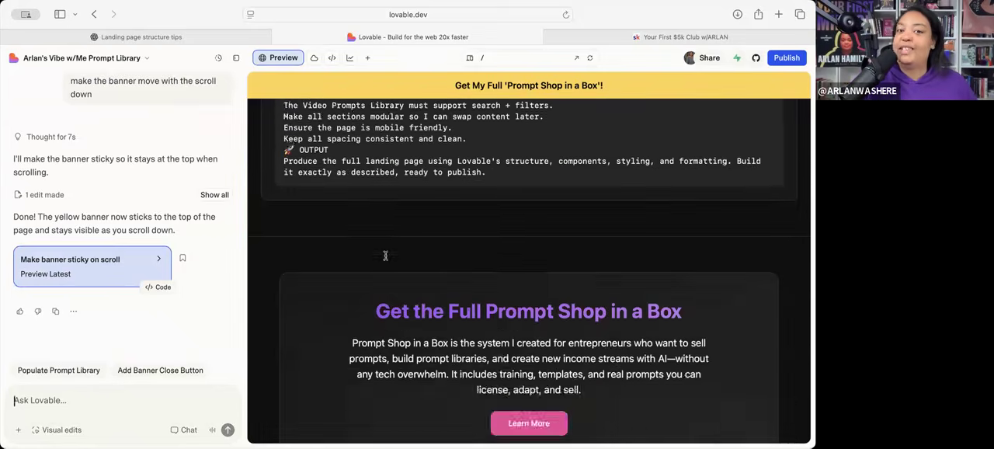
scroll(384, 256, up, 20)
scroll(385, 256, up, 10)
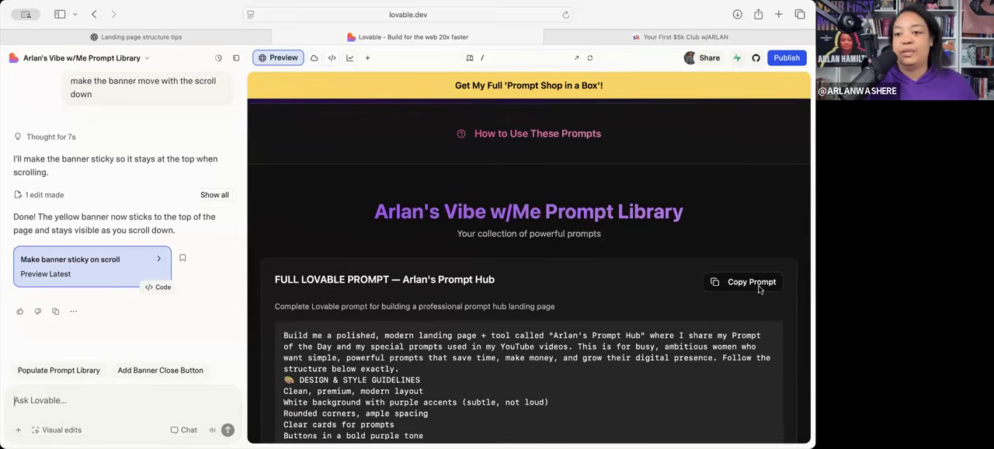
- Test copying the Arlan's Prompt Hub prompt from its card, and review the previewed page up to the hero
click(751, 276)
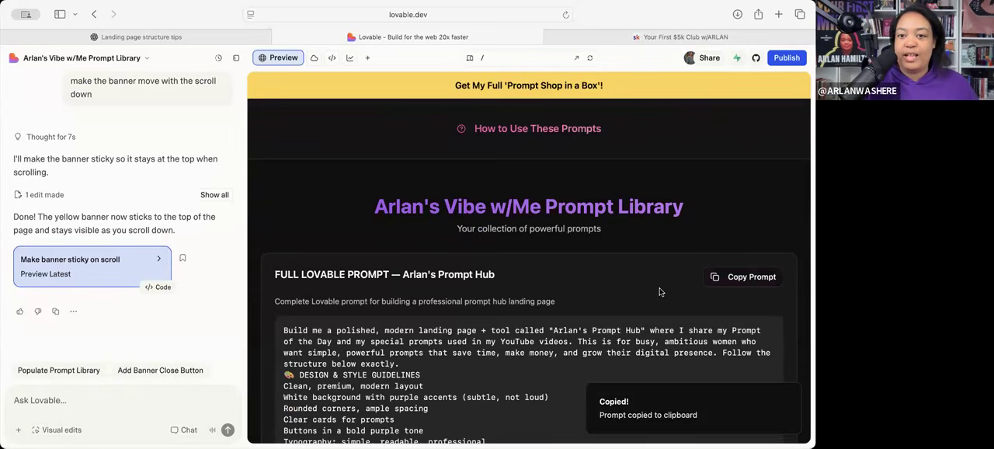
scroll(660, 292, down, 2)
scroll(660, 292, up, 3)
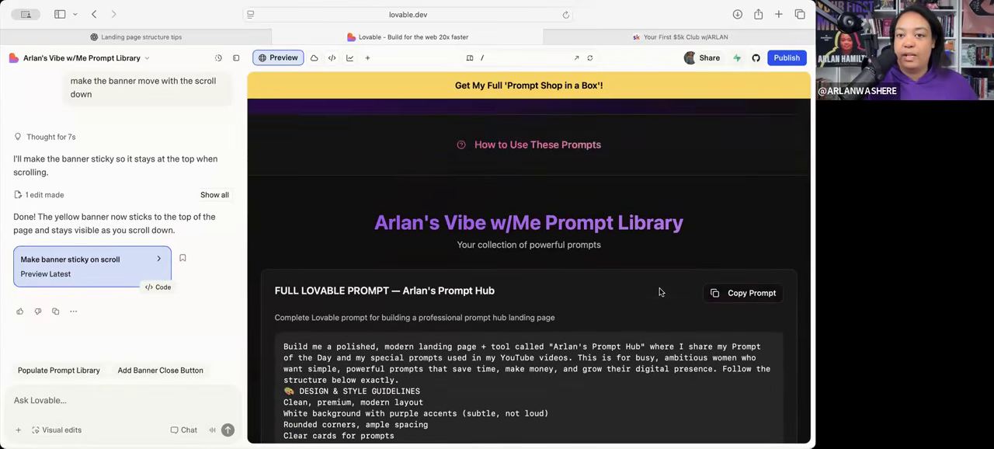
scroll(660, 292, down, 5)
scroll(659, 287, up, 8)
scroll(653, 299, up, 1)
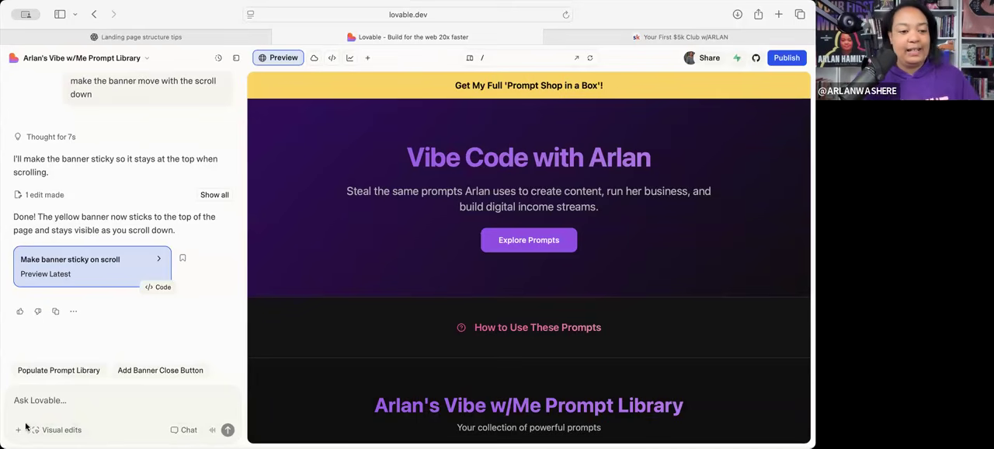
click(62, 400)
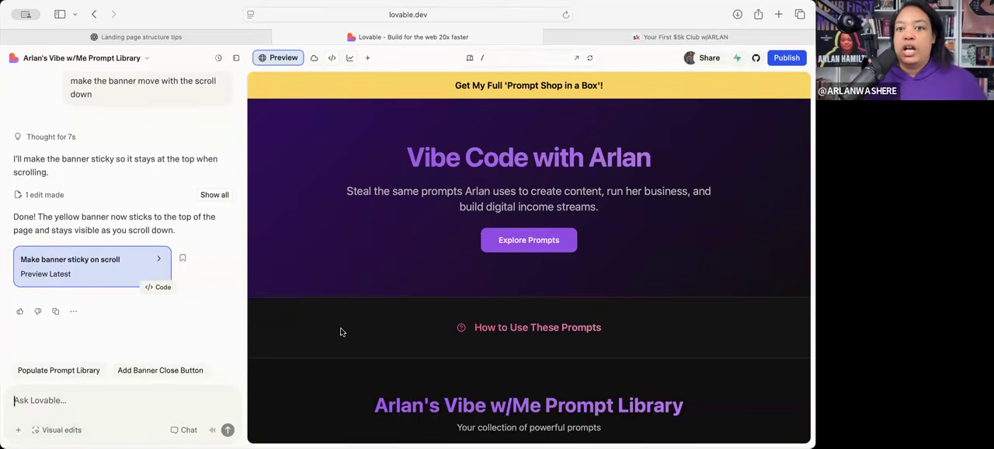
scroll(342, 331, down, 5)
scroll(389, 322, up, 5)
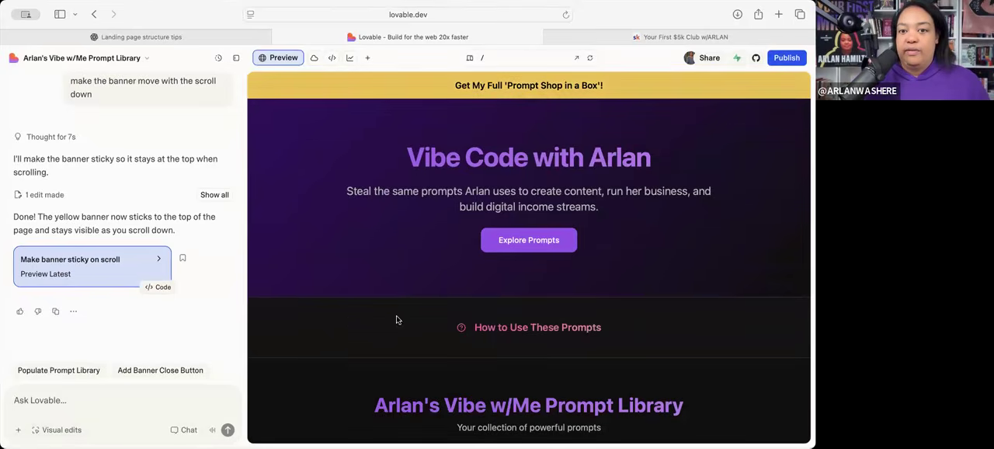
- Review the previewed page from the hero to the $5K Club section and back, and open the publishing settings
scroll(497, 319, down, 5)
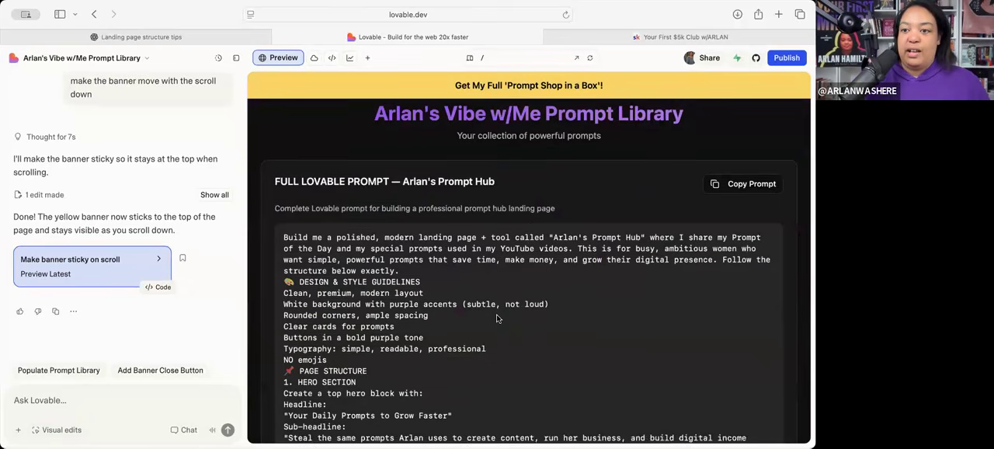
scroll(559, 301, down, 3)
scroll(559, 302, down, 15)
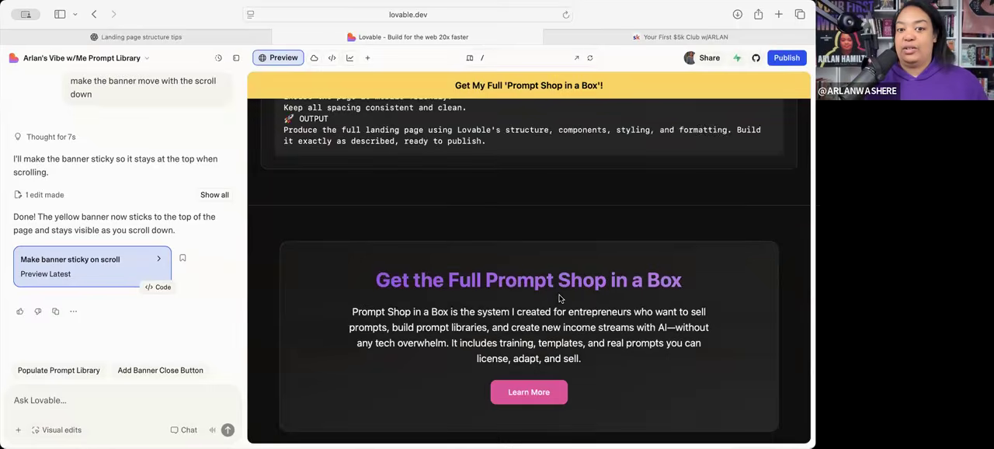
scroll(559, 299, down, 2)
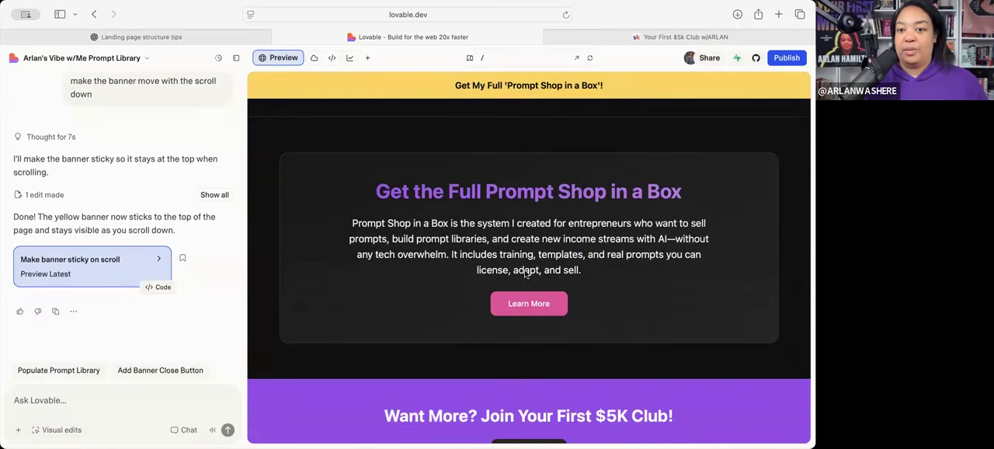
scroll(526, 272, down, 1)
scroll(502, 354, up, 3)
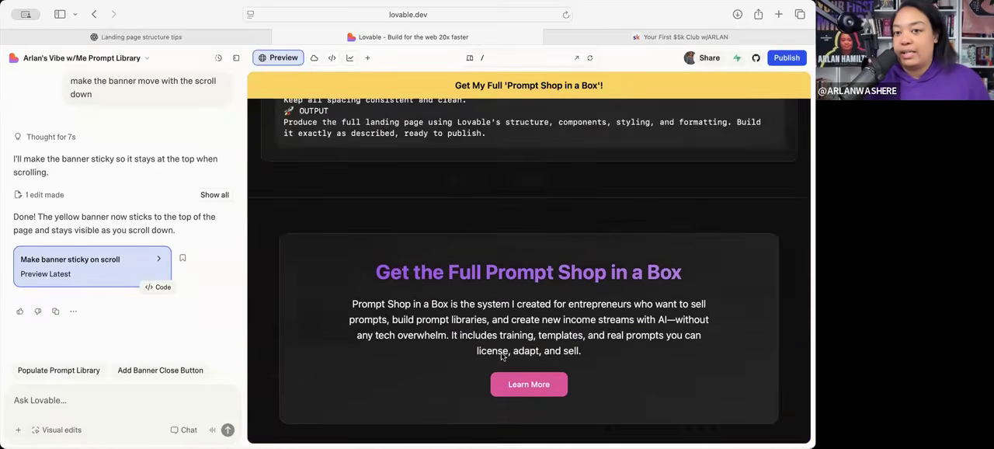
scroll(501, 354, up, 20)
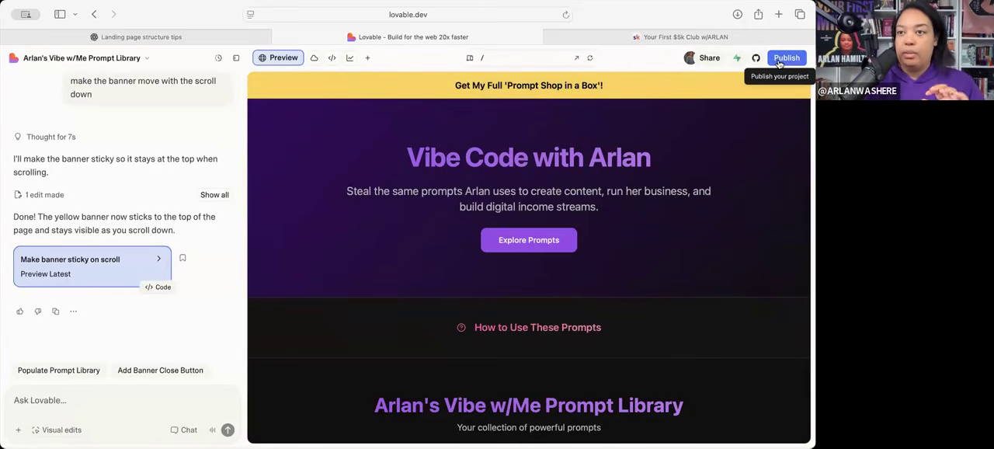
click(780, 64)
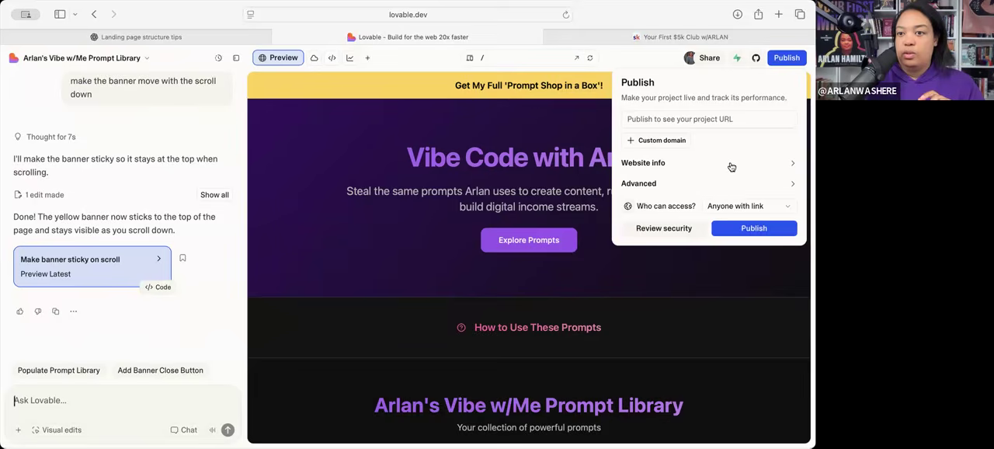
- Set the website title in the publishing settings to "Arlan's Vibe Code w/Me Prompts"
click(756, 165)
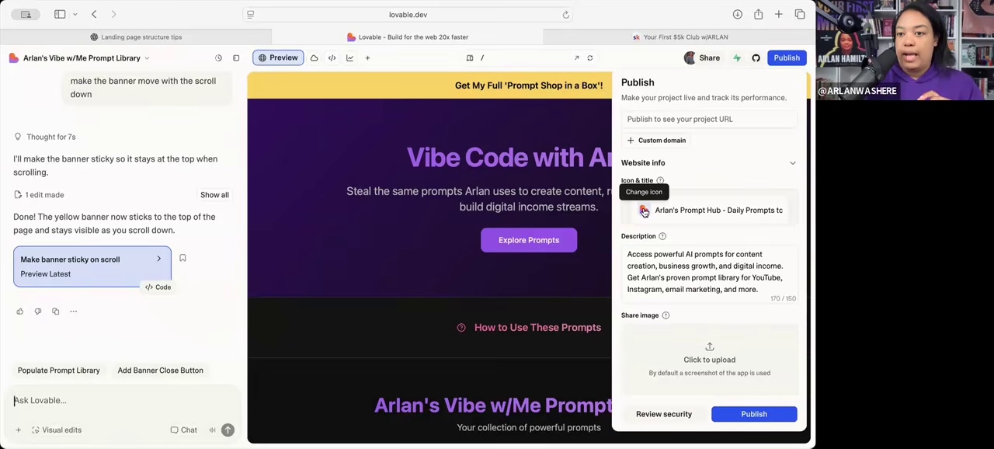
click(671, 214)
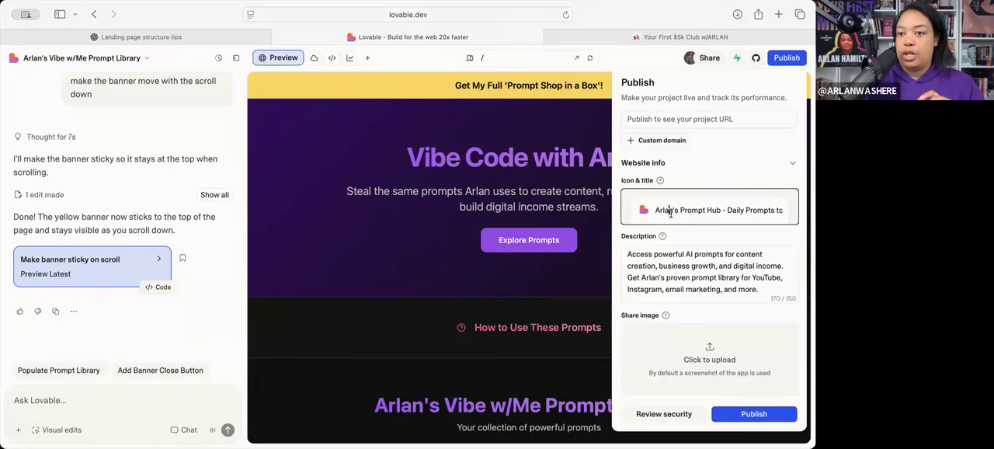
key(super+a)
triple_click(686, 211)
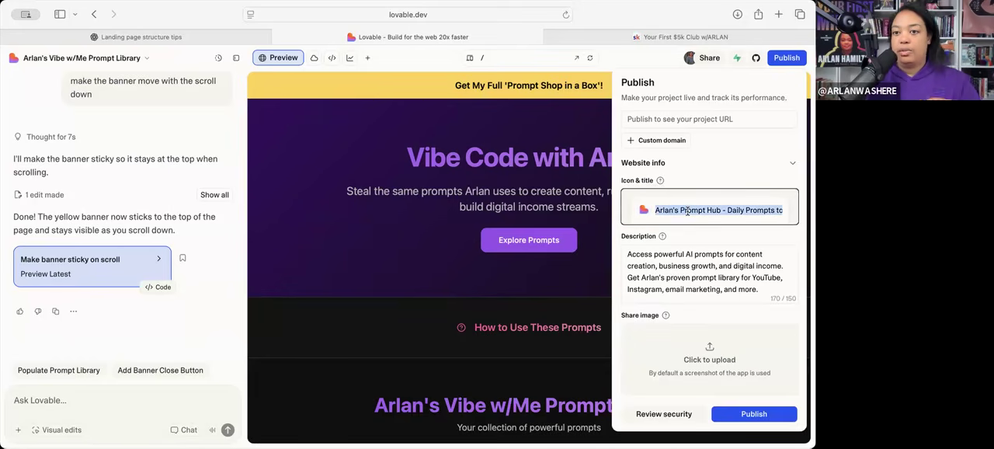
text(Arlan's P)
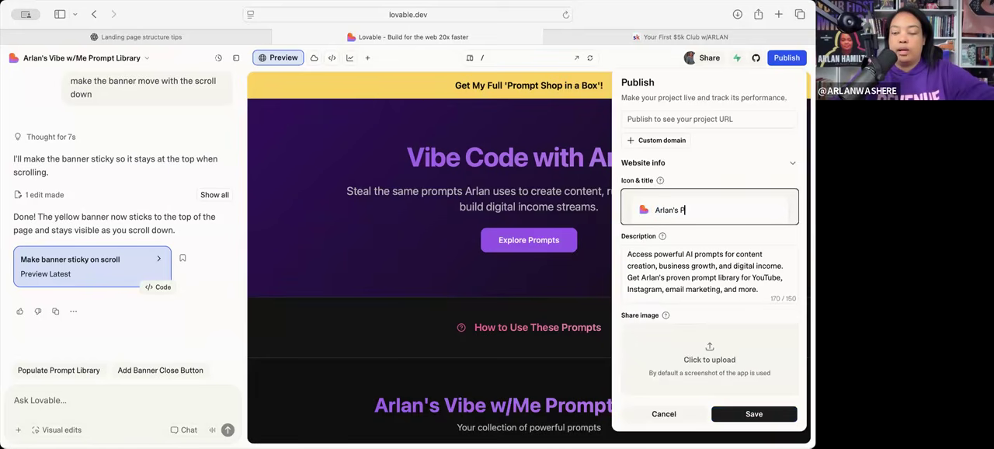
key(BackSpace)
text(Vibe Code Prompts)
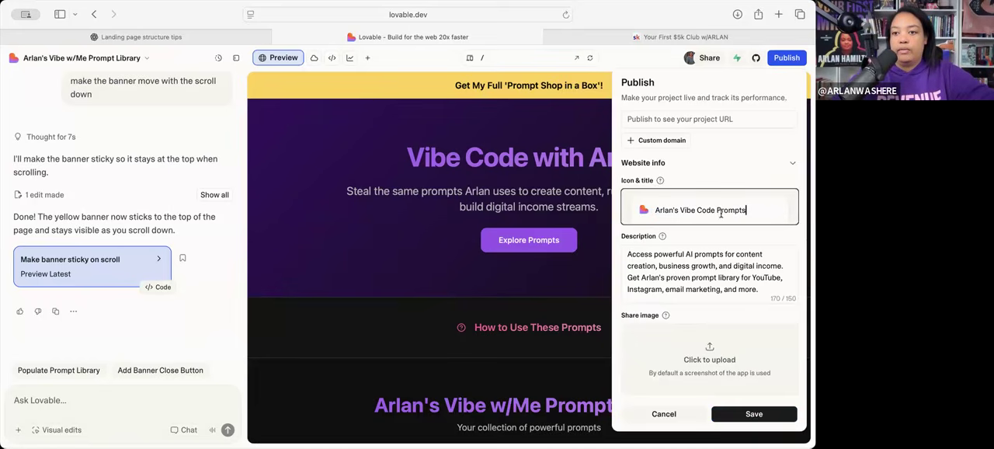
key(BackSpace)
key(BackSpace)
key(BackSpace)
key(BackSpace)
key(BackSpace)
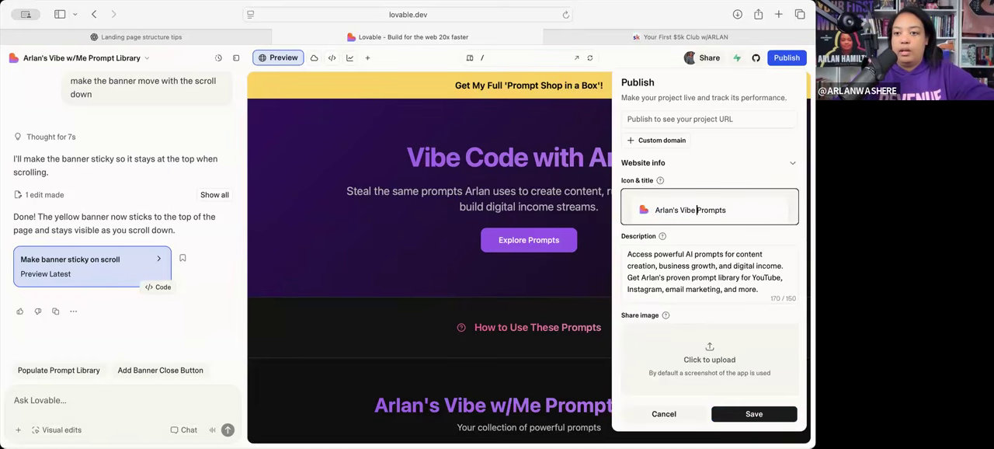
text(Code w/M)
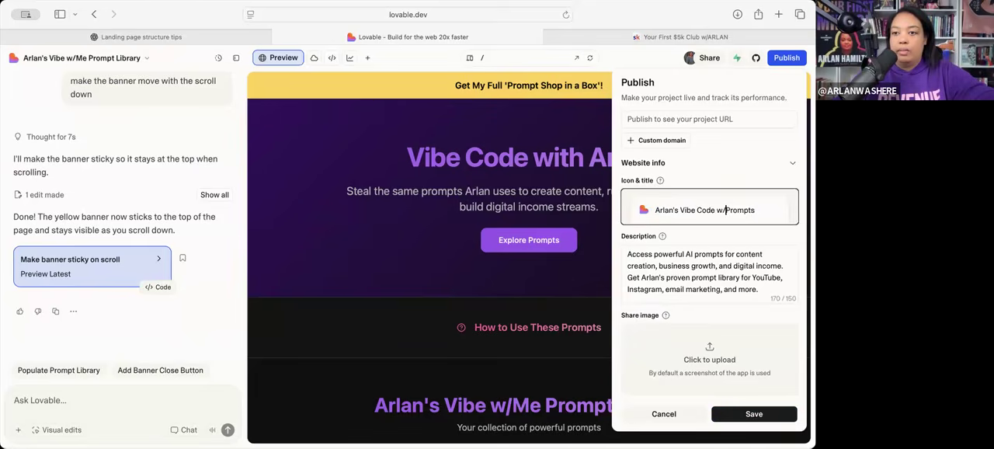
text(e)
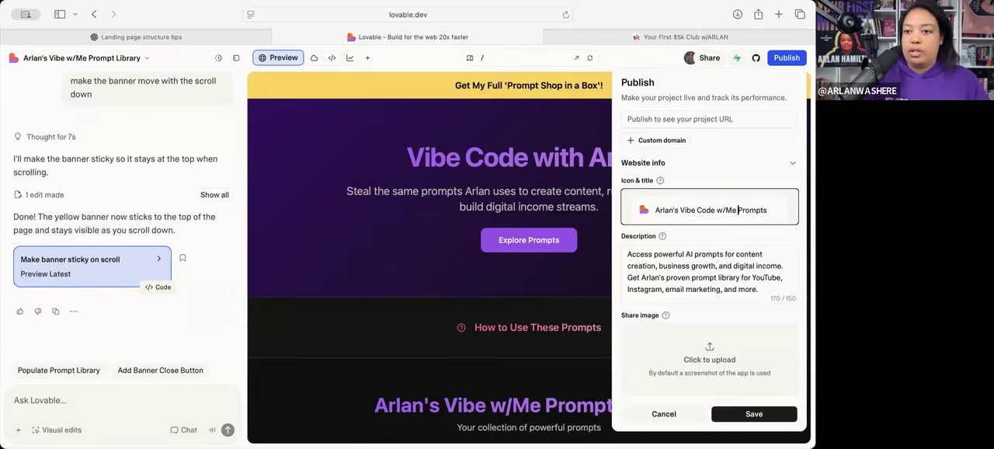
- Delete the description's last sentence, about the proven prompt library for YouTube, Instagram, email marketing and more
click(710, 243)
scroll(715, 229, down, 1)
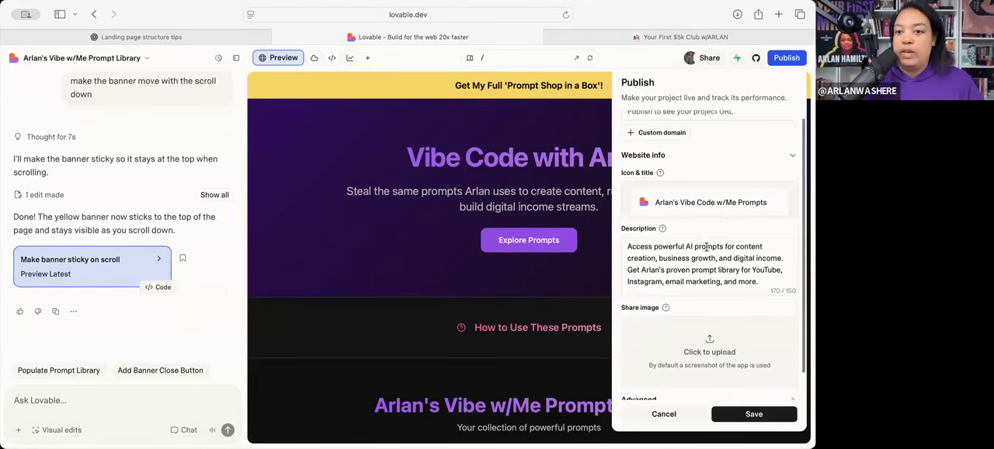
drag(628, 227, 717, 256)
key(Right)
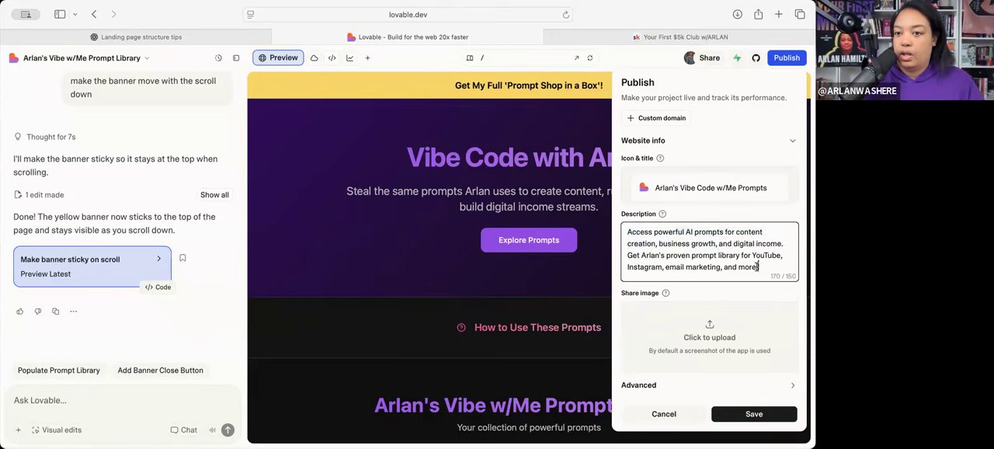
drag(741, 256, 679, 241)
click(678, 242)
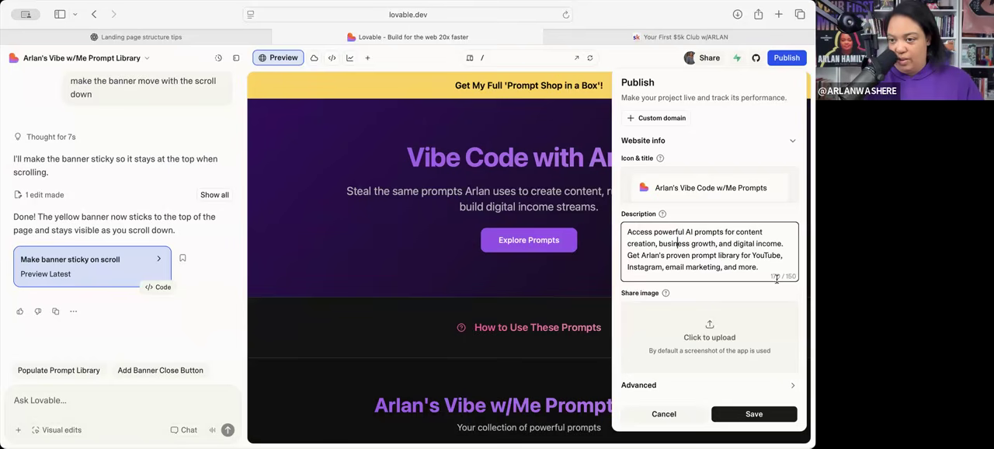
click(760, 255)
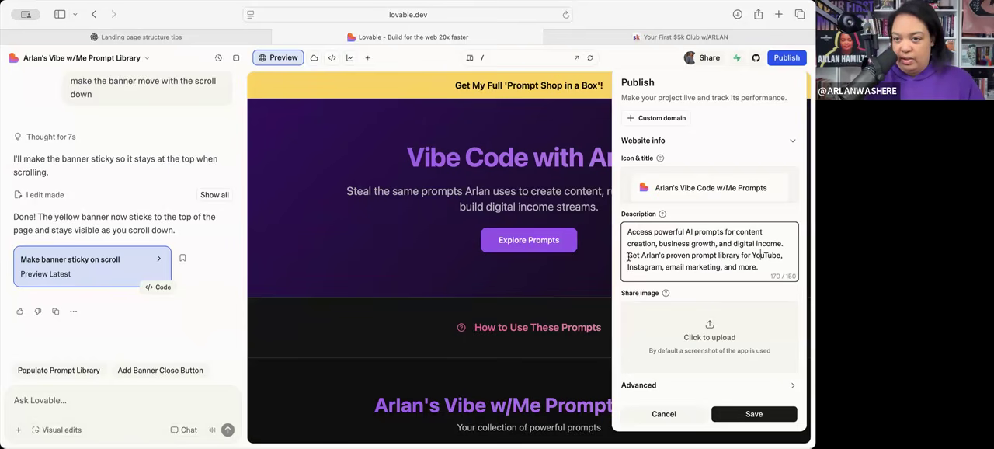
drag(628, 257, 760, 270)
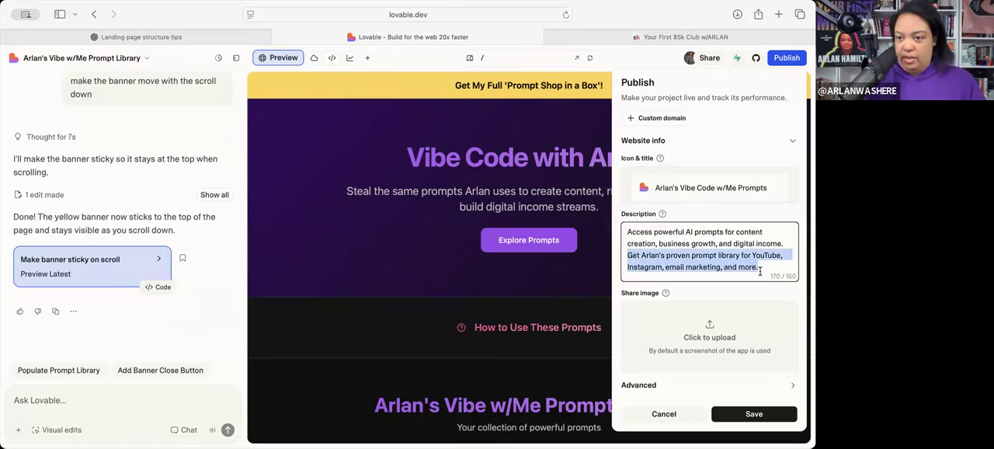
key(BackSpace)
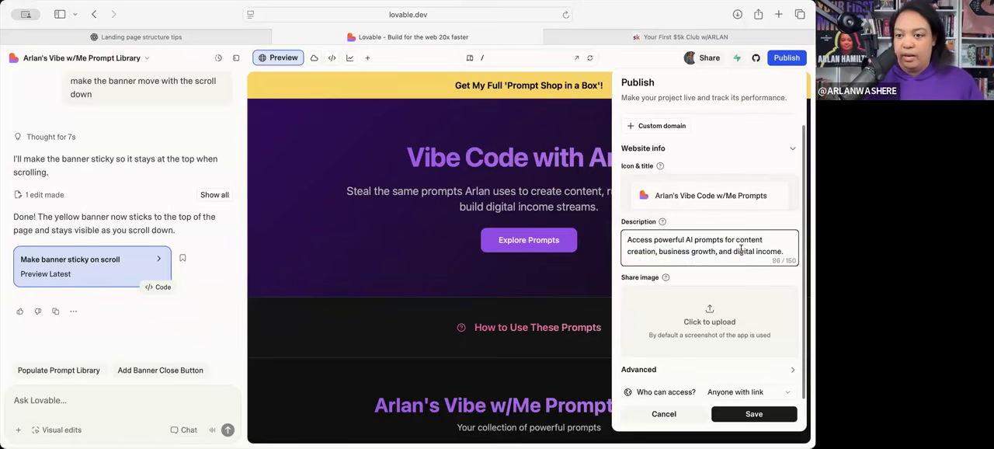
- Upload the "I MADE $1K/DAY" thumbnail as the website's share image
click(705, 329)
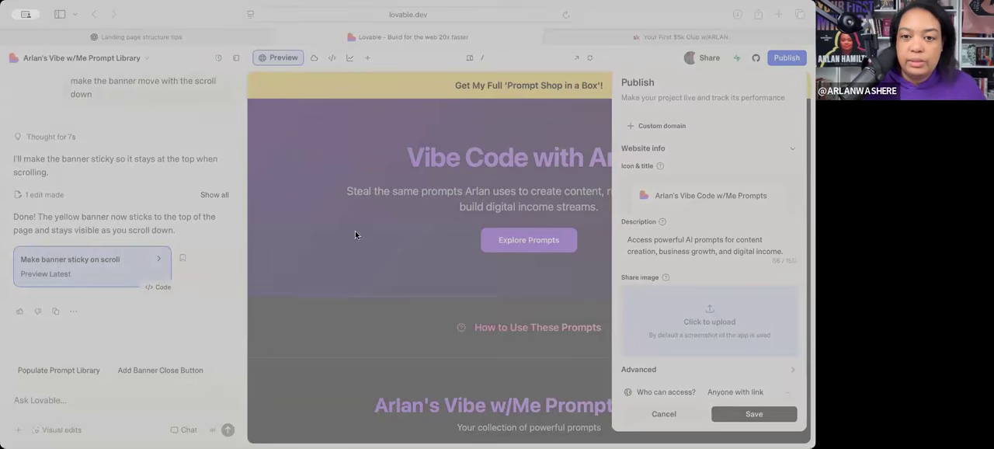
double_click(429, 232)
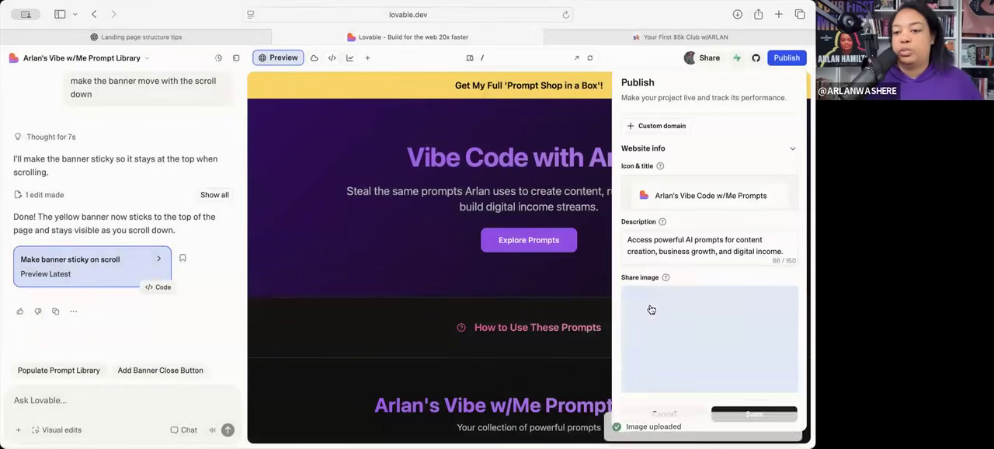
scroll(650, 311, down, 1)
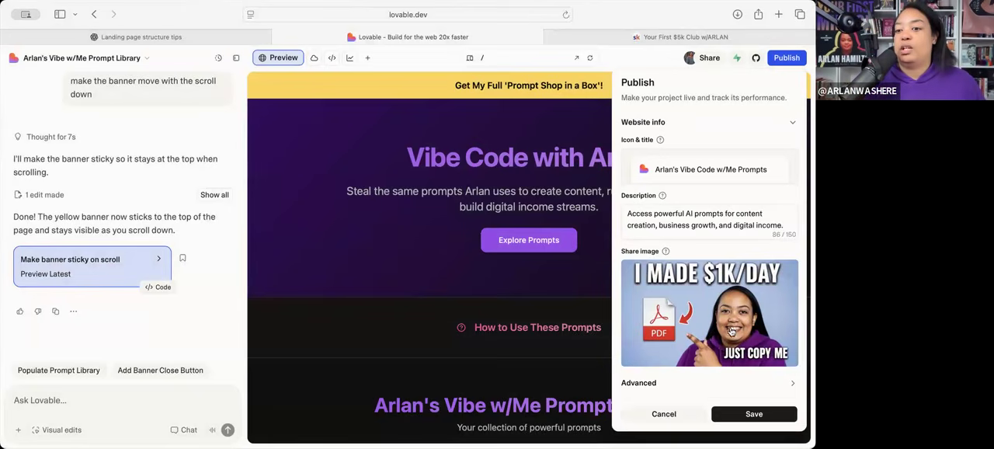
- Check the advanced options and website info, and start publishing the project
click(777, 382)
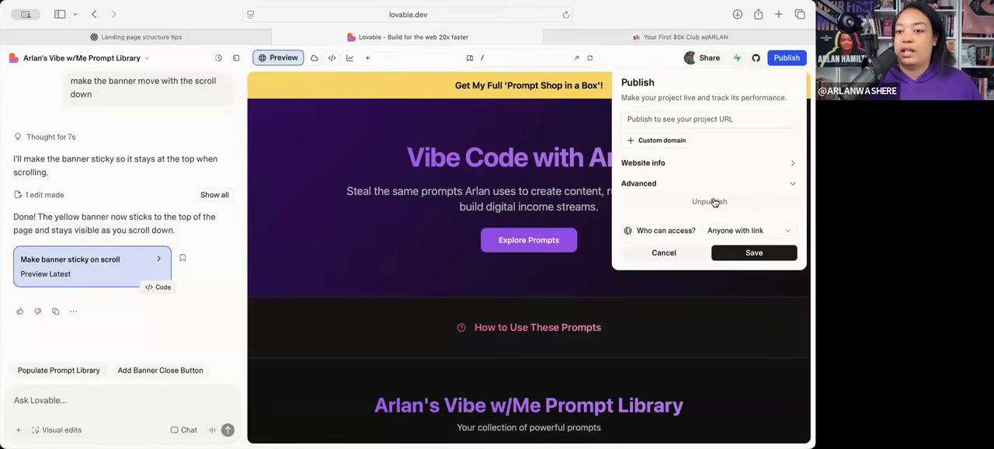
click(756, 163)
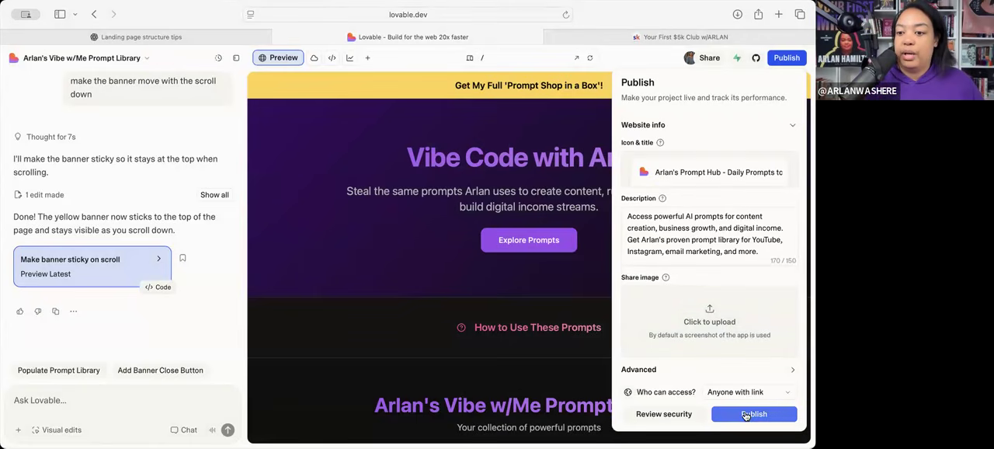
click(746, 414)
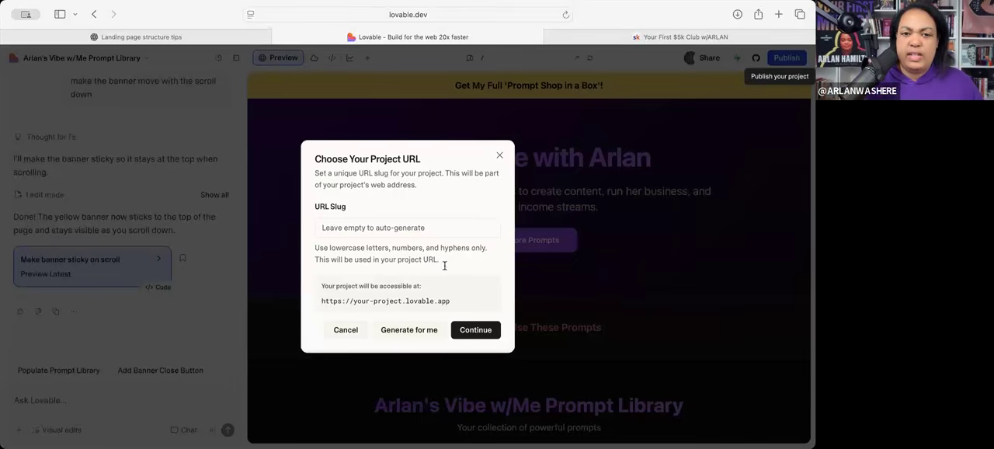
- Enter vibecodewitharlan as the project's URL slug
click(358, 226)
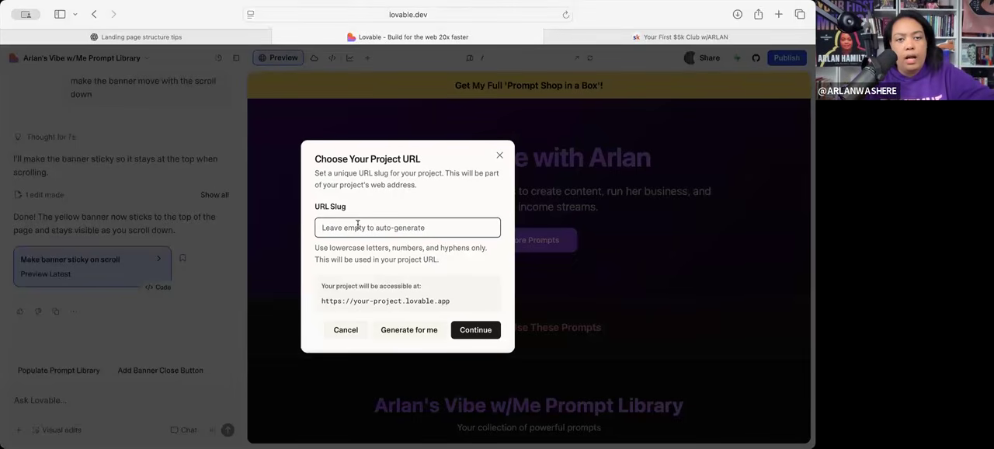
text(Arl)
key(BackSpace)
key(BackSpace)
key(BackSpace)
text(Vibe Code )
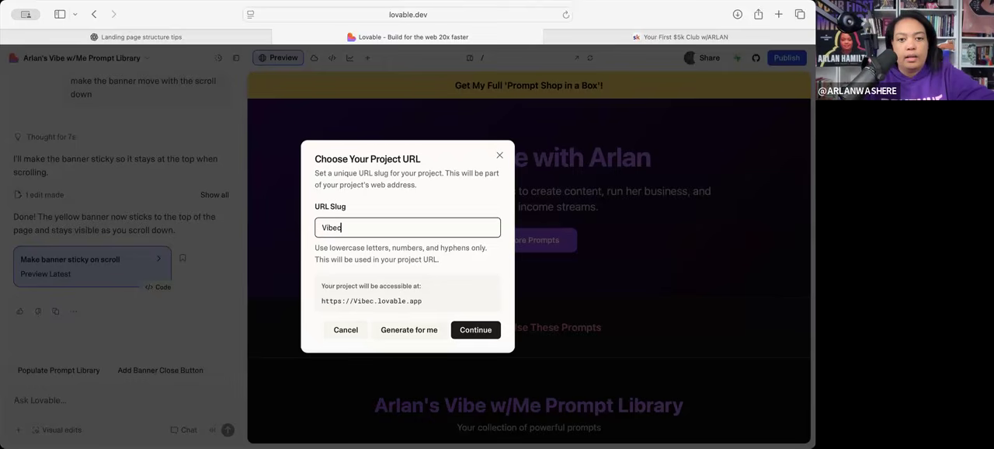
text(with)
key(BackSpace)
key(BackSpace)
key(BackSpace)
key(BackSpace)
key(BackSpace)
key(BackSpace)
key(BackSpace)
key(BackSpace)
key(BackSpace)
key(BackSpace)
key(BackSpace)
key(BackSpace)
key(BackSpace)
key(BackSpace)
key(BackSpace)
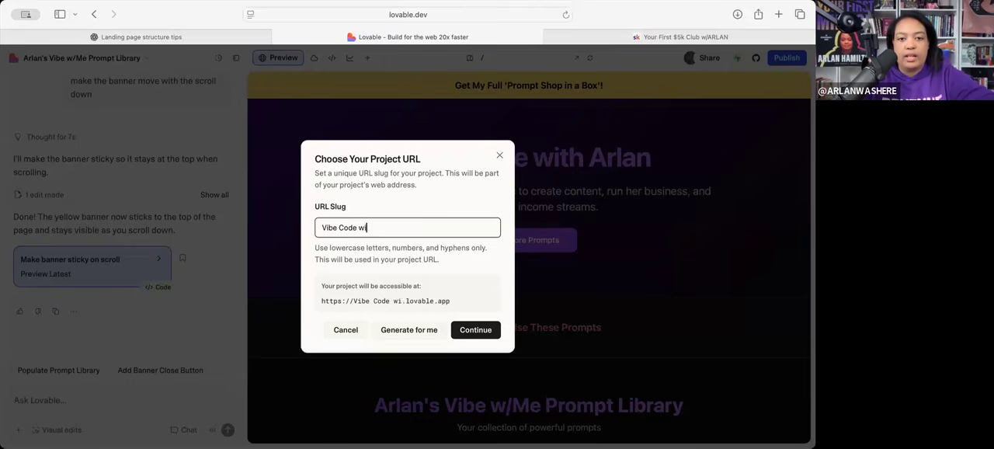
text(vibecodewitharlan)
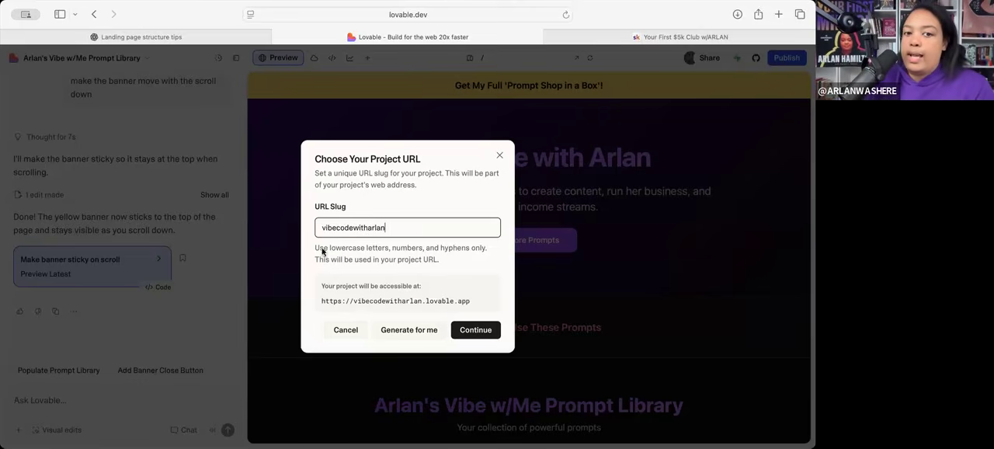
- Hyphenate the URL slug as vibe-code-with-arlan and publish the project under it
triple_click(460, 251)
click(372, 238)
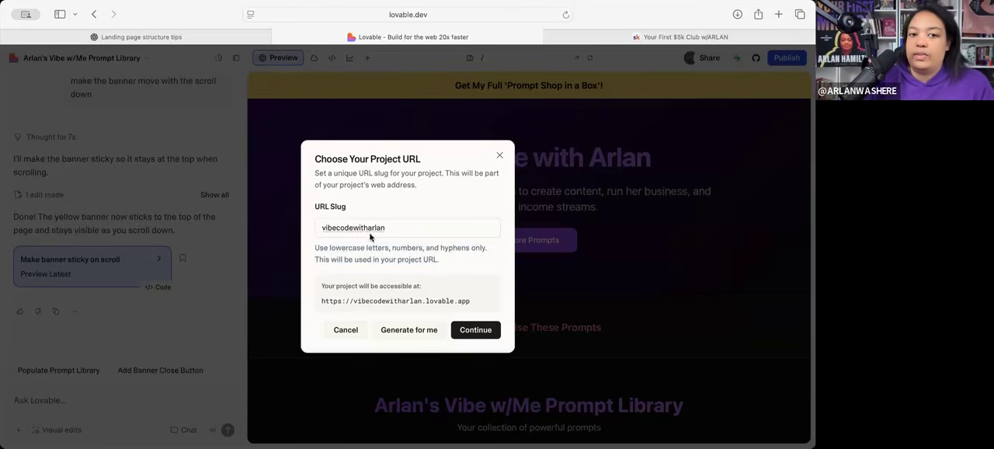
click(336, 227)
text(-code)
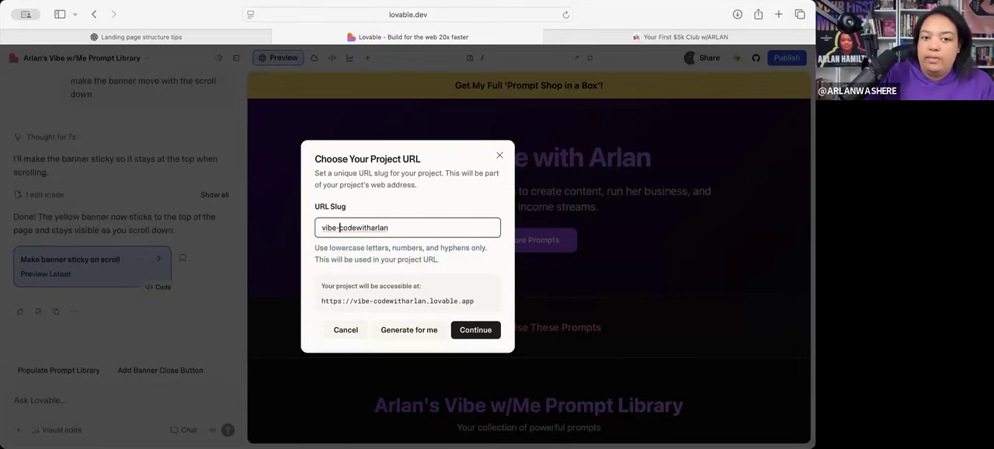
text(-)
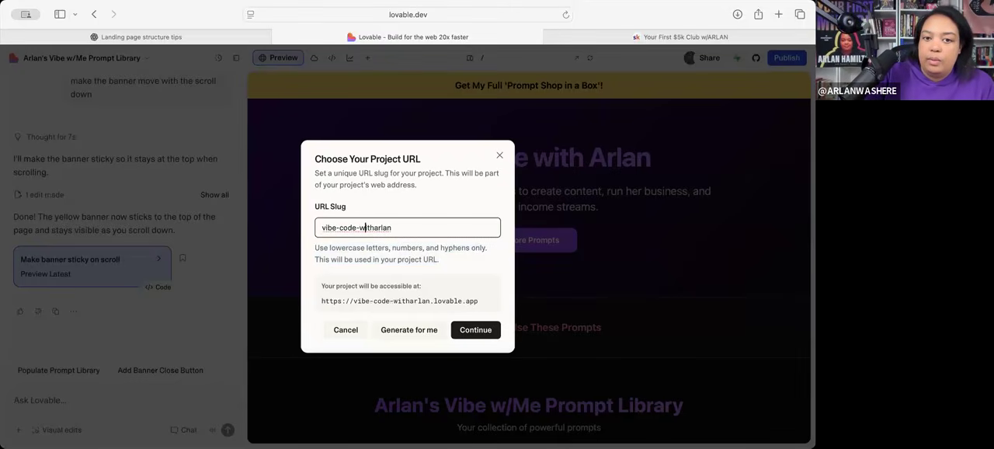
key(Right)
key(Right)
key(Right)
text(-)
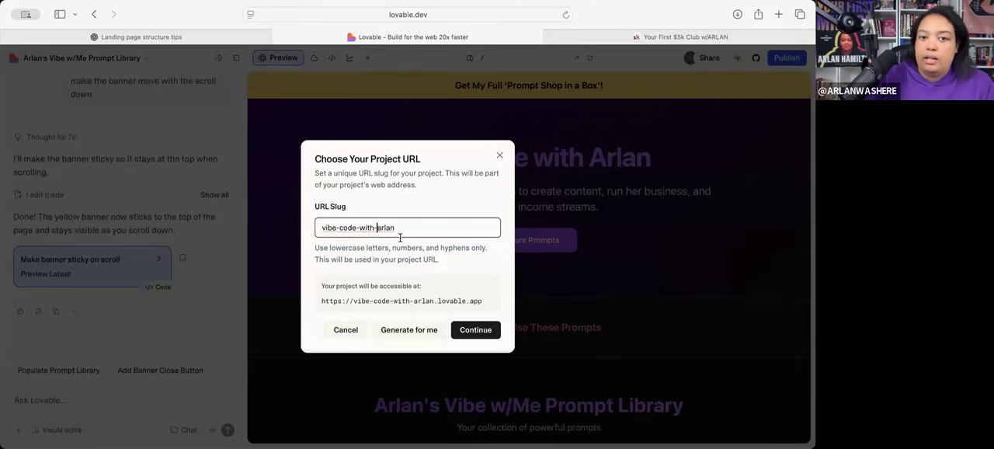
click(478, 331)
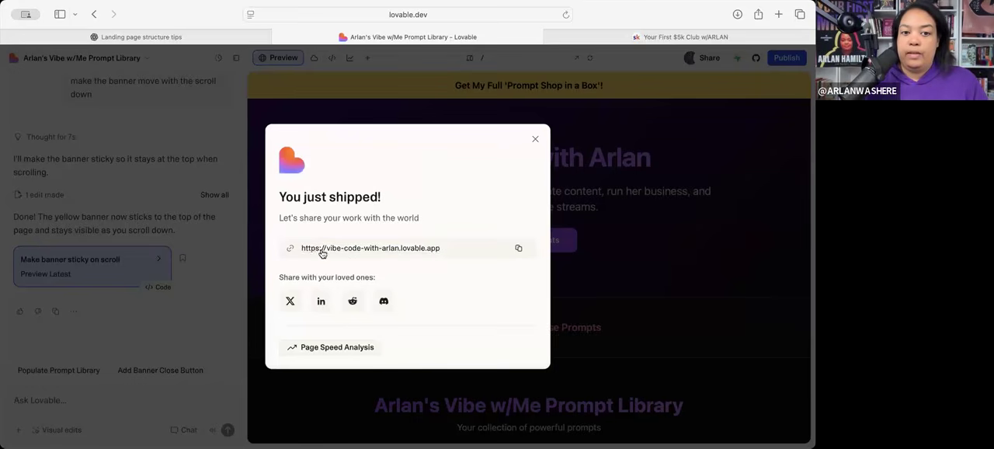
- Open the published vibe-code-with-arlan.lovable.app page and review it from the hero to the Prompt Shop in a Box section
click(391, 248)
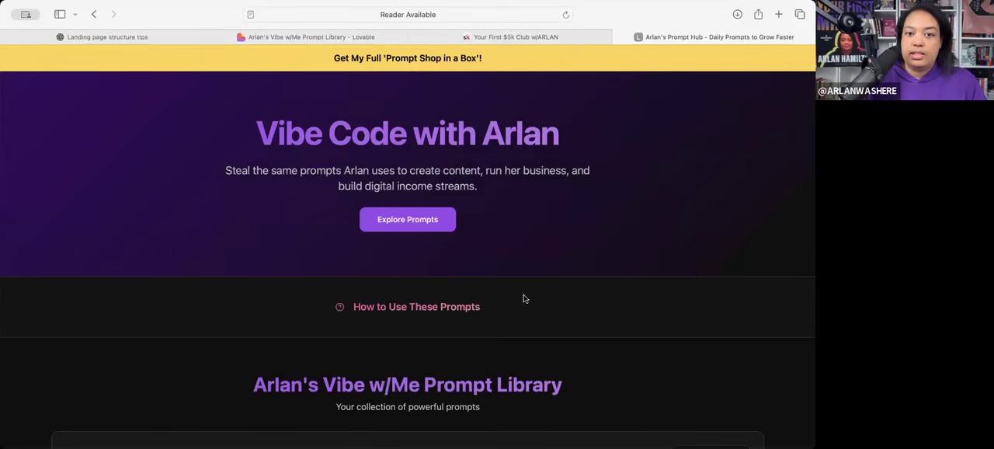
scroll(655, 328, down, 5)
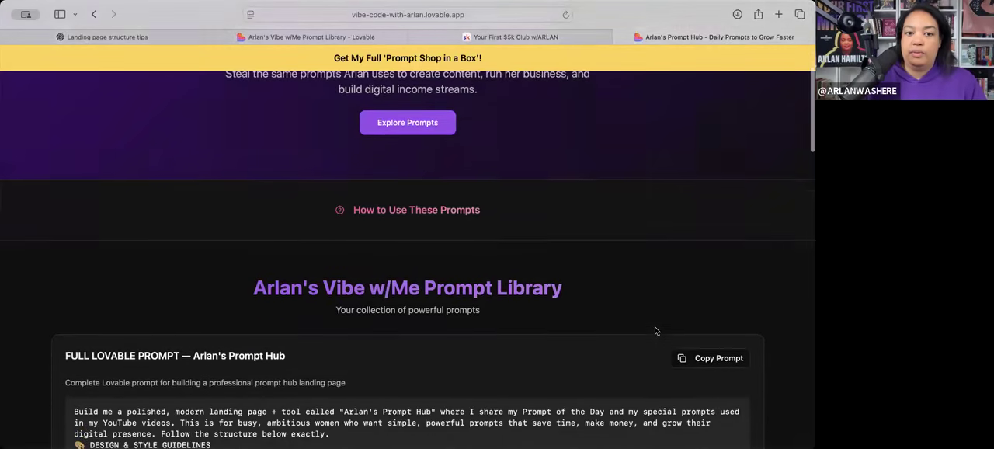
scroll(655, 331, down, 20)
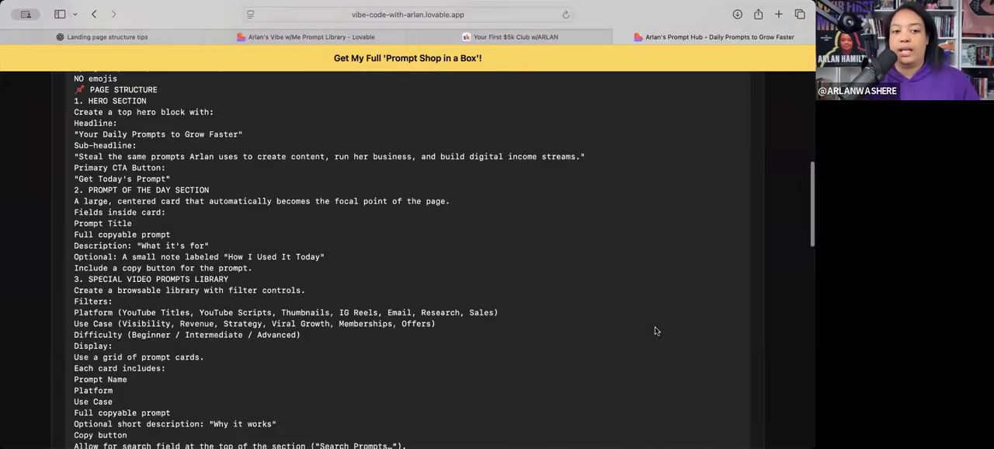
scroll(655, 330, down, 20)
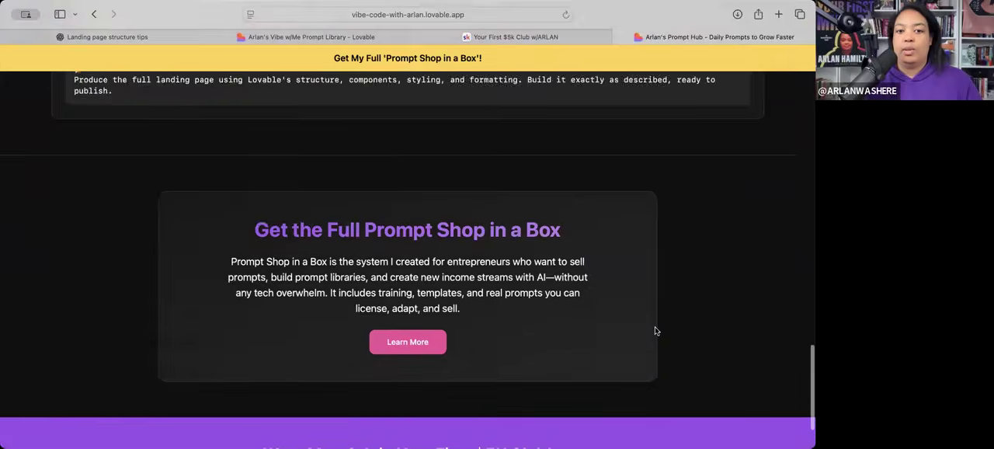
scroll(688, 311, up, 20)
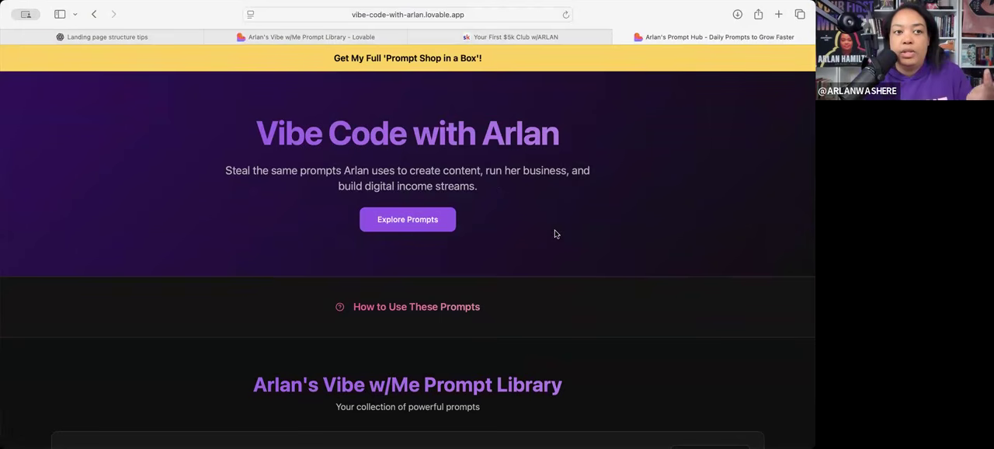
- Examine the live page's sticky yellow banner, hero headline and prompt library layout
scroll(530, 243, down, 2)
scroll(525, 218, up, 2)
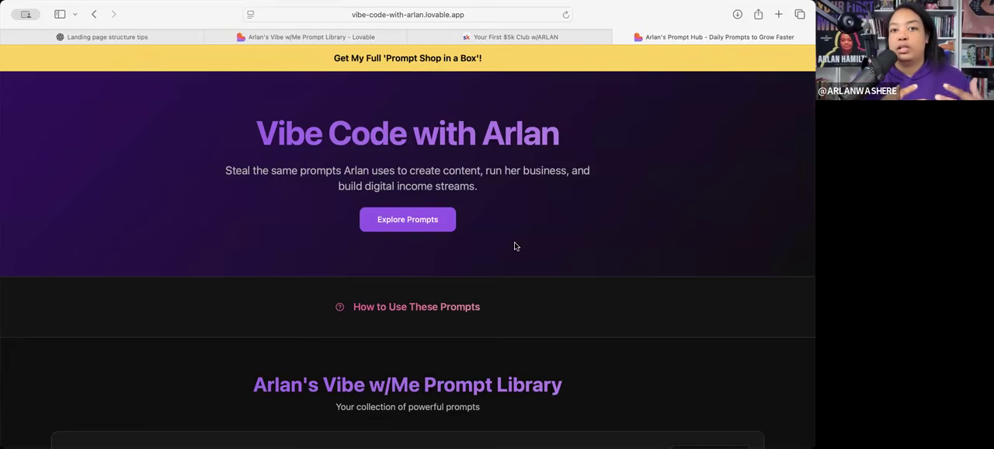
scroll(520, 272, up, 1)
scroll(520, 299, down, 15)
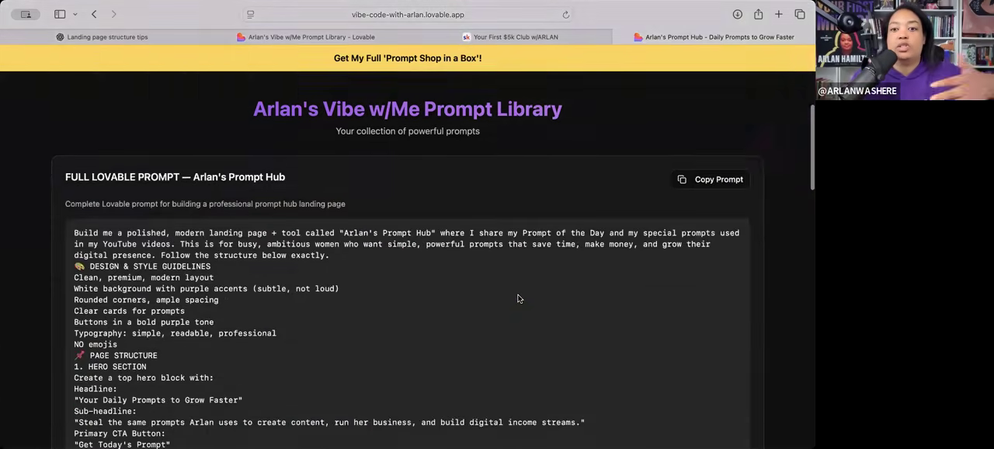
scroll(520, 299, down, 10)
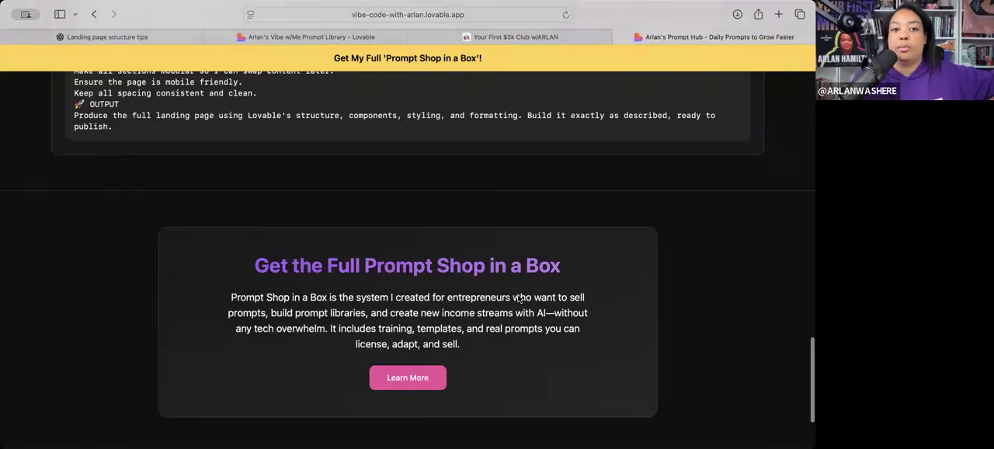
scroll(520, 299, up, 4)
scroll(519, 299, up, 15)
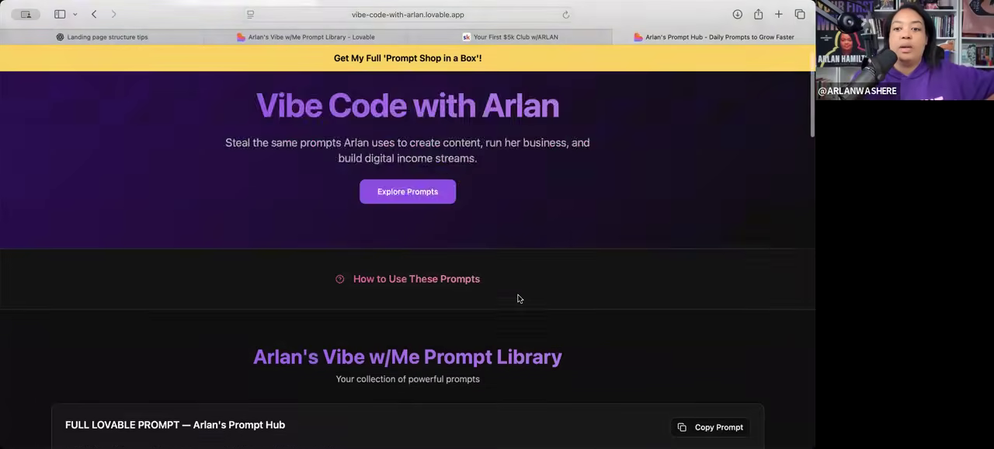
scroll(517, 296, down, 4)
scroll(417, 324, down, 3)
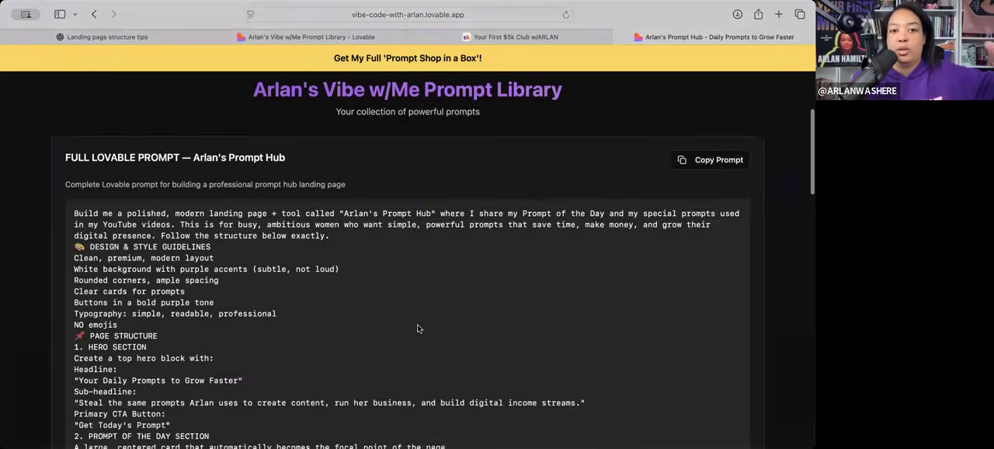
scroll(417, 324, up, 6)
scroll(413, 337, down, 2)
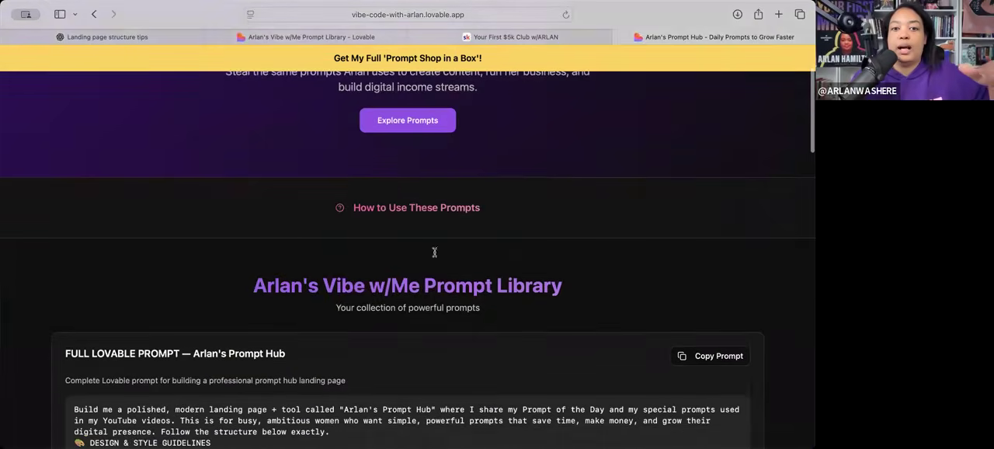
scroll(435, 253, up, 5)
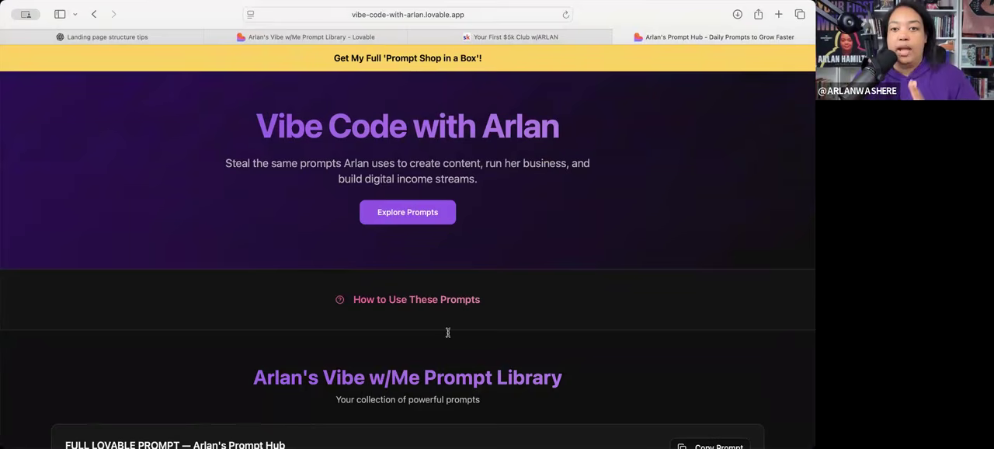
scroll(505, 259, down, 3)
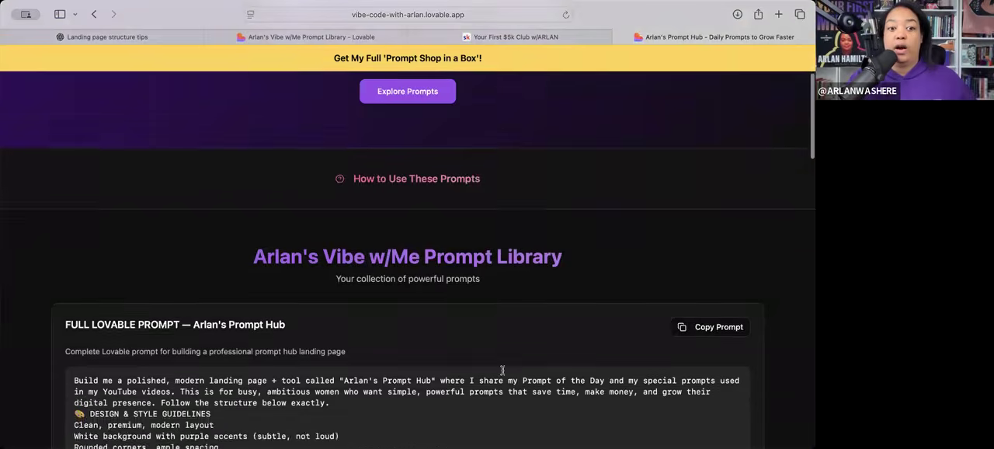
scroll(503, 369, down, 8)
scroll(503, 369, up, 15)
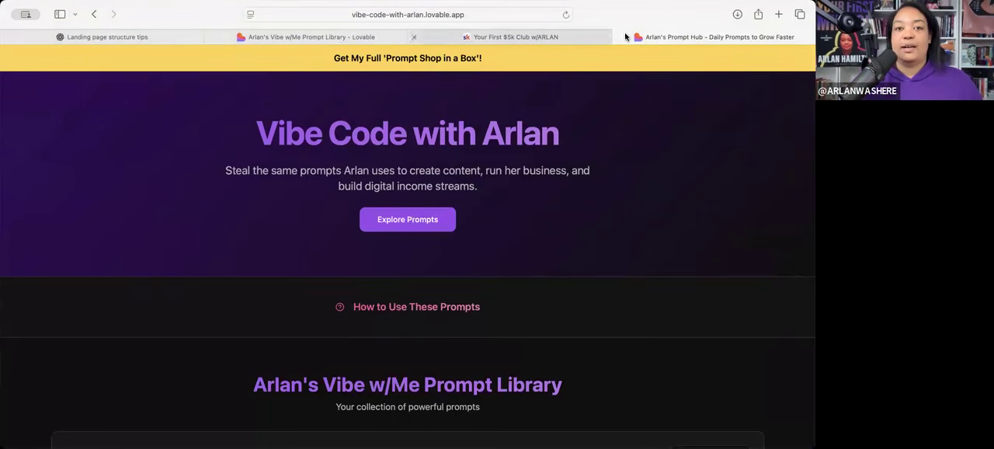
- Glance at the ChatGPT landing page structure tips and return to the published prompt library page
click(598, 36)
click(678, 36)
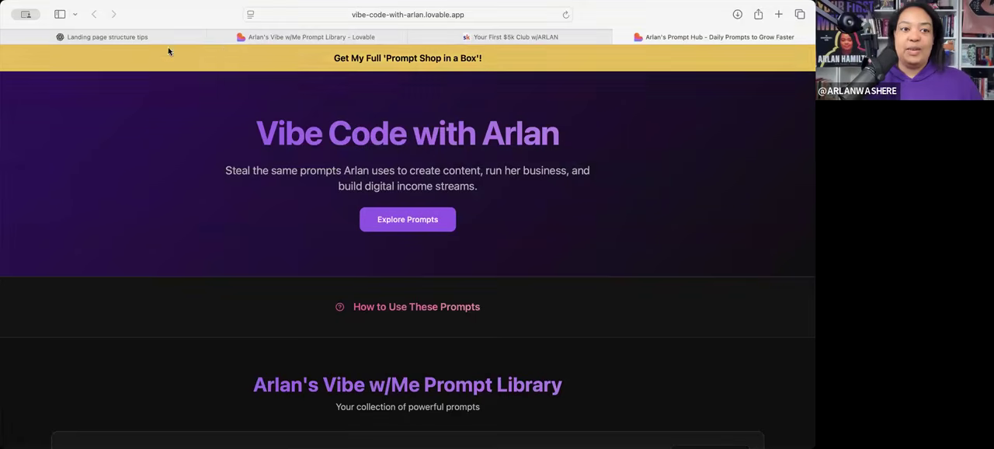
click(147, 37)
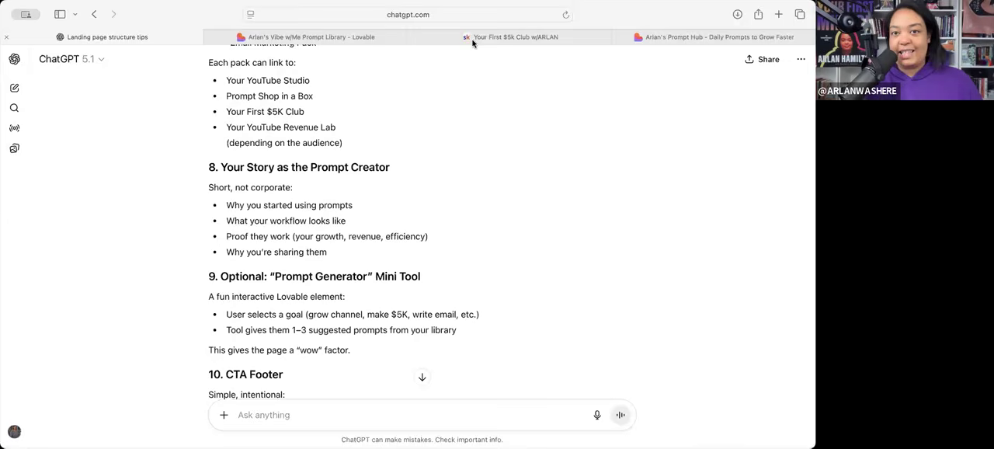
click(666, 38)
scroll(598, 247, down, 1)
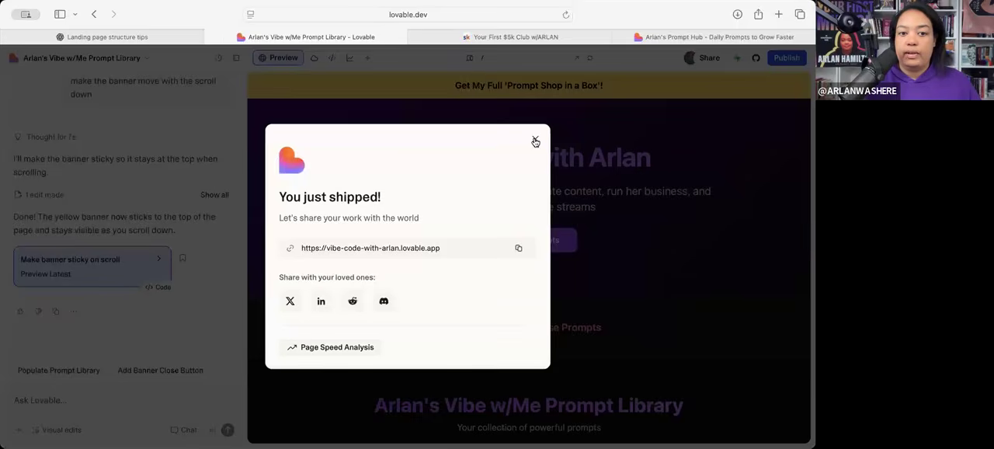
- Dismiss the shipped-project dialog in the Lovable editor and view the project's publish settings
click(535, 141)
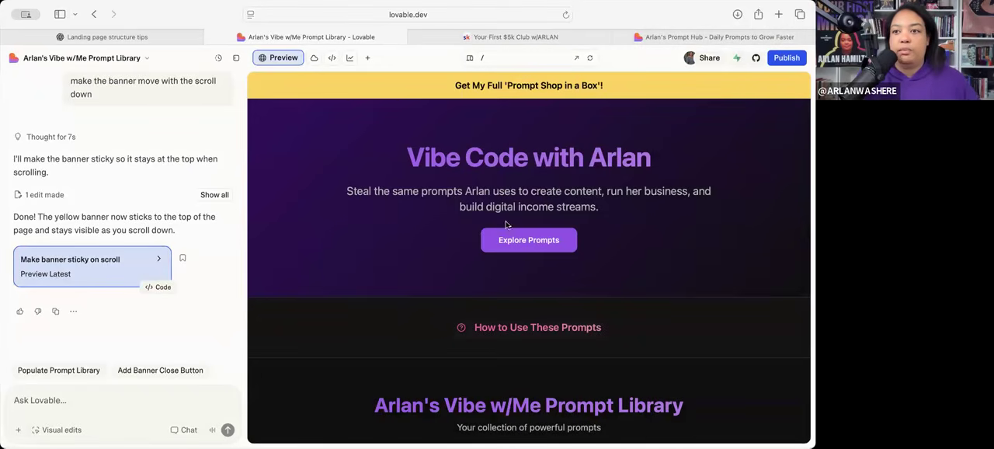
click(784, 60)
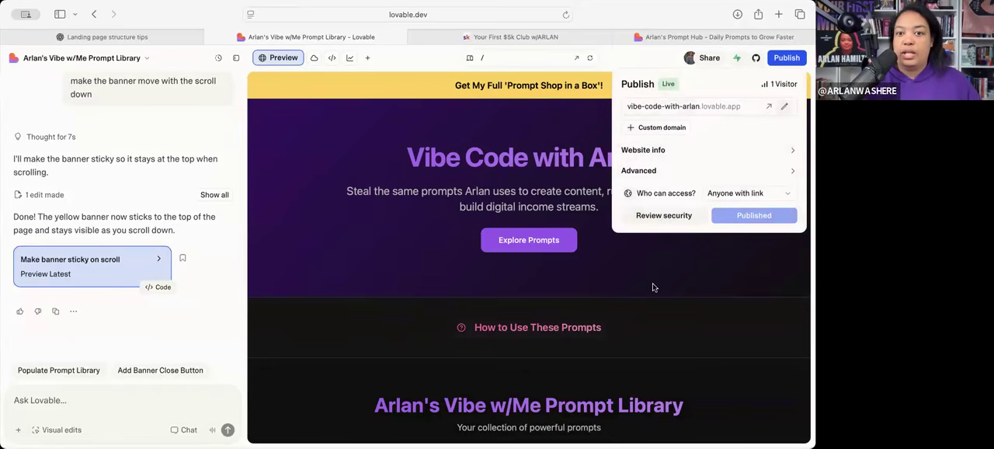
click(786, 59)
click(786, 59)
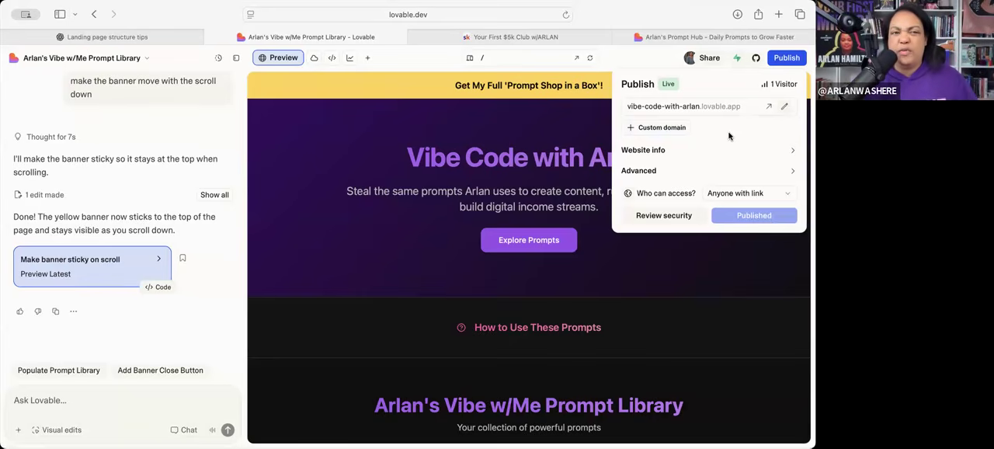
- Return to the Lovable dashboard and search the workspace projects for ubump
click(72, 60)
click(73, 59)
click(76, 88)
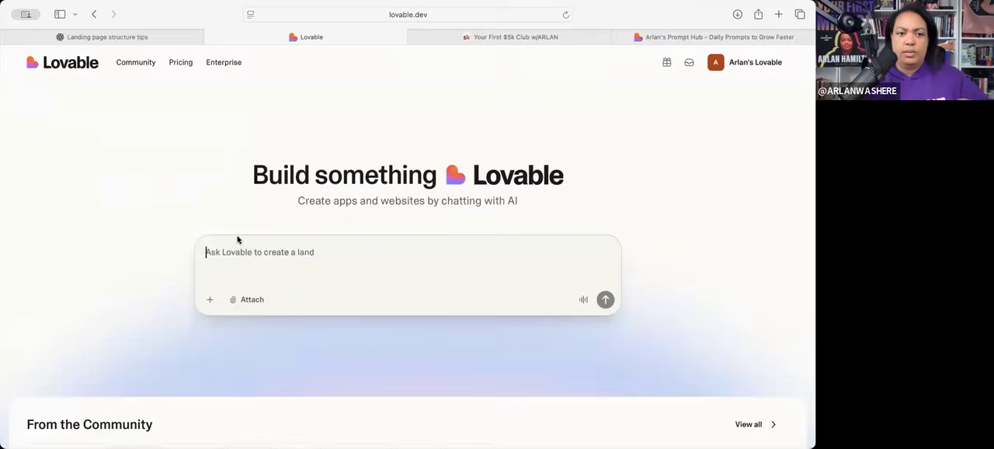
scroll(129, 347, down, 1)
scroll(124, 349, down, 1)
click(89, 302)
text(ubump)
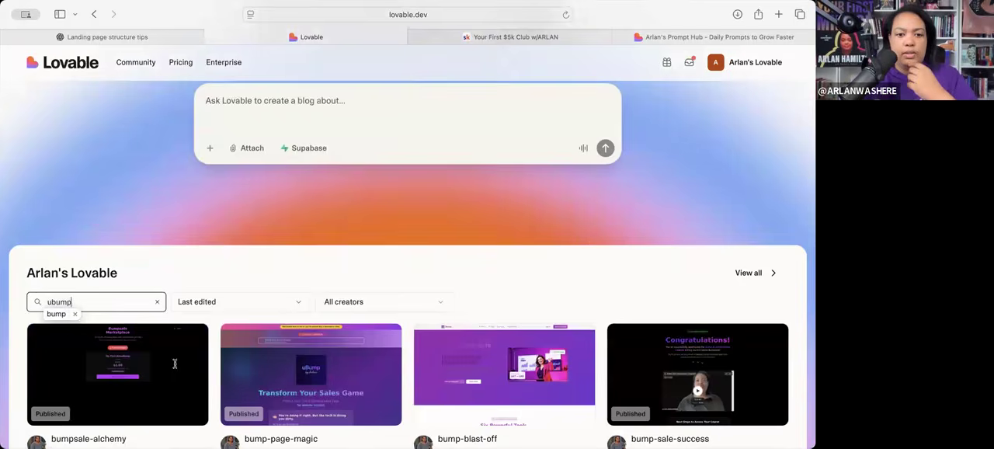
scroll(194, 387, down, 1)
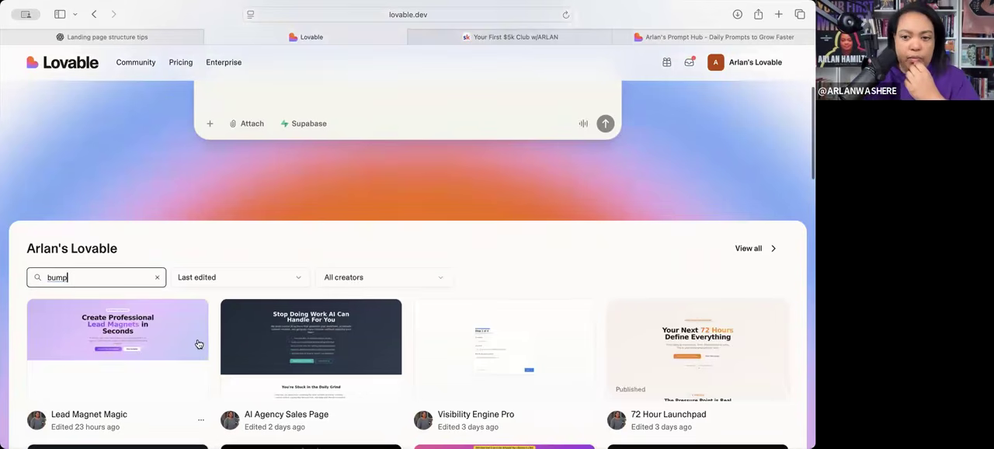
key(BackSpace)
key(BackSpace)
key(BackSpace)
key(BackSpace)
text(ubump)
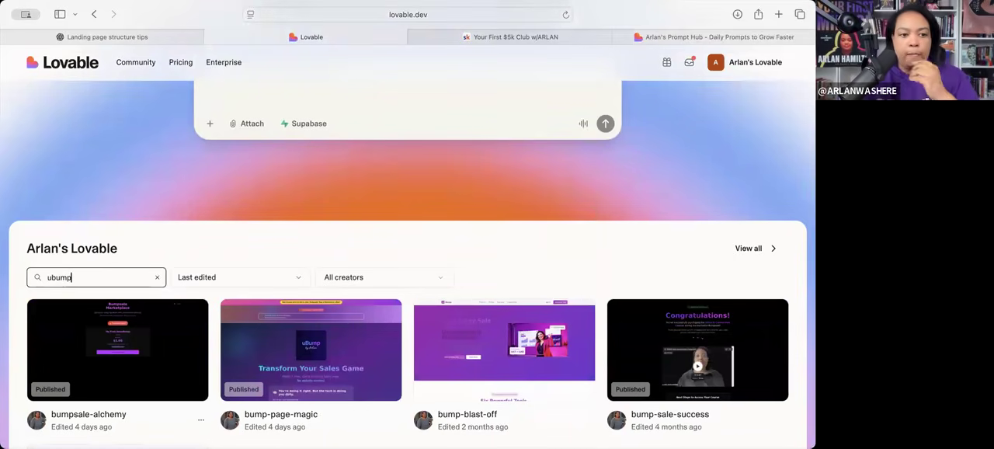
- Open the bump-page-magic project and visit its custom domain ubump.ai from the publish settings
click(263, 351)
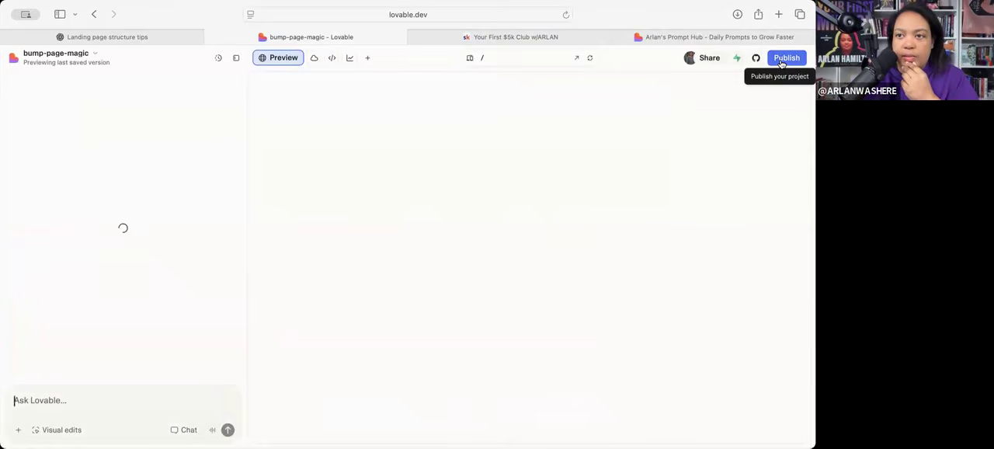
click(783, 60)
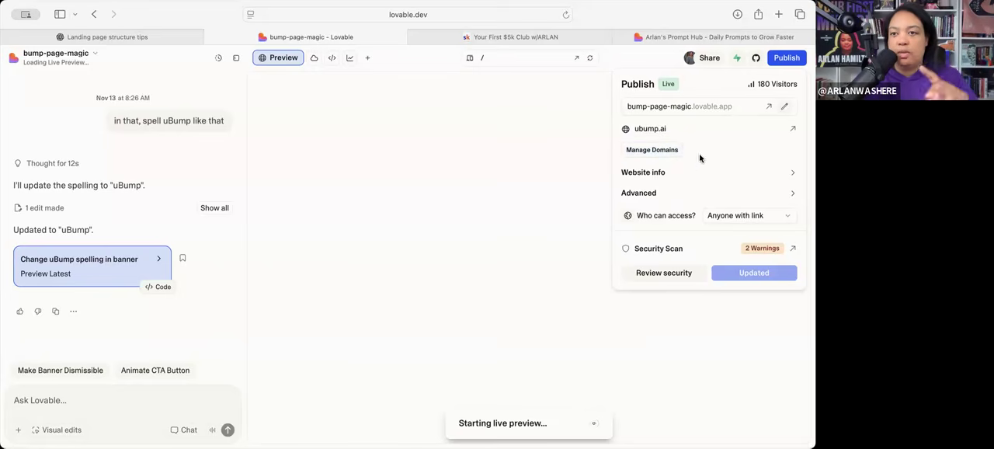
click(642, 130)
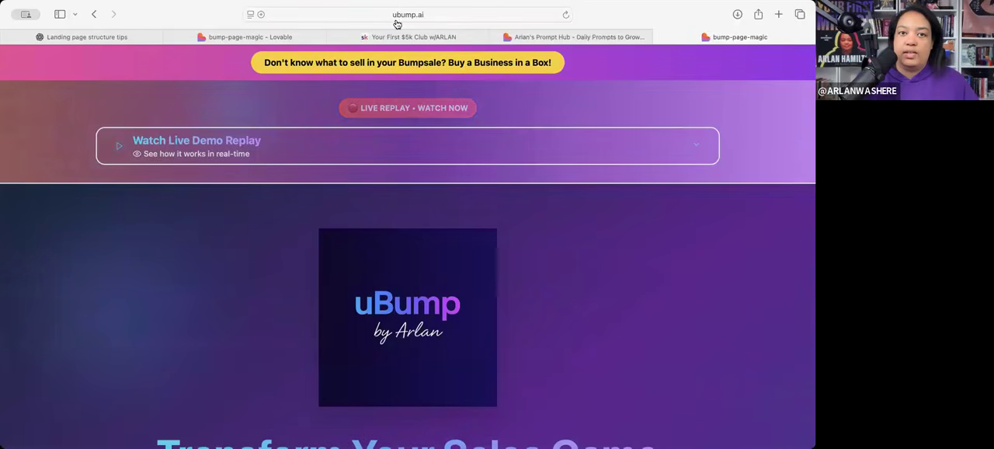
- Look over the ubump.ai landing page, and close it to return to the bump-page-magic project
scroll(595, 329, down, 1)
scroll(596, 328, down, 3)
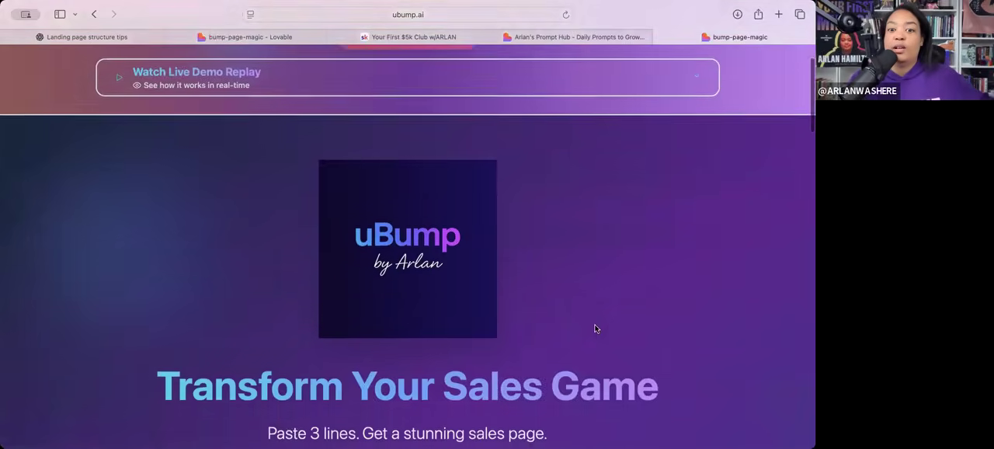
scroll(595, 324, up, 4)
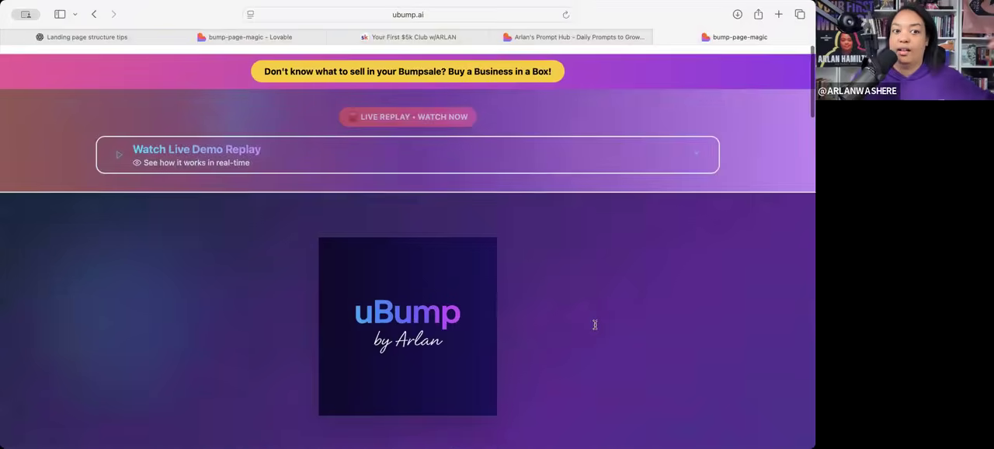
scroll(595, 325, down, 5)
scroll(592, 324, up, 4)
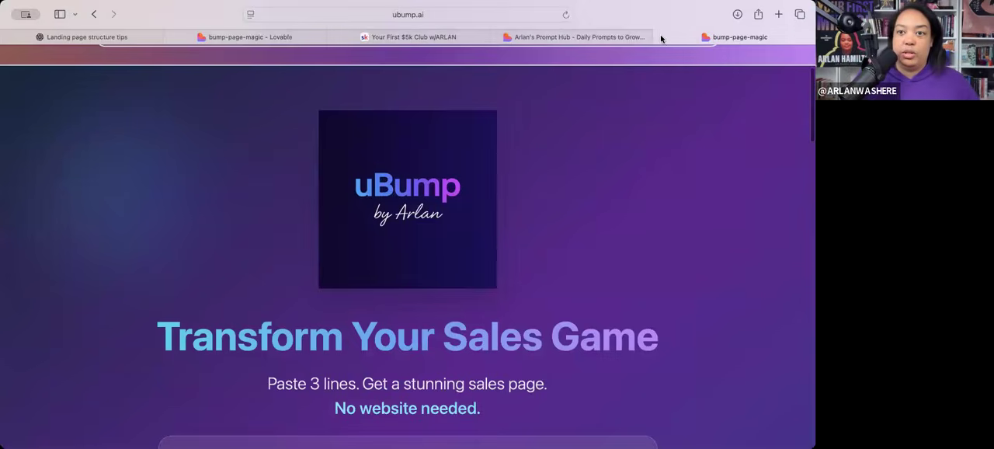
click(661, 37)
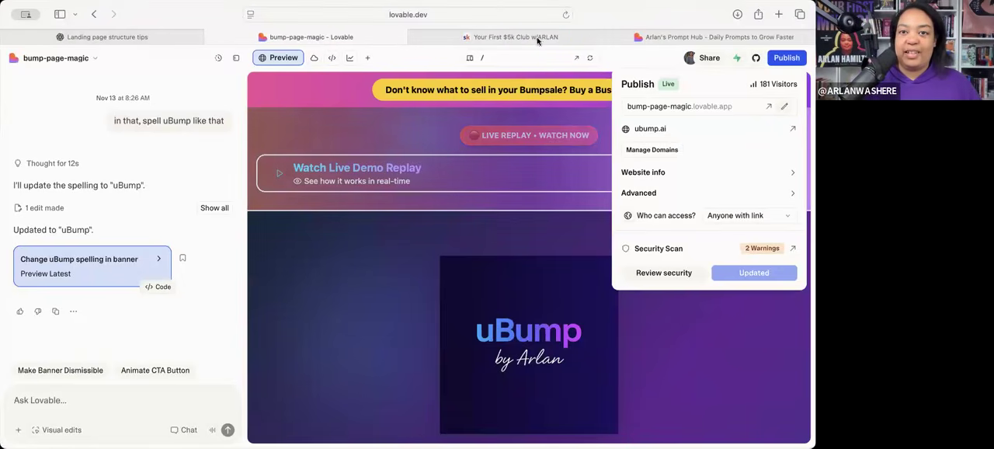